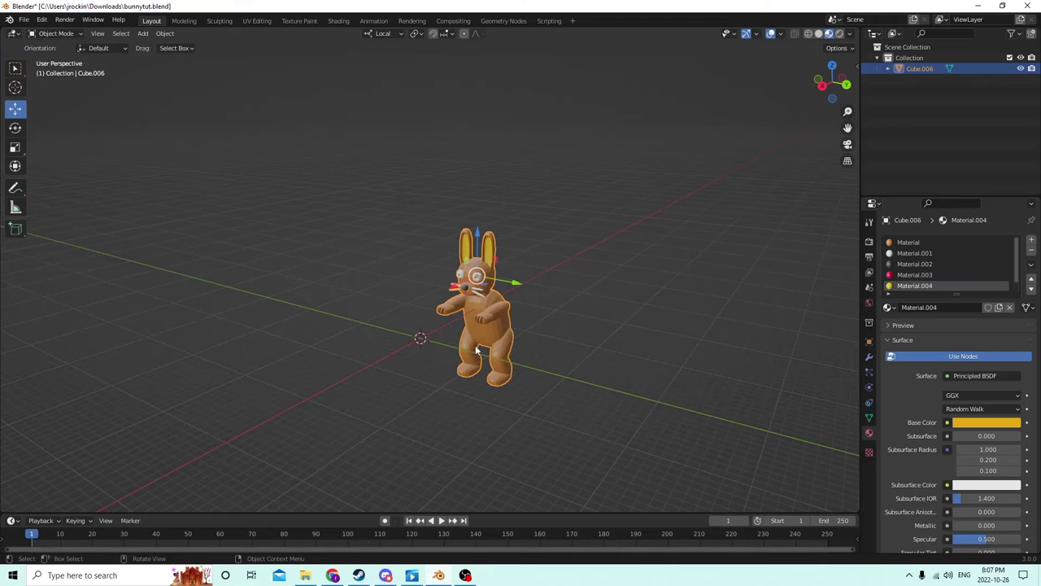
Step: Raise the bunny slightly along the Z axis
middle_drag(476, 350, 505, 317)
scroll(410, 344, up, 2)
scroll(411, 343, down, 2)
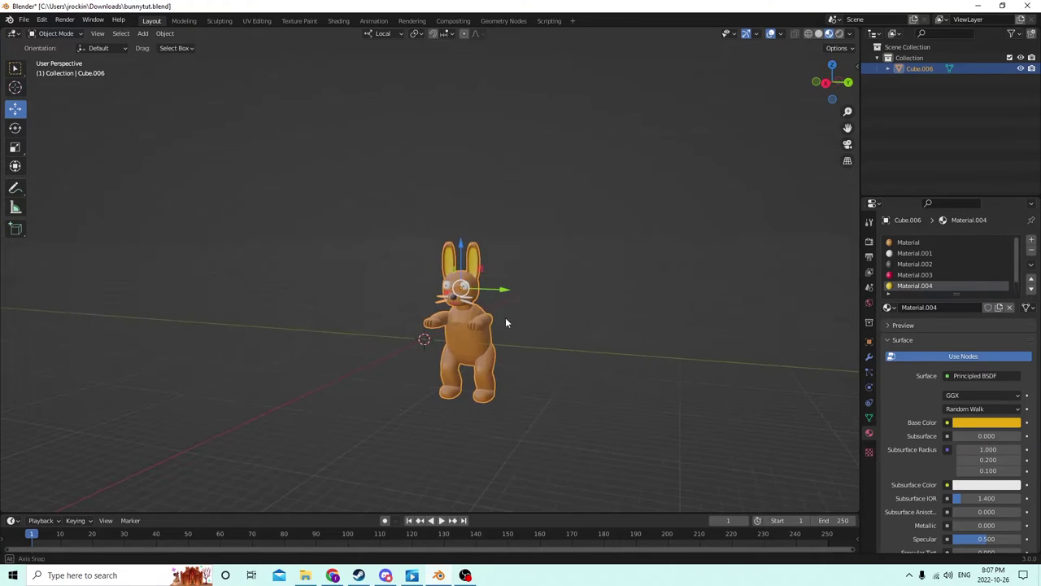
key(g)
key(z)
key(Return)
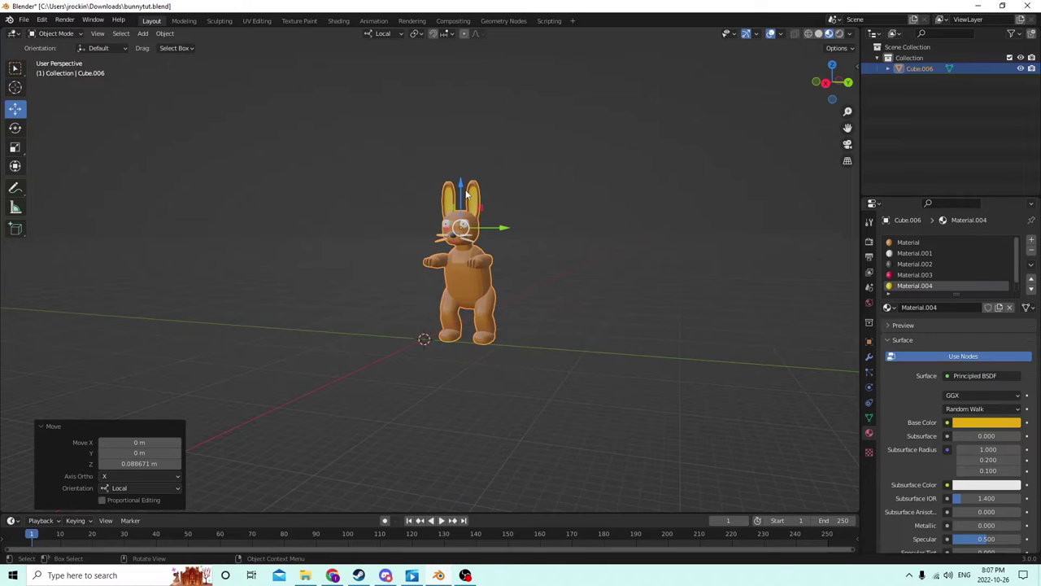
Step: Slide the bunny along its X axis away from the scene origin
middle_drag(464, 162, 379, 202)
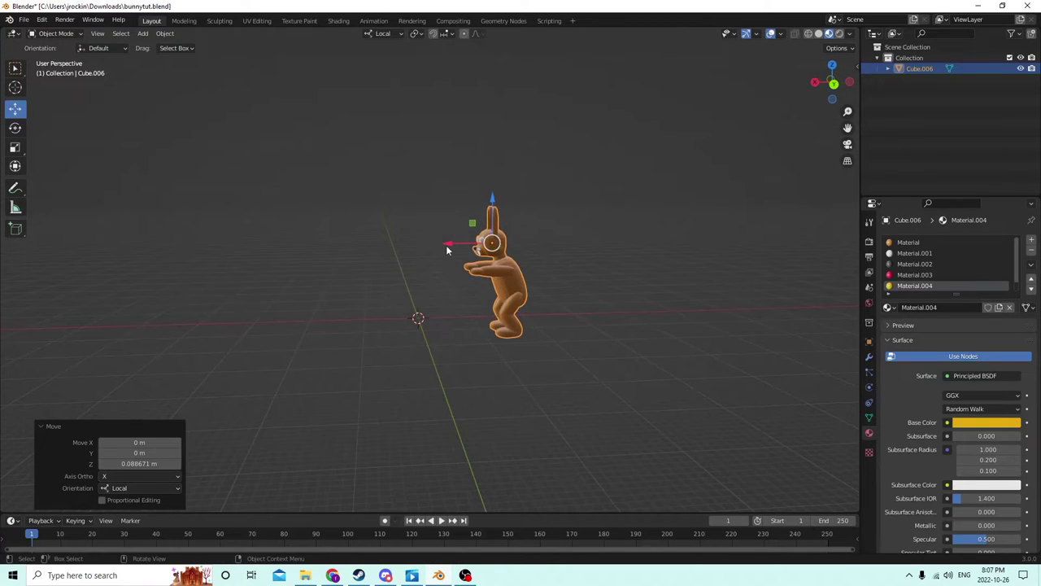
drag(447, 248, 166, 225)
middle_drag(156, 224, 238, 253)
scroll(341, 244, up, 3)
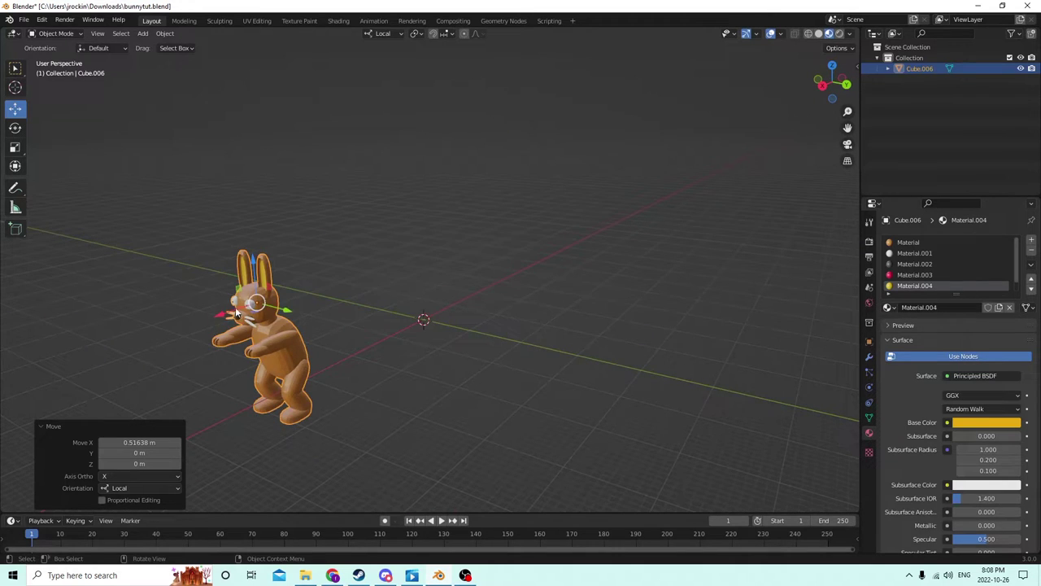
drag(230, 316, 148, 286)
middle_drag(148, 286, 244, 285)
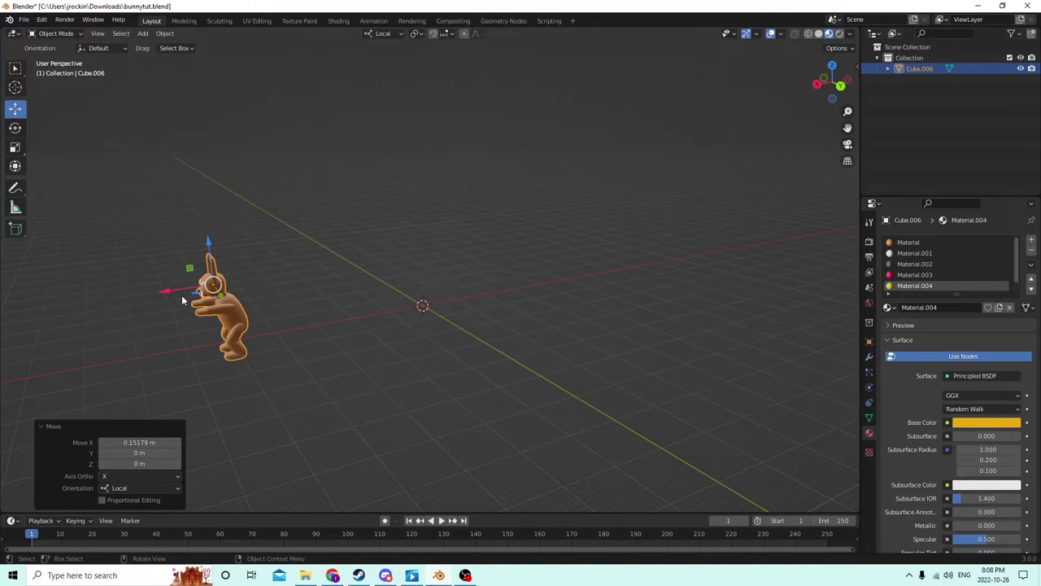
key(g)
key(x)
key(x)
click(158, 295)
middle_drag(158, 295, 335, 283)
scroll(320, 310, up, 3)
Step: Add a new cube at the scene centre and scale it up
key(shift+a)
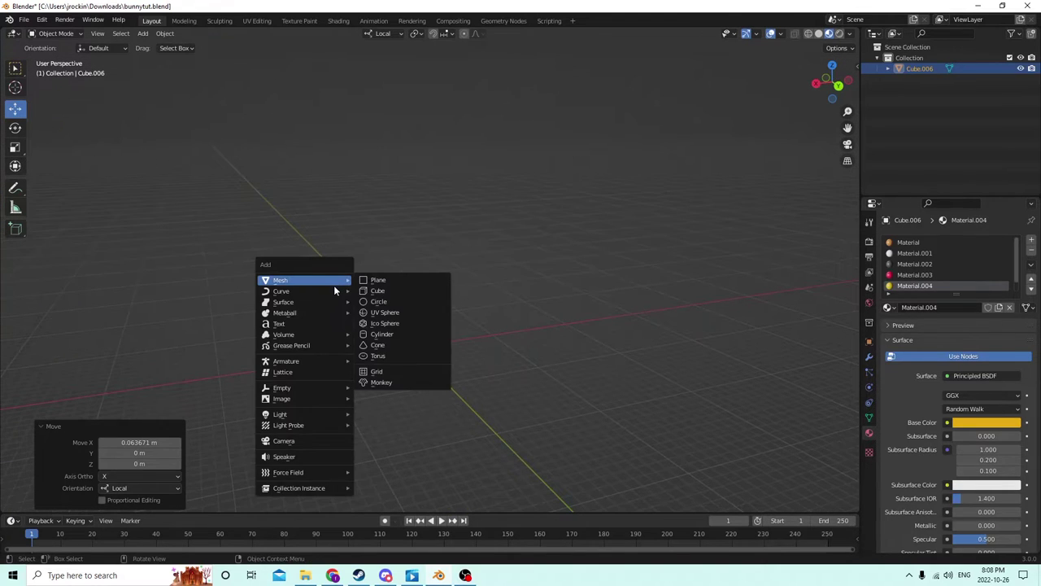
key(Escape)
key(shift+a)
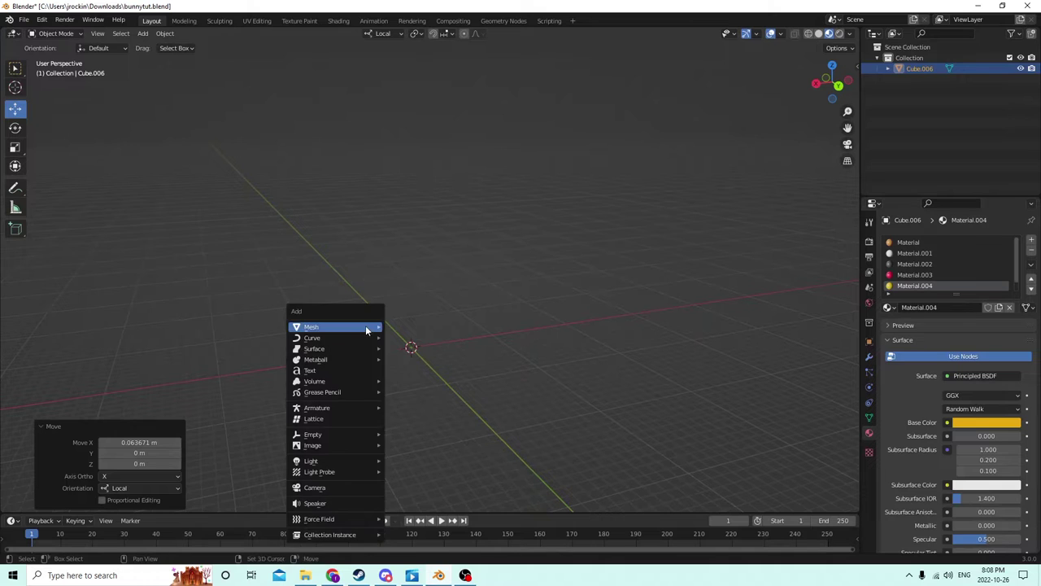
mouse_move(354, 326)
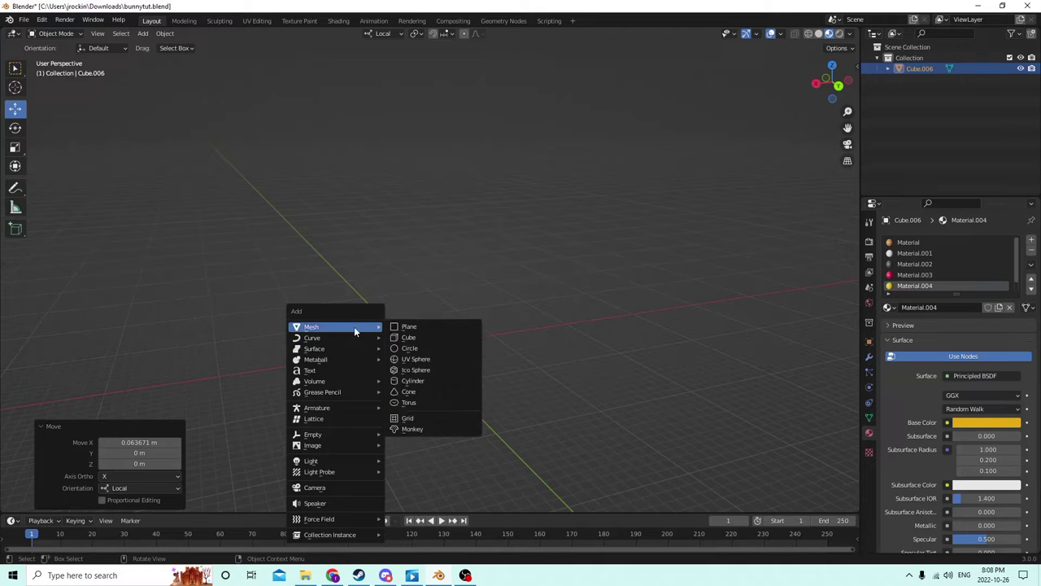
click(410, 337)
middle_drag(404, 309, 506, 340)
key(s)
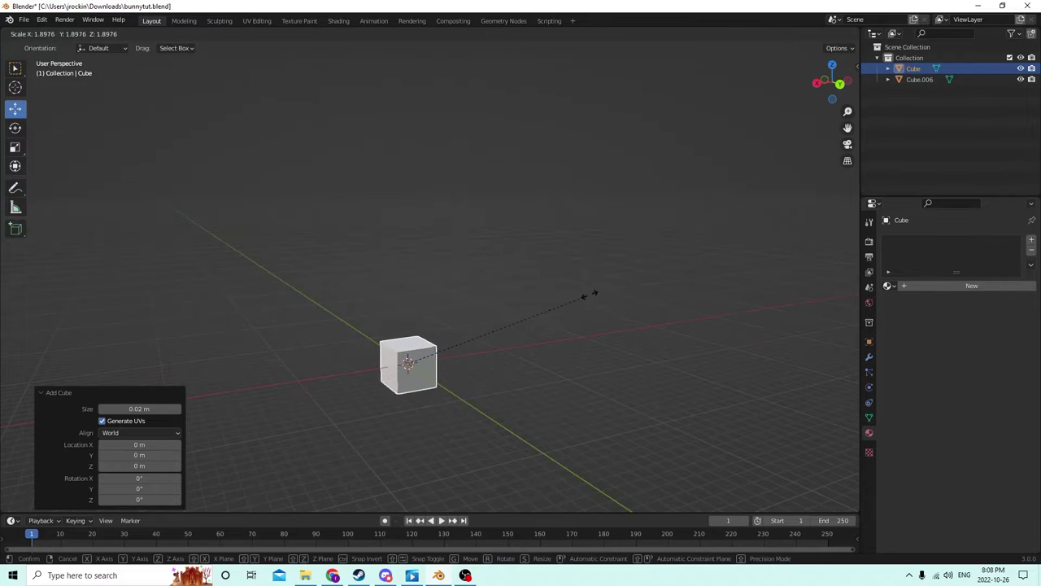
click(581, 287)
middle_drag(578, 285, 485, 286)
Step: Bevel the cube's edges with 4 segments in Edit Mode, then return to Object Mode
key(Tab)
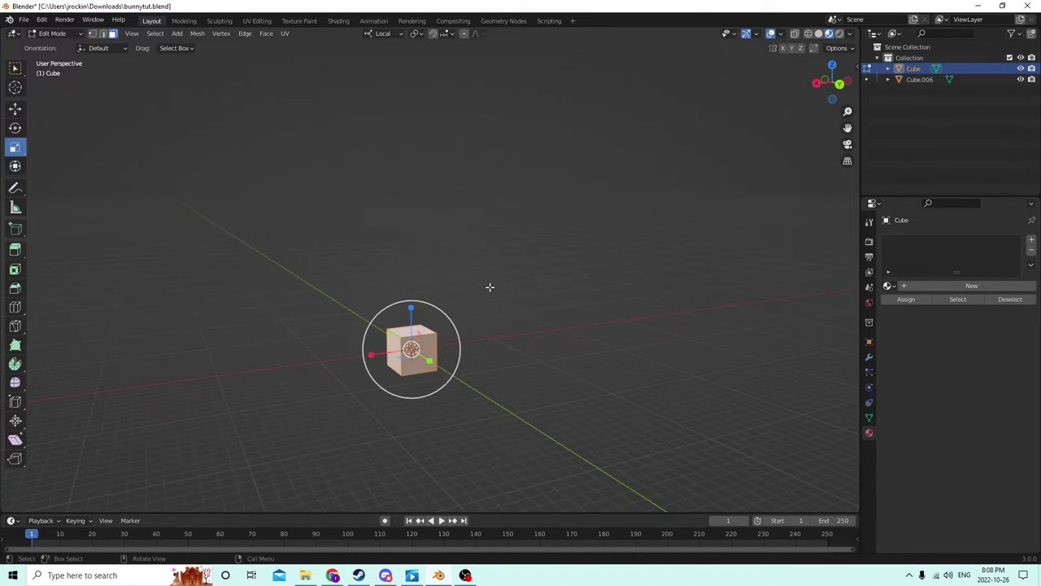
key(ctrl+b)
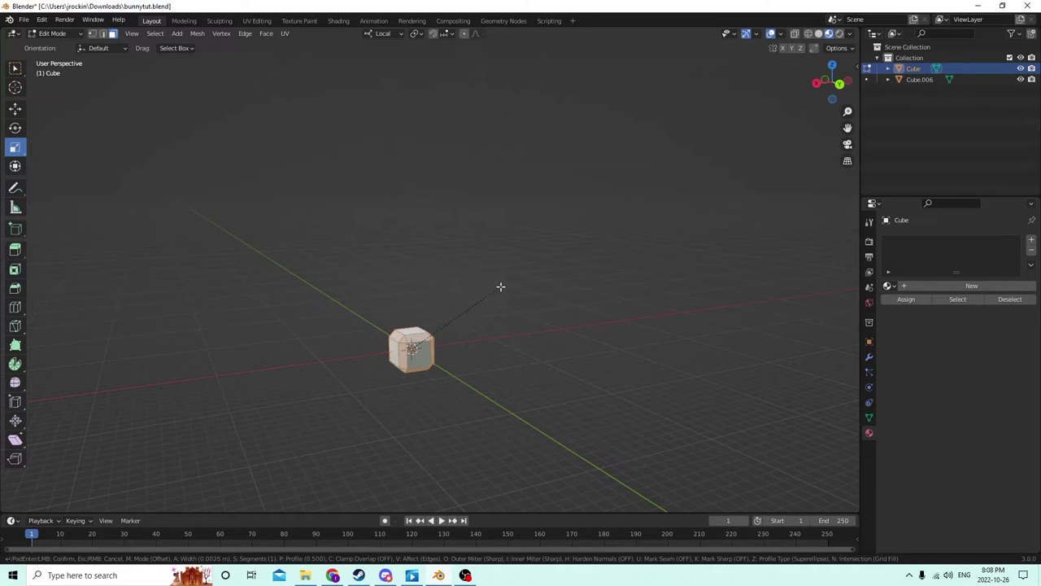
click(505, 285)
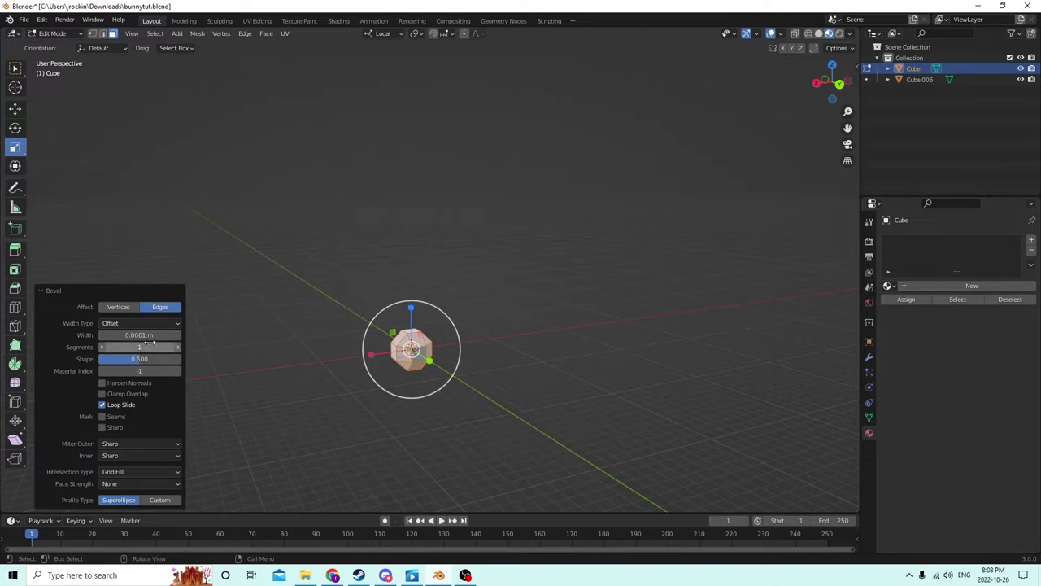
click(179, 348)
click(178, 347)
click(178, 347)
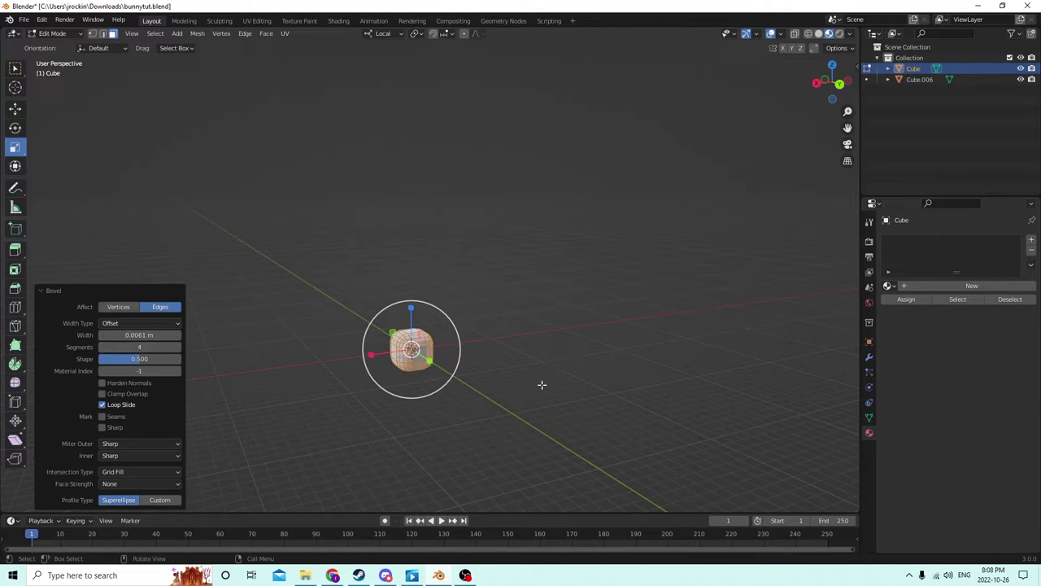
key(Tab)
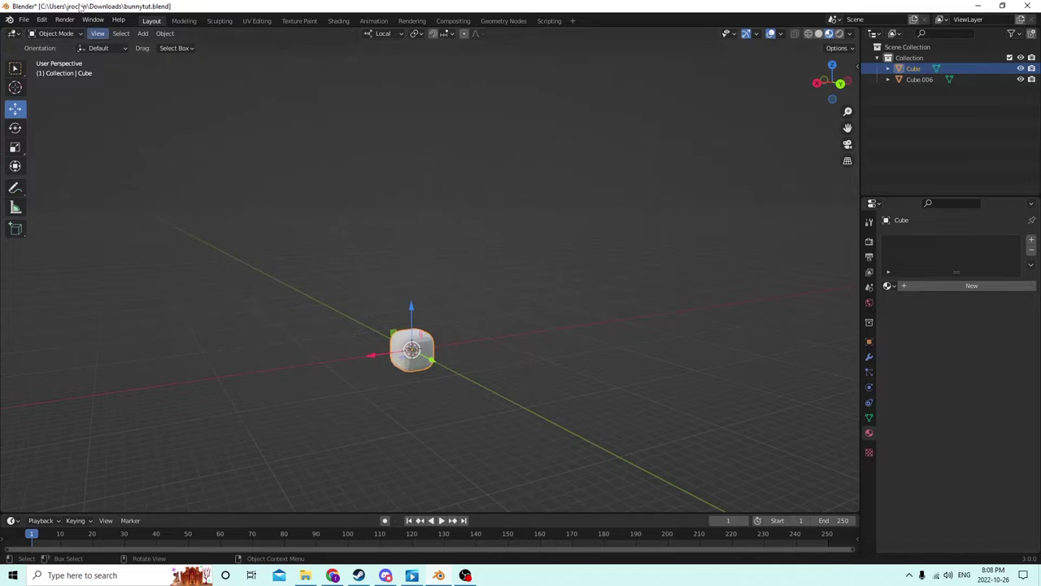
Step: Undo twice from the Edit menu to remove the cube's existing bevel
click(40, 21)
click(56, 36)
click(41, 20)
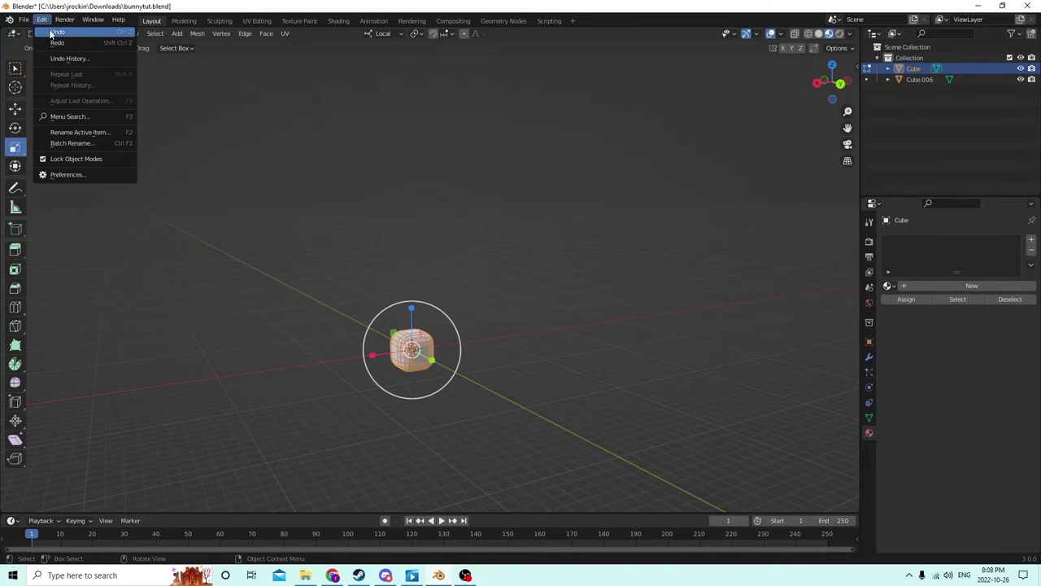
click(54, 36)
Step: Re-bevel the cube at 0.00825 m width and return to Object Mode
key(ctrl+b)
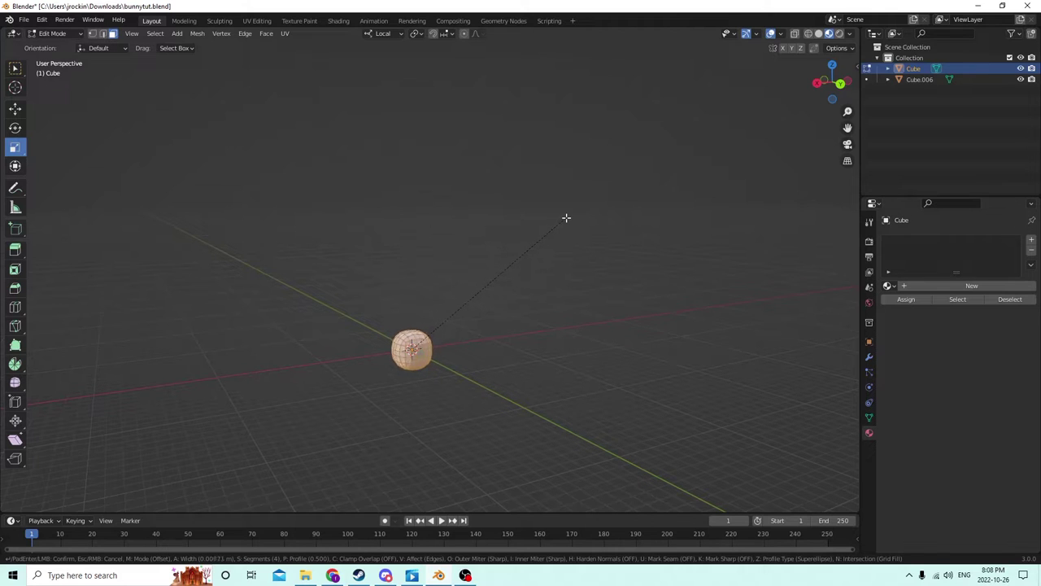
click(563, 218)
middle_drag(562, 216, 437, 251)
key(Tab)
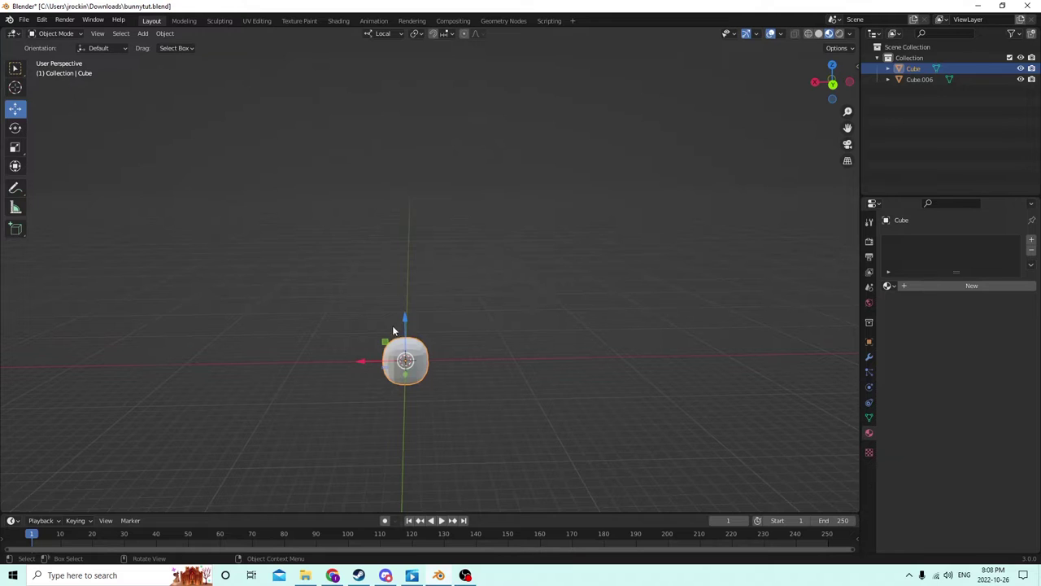
Step: Raise the rounded cube, duplicate it, and move the copy to the right
drag(408, 319, 405, 255)
mouse_move(405, 254)
middle_down()
mouse_move(423, 268)
mouse_move(404, 268)
middle_up()
key(shift+d)
right_click(498, 259)
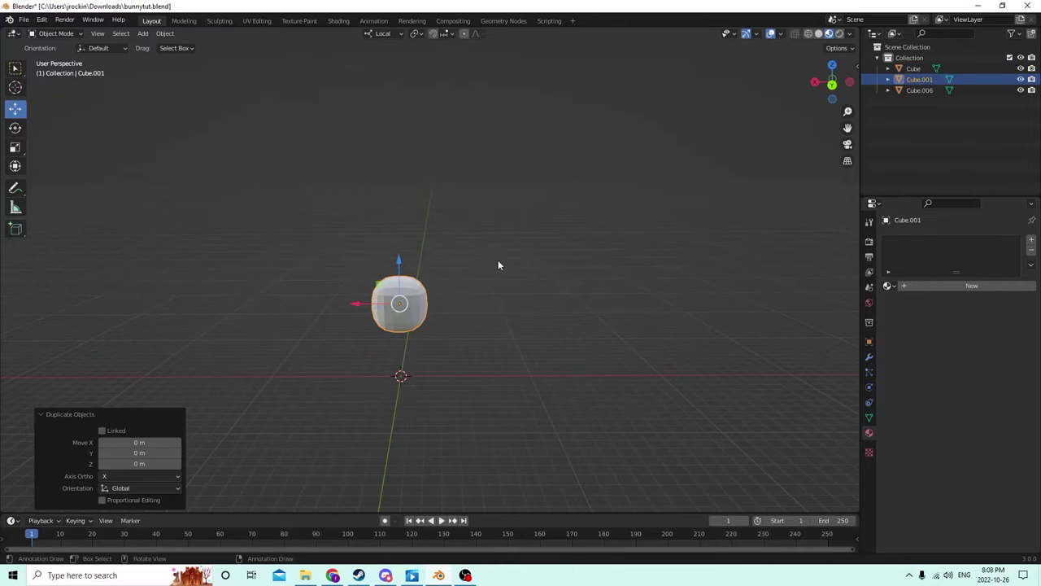
middle_drag(498, 259, 502, 264)
drag(358, 304, 415, 307)
middle_drag(416, 307, 467, 279)
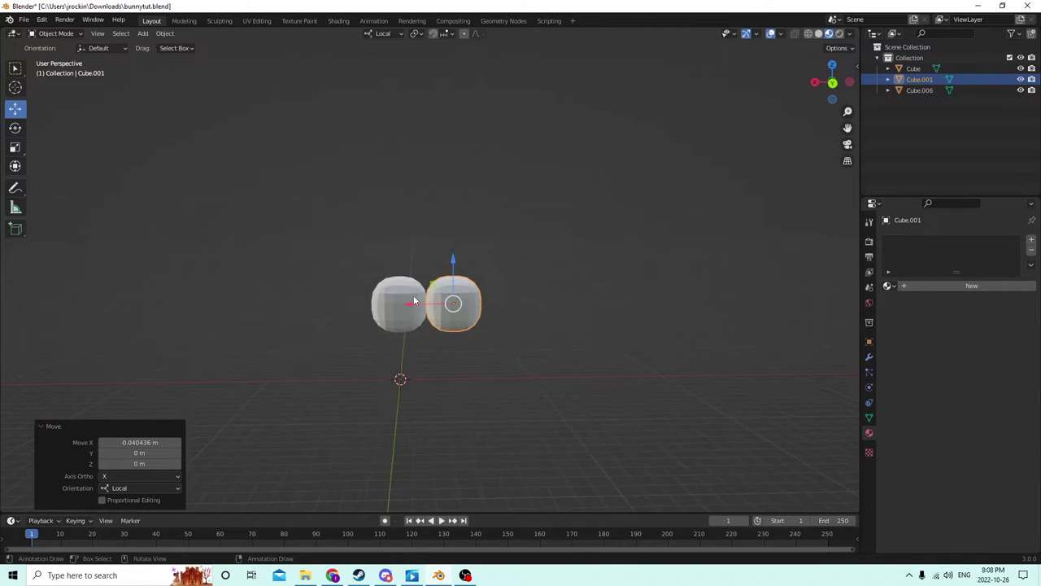
Step: Raise the original cube above the copy and lower the copy slightly
click(402, 283)
drag(399, 261, 403, 214)
click(457, 301)
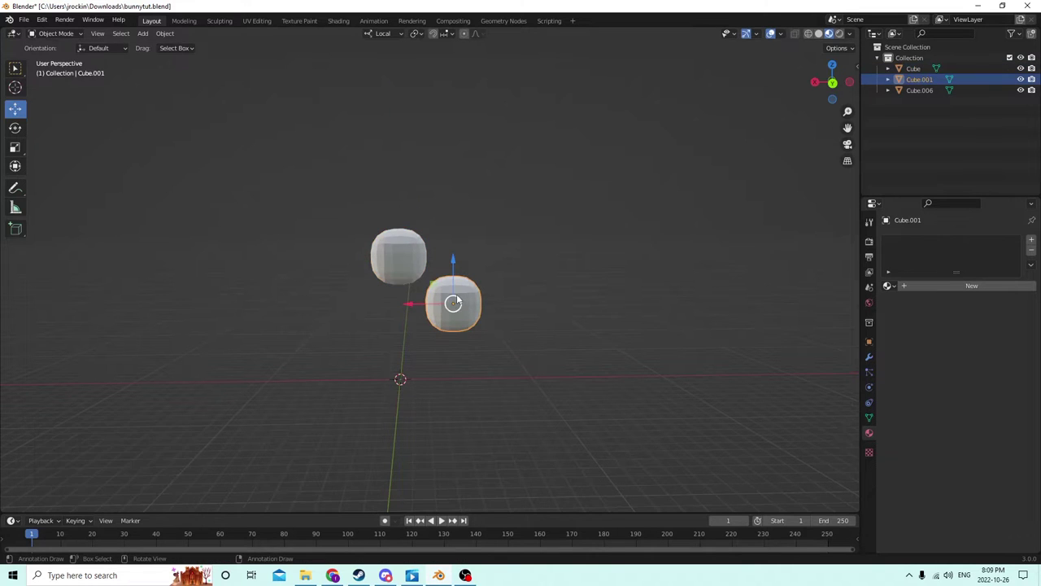
drag(454, 260, 444, 303)
Step: Stretch the copy along Z into an oval body and show its Object properties
click(18, 149)
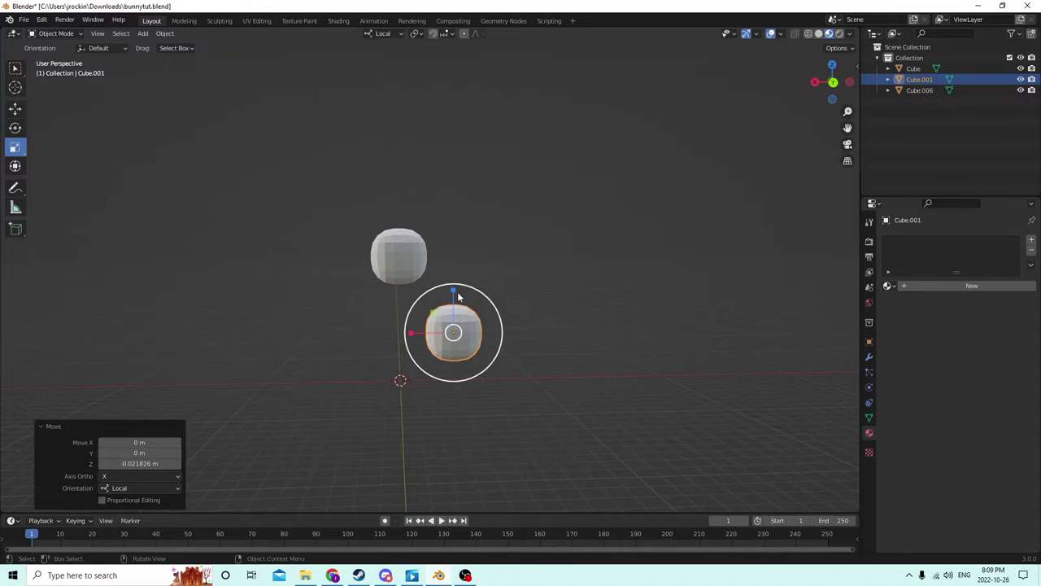
drag(455, 293, 434, 267)
key(Escape)
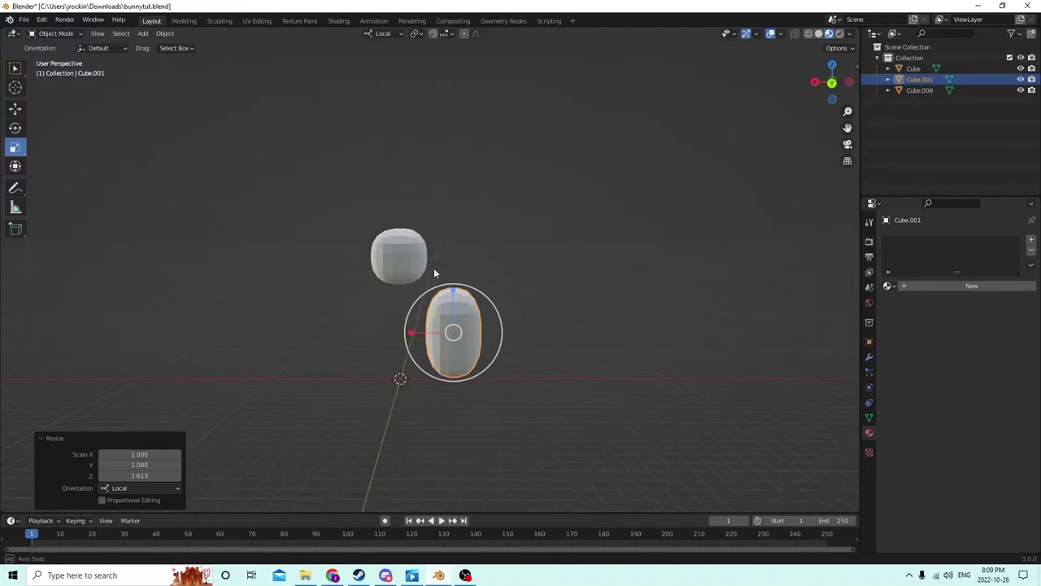
middle_drag(365, 235, 389, 236)
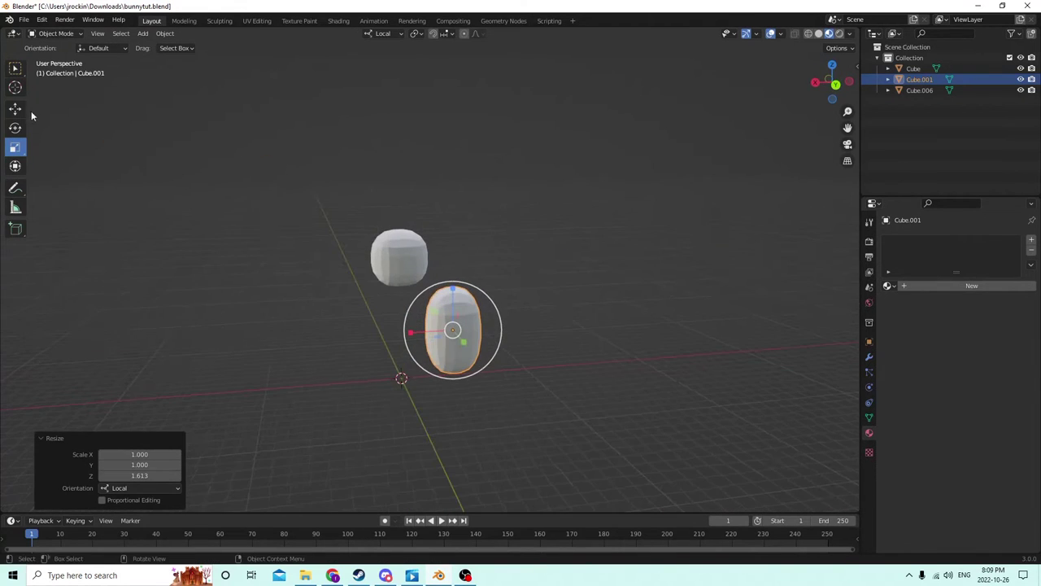
middle_drag(622, 233, 520, 214)
drag(449, 292, 450, 268)
middle_drag(450, 269, 497, 272)
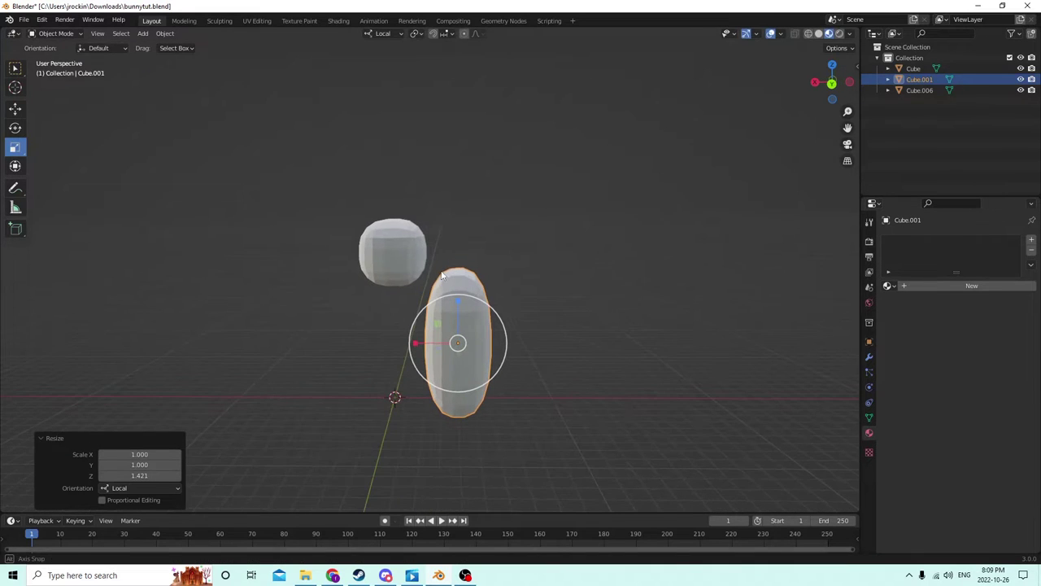
click(871, 341)
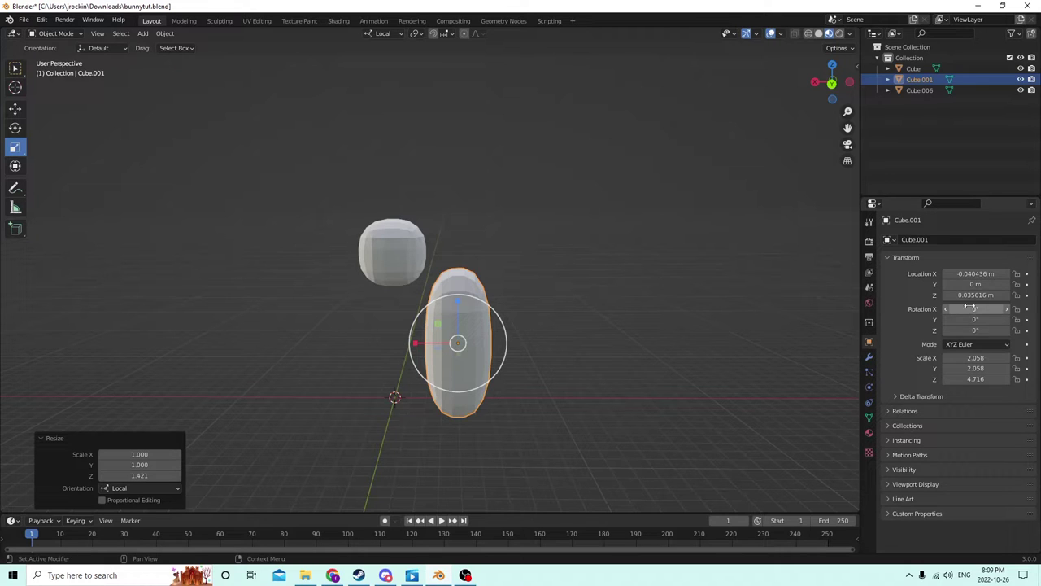
Step: Tilt the body 15° on X, reset X to 0, then rotate it 25° around Y
key(Return)
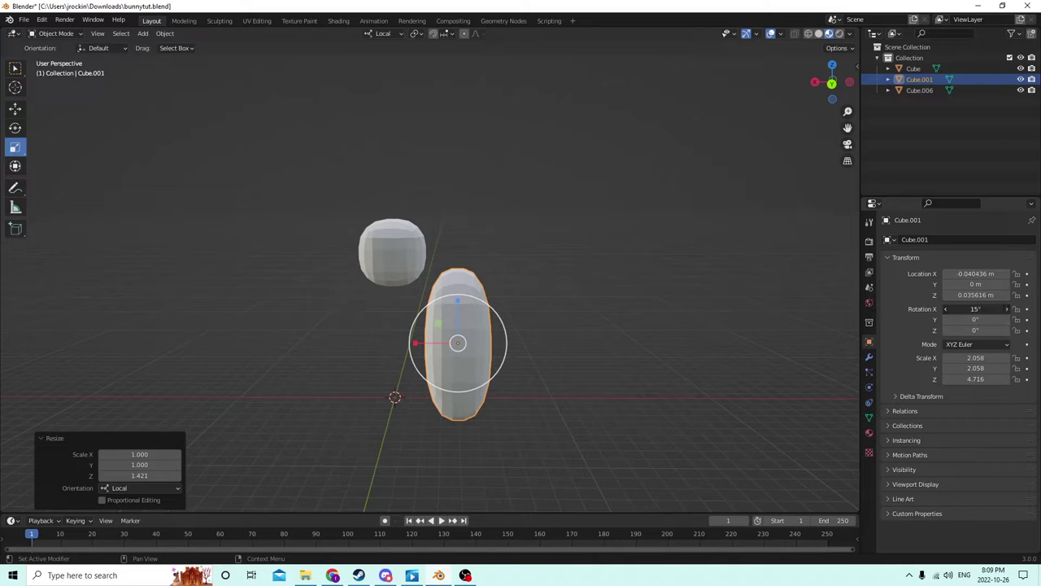
text(0)
key(Return)
click(964, 320)
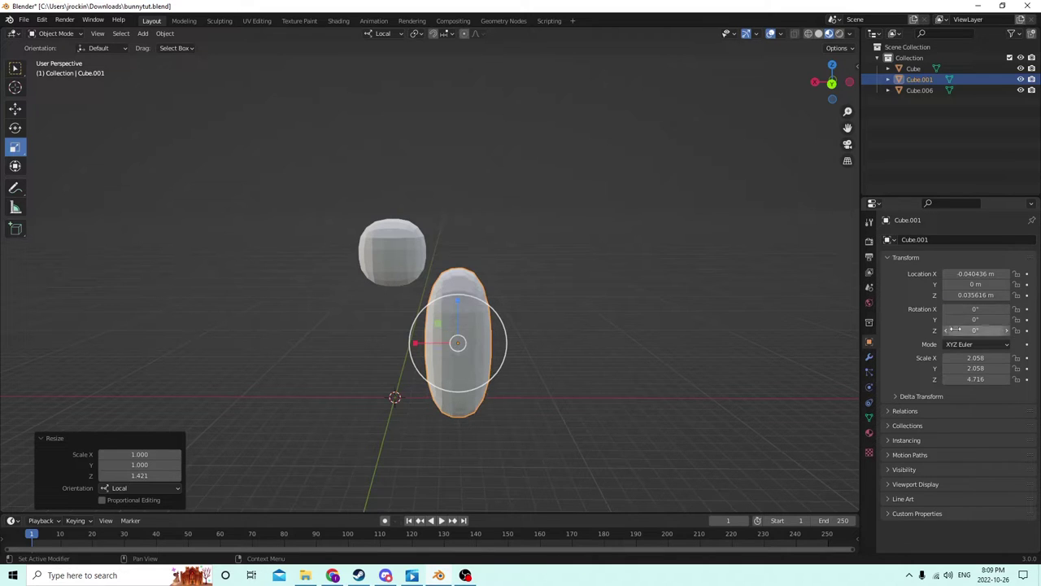
text(15)
key(Return)
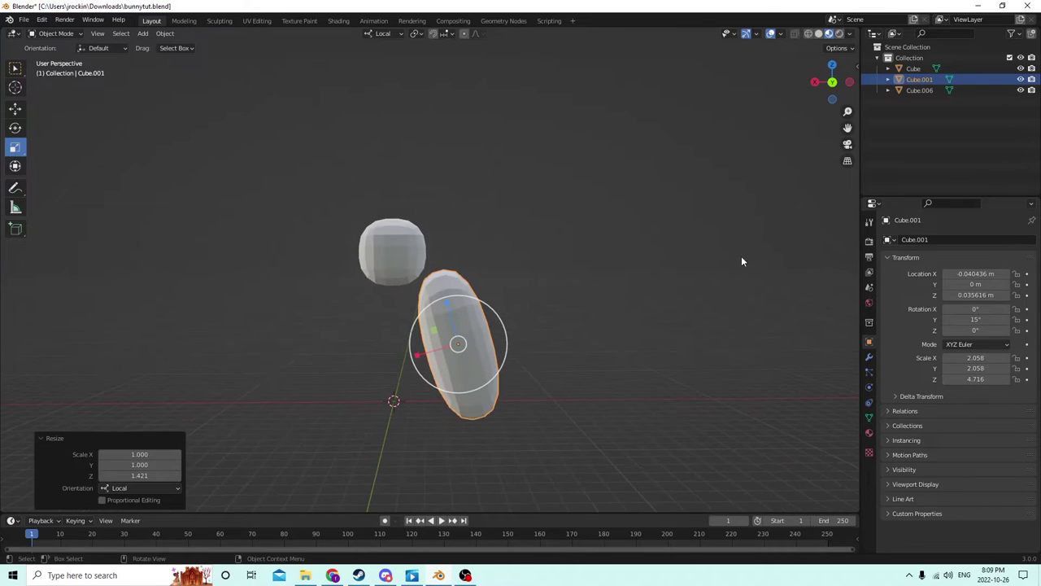
click(982, 318)
text(2)
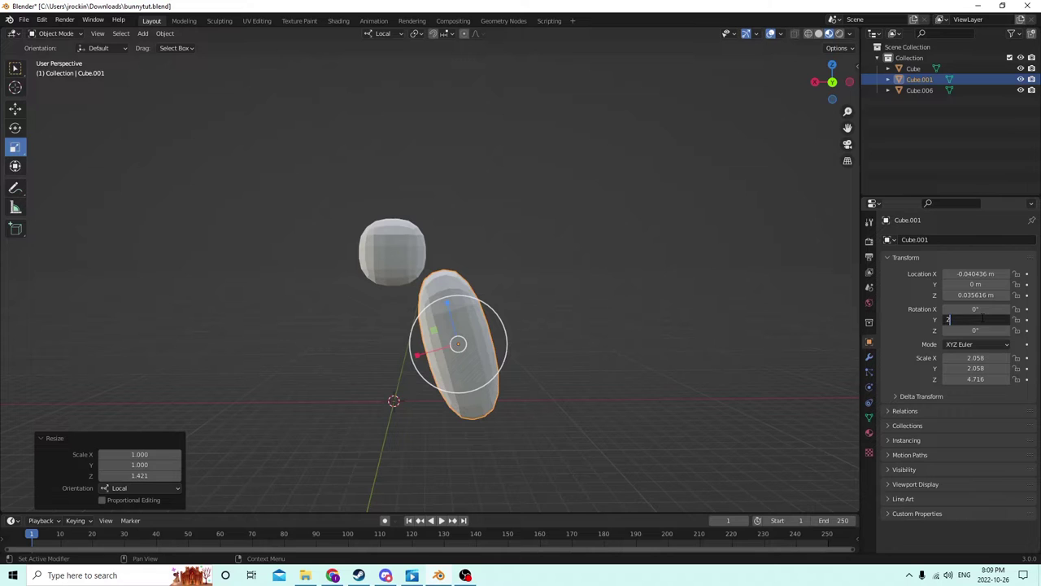
text(5)
key(Return)
Step: Delete the tilted capsule body Cube.001
mouse_move(661, 272)
middle_down()
mouse_move(644, 275)
mouse_move(684, 296)
mouse_move(659, 284)
mouse_move(679, 269)
mouse_move(656, 284)
mouse_move(672, 280)
middle_up()
scroll(668, 276, up, 2)
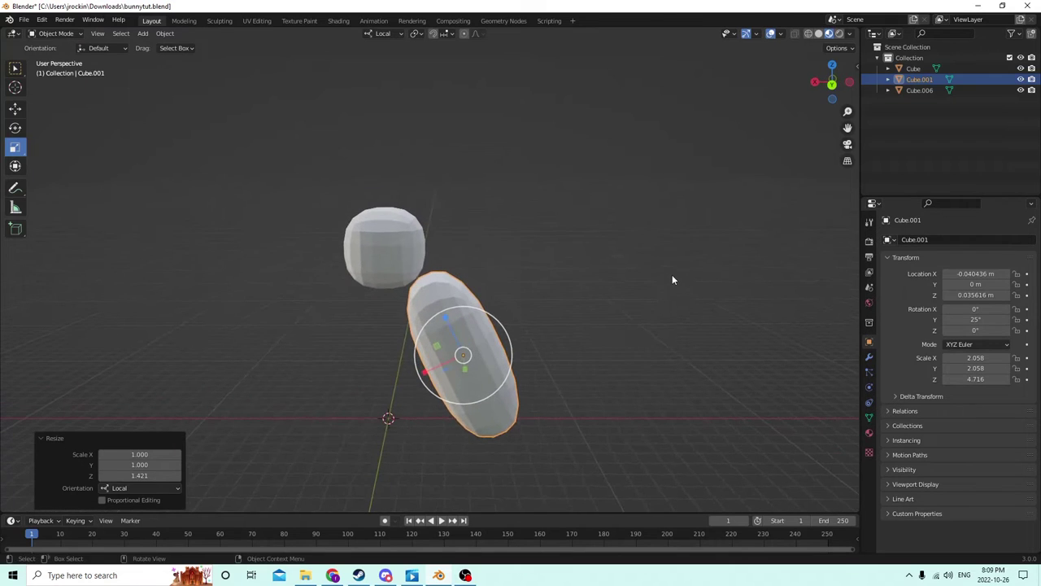
key(Delete)
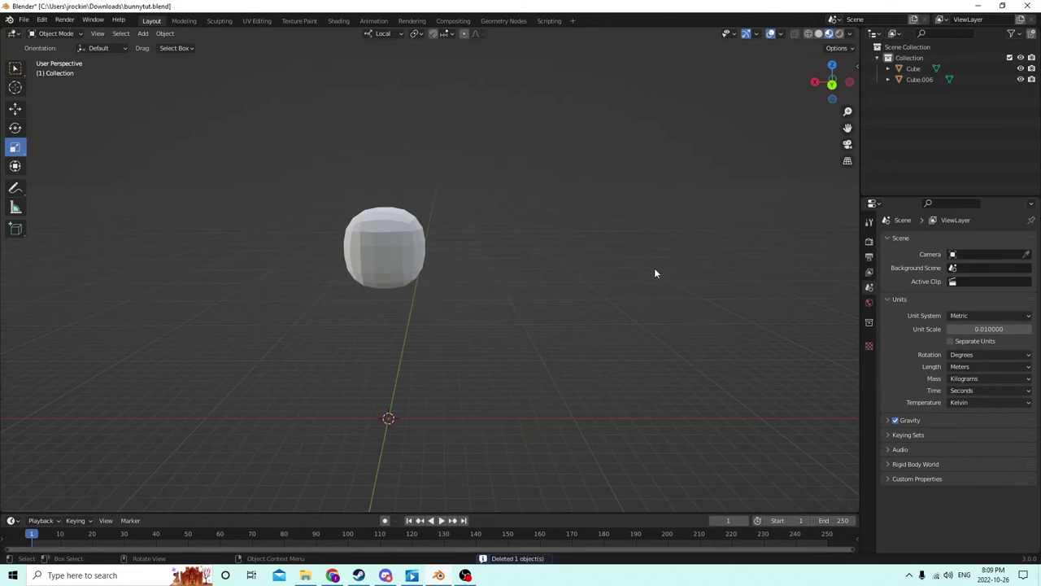
Step: Add a new cube and move it along X and up Z beside the head
key(shift+a)
mouse_move(655, 269)
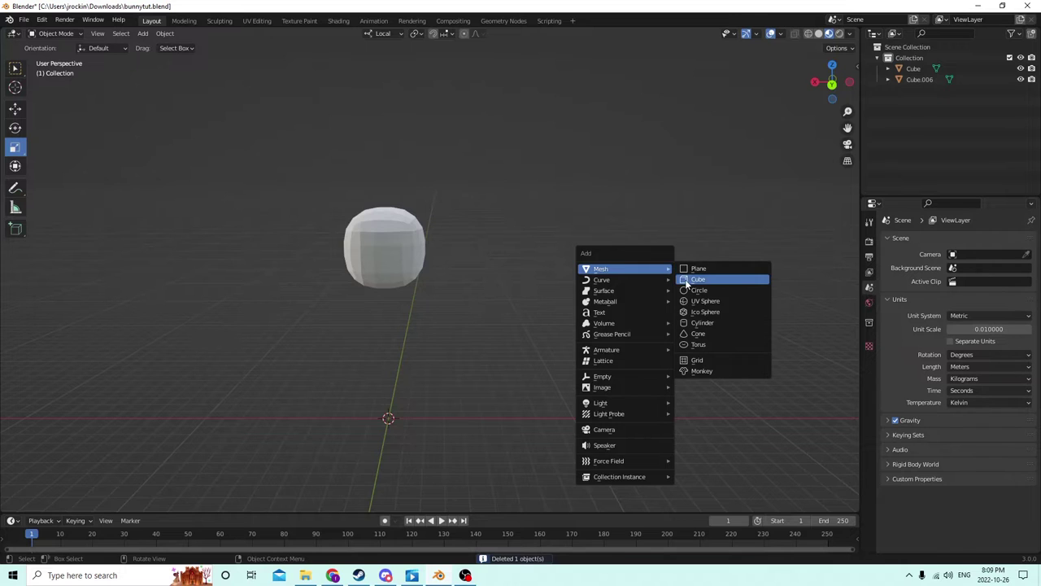
click(685, 279)
mouse_move(672, 278)
middle_down()
mouse_move(660, 279)
mouse_move(672, 270)
middle_up()
click(19, 112)
middle_drag(146, 152, 387, 391)
drag(354, 417, 480, 417)
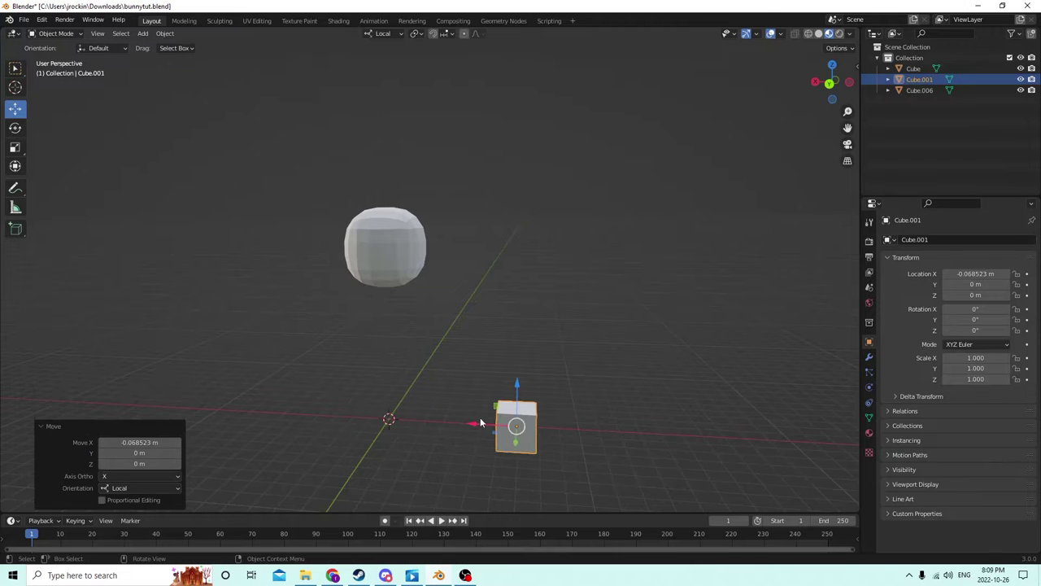
drag(506, 382, 508, 262)
scroll(533, 281, up, 4)
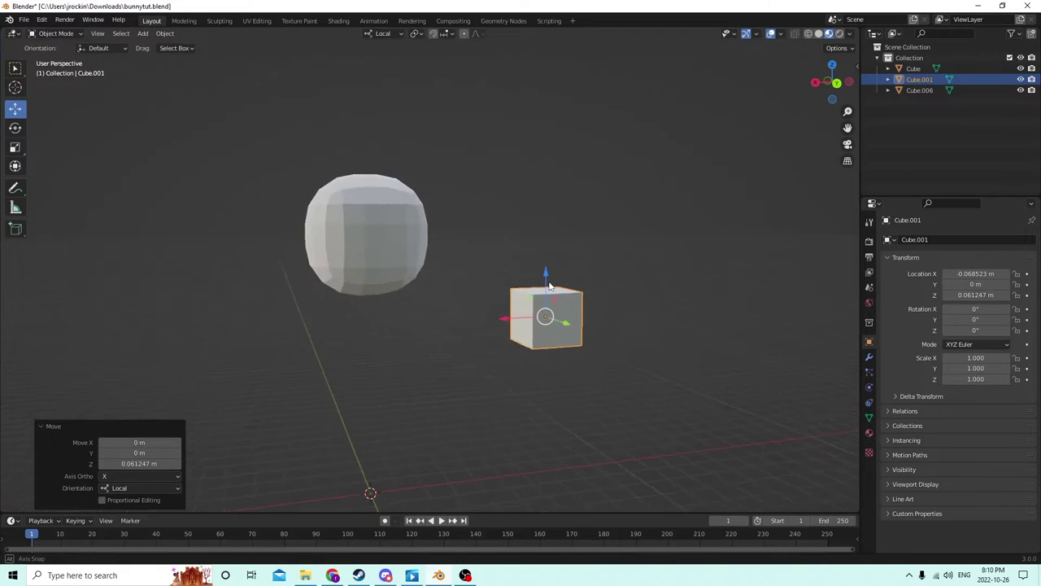
middle_drag(549, 285, 511, 308)
Step: In Edit Mode, scale the cube's top face down to 0.697
click(586, 313)
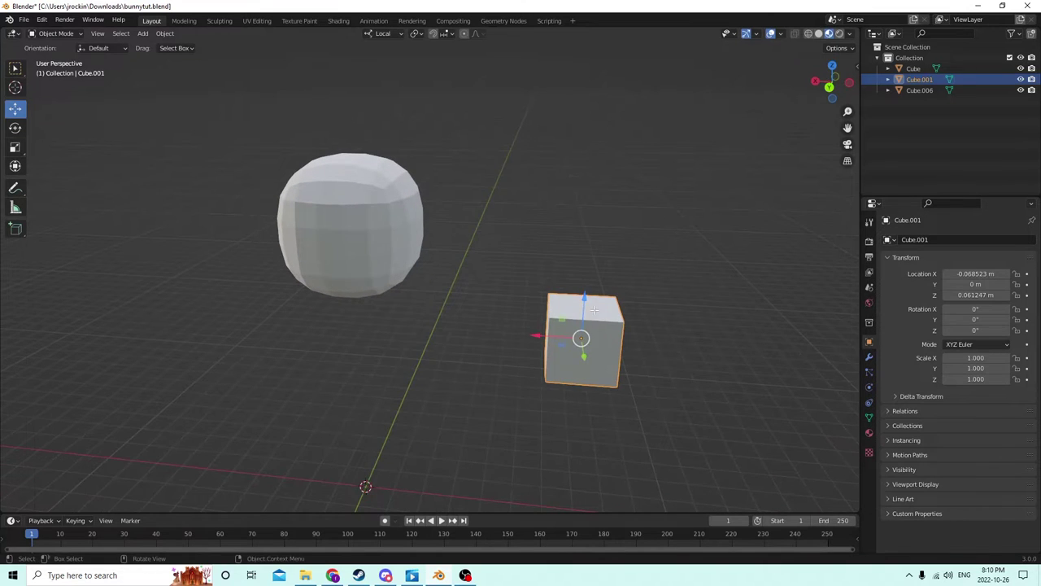
key(Tab)
click(584, 308)
middle_drag(584, 307, 625, 314)
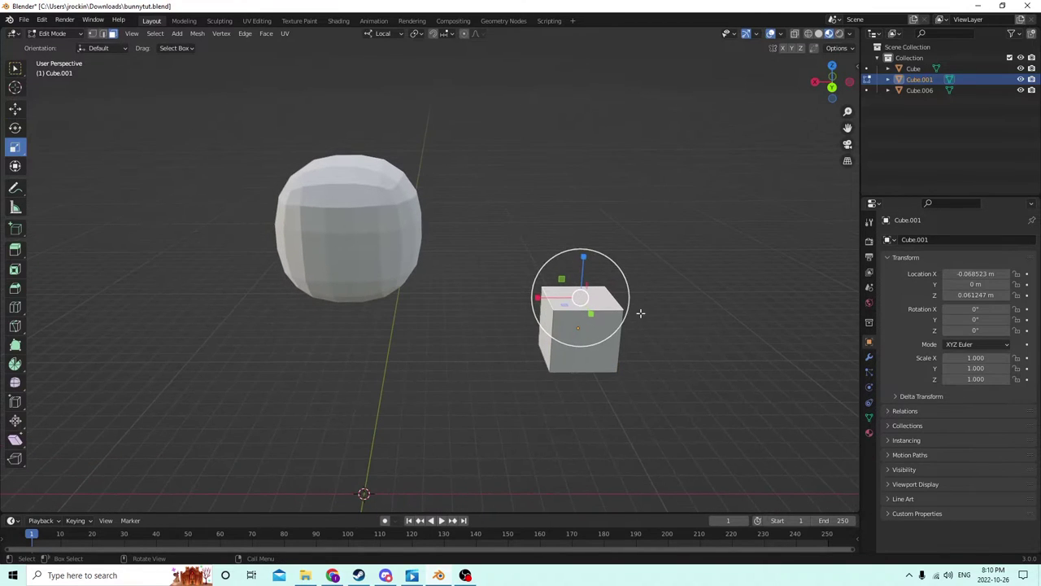
key(s)
click(627, 305)
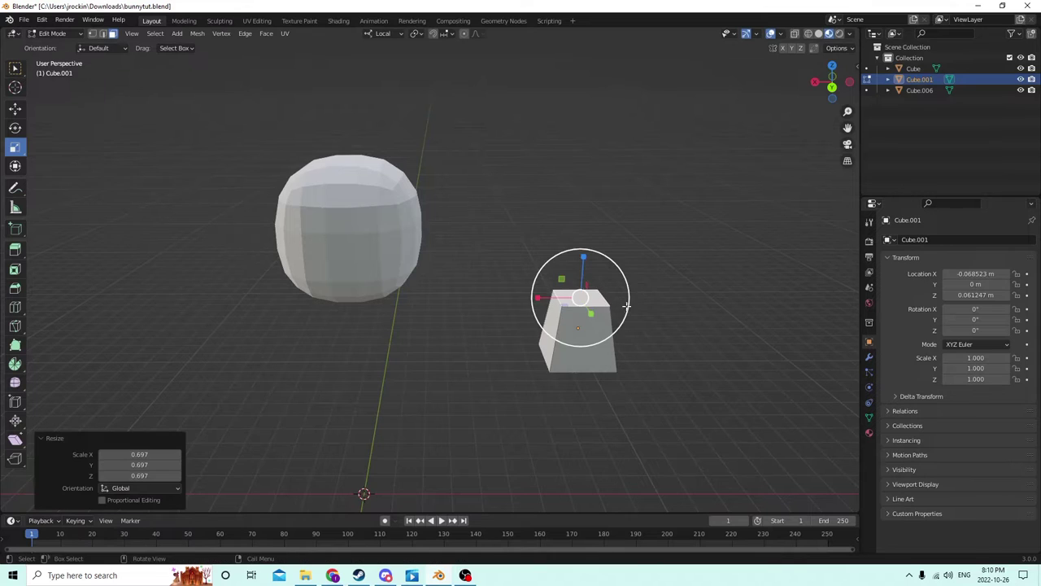
middle_drag(627, 305, 623, 293)
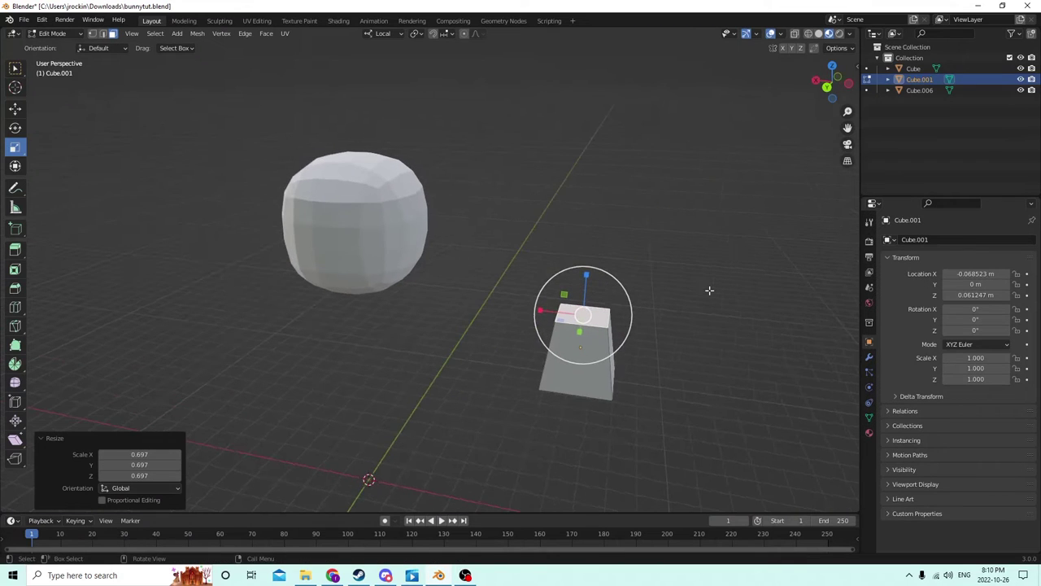
Step: Select the side faces, cancel a started bevel, and return to Object Mode
key(ctrl+i)
key(ctrl+b)
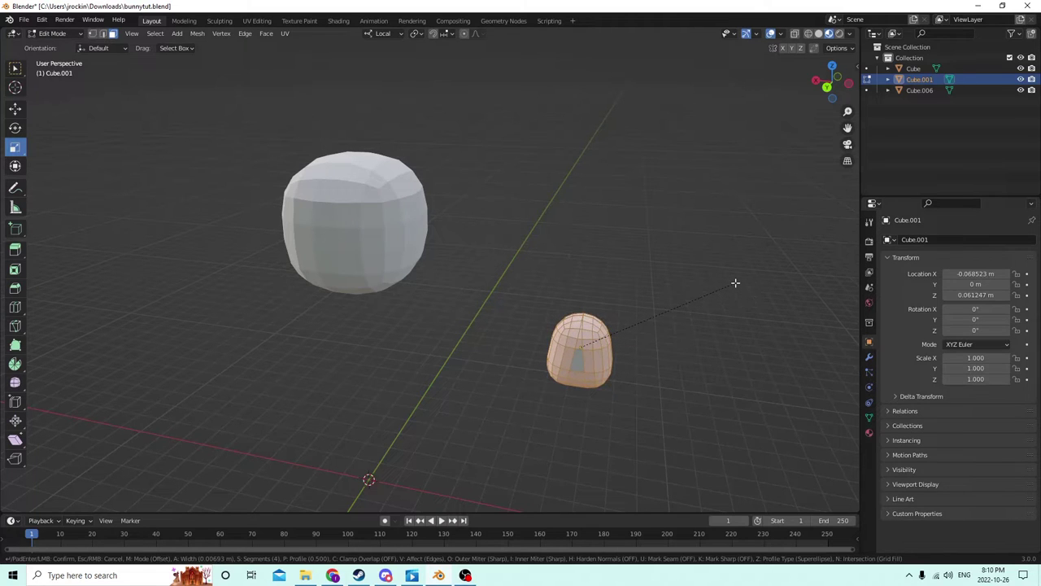
right_click(735, 282)
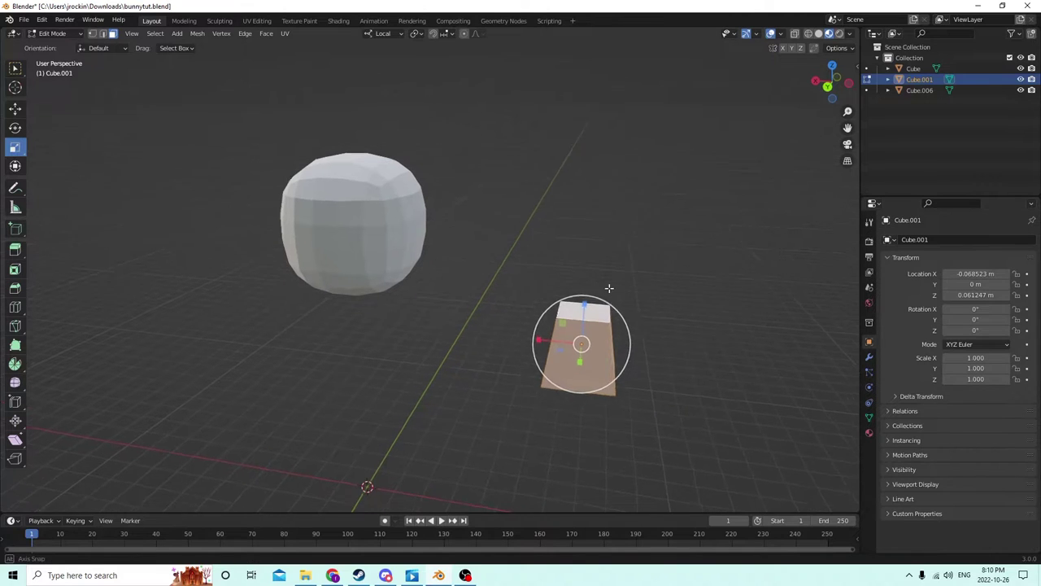
key(Tab)
Step: Stretch the cube to Z scale 2.570 and widen its bottom face to 1.196
click(15, 148)
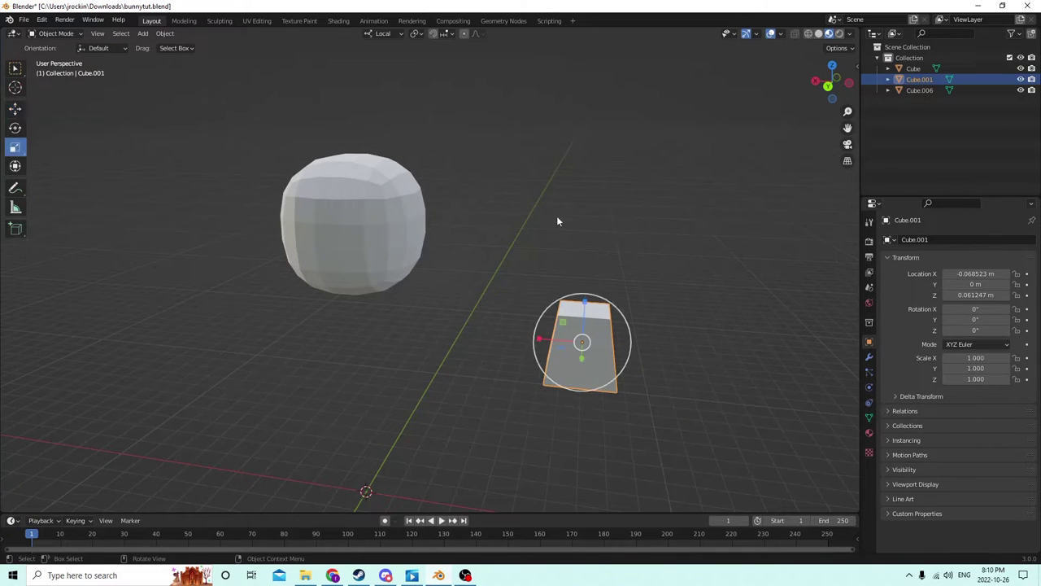
drag(585, 305, 597, 223)
middle_drag(598, 223, 506, 403)
key(Tab)
click(551, 353)
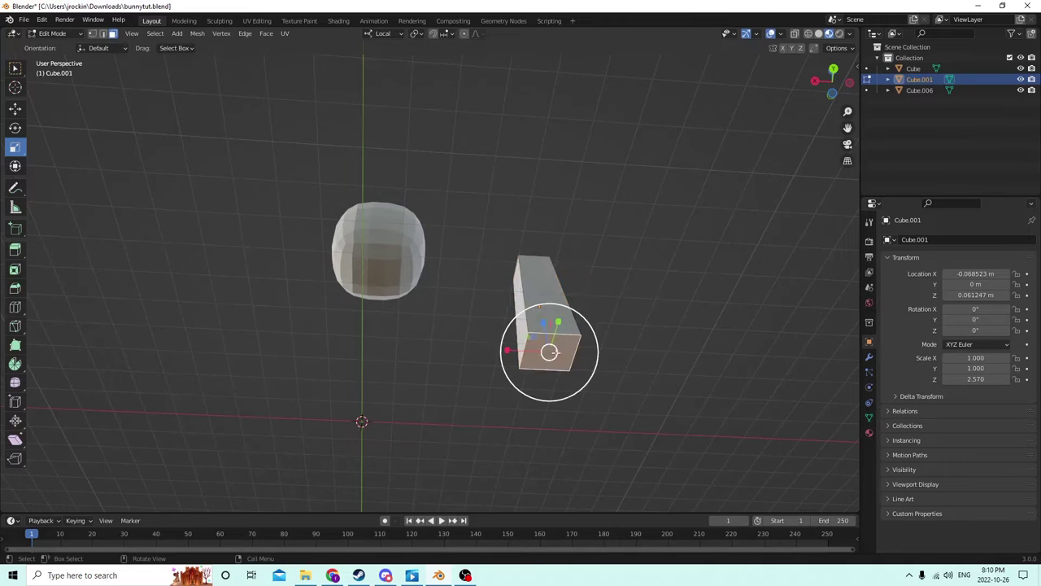
middle_drag(660, 342, 645, 381)
key(s)
click(683, 347)
key(Tab)
Step: Stretch the column to Z scale 3.518, then clear its mesh selection in Edit Mode
drag(517, 261, 514, 246)
middle_drag(519, 325, 540, 312)
key(Tab)
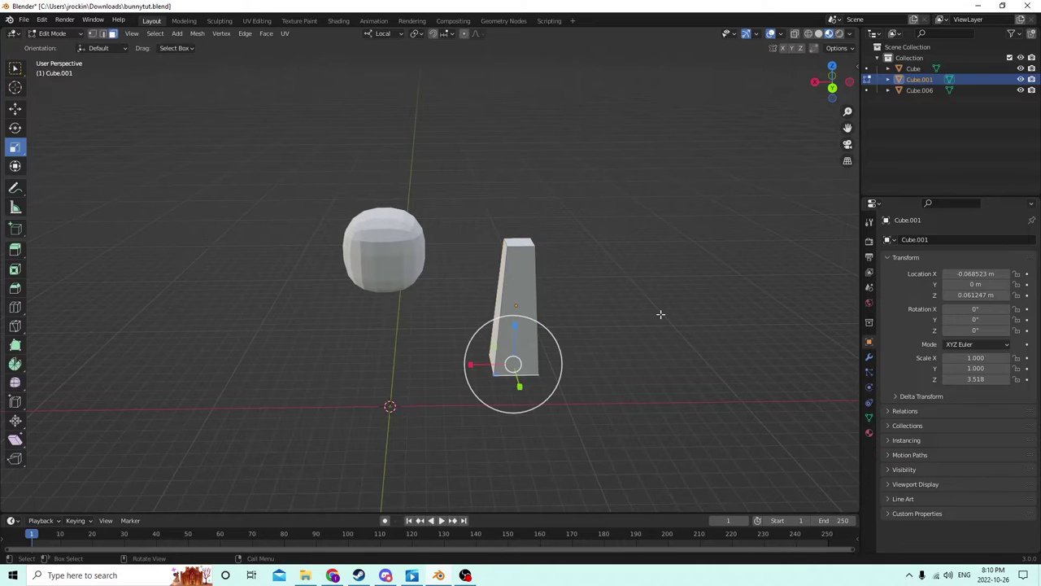
key(alt+a)
Step: Select the whole column mesh and bevel all its edges round
key(a)
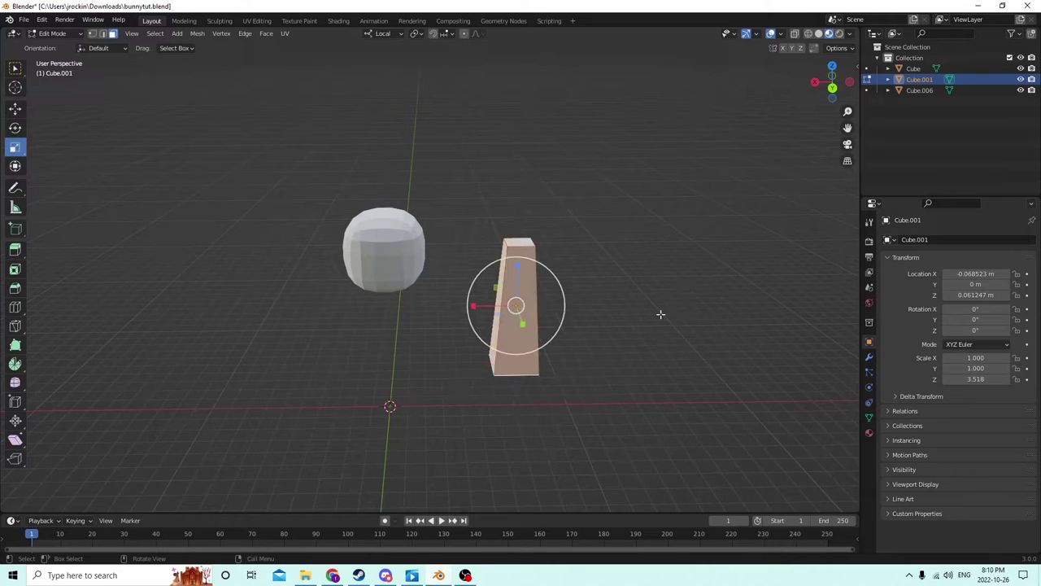
key(ctrl+b)
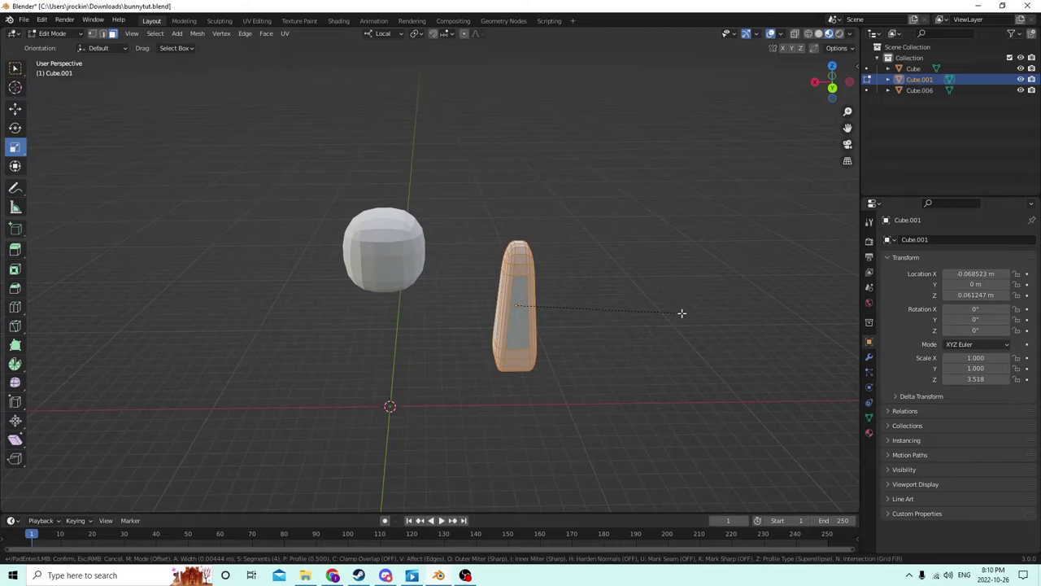
click(682, 312)
middle_drag(682, 313, 702, 300)
key(Tab)
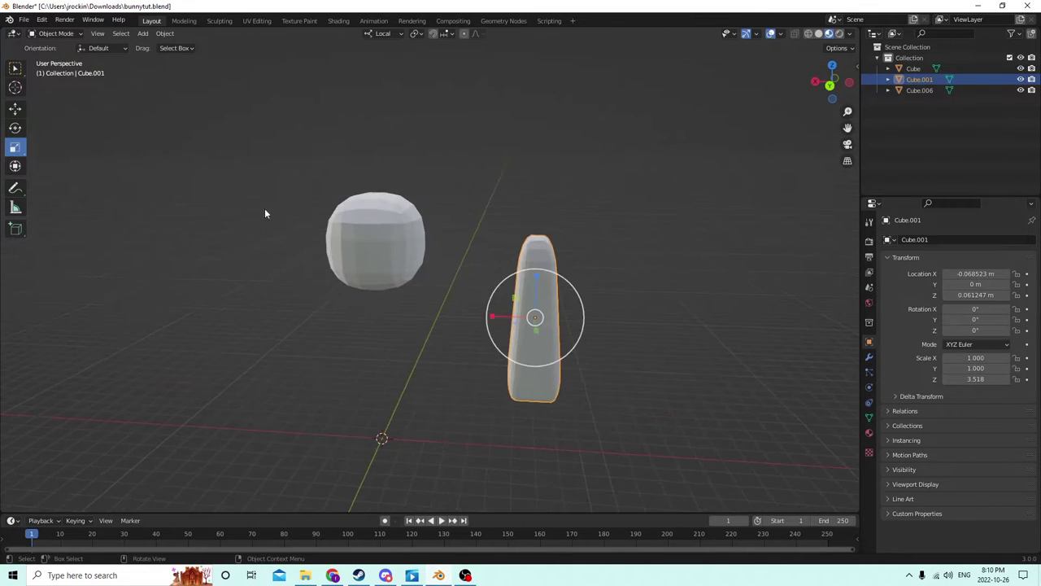
Step: Set the column's Y rotation to 25°
click(16, 109)
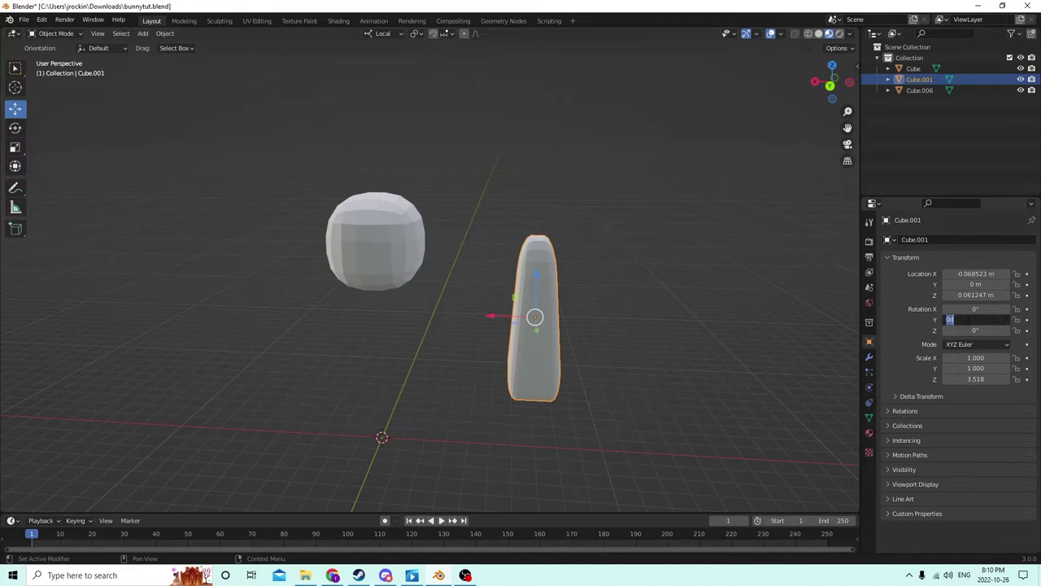
click(966, 320)
text(25)
key(Return)
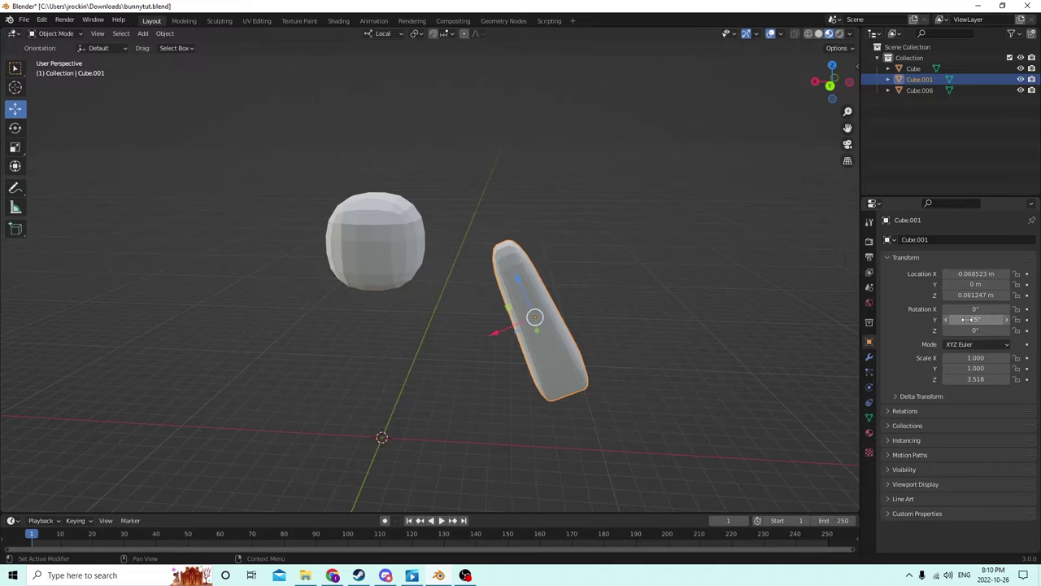
Step: Move the column along its local X and Z until its top meets the head
scroll(775, 280, up, 2)
drag(509, 348, 400, 375)
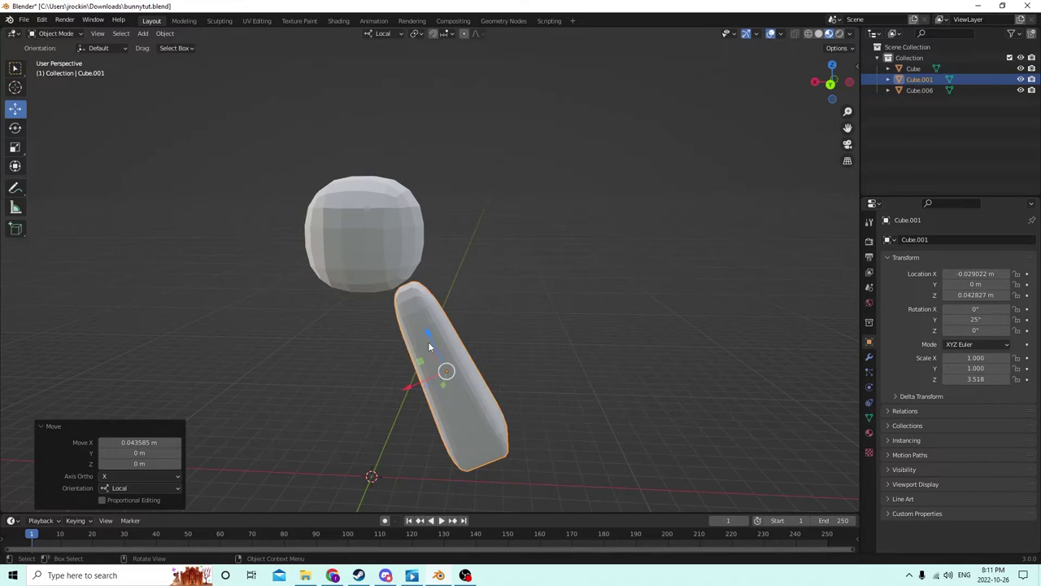
drag(429, 343, 408, 302)
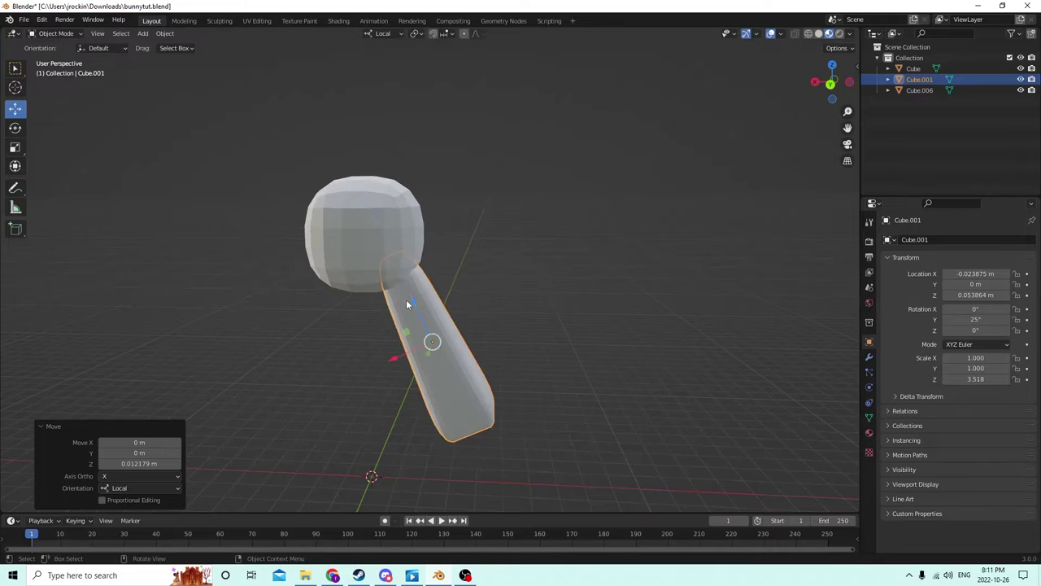
mouse_move(407, 303)
middle_down()
mouse_move(458, 280)
mouse_move(422, 294)
middle_up()
drag(417, 308, 419, 312)
middle_drag(418, 312, 399, 283)
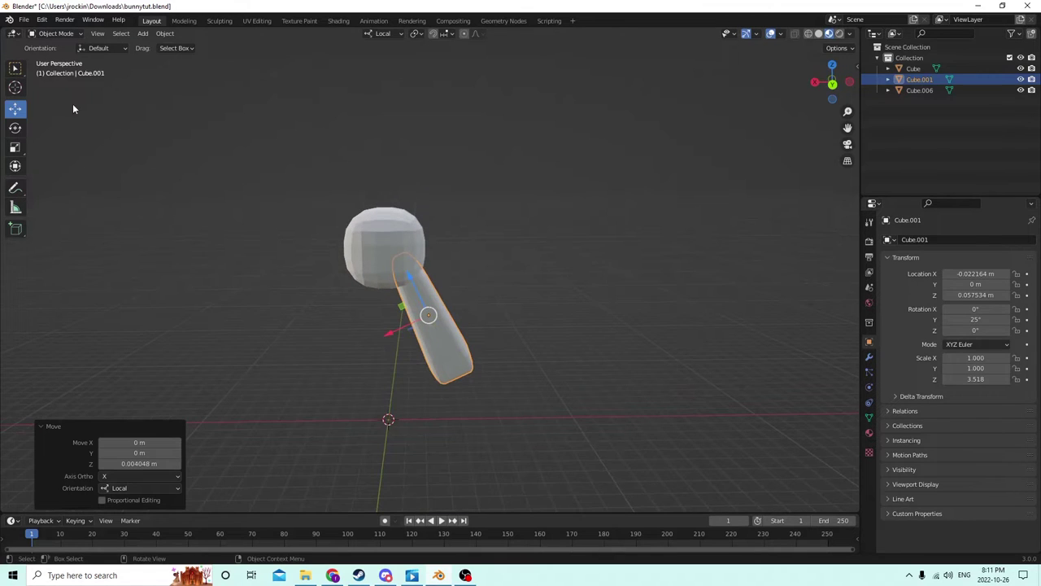
Step: Flare the tilted piece's lower end face outward in Edit Mode
click(14, 147)
middle_drag(461, 211, 692, 440)
key(Tab)
click(434, 348)
key(s)
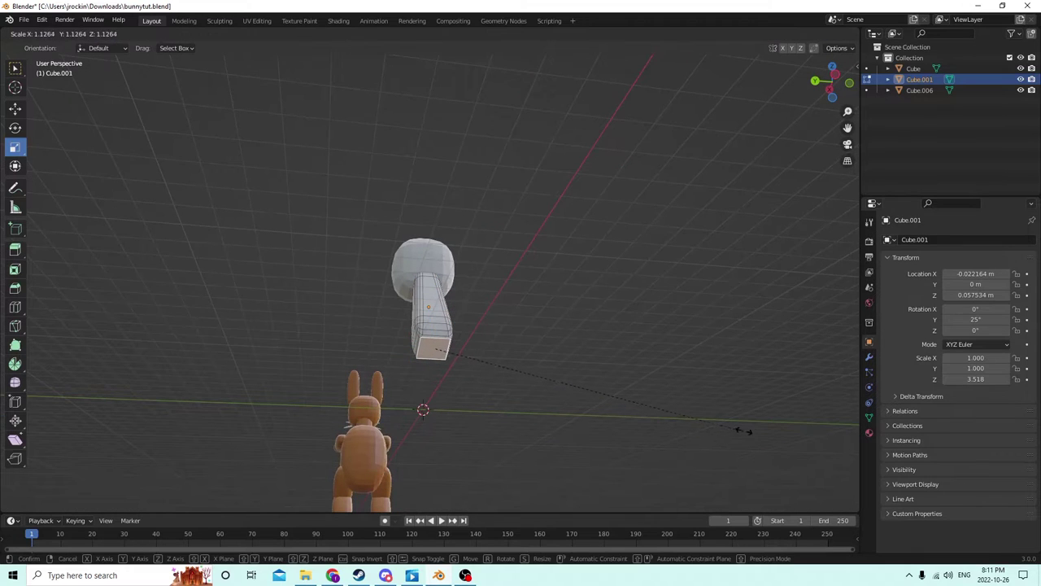
click(764, 425)
middle_drag(765, 425, 560, 351)
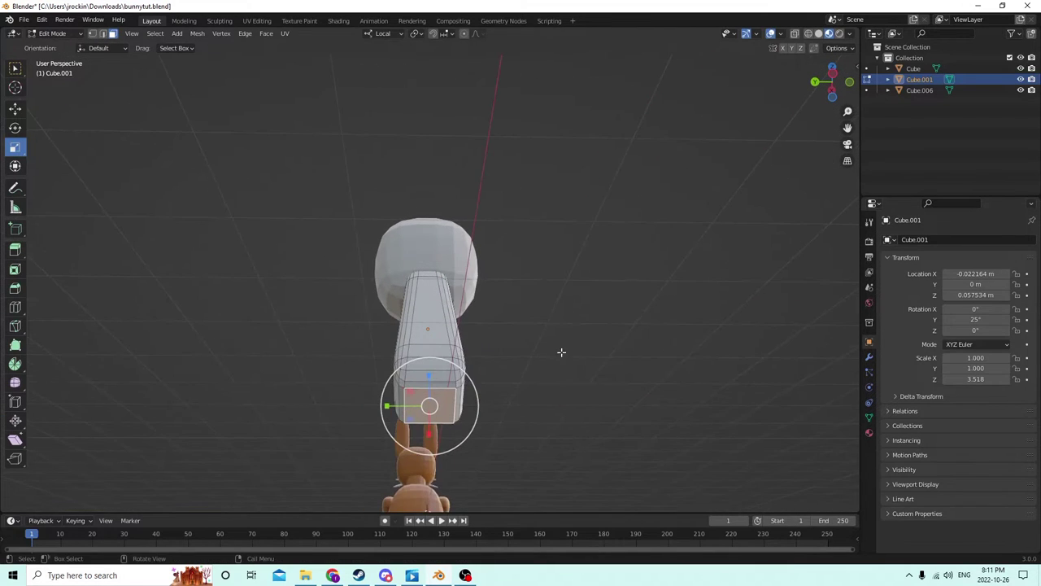
middle_drag(438, 382, 727, 442)
Step: Scale the piece with the gizmo to Y 1.633, X 2.096 and Z 5.521
key(Tab)
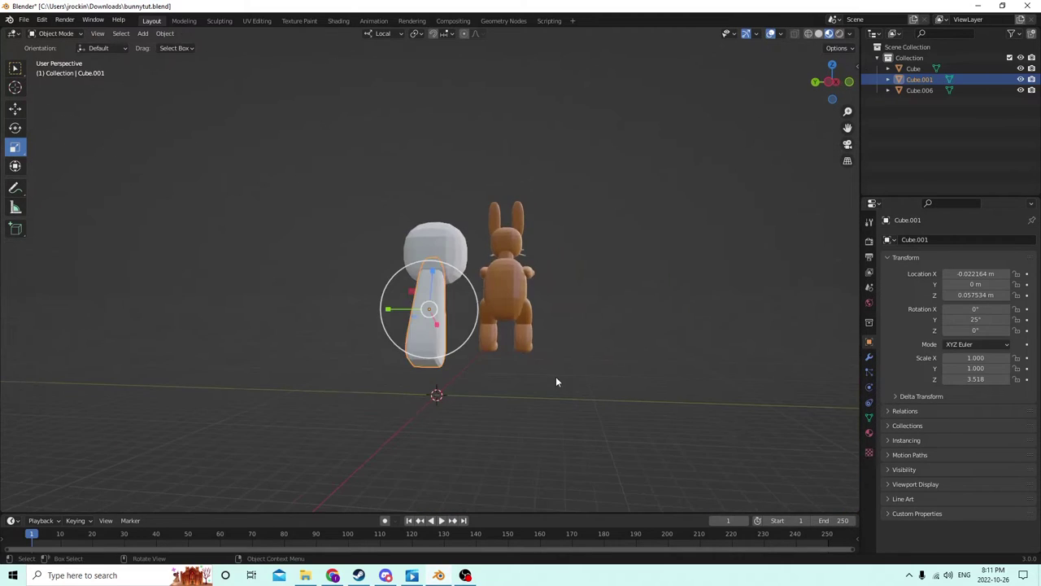
drag(387, 319, 353, 319)
mouse_move(453, 317)
middle_down()
mouse_move(592, 304)
mouse_move(456, 321)
middle_up()
drag(388, 337, 365, 346)
middle_drag(390, 337, 407, 328)
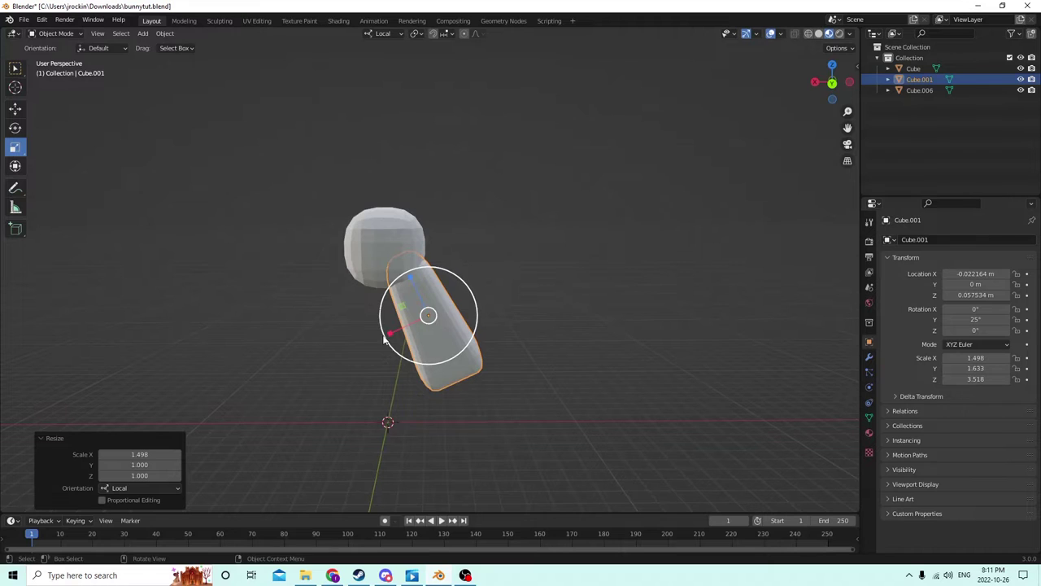
mouse_move(411, 278)
mouse_down()
mouse_move(400, 248)
mouse_move(400, 265)
mouse_up()
middle_drag(400, 265, 405, 343)
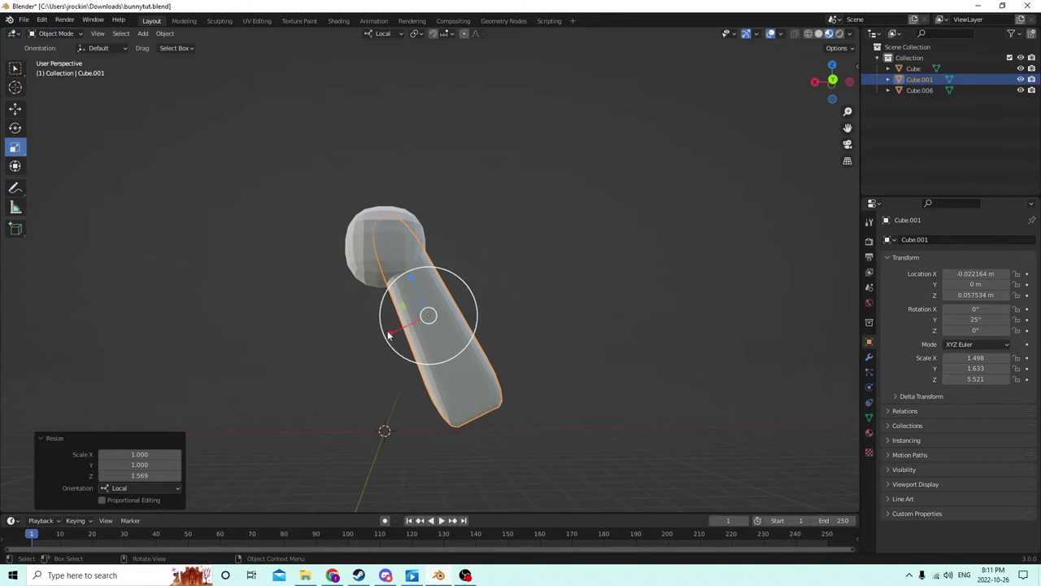
drag(387, 331, 407, 342)
middle_drag(407, 341, 412, 343)
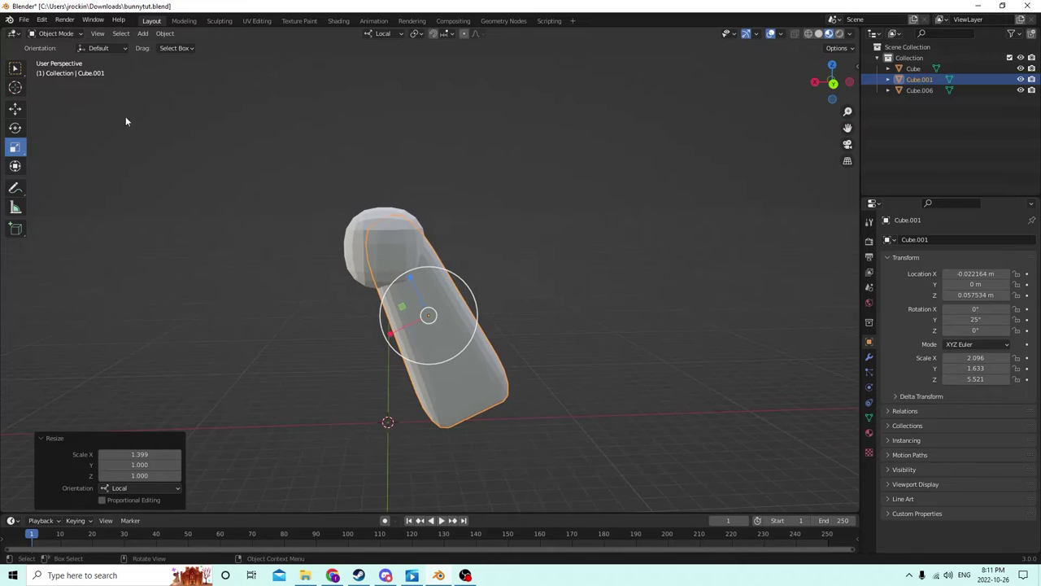
Step: Lower the body along Z so its top sits against the head
click(14, 107)
middle_drag(429, 245, 439, 257)
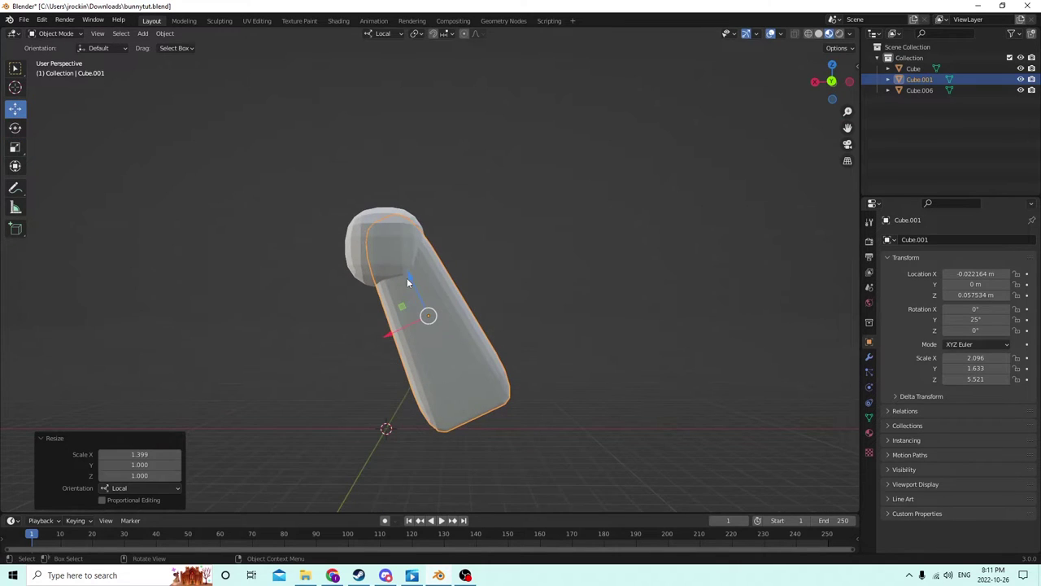
drag(408, 281, 424, 317)
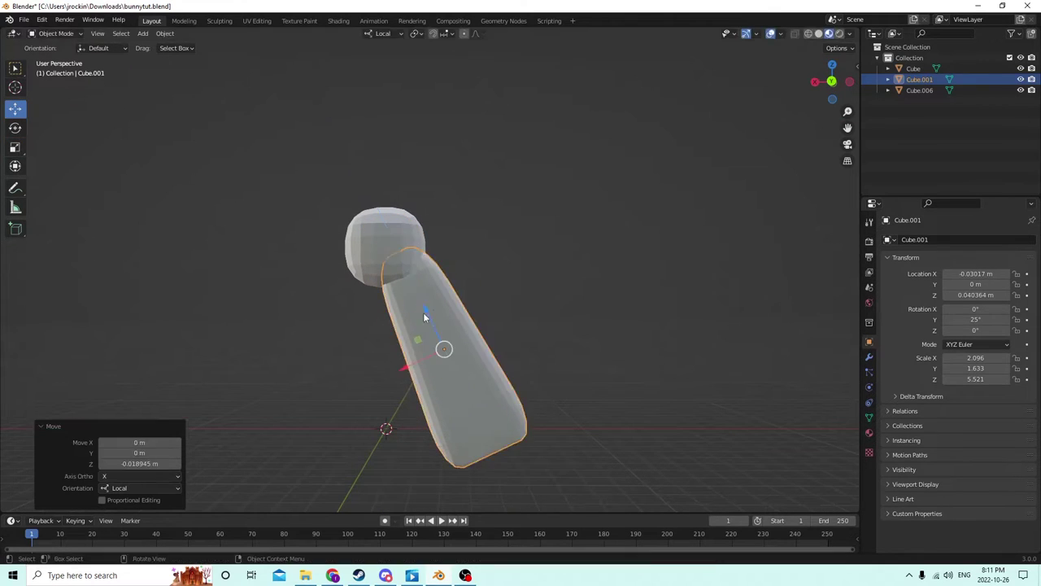
middle_drag(424, 316, 481, 335)
Step: Move the tall body away from the head
key(Tab)
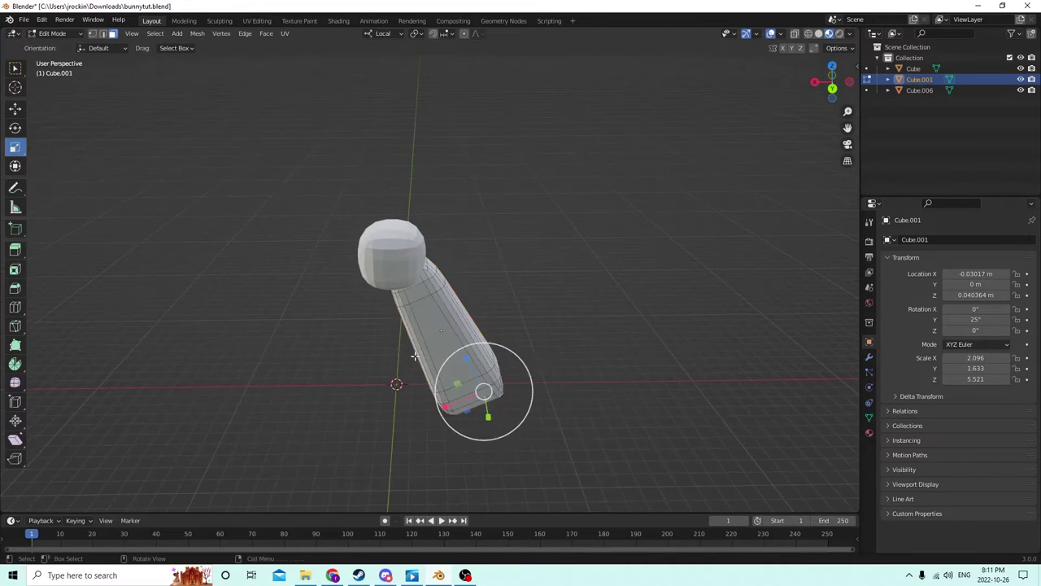
middle_drag(384, 347, 154, 195)
click(14, 109)
scroll(443, 374, down, 2)
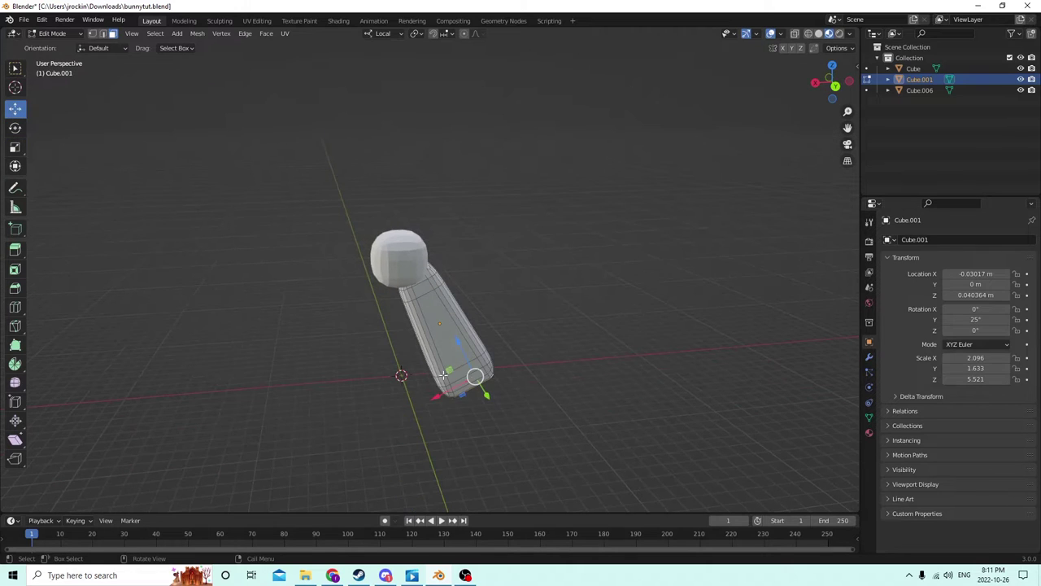
drag(439, 396, 491, 376)
key(Tab)
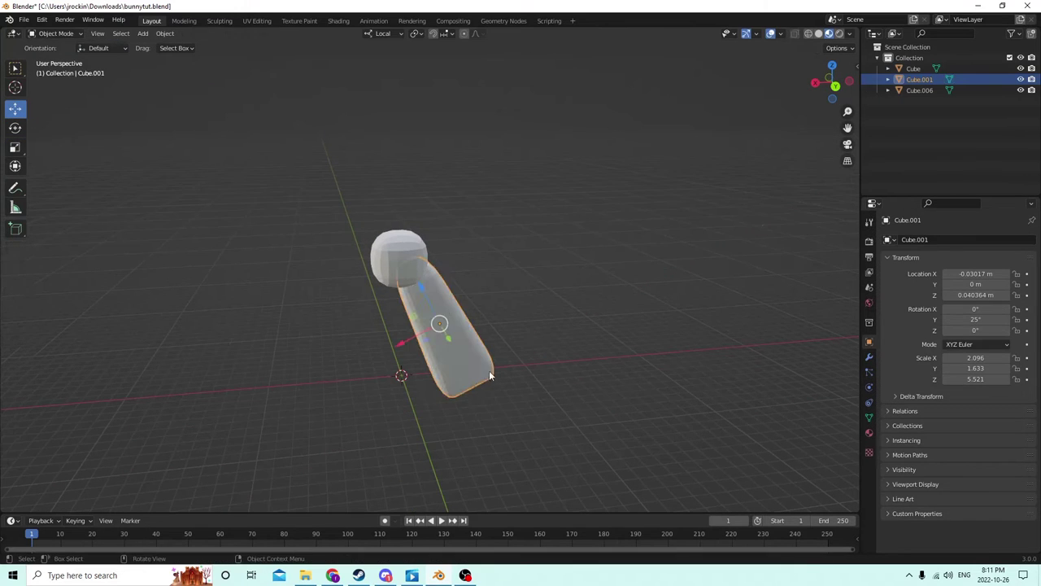
drag(397, 339, 489, 345)
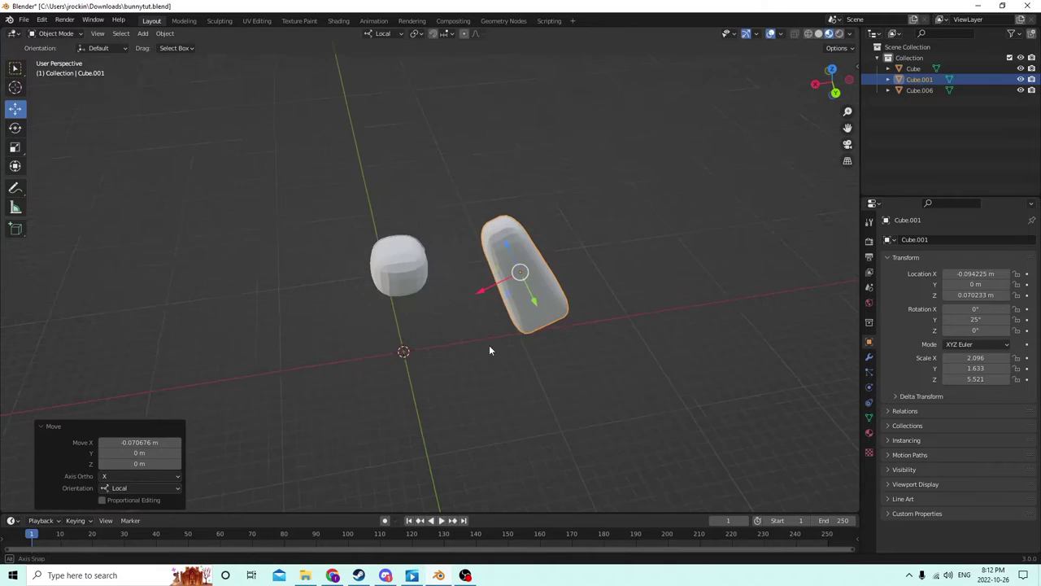
middle_drag(496, 352, 552, 298)
Step: Select the faces at the top of the body and scale them down
key(Tab)
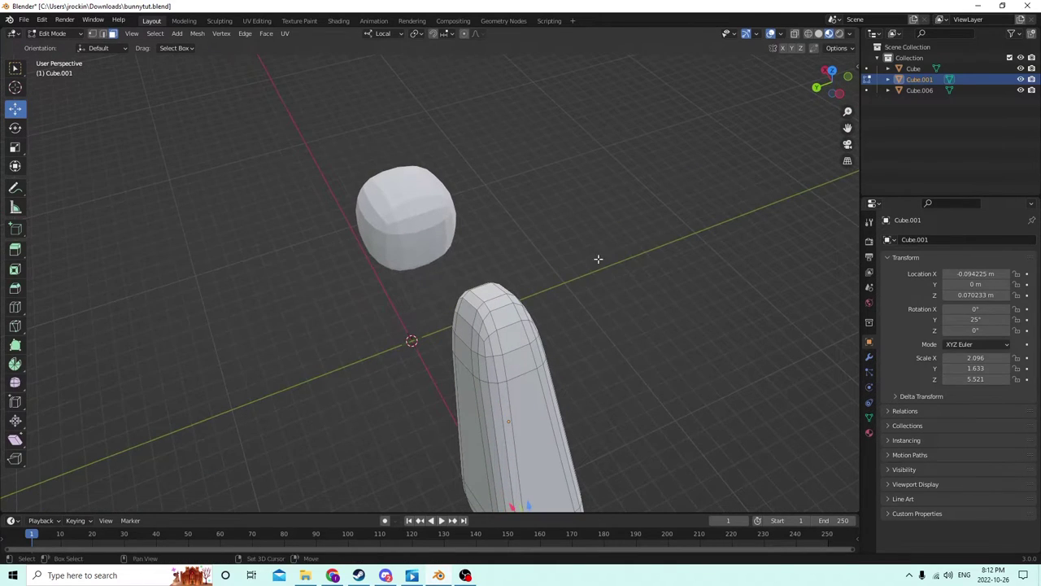
drag(597, 258, 470, 334)
middle_drag(488, 311, 335, 285)
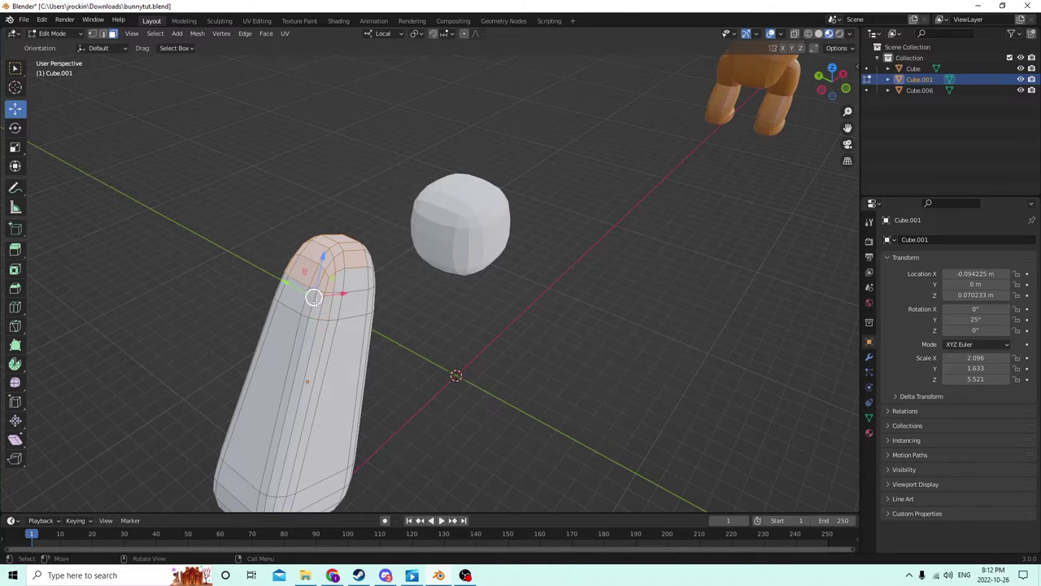
middle_drag(313, 298, 356, 176)
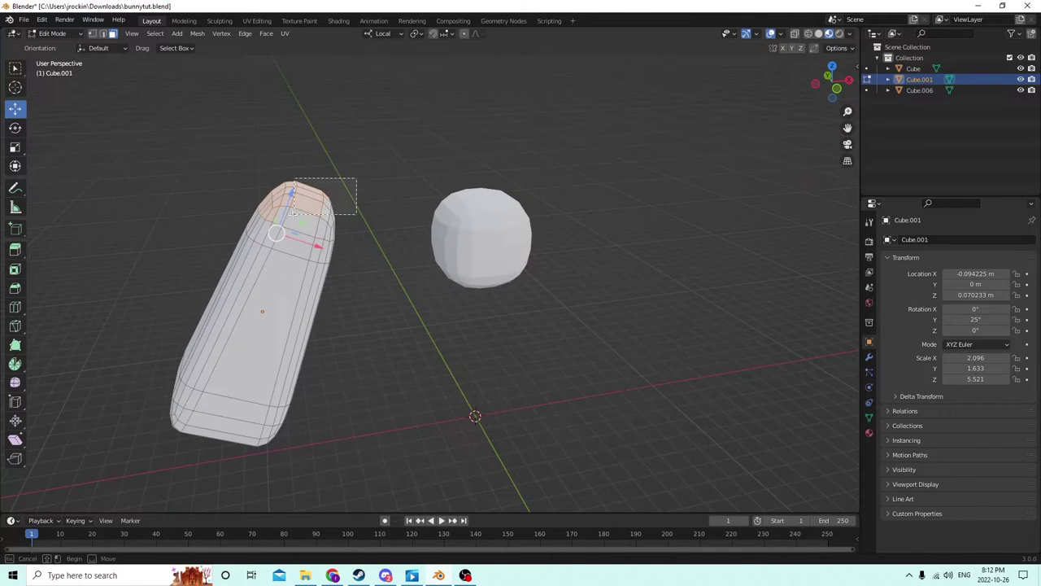
middle_drag(356, 215, 406, 159)
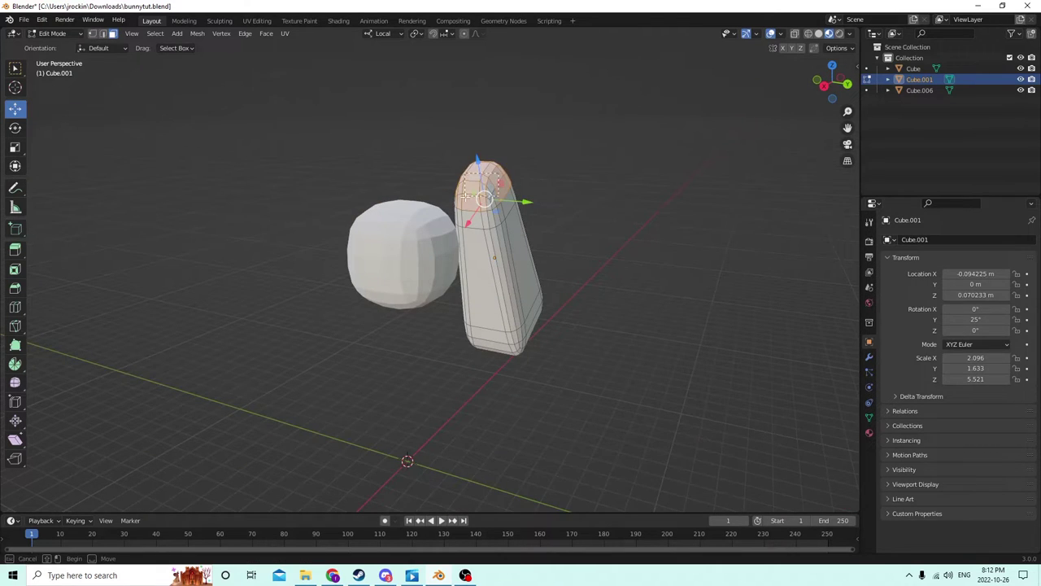
middle_drag(469, 196, 642, 218)
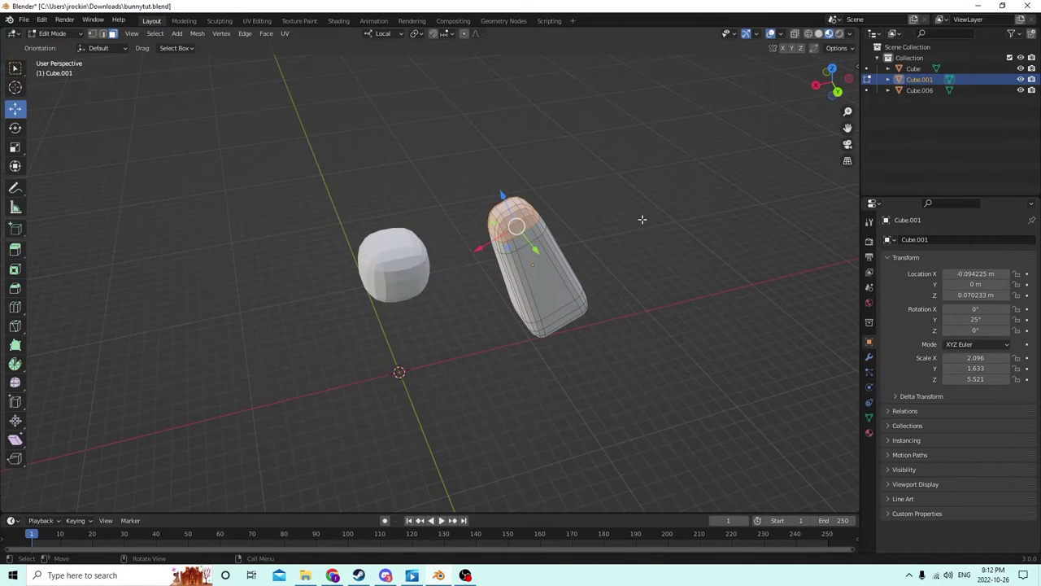
key(s)
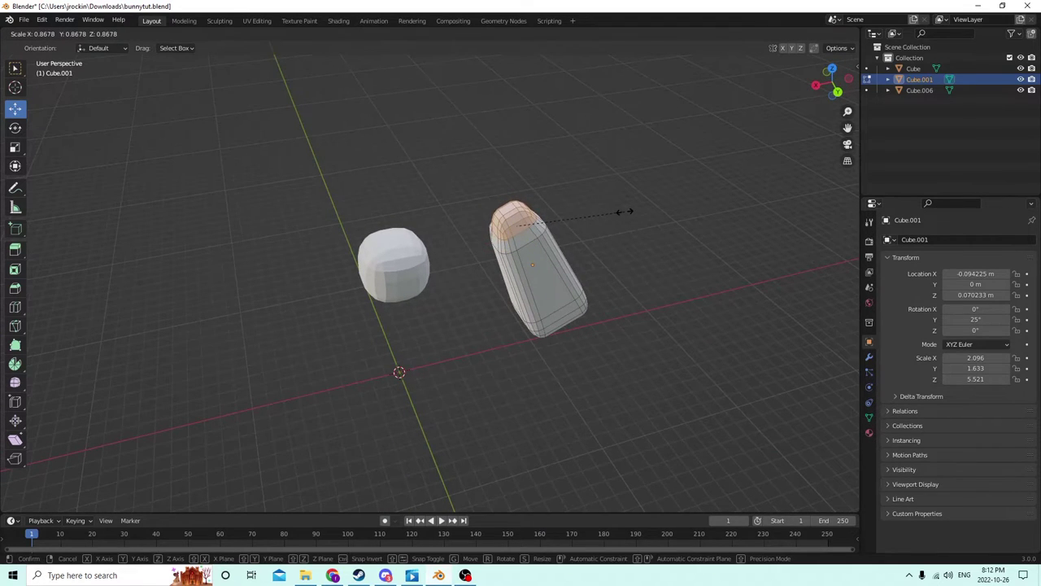
click(624, 211)
Step: Add more top faces to the selection and shrink them to 0.698
middle_drag(607, 202, 551, 211)
middle_drag(549, 264, 375, 249)
ctrl+click(523, 238)
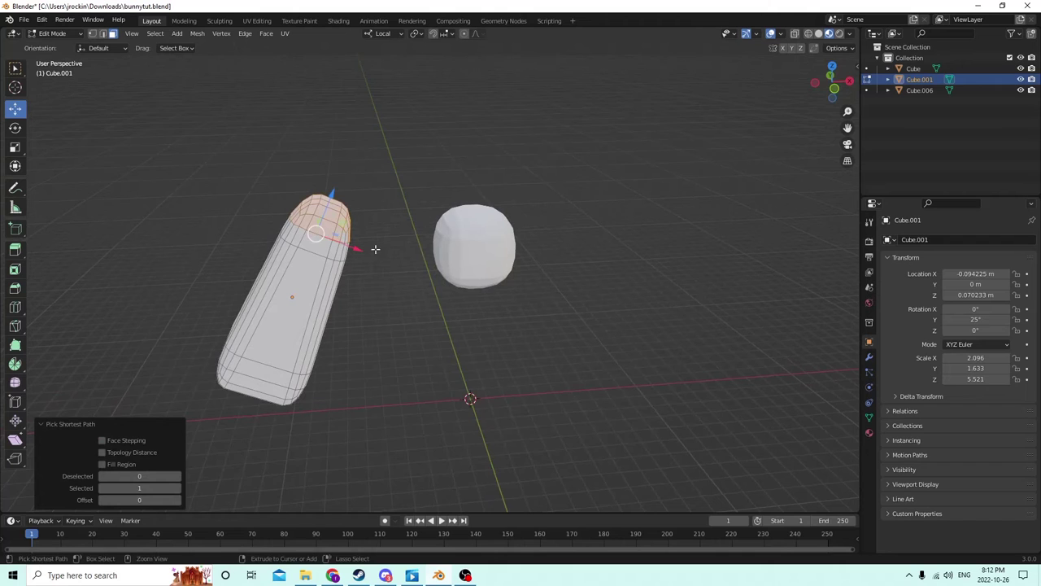
middle_drag(316, 235, 458, 237)
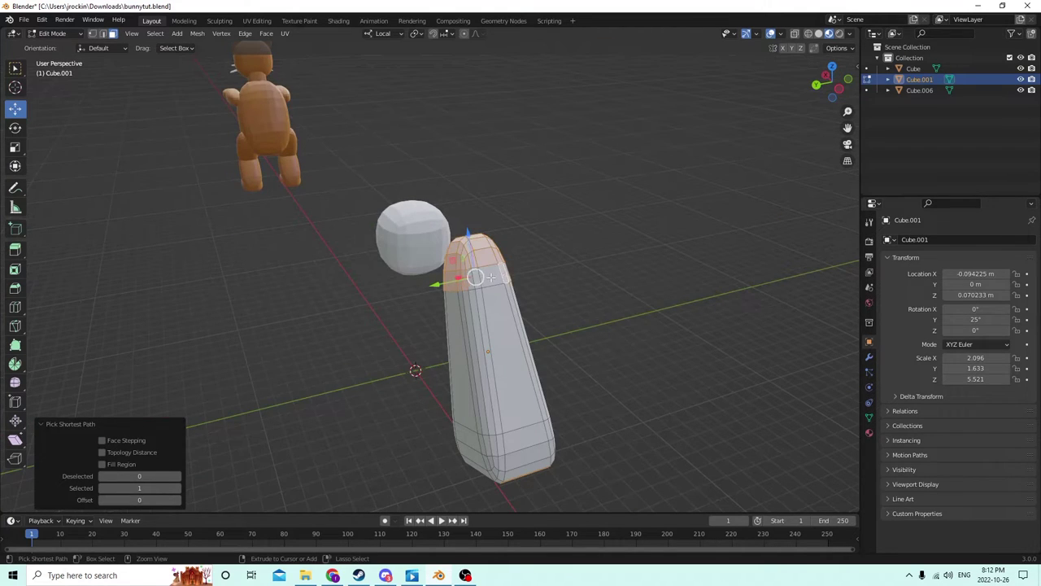
middle_drag(474, 277, 518, 179)
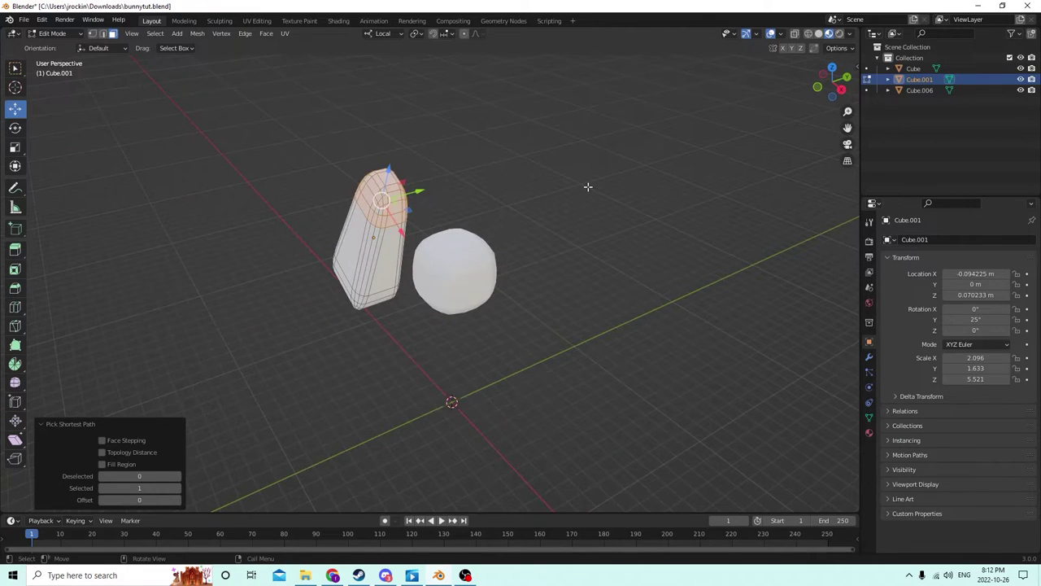
key(s)
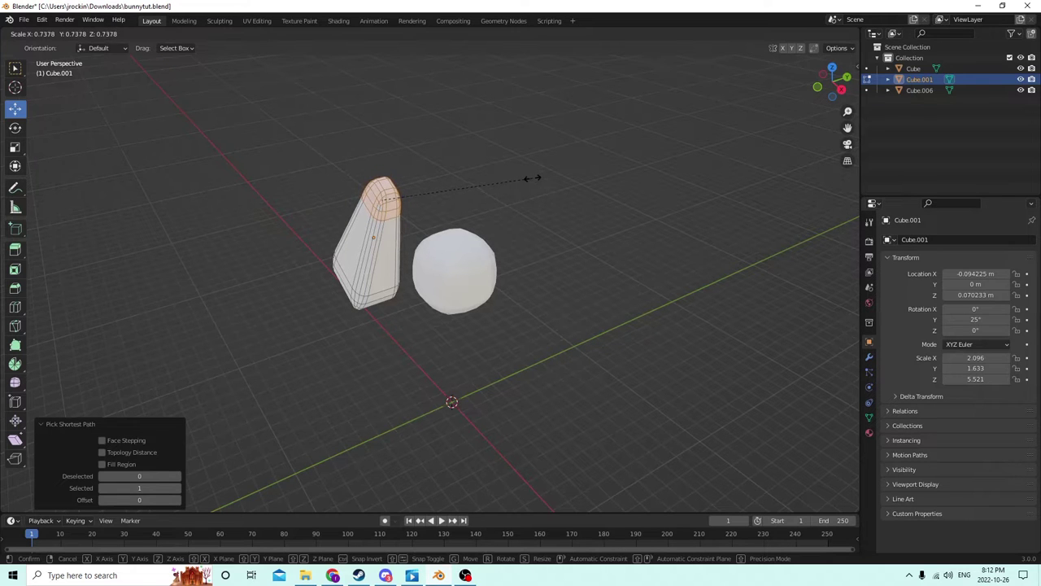
click(523, 178)
middle_drag(523, 178, 774, 112)
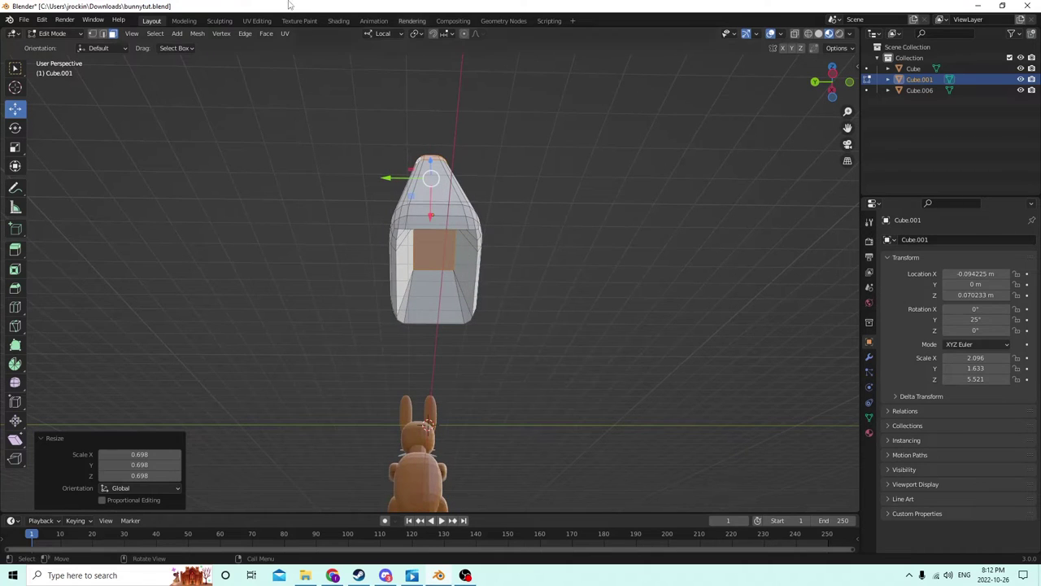
Step: Undo the last taper, deselect the front face, and scale the top faces to 0.661
click(47, 19)
click(57, 34)
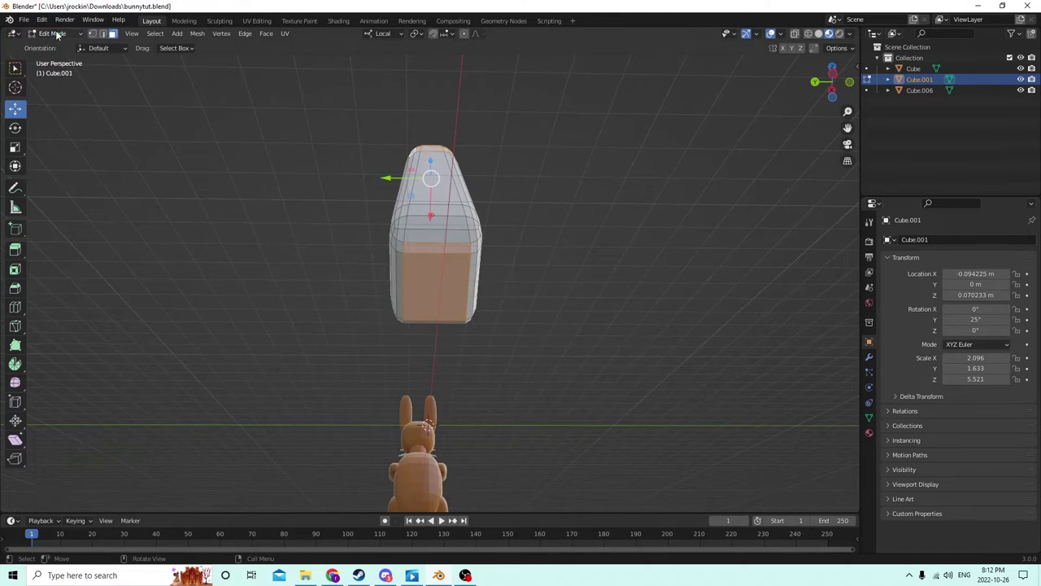
shift+click(437, 285)
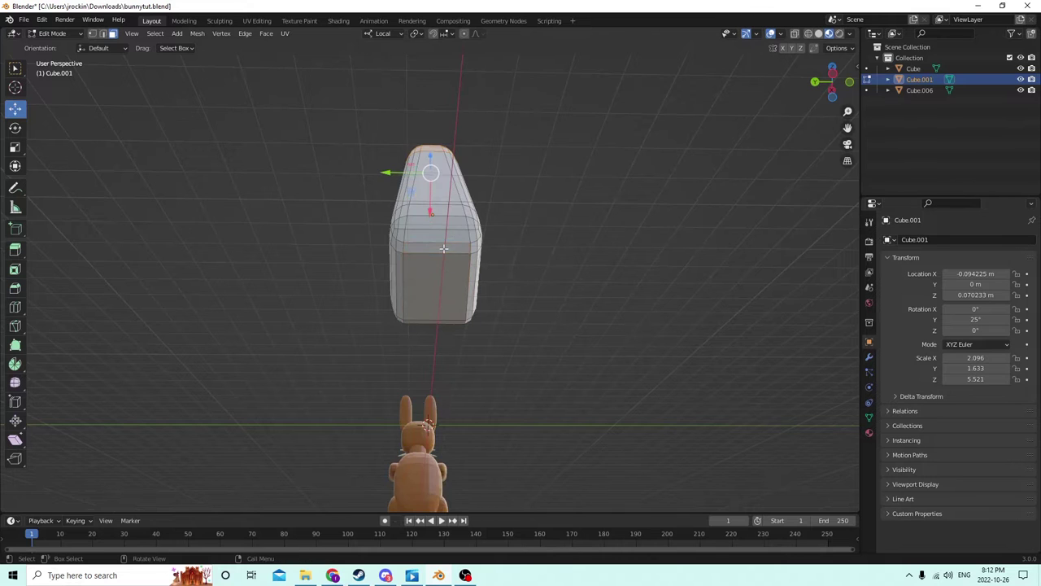
middle_drag(443, 248, 530, 356)
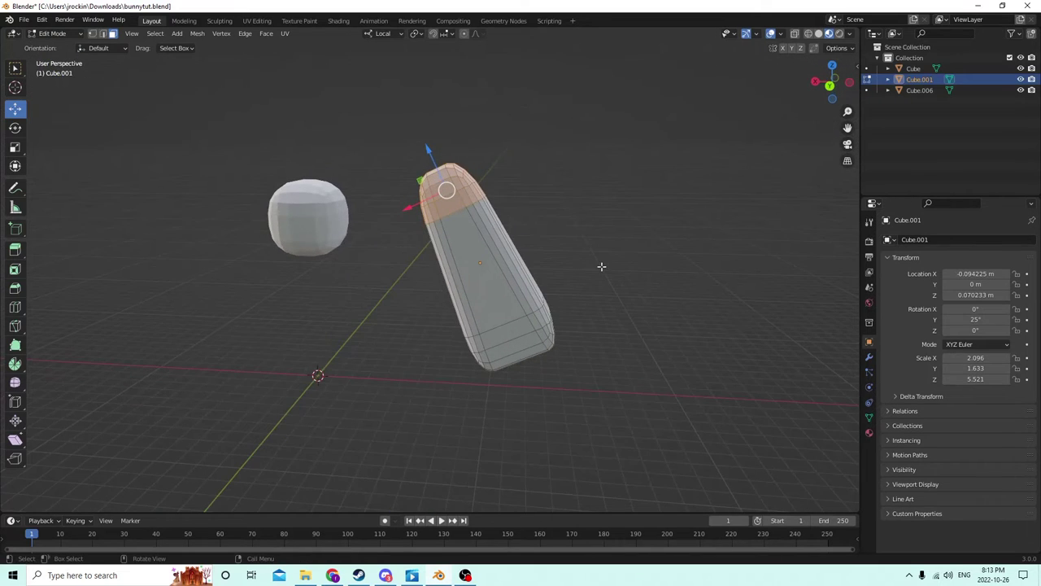
key(s)
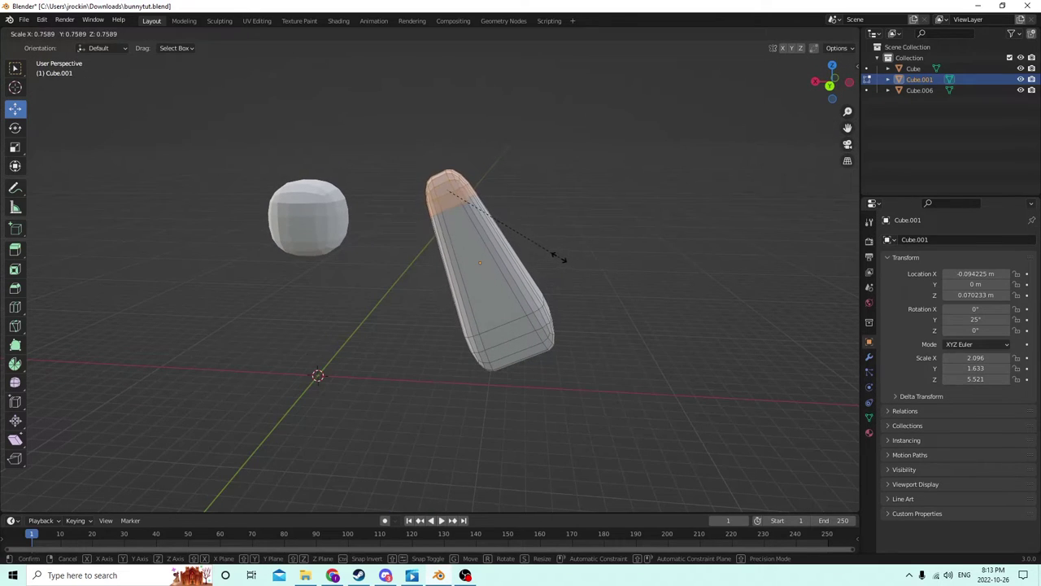
click(542, 256)
middle_drag(540, 255, 515, 233)
Step: Move the tapered piece toward the head in Object Mode
key(Tab)
drag(458, 270, 329, 311)
middle_drag(328, 311, 348, 302)
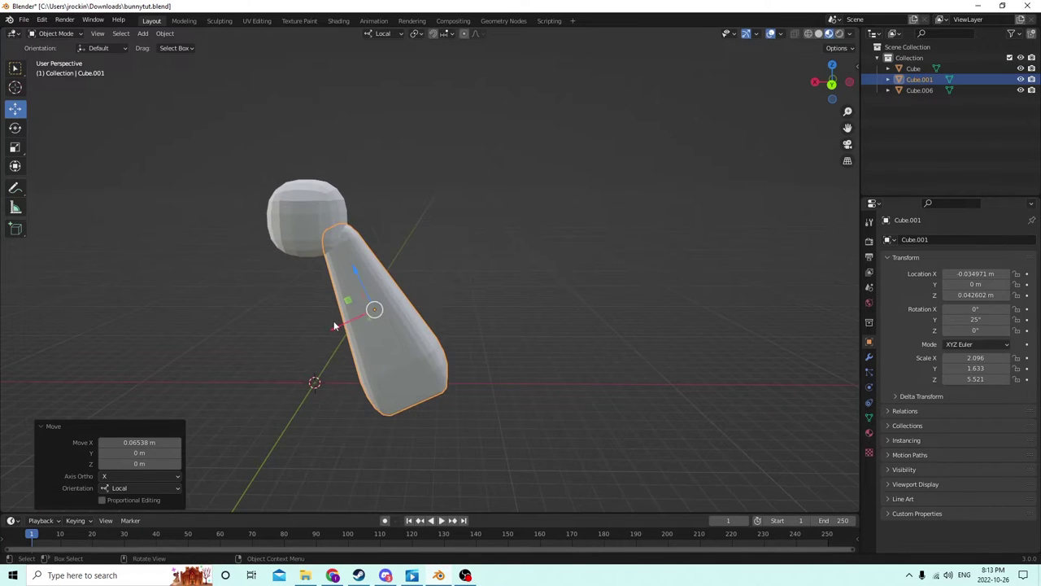
drag(334, 325, 344, 273)
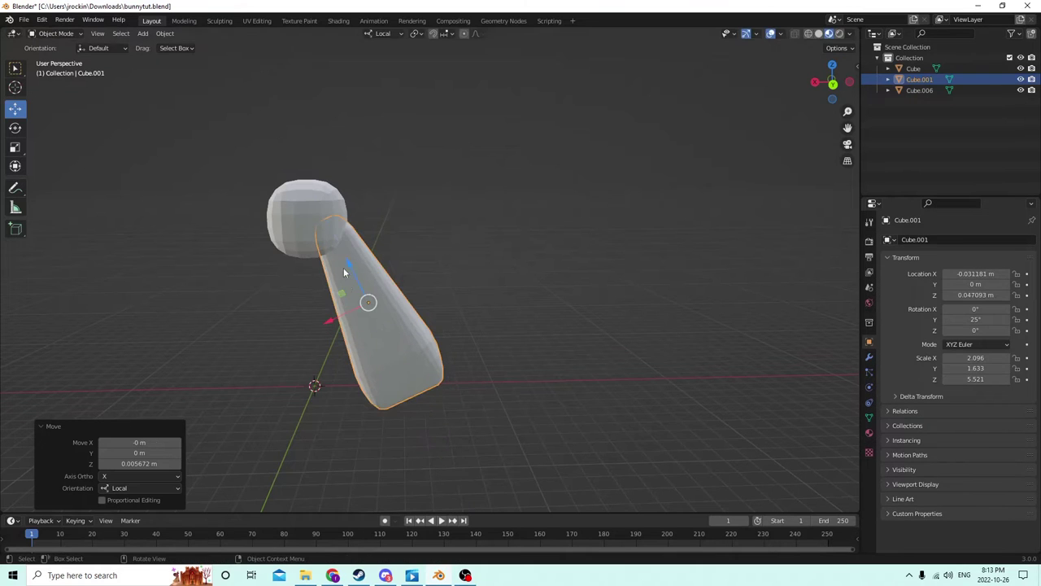
middle_drag(334, 320, 350, 314)
drag(350, 314, 371, 310)
Step: Shrink the piece by 0.735 and 0.716 and tuck it under the head as a neck
key(s)
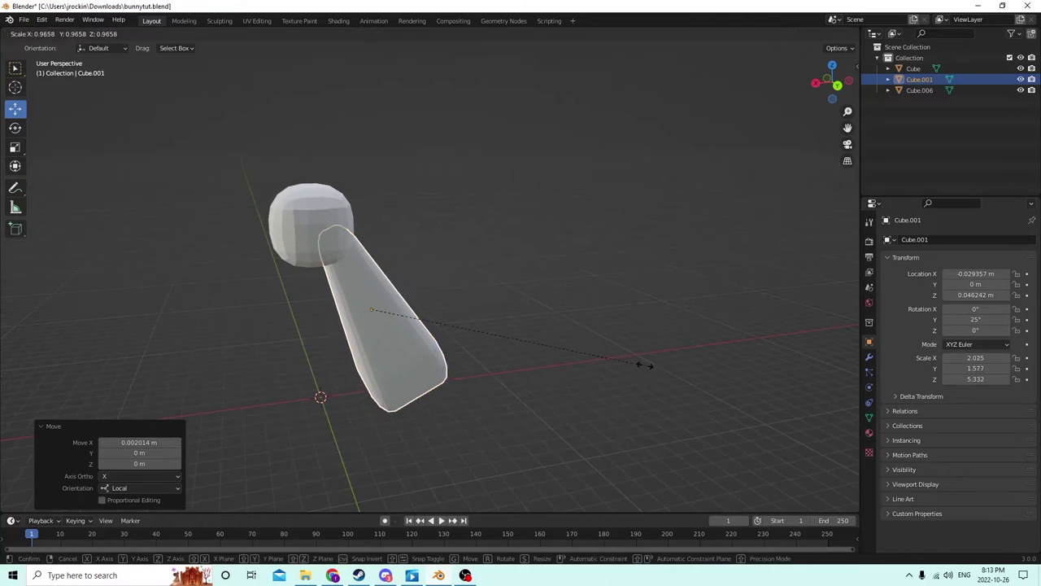
click(575, 349)
middle_drag(574, 349, 386, 299)
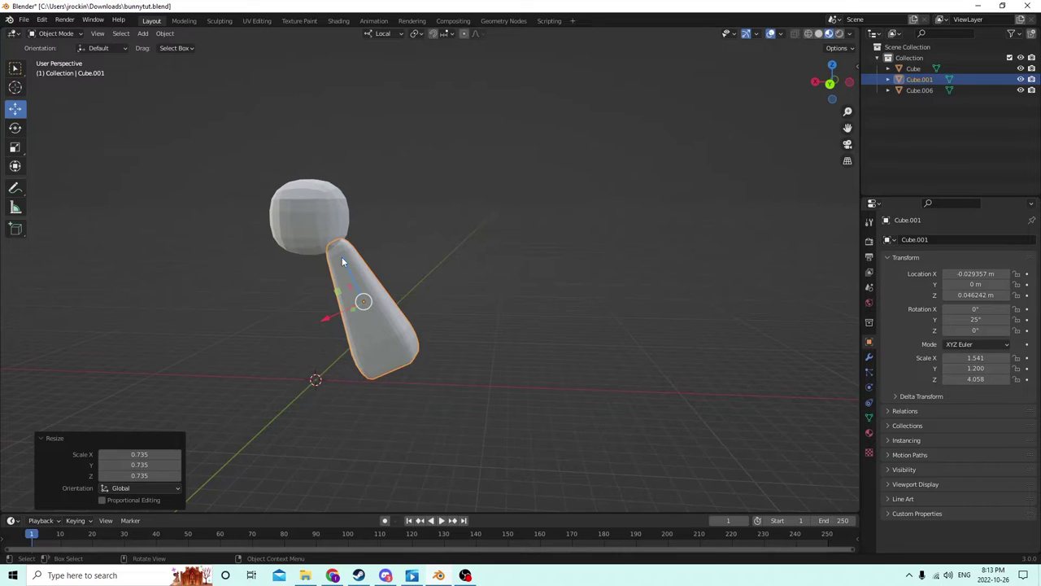
drag(341, 256, 335, 238)
middle_drag(335, 239, 362, 245)
key(s)
click(420, 285)
drag(352, 244, 349, 232)
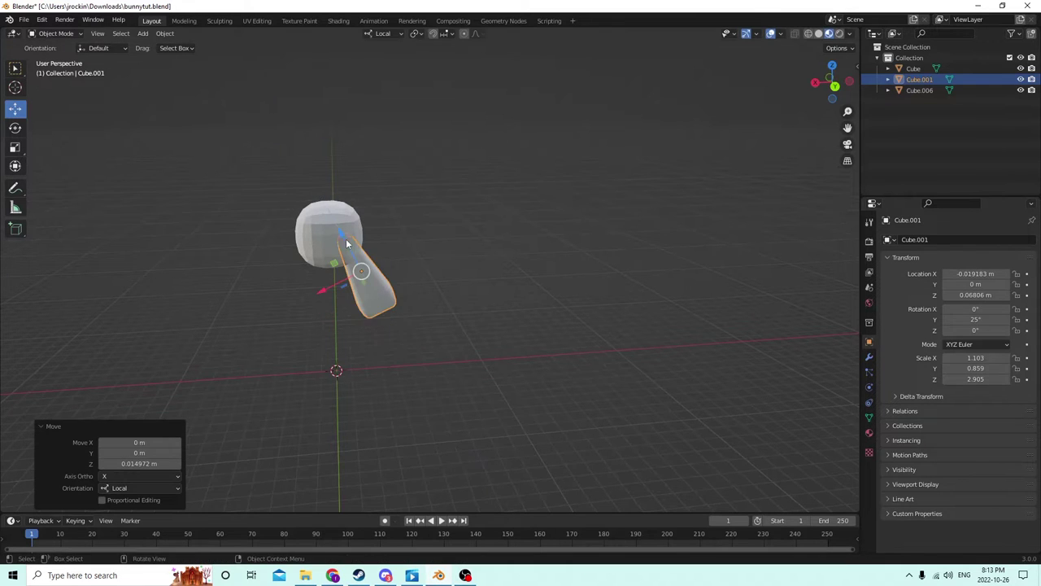
middle_drag(350, 232, 474, 256)
Step: Add a new cube and move it along X and upward beside the neck
click(627, 310)
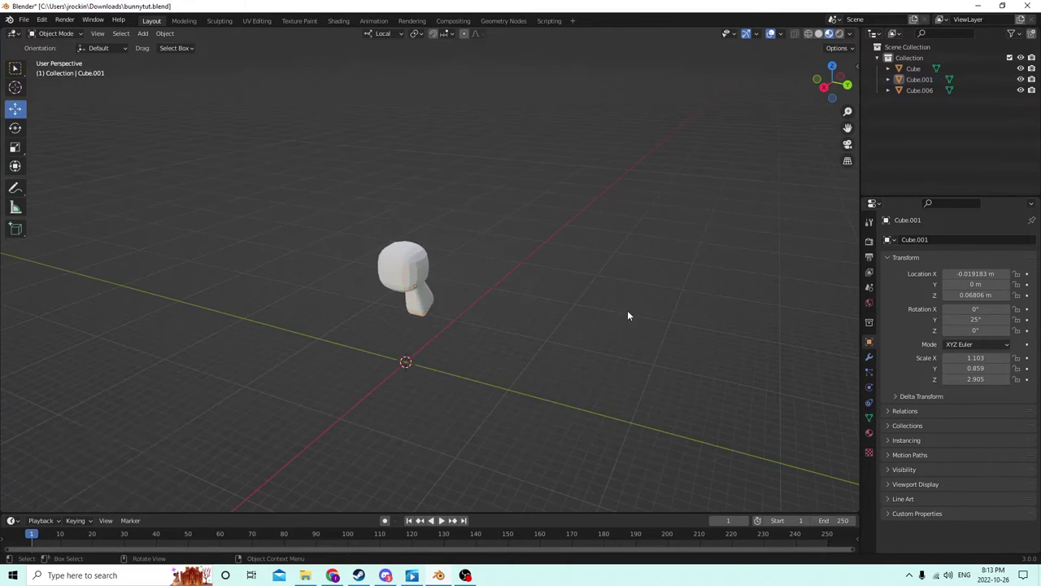
middle_drag(627, 310, 442, 283)
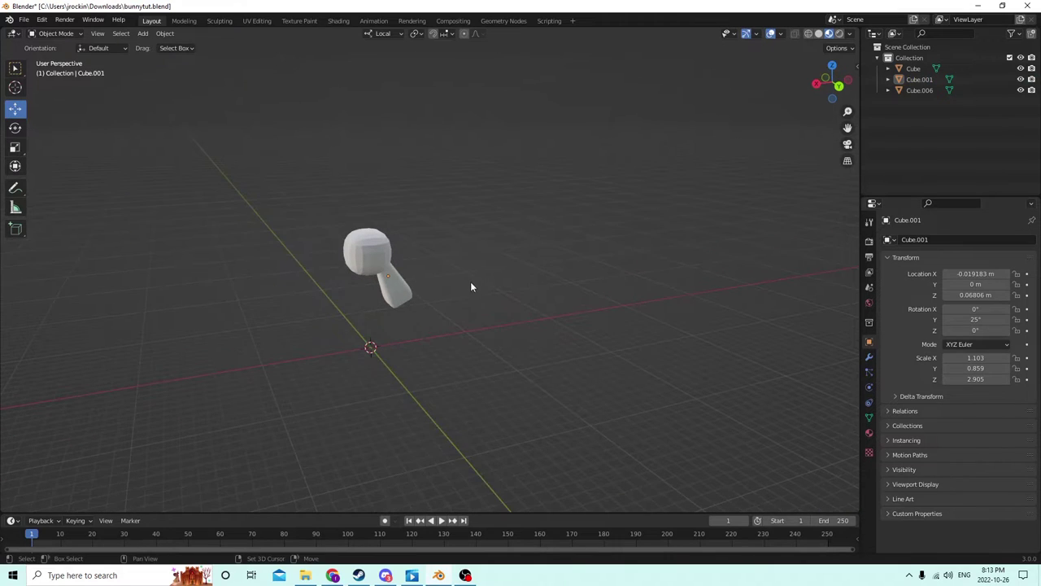
key(shift+a)
mouse_move(481, 289)
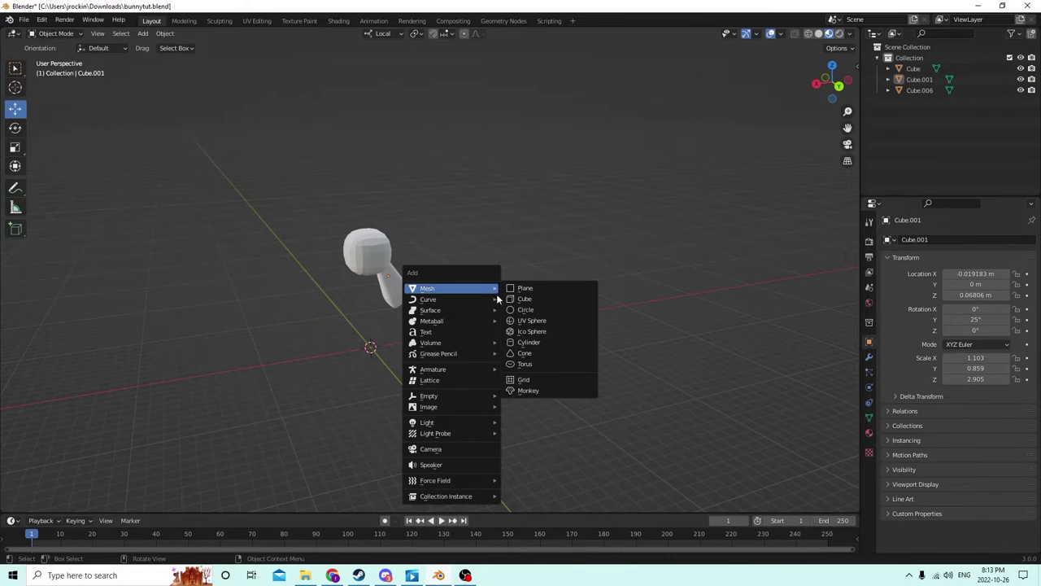
click(525, 299)
middle_drag(520, 298, 491, 297)
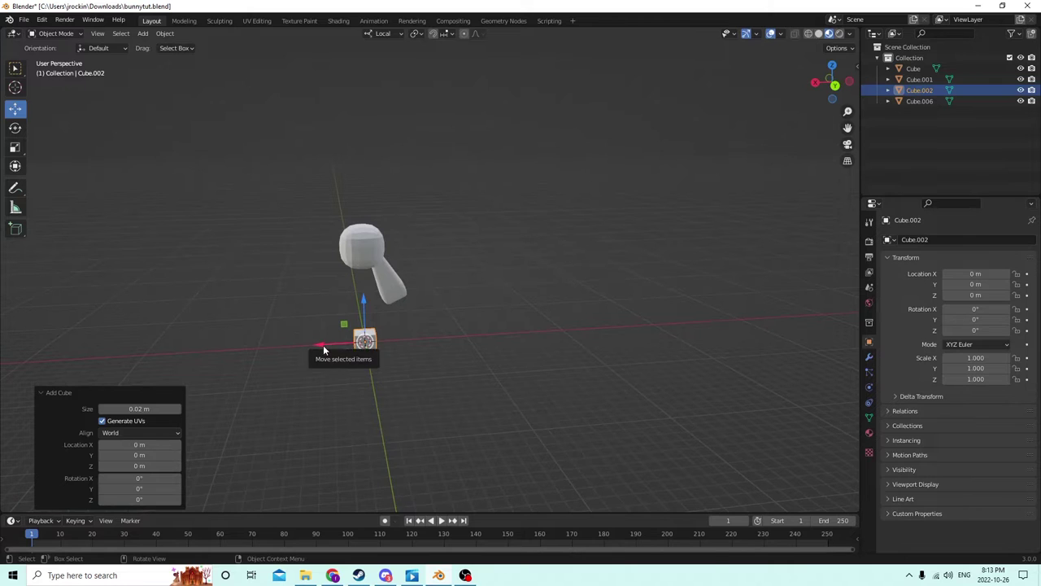
drag(324, 348, 414, 342)
middle_drag(425, 321, 504, 301)
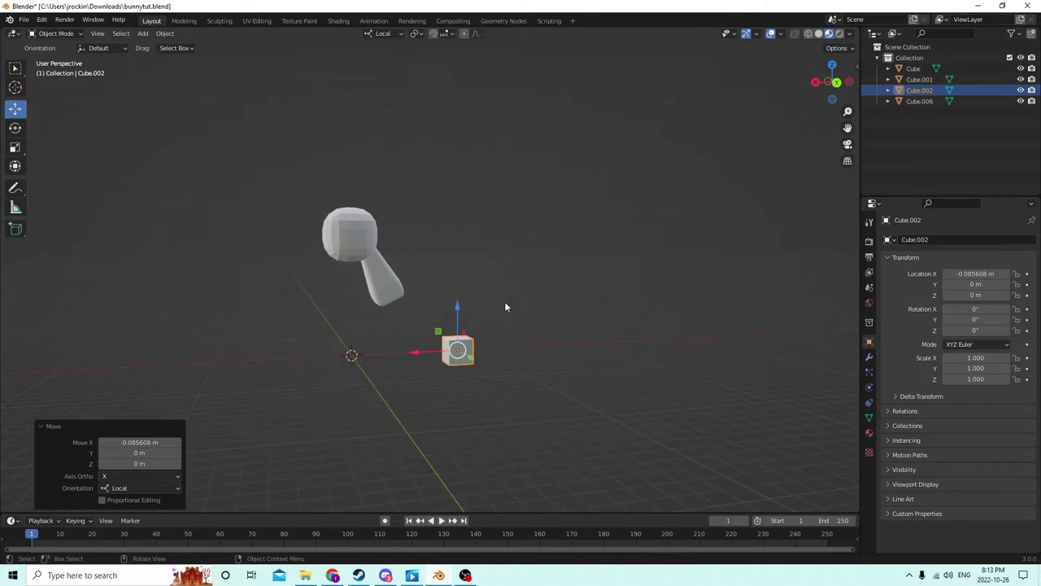
drag(457, 308, 452, 259)
middle_drag(452, 259, 541, 314)
Step: Scale the new cube uniformly to 2.967 and start beveling its edges in Edit Mode
key(s)
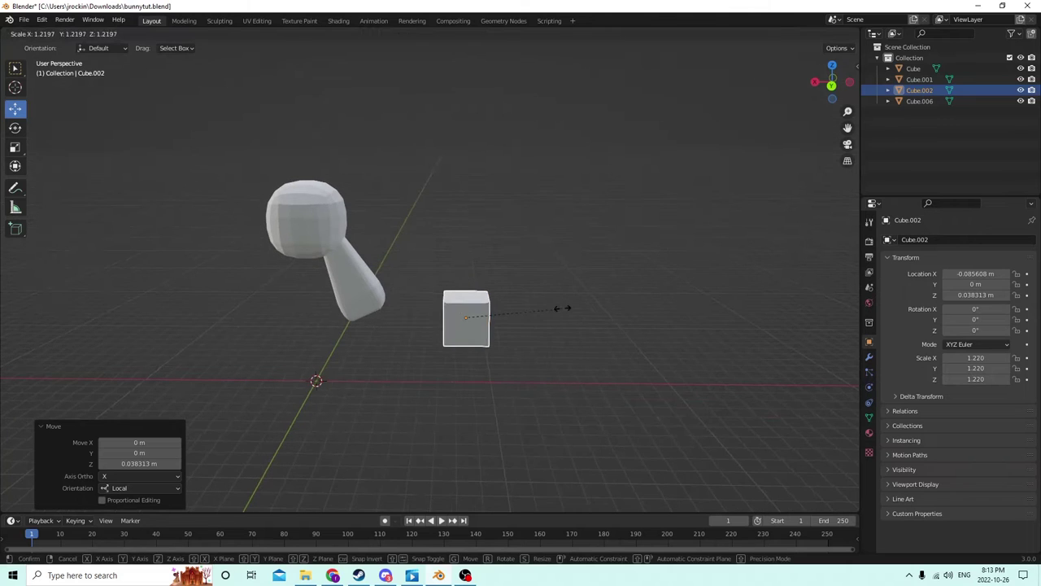
click(696, 299)
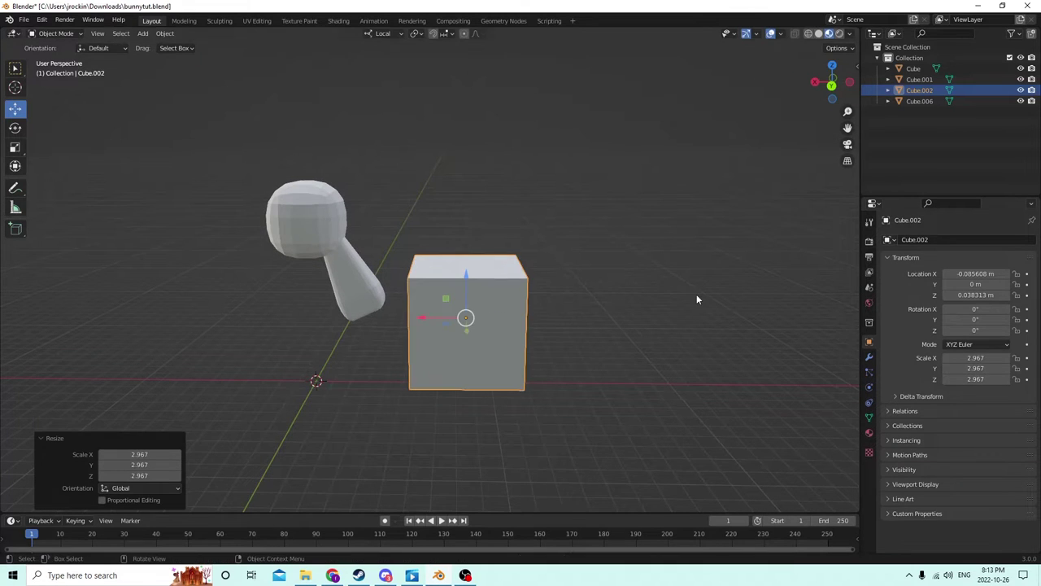
scroll(669, 299, up, 1)
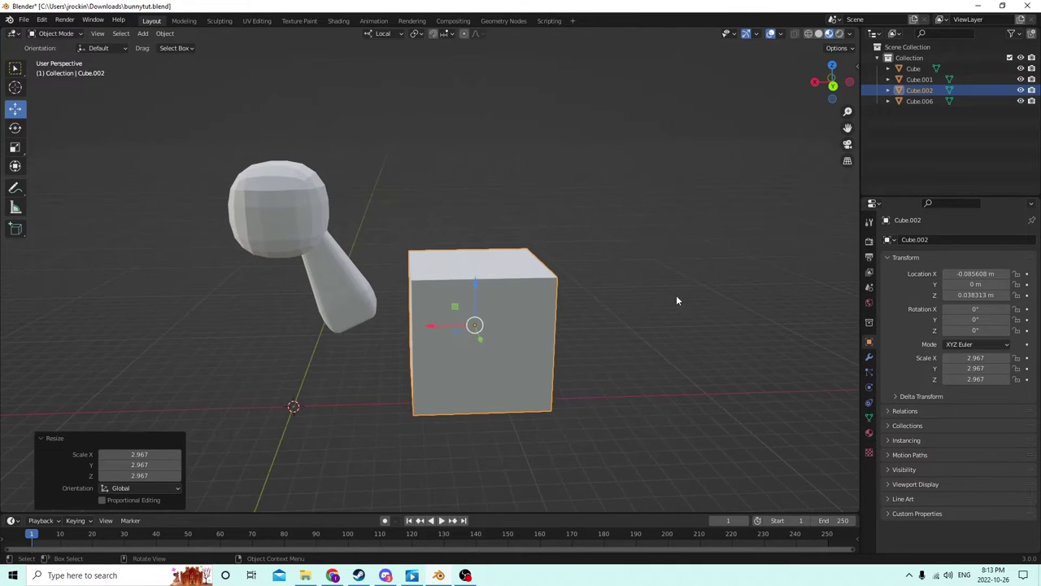
key(Tab)
key(ctrl+b)
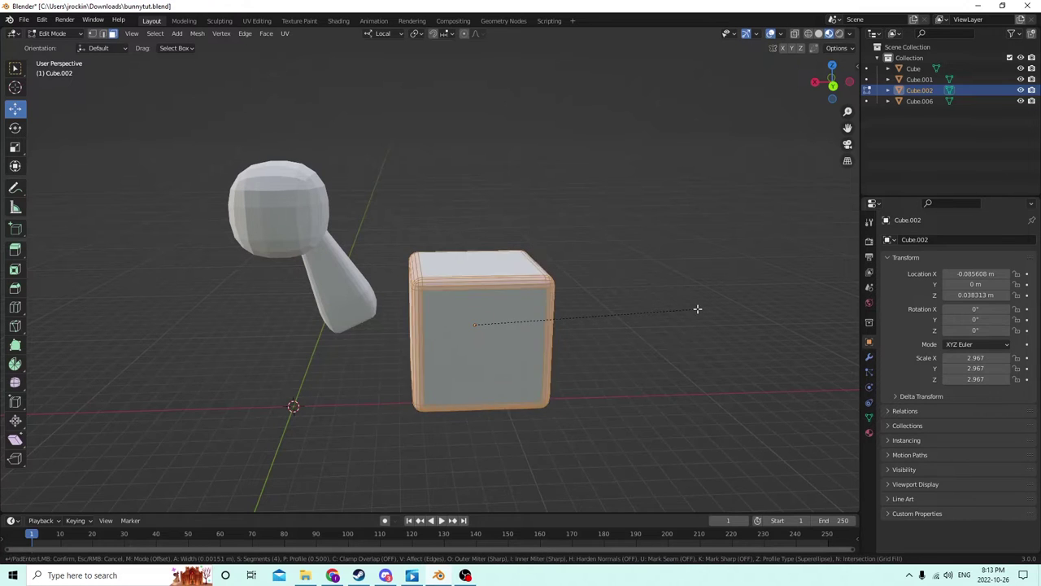
Step: Confirm a 0.00835 m, 4-segment bevel that rounds the cube into a ball
click(741, 310)
middle_drag(643, 281, 611, 270)
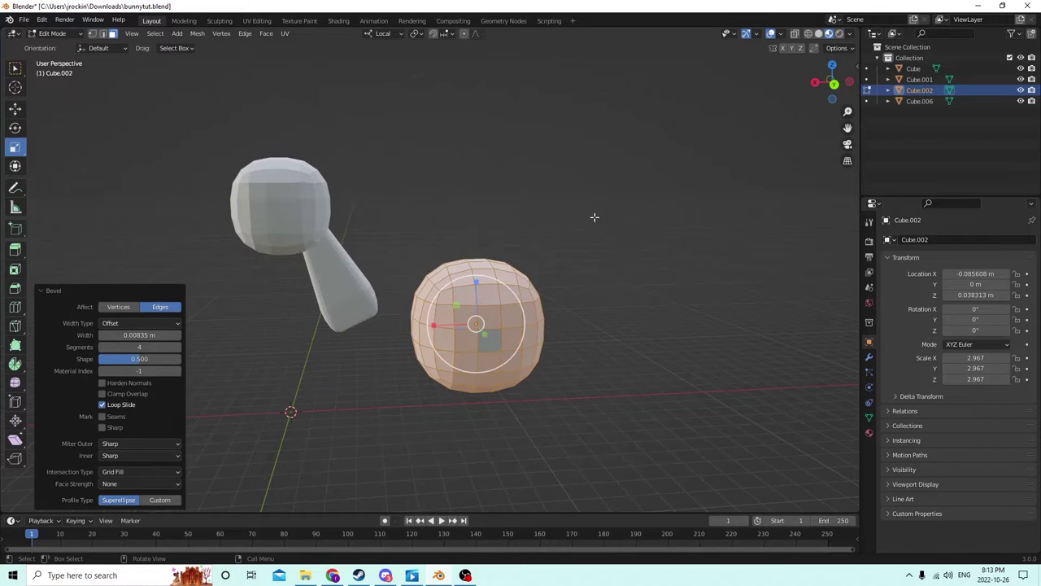
middle_drag(594, 217, 577, 241)
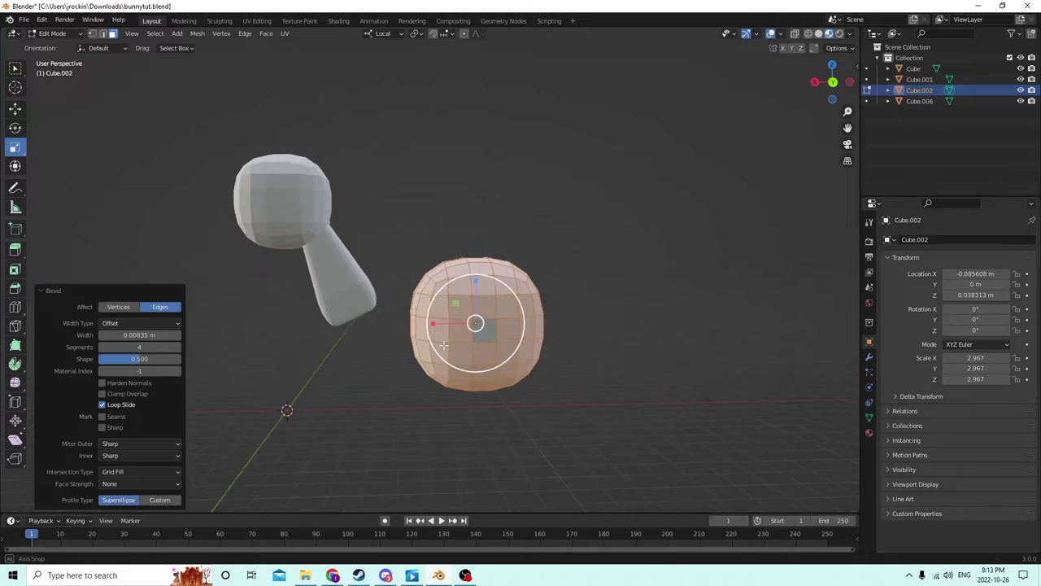
Step: Return to Object Mode and start sliding the body along X
key(Tab)
middle_drag(431, 320, 436, 329)
key(g)
key(x)
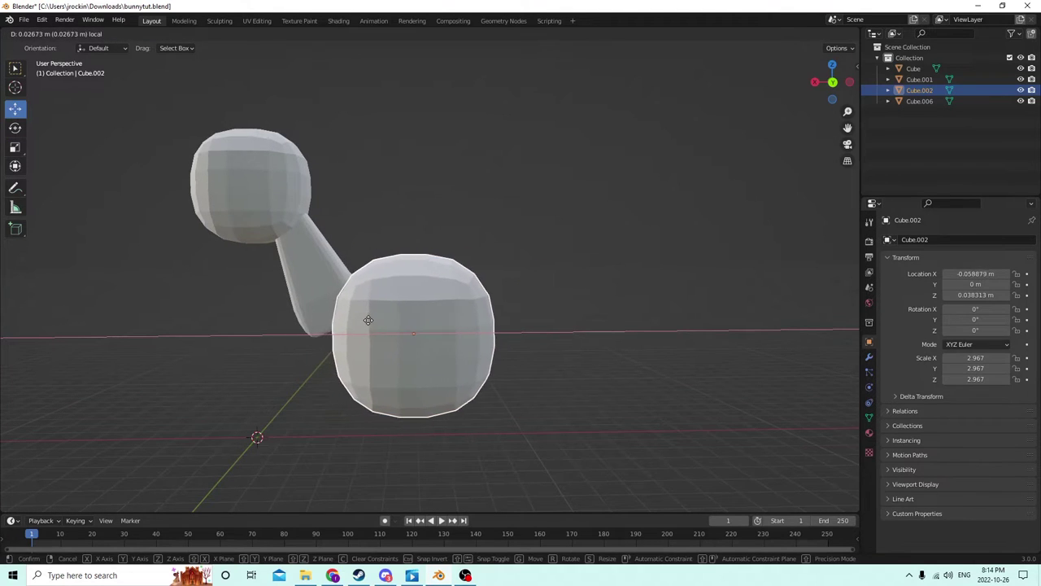
Step: Stretch the body along X, narrow it in Y and flatten it in Z to 4.239 × 1.996 × 2.417
click(372, 316)
click(15, 147)
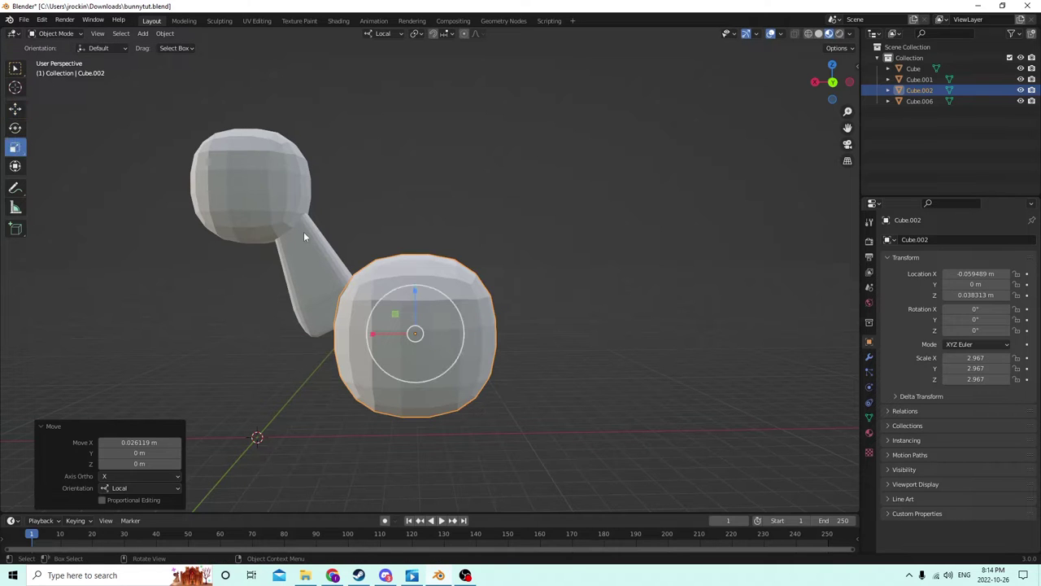
drag(377, 336, 351, 330)
middle_drag(352, 330, 484, 325)
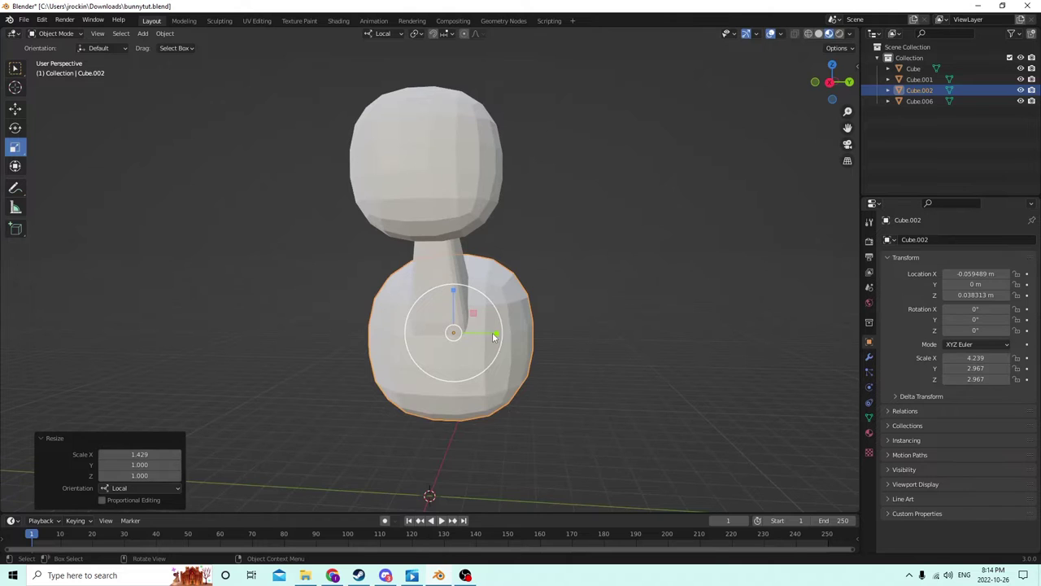
drag(493, 337, 476, 333)
middle_drag(477, 332, 353, 330)
drag(411, 280, 414, 298)
middle_drag(413, 298, 306, 238)
Step: Shrink the head uniformly to 0.666 of its size
click(332, 211)
key(s)
click(379, 257)
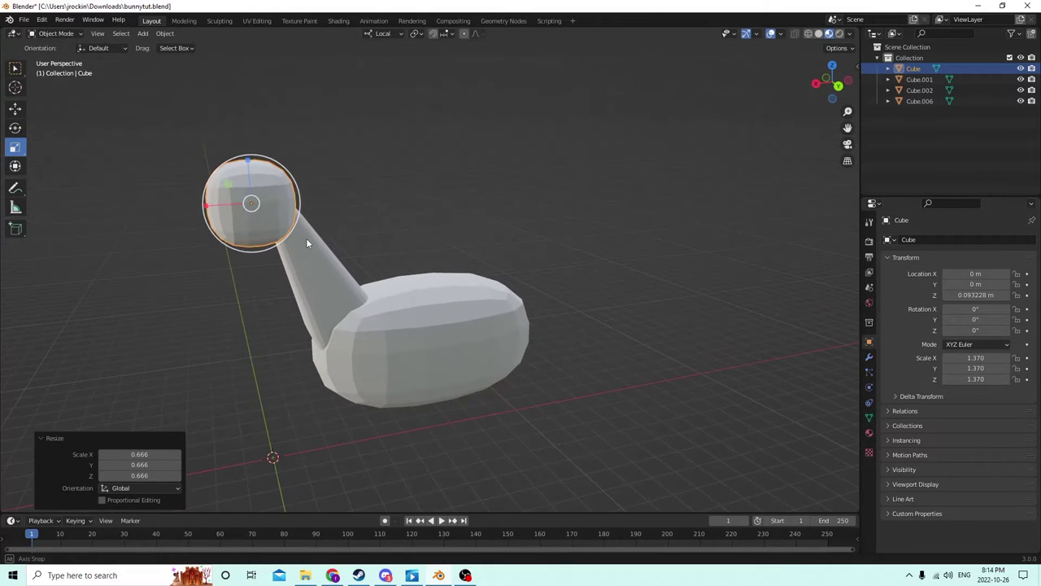
Step: Nudge the head along X to -0.005578 m so it sits atop the neck
click(15, 109)
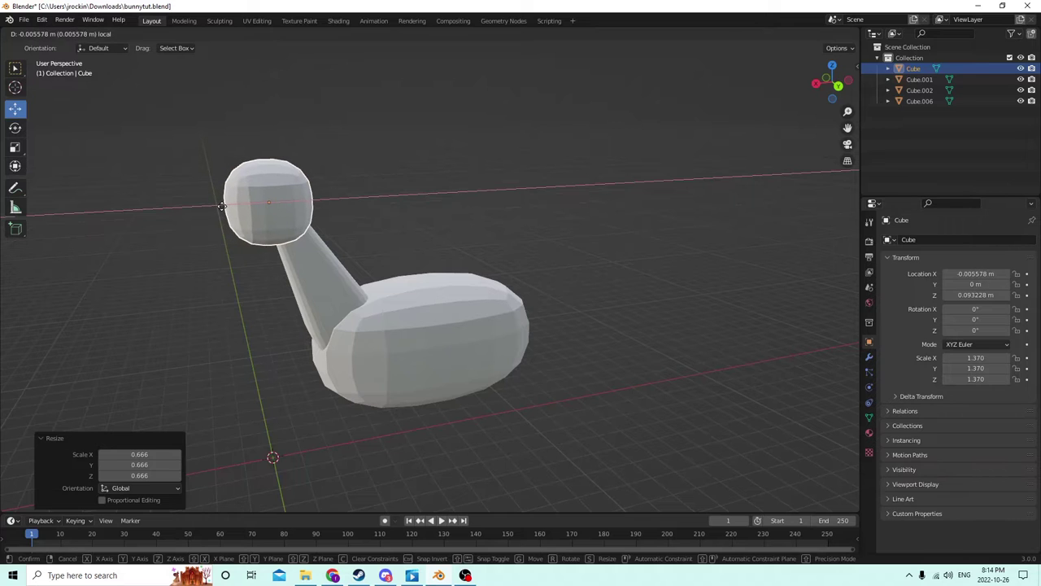
click(220, 205)
middle_drag(220, 205, 356, 259)
scroll(218, 187, down, 3)
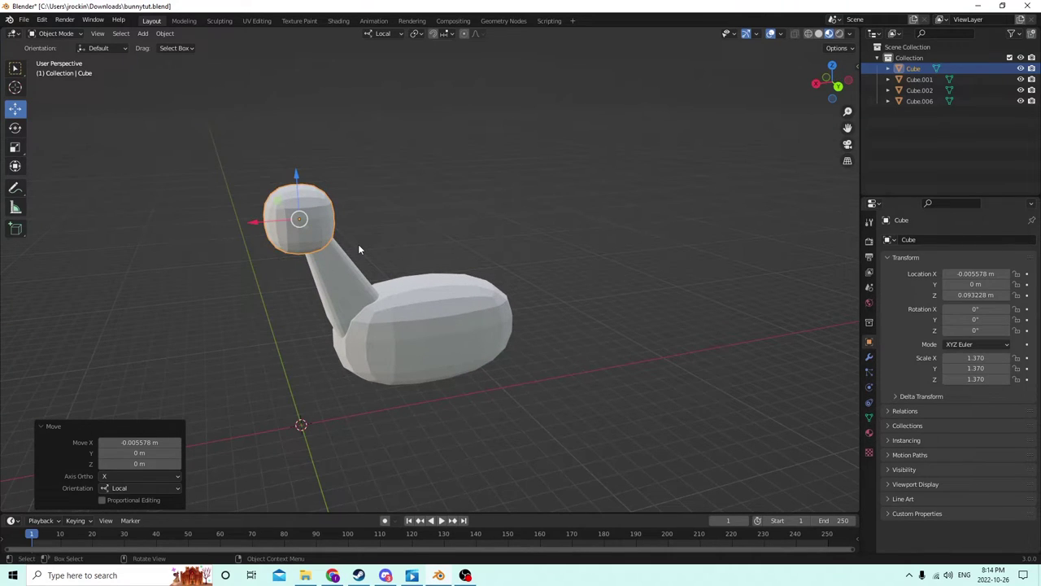
middle_drag(377, 255, 518, 238)
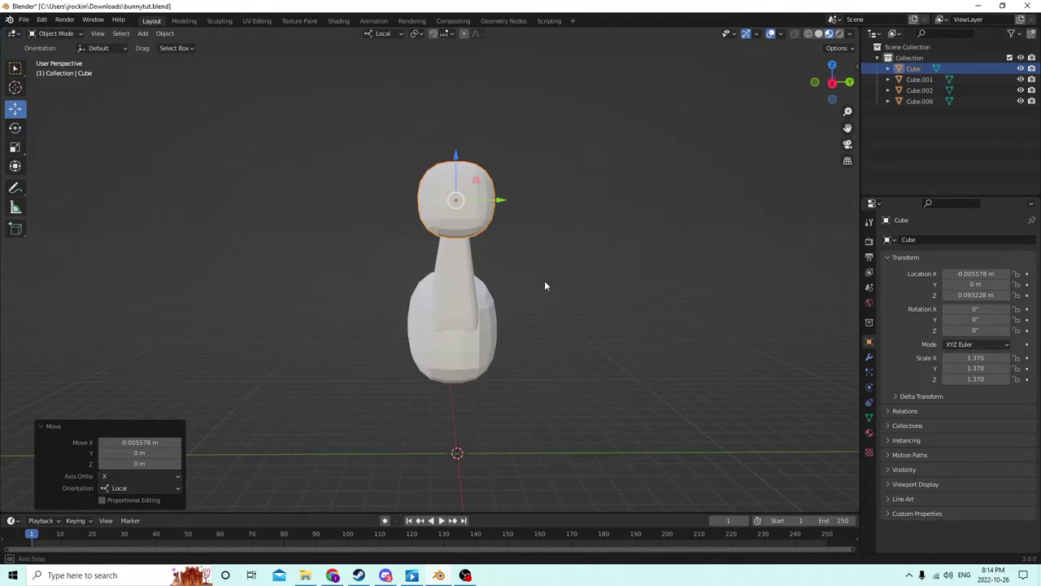
middle_drag(545, 286, 390, 296)
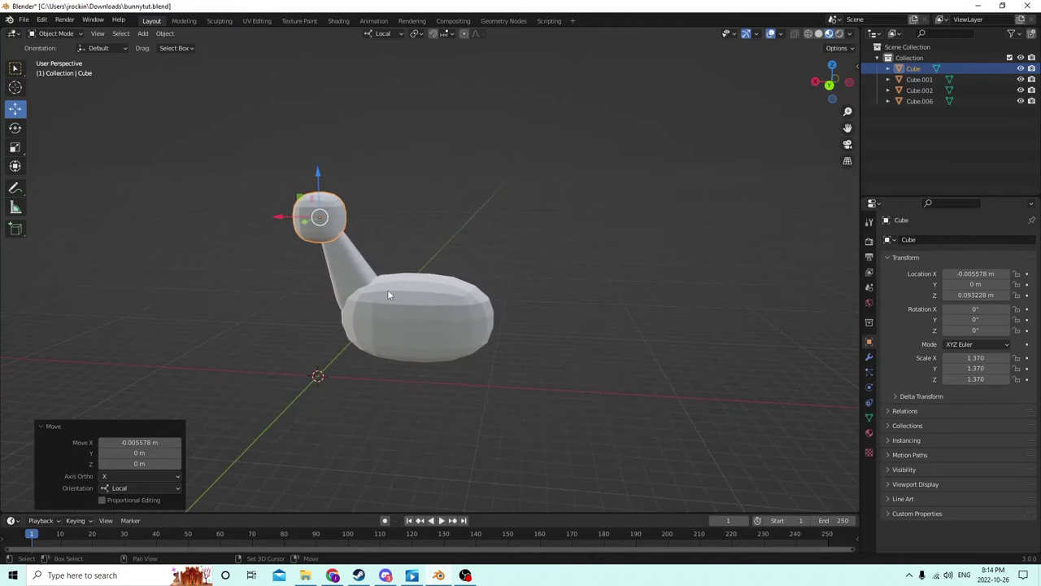
key(shift+a)
mouse_move(389, 291)
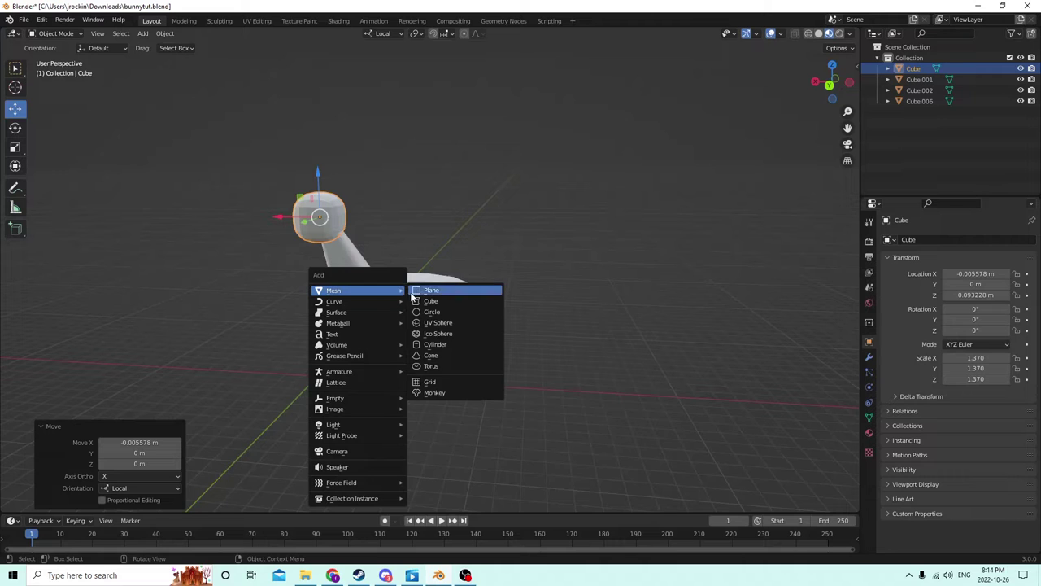
Step: Add a 0.02 m cube at the origin beneath the body, then select the oval body
click(429, 301)
middle_drag(413, 298, 507, 288)
scroll(375, 308, up, 2)
scroll(513, 290, up, 2)
key(Tab)
scroll(424, 307, up, 2)
key(Tab)
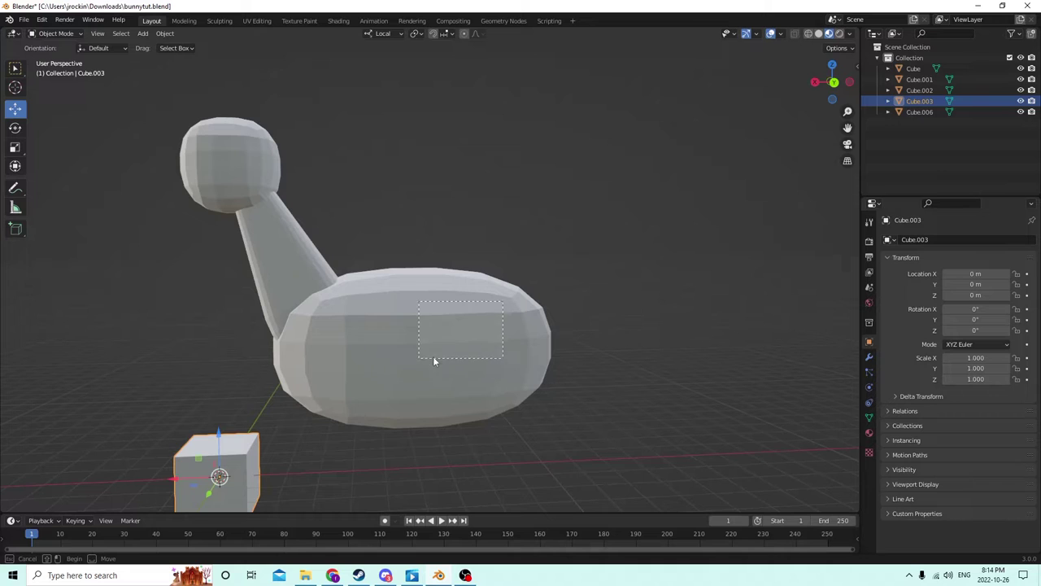
click(525, 324)
Step: Select a block of faces on the body's side and duplicate them in place
key(Tab)
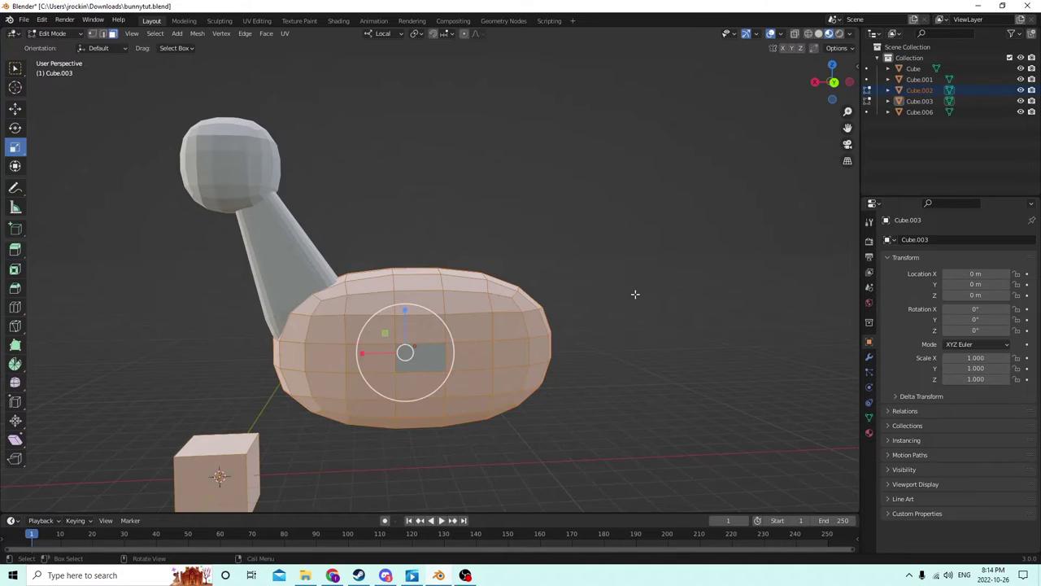
key(alt+a)
drag(503, 309, 457, 326)
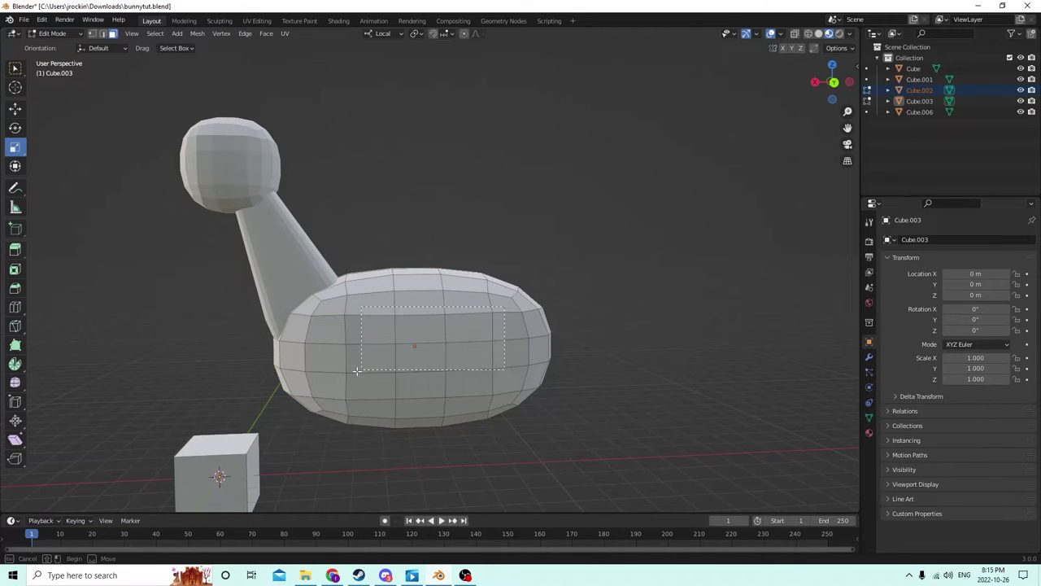
drag(326, 387, 325, 389)
middle_drag(404, 348, 507, 330)
key(g)
right_click(605, 320)
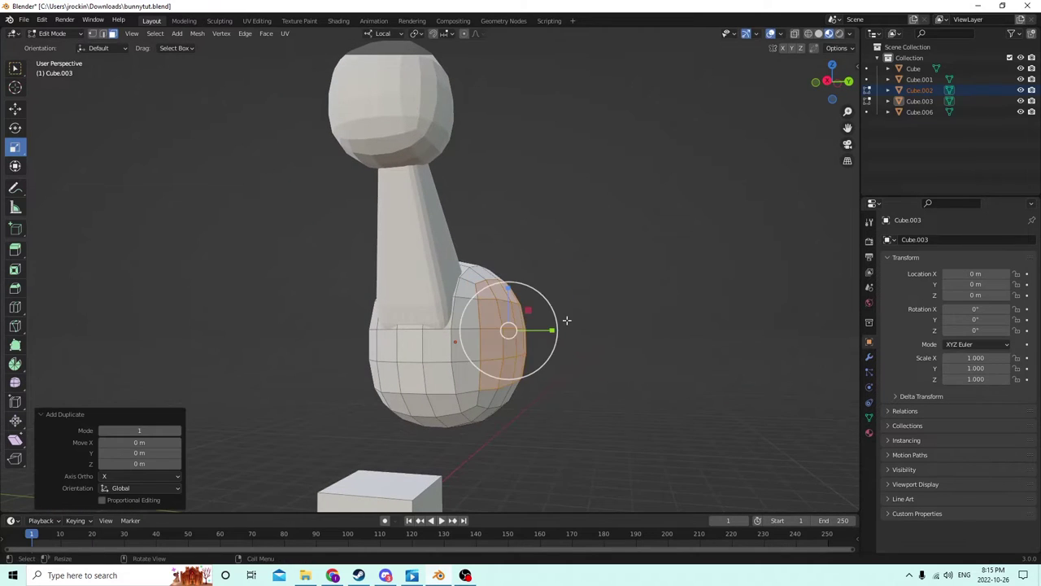
Step: Push the duplicated faces 0.001895 m out along Y to form a raised side panel
middle_drag(568, 320, 105, 185)
click(14, 108)
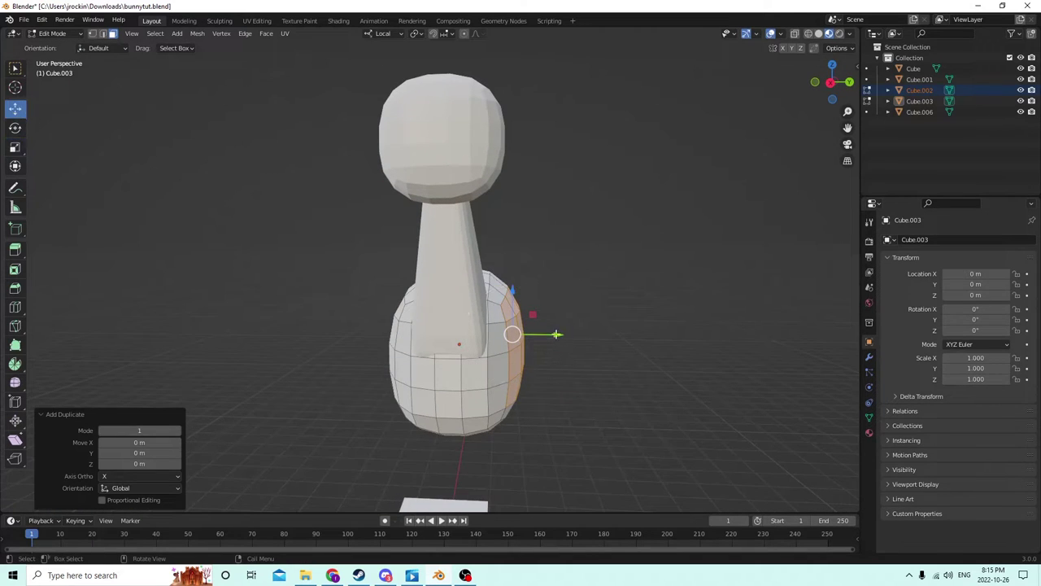
mouse_move(556, 334)
mouse_down()
mouse_move(587, 336)
mouse_move(574, 332)
mouse_up()
mouse_move(573, 332)
middle_down()
mouse_move(373, 338)
mouse_move(269, 356)
mouse_move(423, 362)
mouse_move(564, 342)
middle_up()
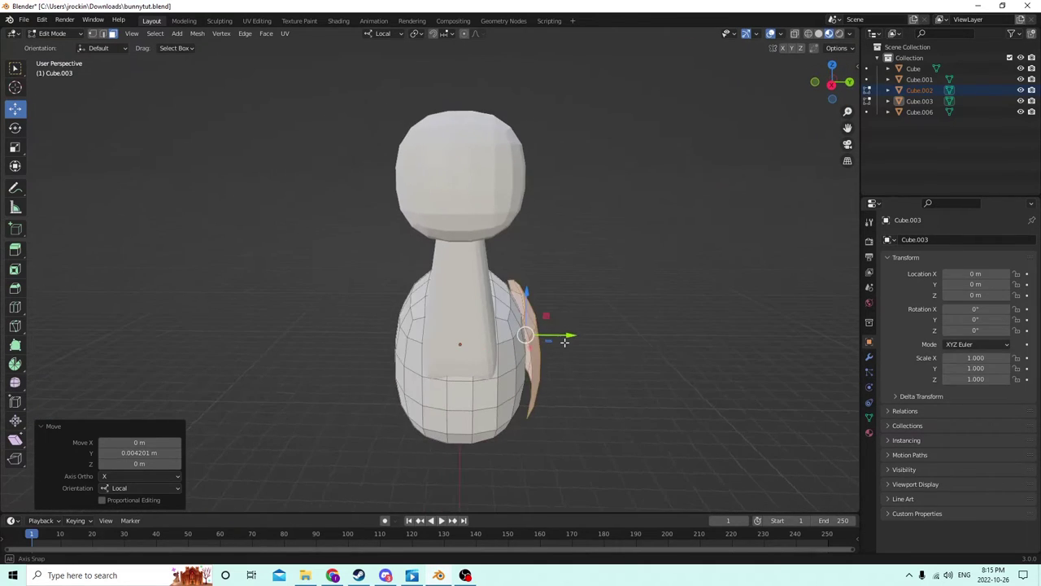
drag(568, 334, 562, 334)
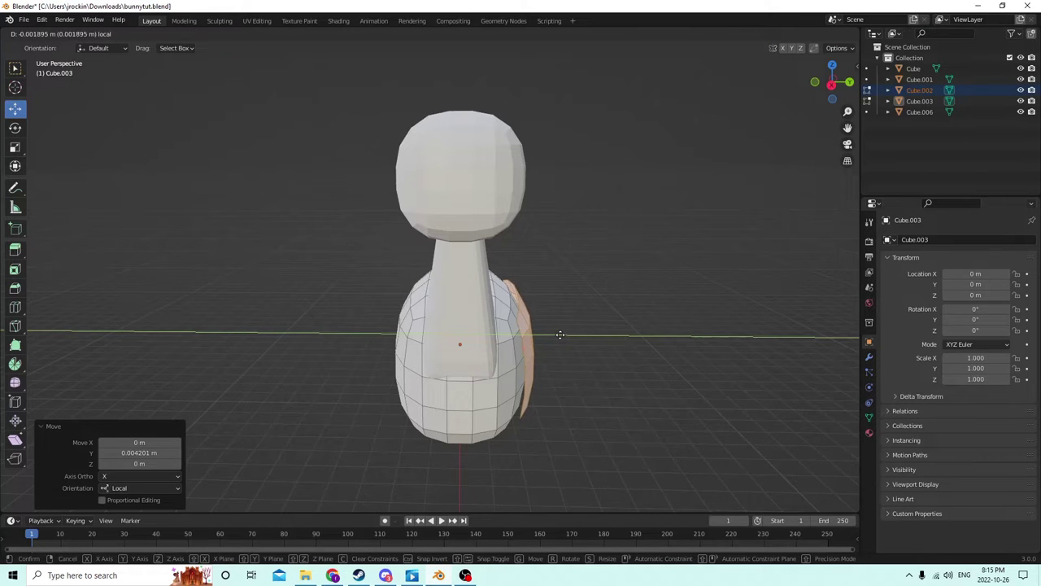
drag(561, 334, 561, 334)
middle_drag(560, 334, 671, 325)
scroll(470, 324, up, 2)
click(730, 319)
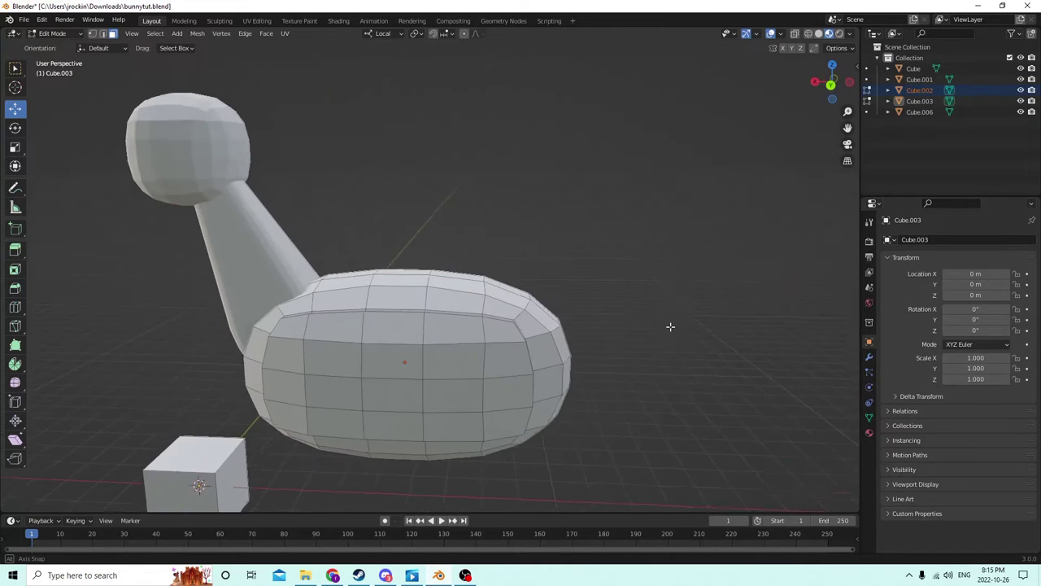
Step: Undo the last four side-panel edits so the body is plain again
click(41, 20)
click(54, 32)
click(42, 19)
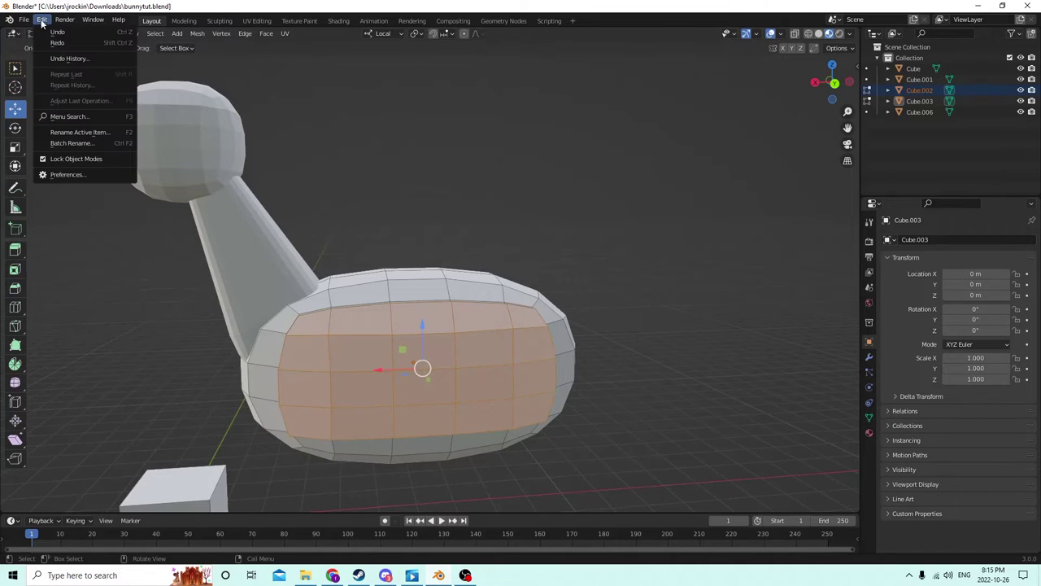
click(55, 33)
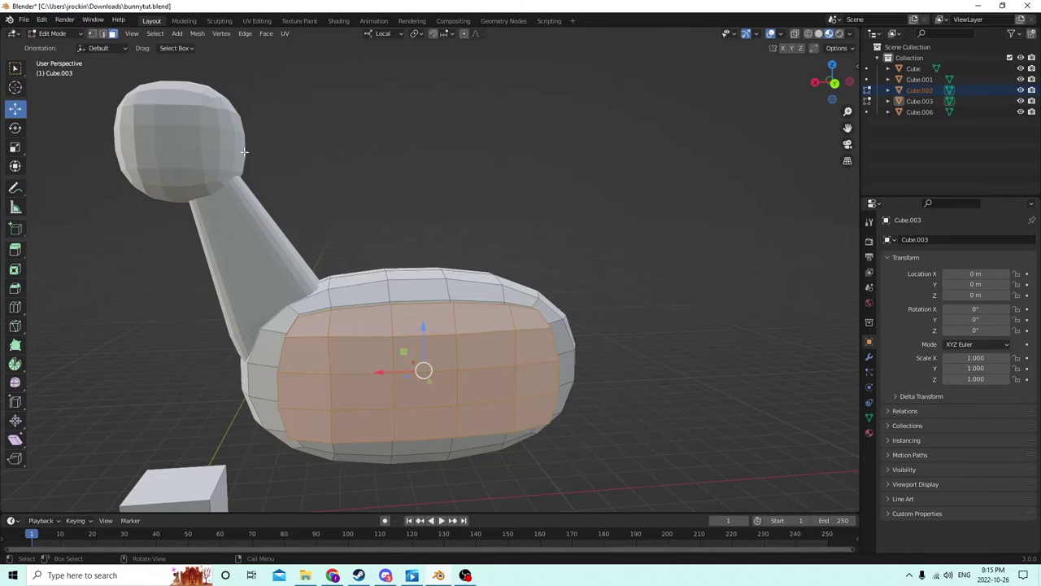
click(41, 20)
click(58, 36)
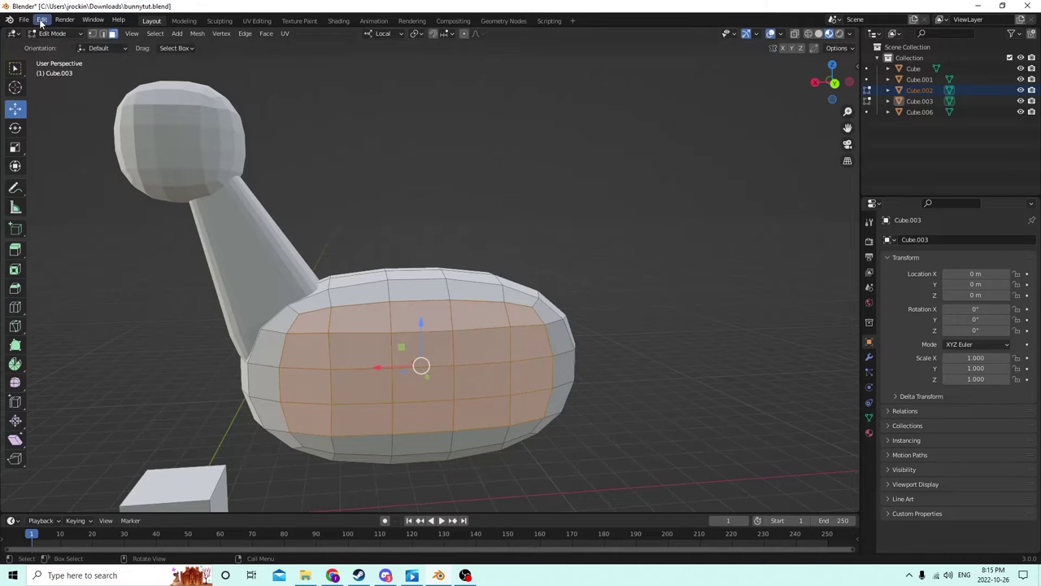
click(41, 19)
click(54, 32)
Step: Select a face on the body and one on the small cube, then return to Object Mode
middle_drag(244, 244, 482, 181)
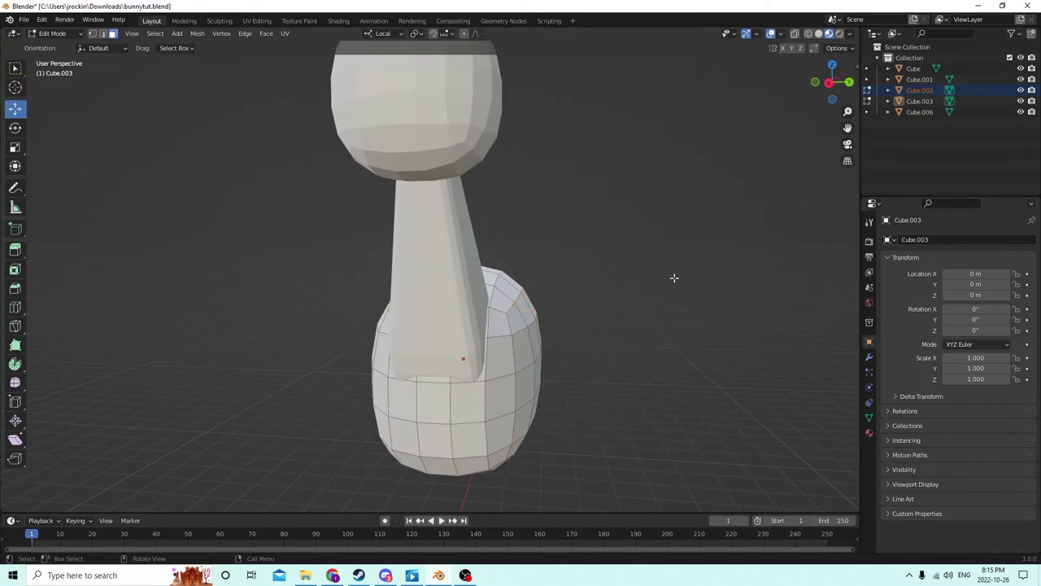
scroll(675, 277, down, 2)
middle_drag(600, 225, 466, 319)
click(493, 301)
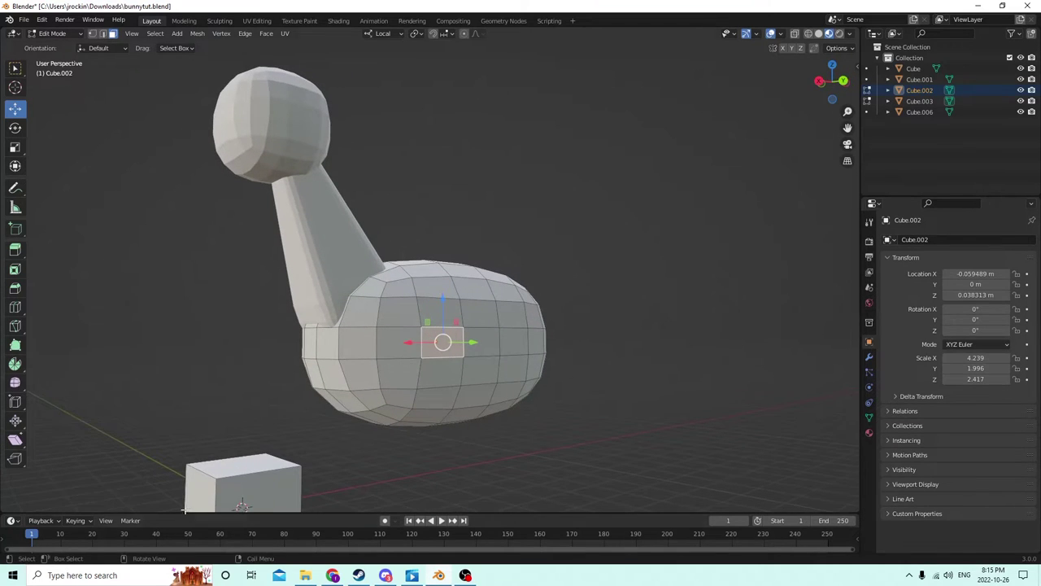
click(233, 470)
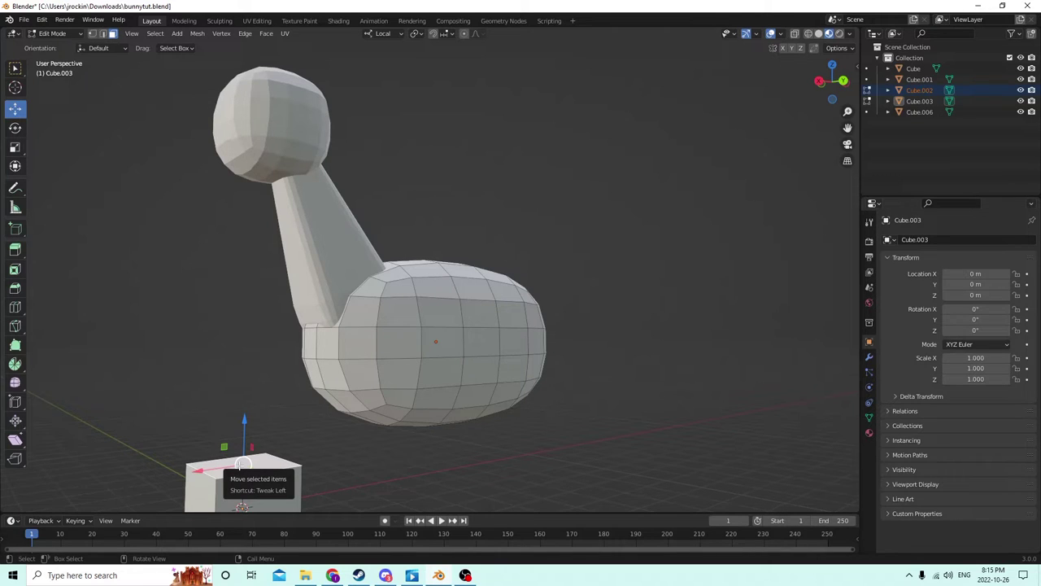
middle_drag(241, 465, 311, 403)
key(Tab)
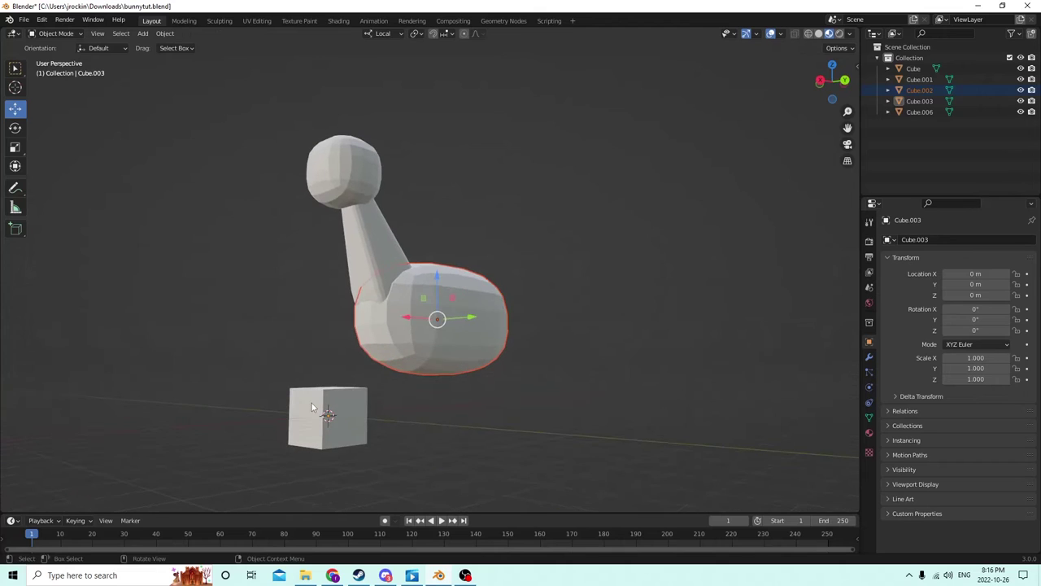
Step: Select the small cube's top face in Edit Mode and try a bevel, then cancel it
click(312, 399)
key(Tab)
click(328, 416)
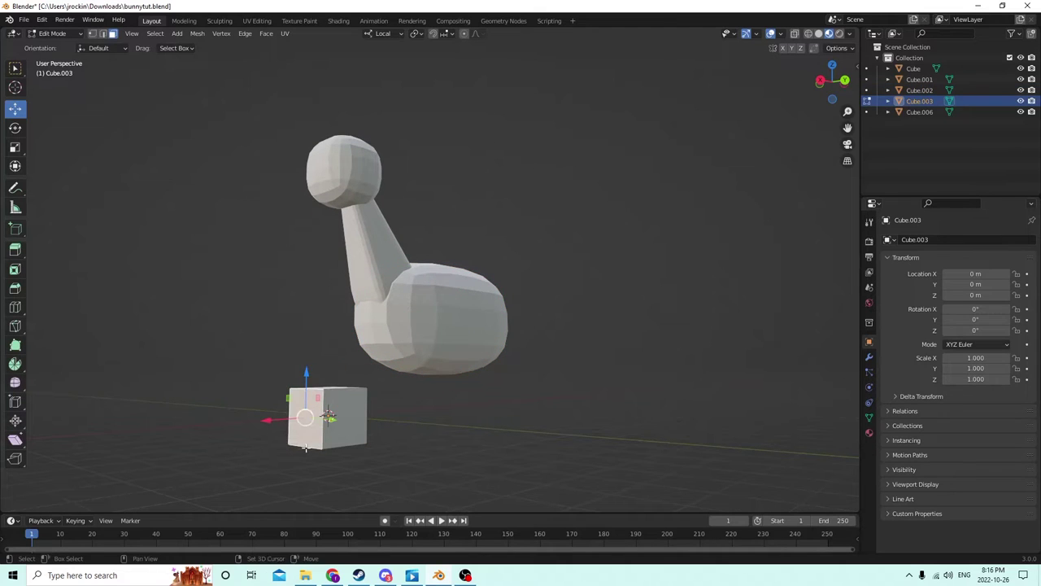
middle_drag(328, 416, 317, 405)
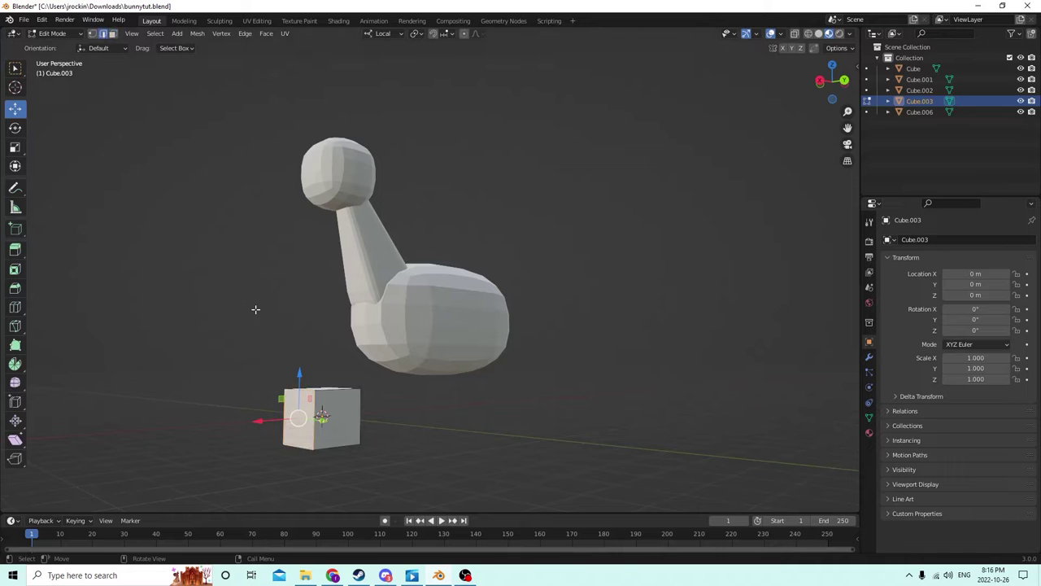
click(296, 392)
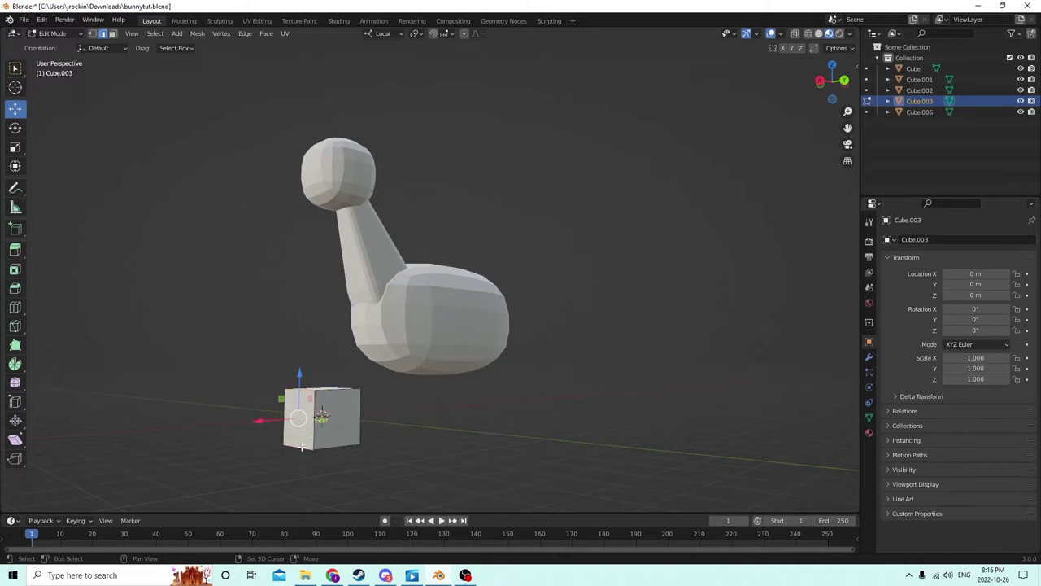
middle_drag(300, 446, 336, 393)
key(ctrl+b)
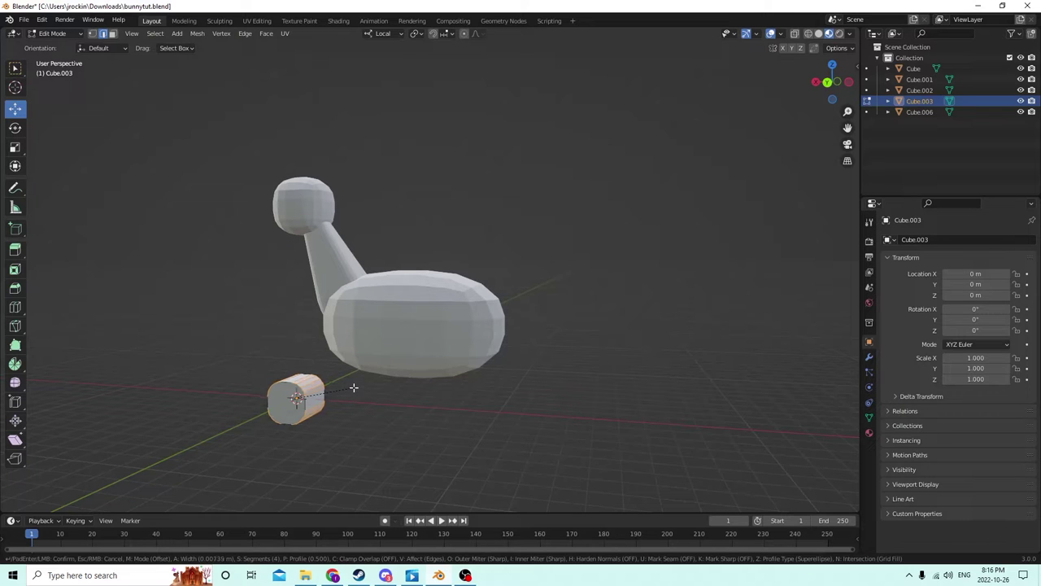
right_click(354, 387)
Step: Scale the small cube's mesh down to 0.7833 along Z and return to Object Mode
middle_drag(353, 388, 279, 378)
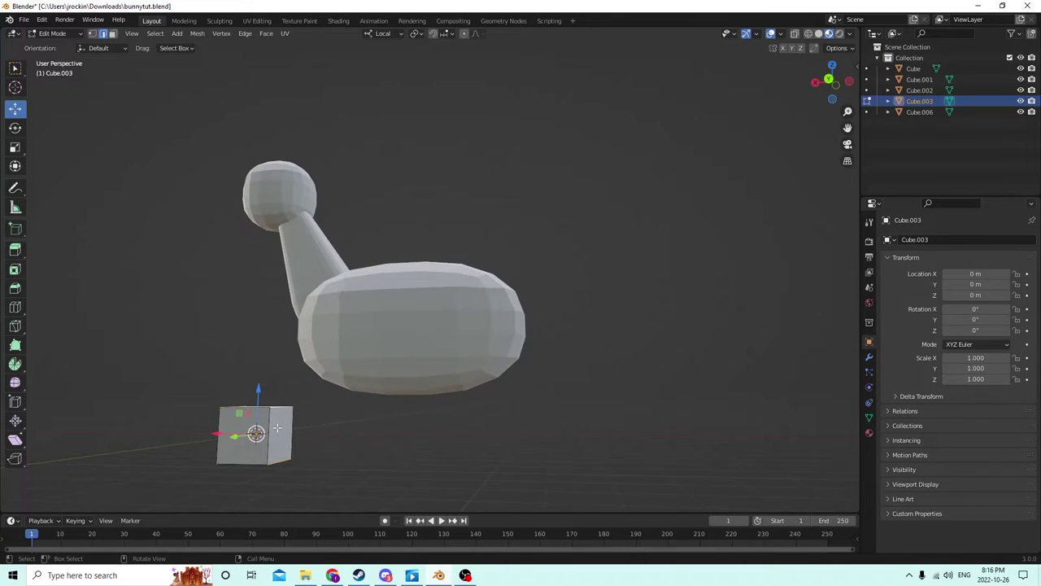
middle_drag(277, 427, 377, 420)
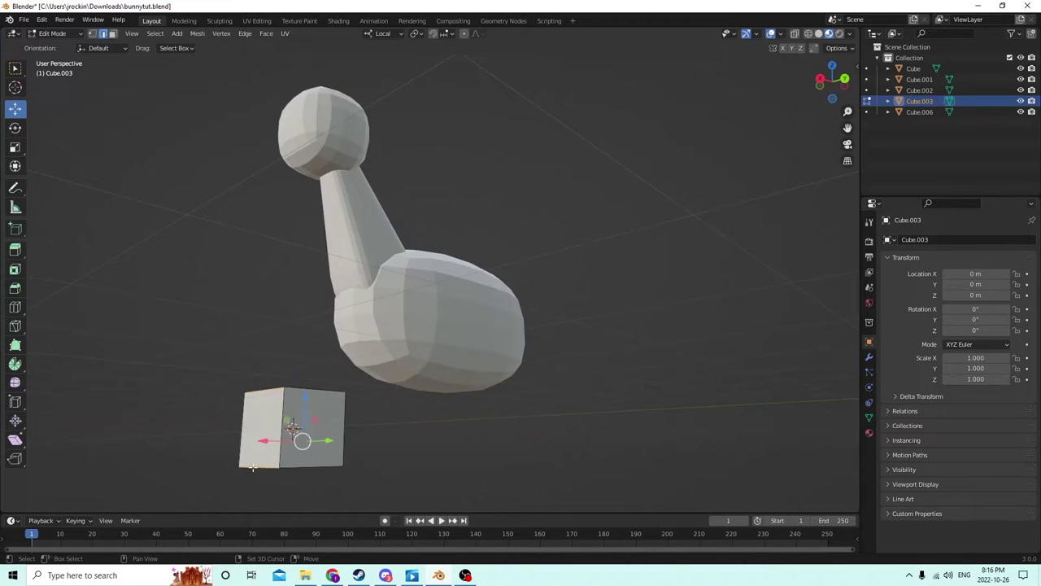
middle_drag(252, 468, 155, 400)
click(13, 149)
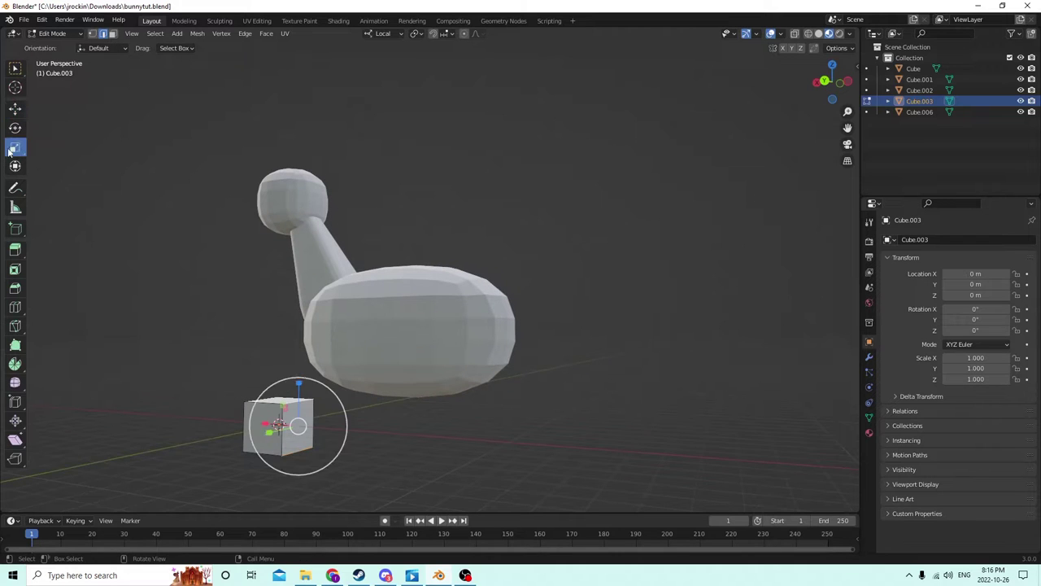
drag(299, 390, 300, 404)
middle_drag(300, 404, 326, 399)
key(Tab)
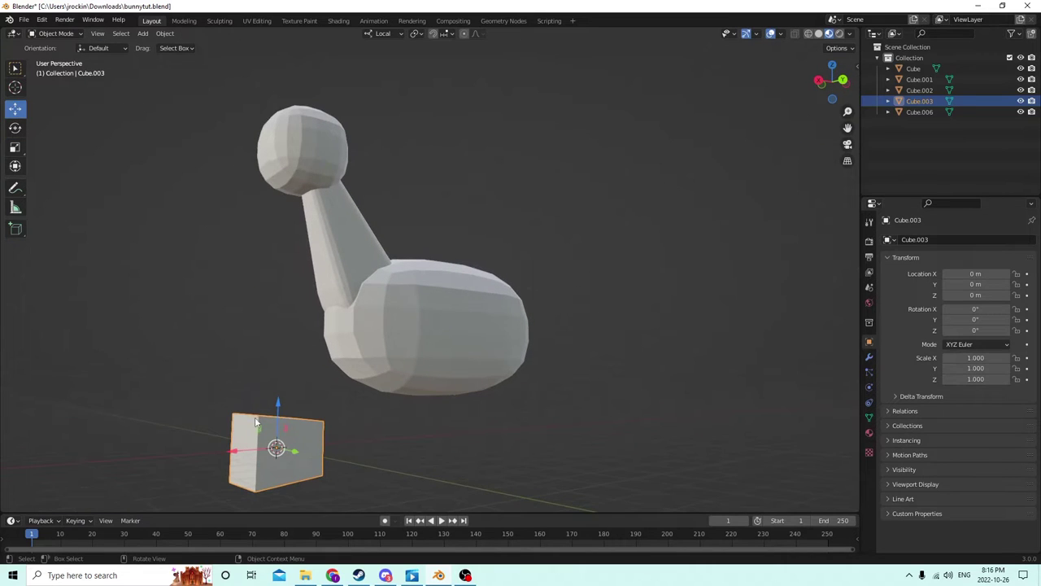
Step: Bevel the small cube's edges in Edit Mode, then go back to Object Mode
key(Tab)
middle_drag(252, 416, 225, 481)
middle_drag(328, 458, 278, 464)
middle_drag(279, 404, 328, 402)
key(ctrl+b)
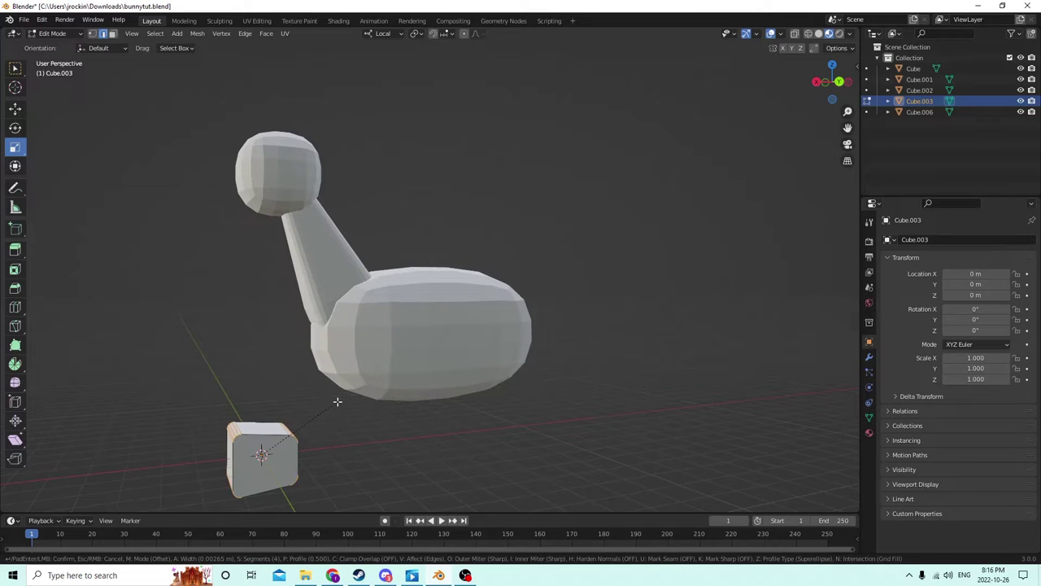
click(338, 401)
middle_drag(267, 450, 298, 418)
key(Tab)
Step: Scale the cube to X 2.590, Y 0.288 and Z 1.415 to form a flat panel
middle_drag(257, 374, 236, 391)
click(15, 147)
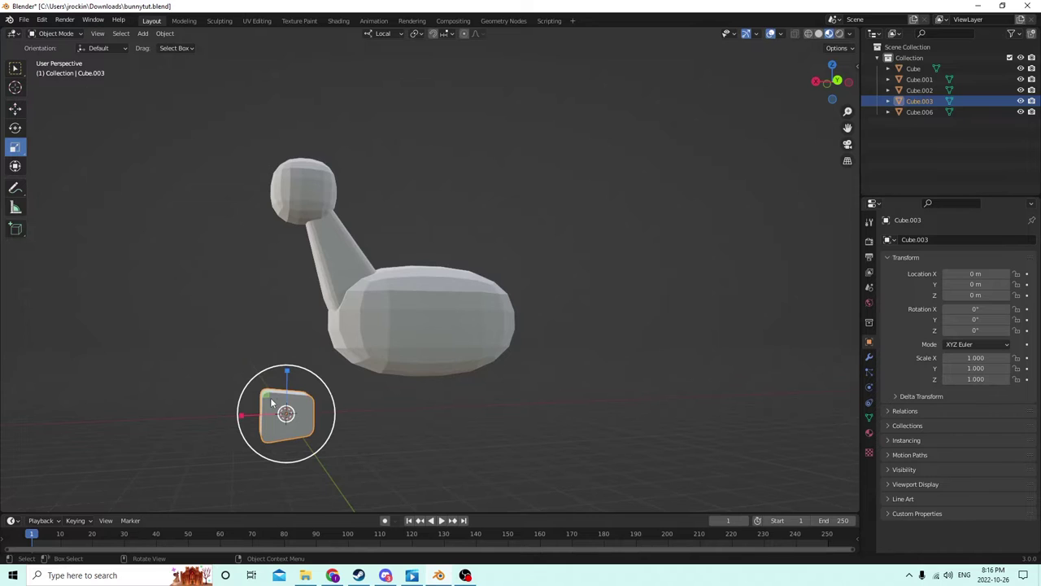
drag(242, 417, 167, 409)
middle_drag(167, 409, 290, 418)
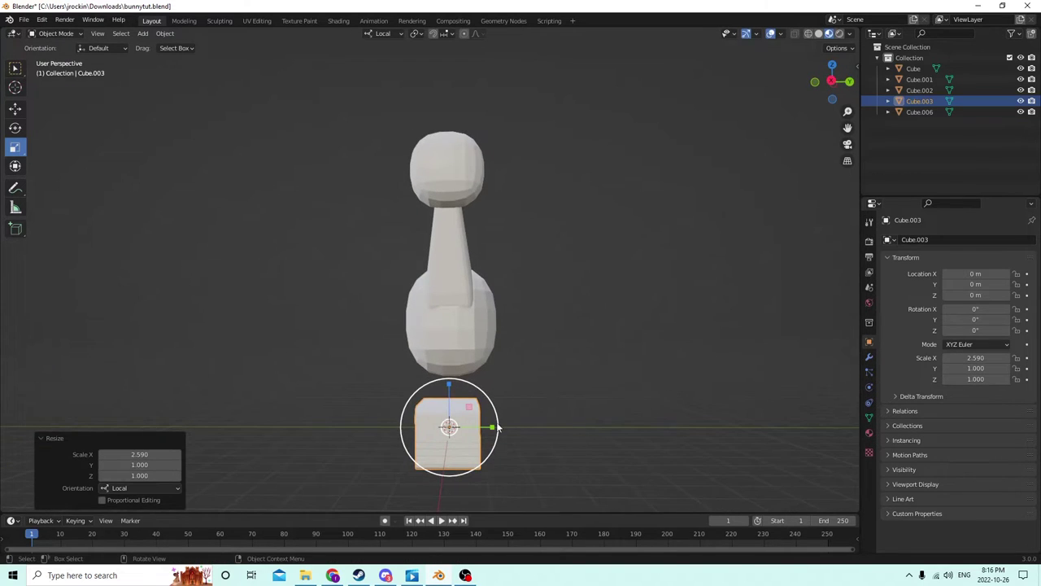
drag(491, 428, 452, 427)
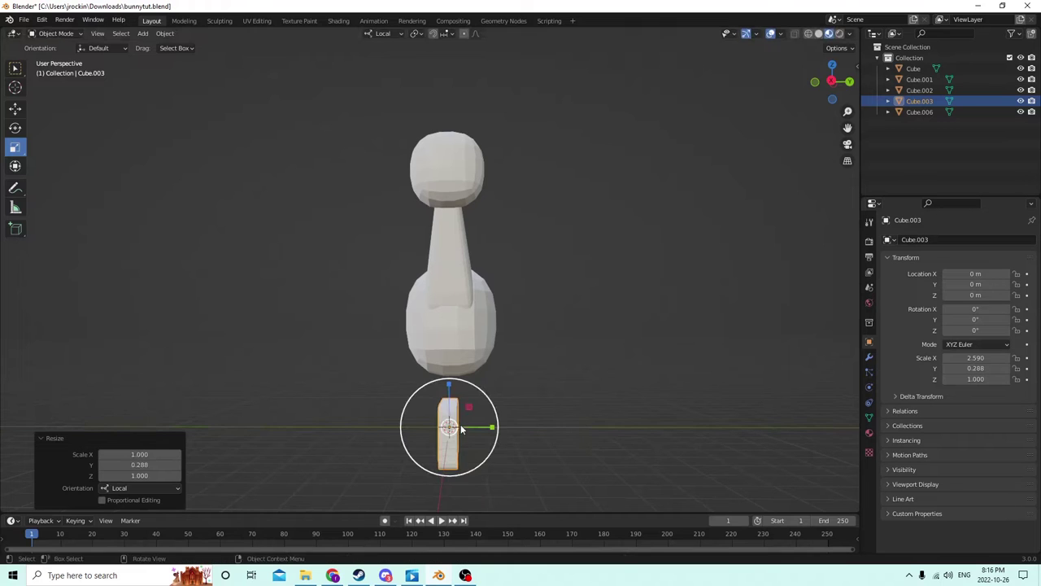
middle_drag(452, 428, 351, 405)
drag(324, 389, 327, 361)
middle_drag(327, 361, 441, 417)
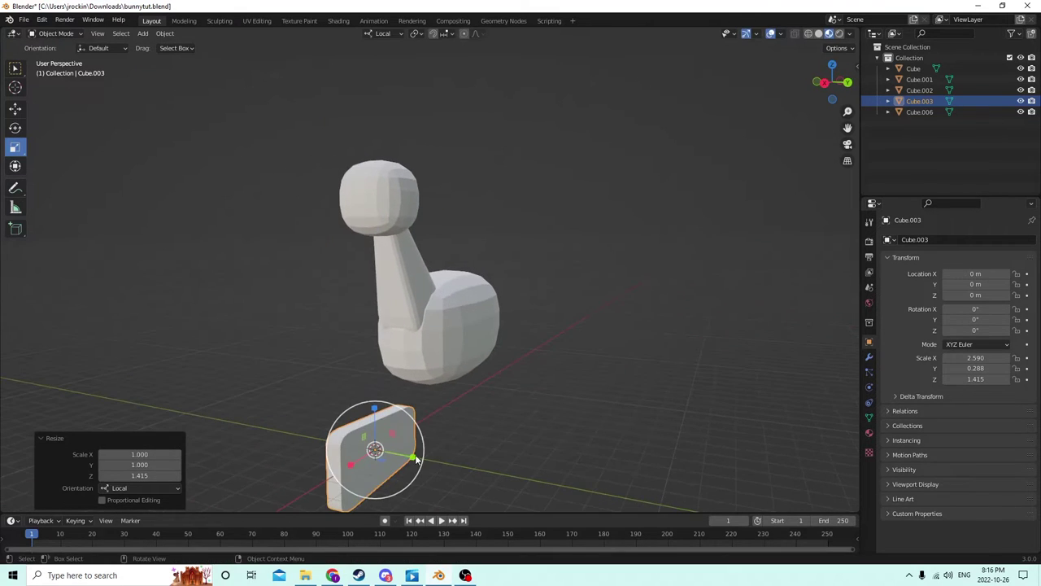
drag(416, 459, 406, 456)
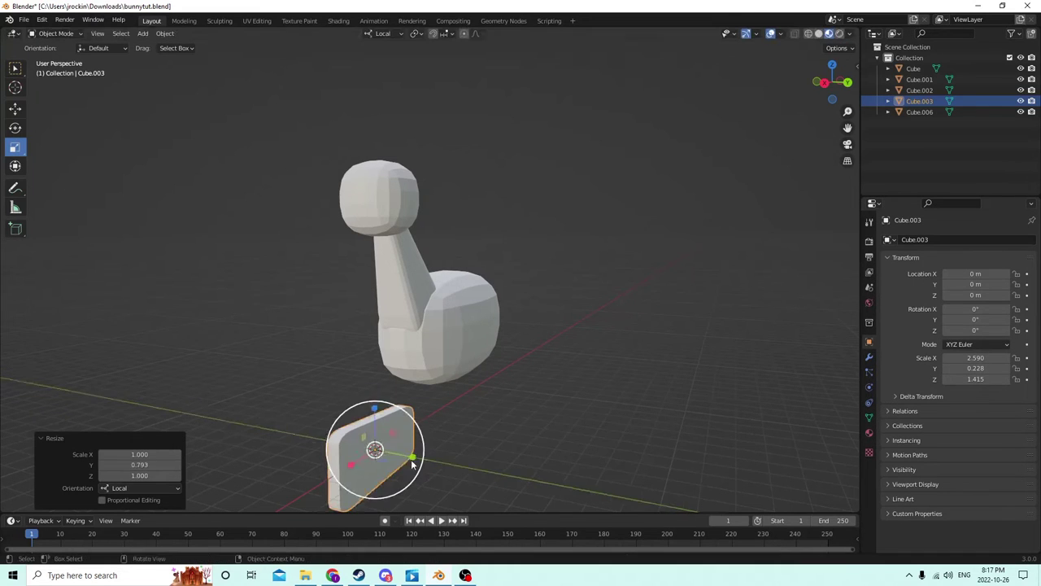
Step: Thin the panel to 0.228 on Y, raise it, and slide it along X and Y into the body
middle_drag(405, 456, 340, 458)
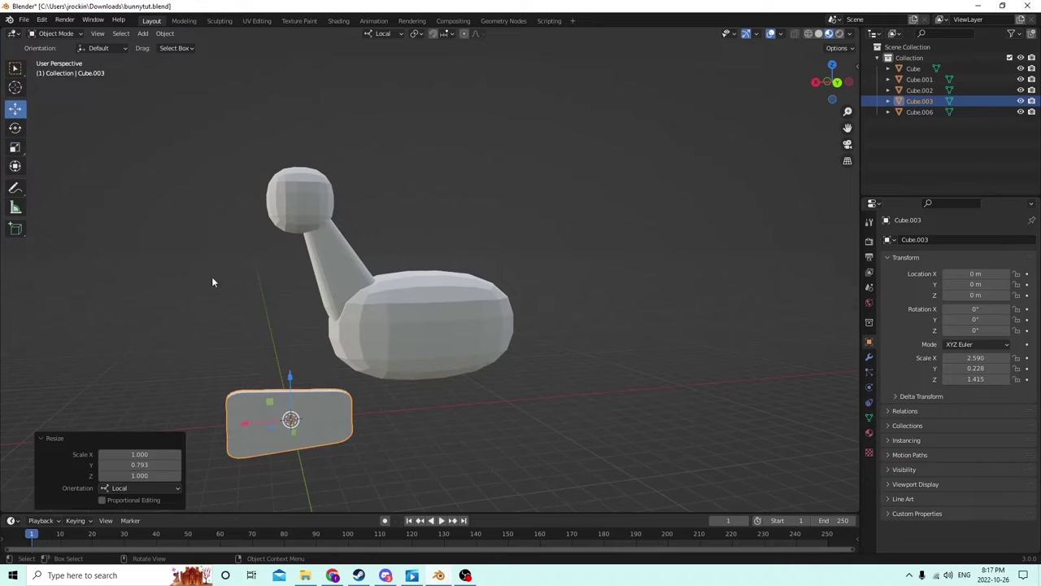
drag(286, 382, 288, 300)
middle_drag(288, 299, 284, 371)
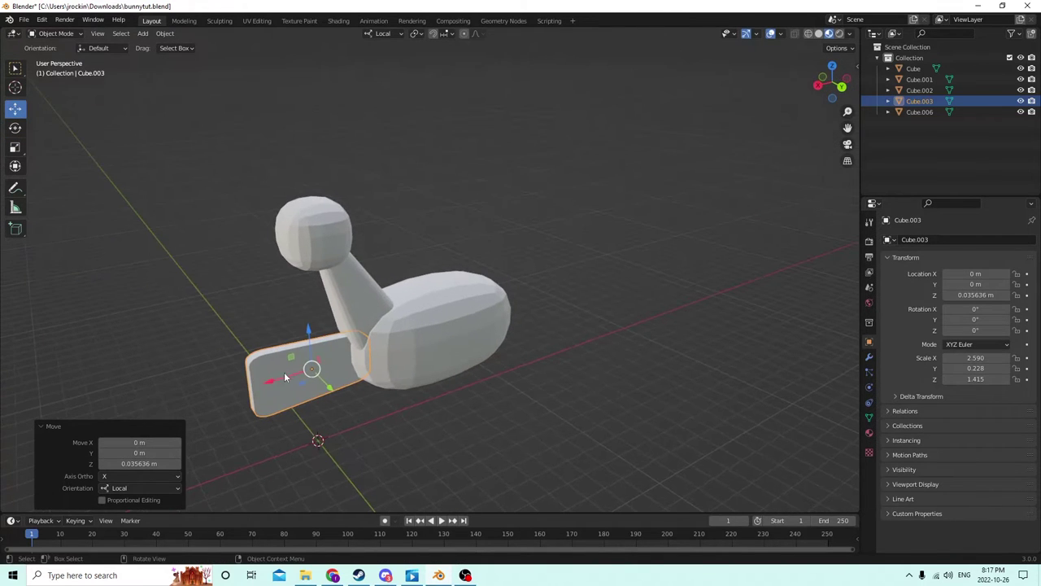
drag(284, 372, 371, 331)
middle_drag(371, 331, 460, 355)
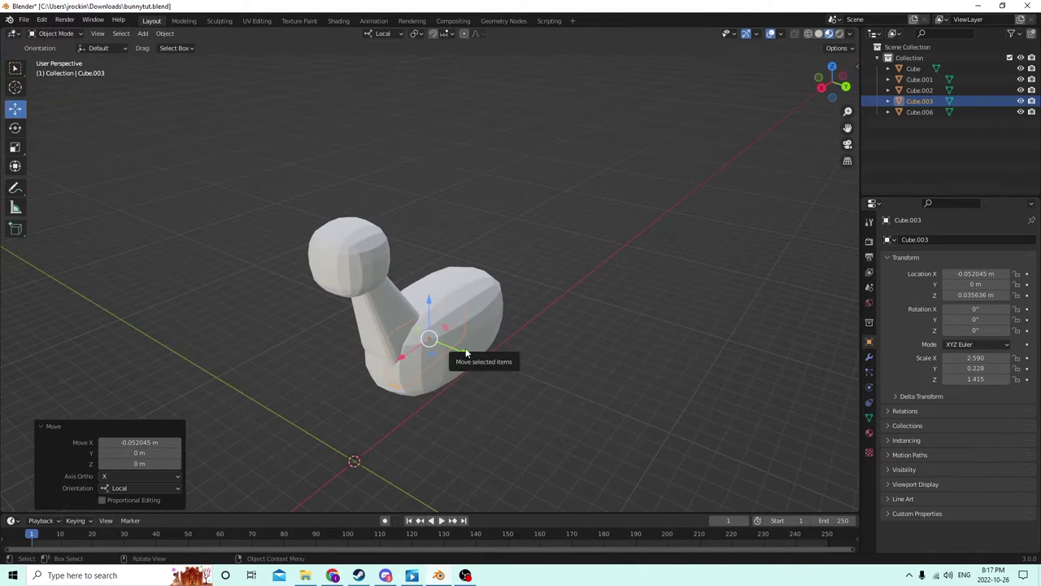
drag(466, 352, 504, 345)
middle_drag(504, 346, 422, 347)
Step: Fine-tune the panel's X, Y and height until it sits flush against the body at Y 0.053872 m
drag(366, 360, 361, 358)
middle_drag(361, 359, 437, 300)
drag(443, 297, 432, 290)
middle_drag(430, 289, 473, 308)
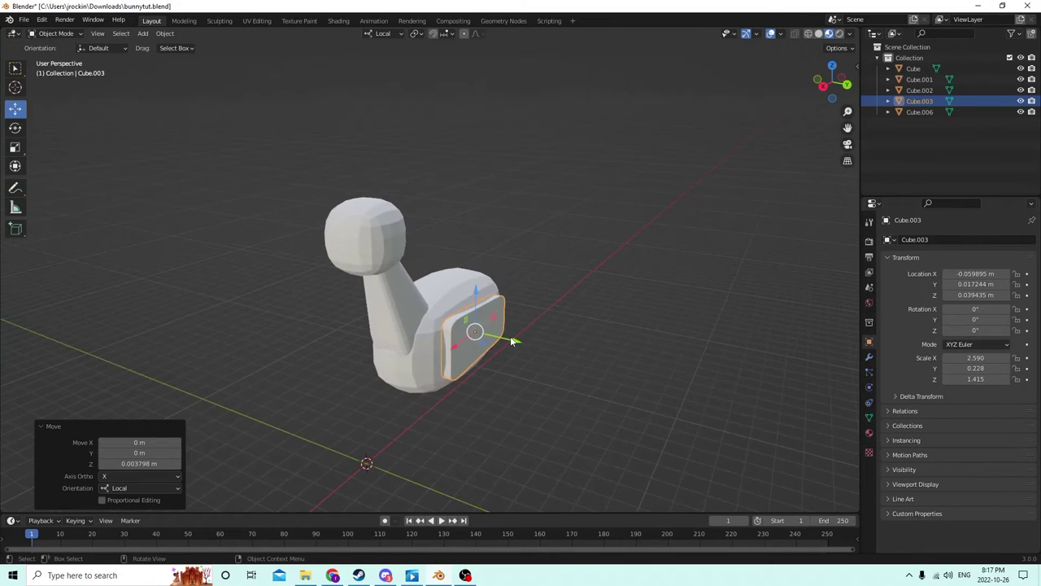
drag(512, 340, 515, 341)
middle_drag(516, 340, 297, 362)
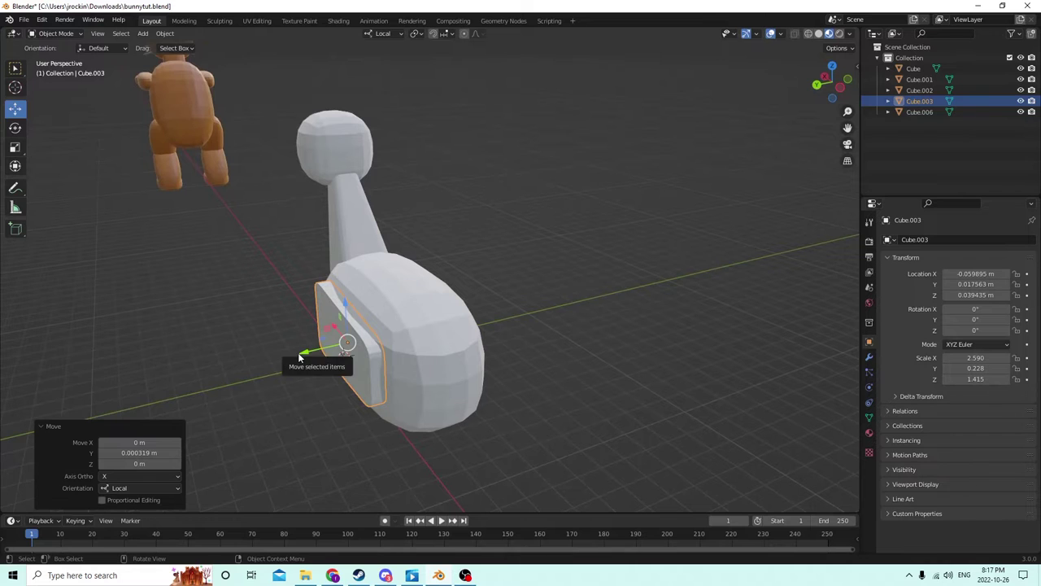
drag(301, 356, 302, 353)
middle_drag(302, 353, 485, 314)
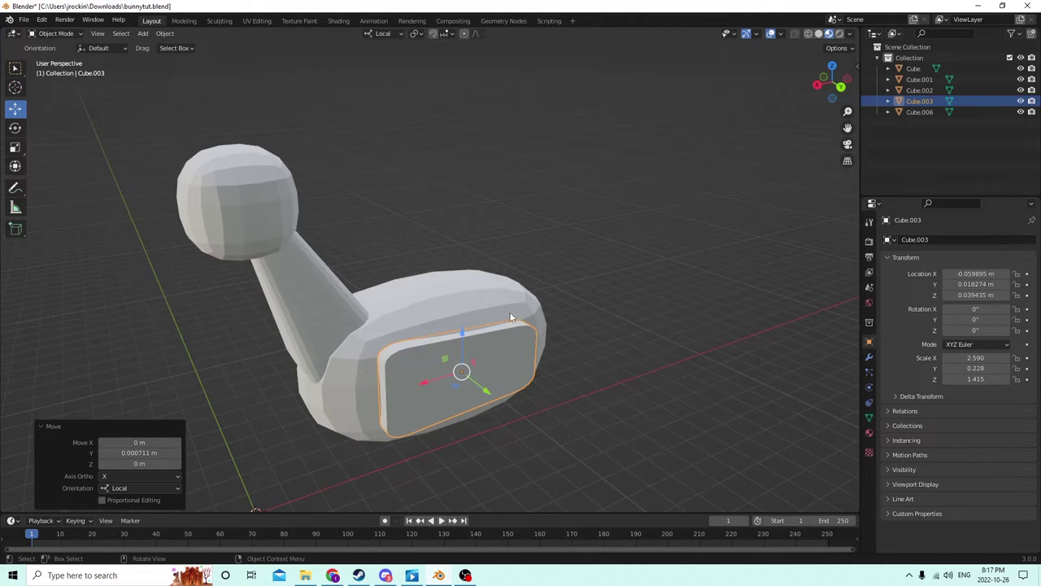
middle_drag(453, 313, 568, 324)
Step: Push the panel outward on Y, enter Edit Mode, and start then cancel a loop cut
drag(515, 339, 553, 334)
middle_drag(552, 335, 483, 321)
key(Tab)
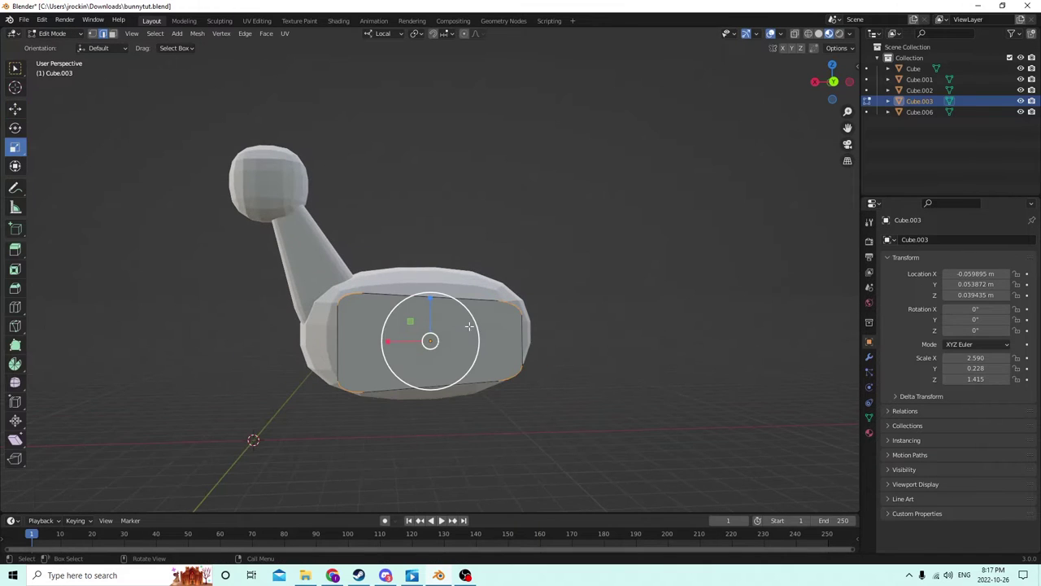
key(ctrl+r)
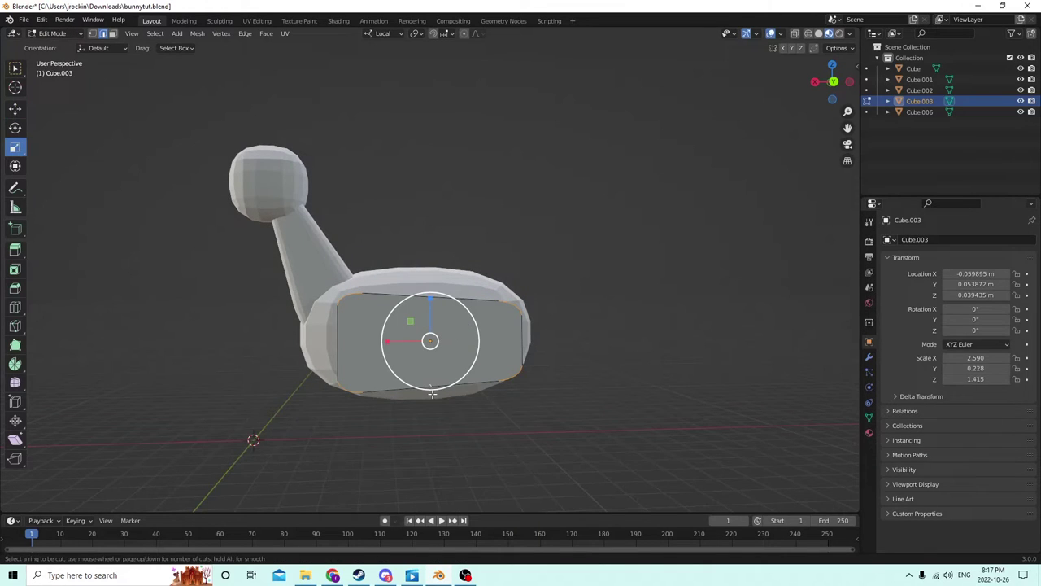
key(Escape)
middle_drag(627, 309, 606, 339)
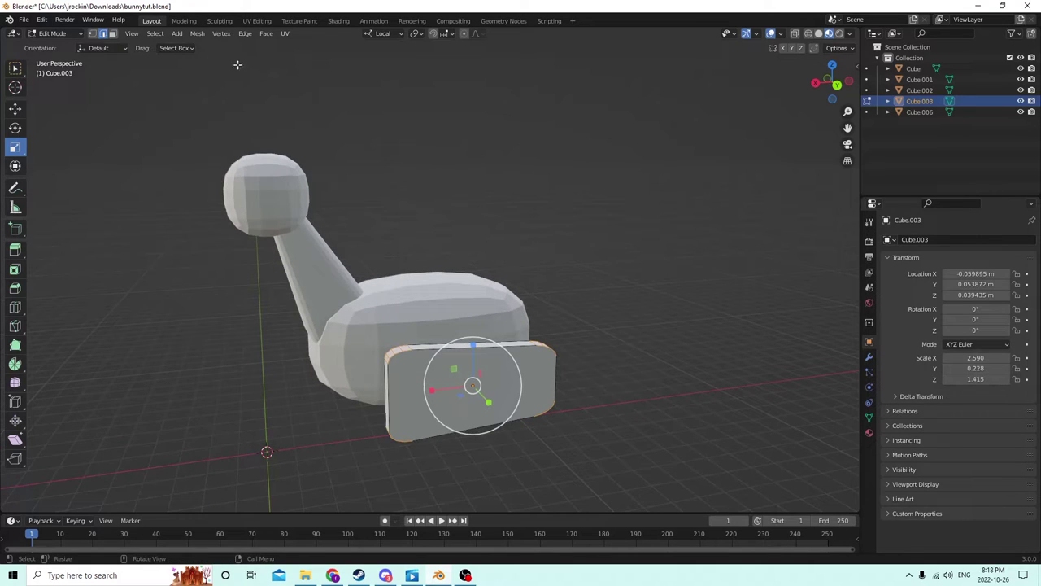
Step: Undo the Edit Mode entry and all the panel's moves back to the origin
click(41, 19)
click(55, 32)
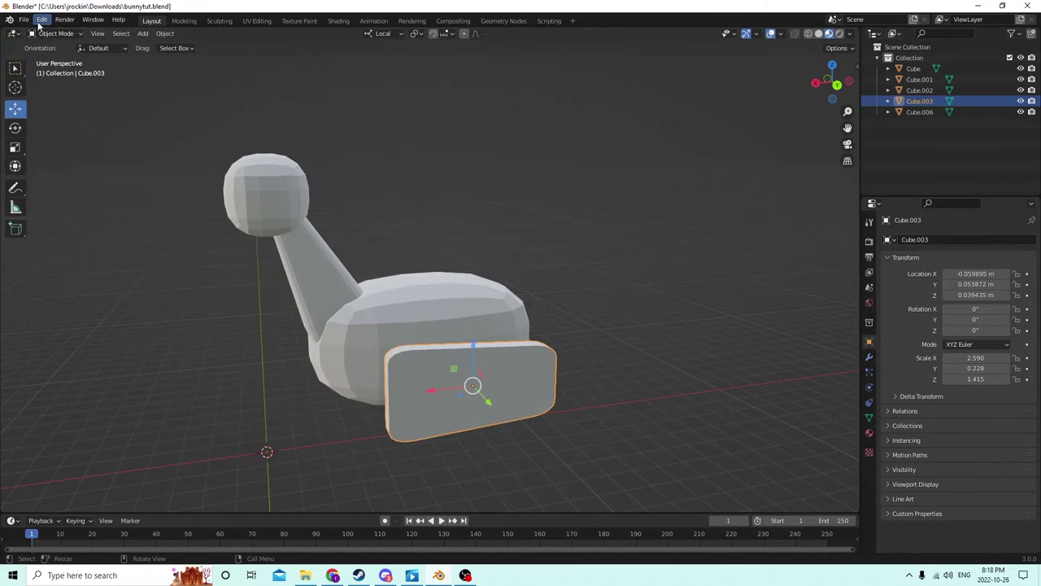
click(41, 20)
click(55, 32)
click(42, 20)
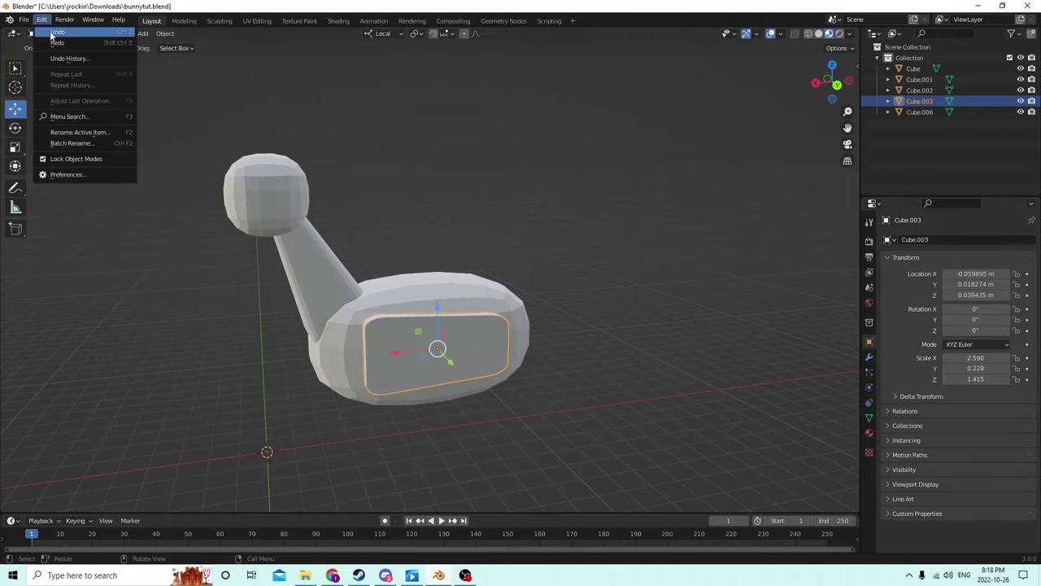
click(54, 34)
click(42, 20)
click(54, 32)
click(41, 19)
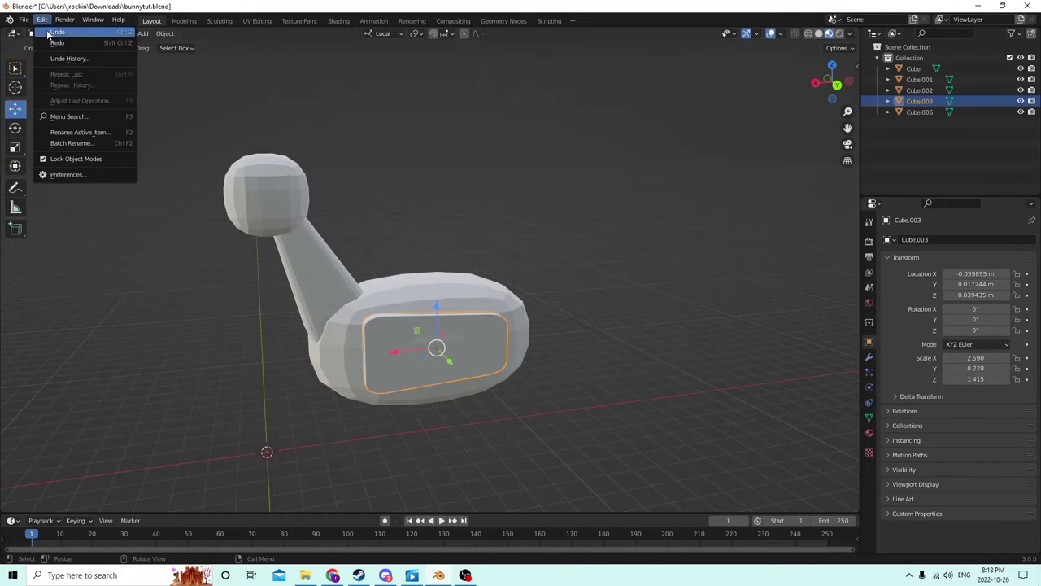
click(53, 32)
click(41, 20)
click(54, 33)
click(41, 19)
click(53, 33)
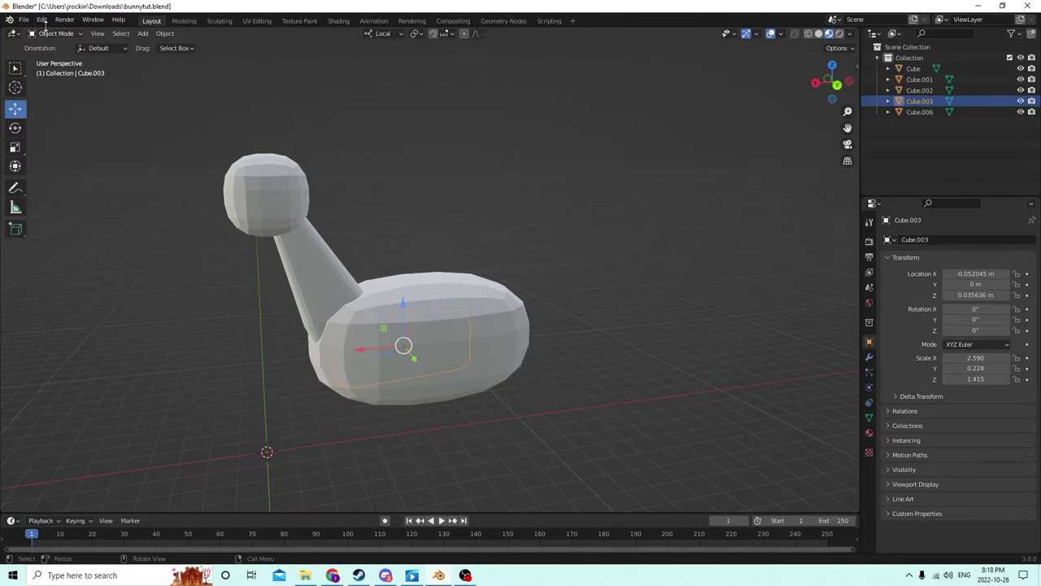
click(42, 20)
click(54, 32)
click(42, 20)
click(54, 33)
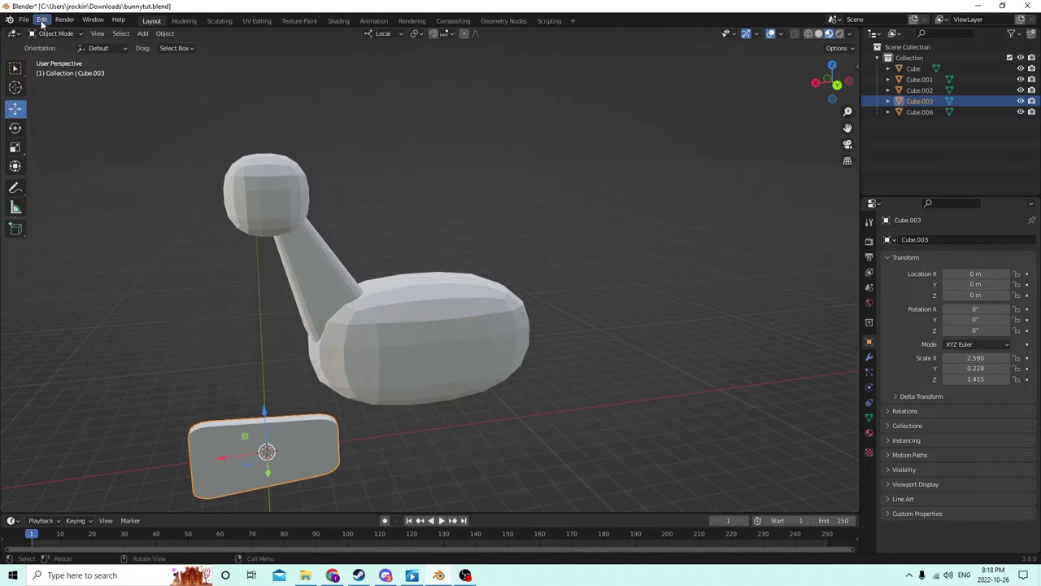
Step: Undo the Z stretch, Y thinning and X stretch so the cube returns to scale 1.000
click(41, 19)
click(54, 33)
click(42, 19)
click(54, 33)
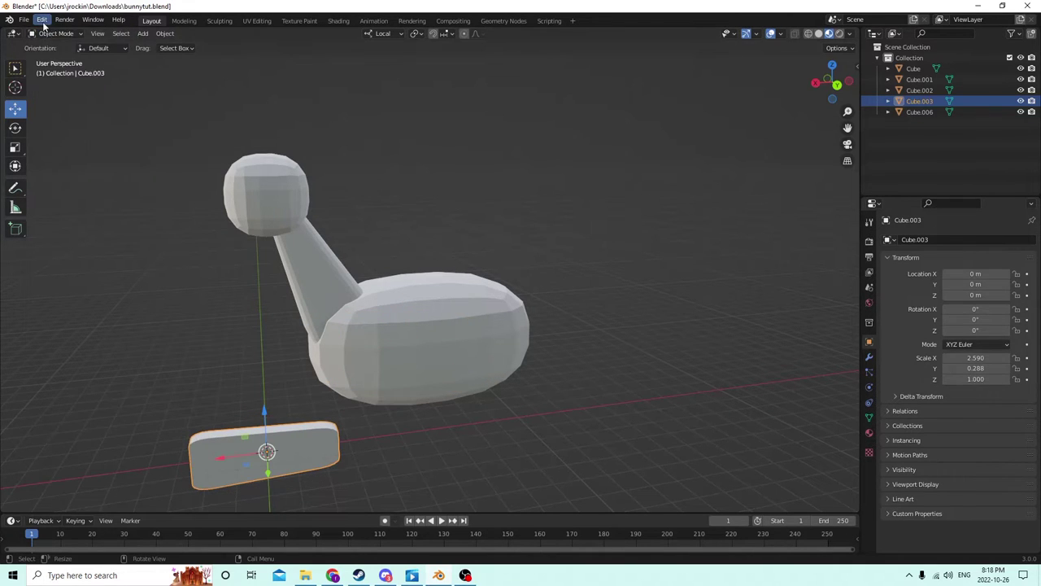
click(42, 20)
click(51, 33)
click(42, 22)
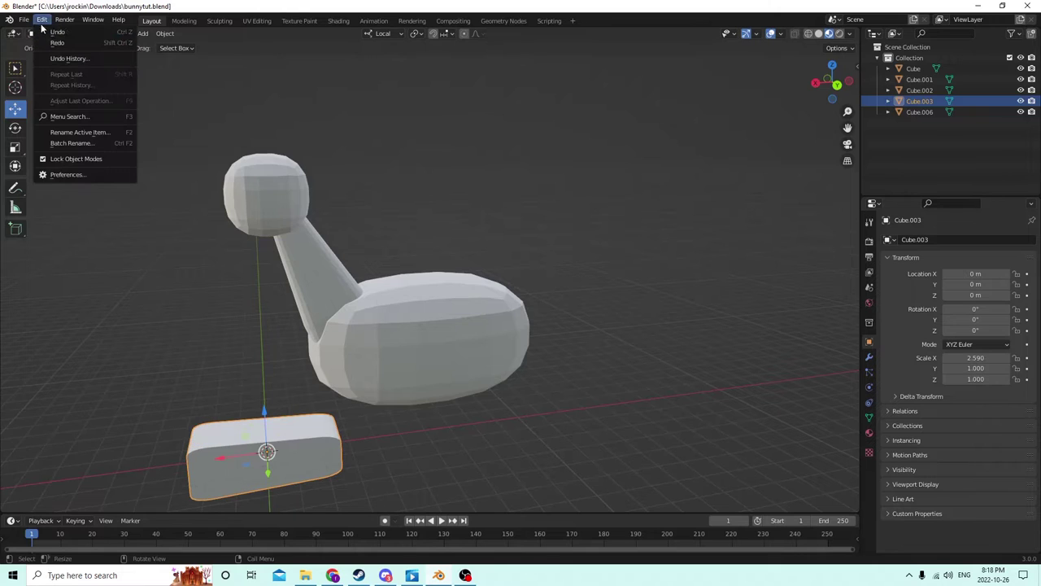
click(51, 33)
click(41, 22)
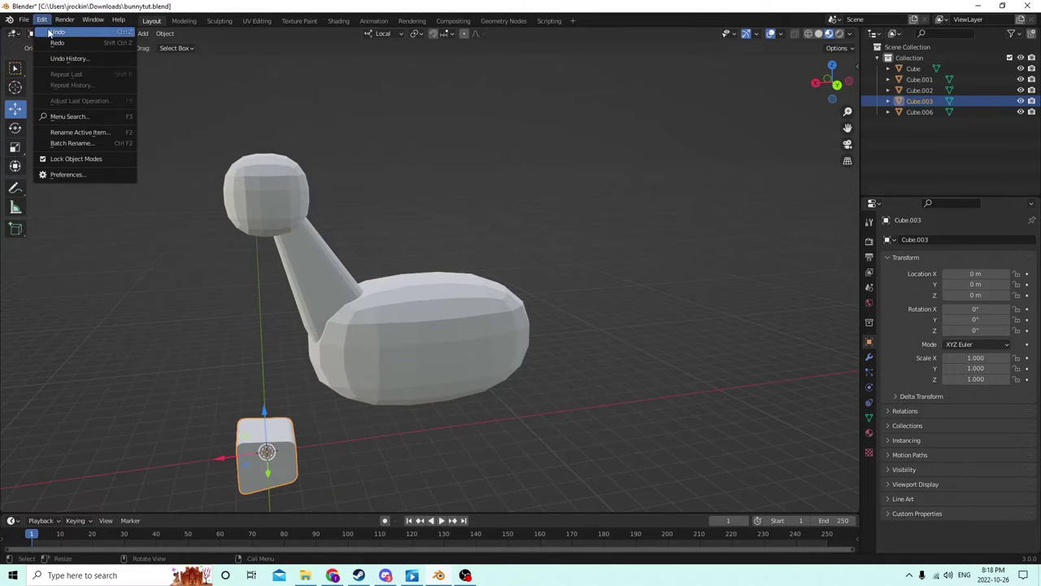
click(50, 32)
click(42, 20)
Step: Finish undoing, then try a loop cut on the cube and undo it
click(51, 32)
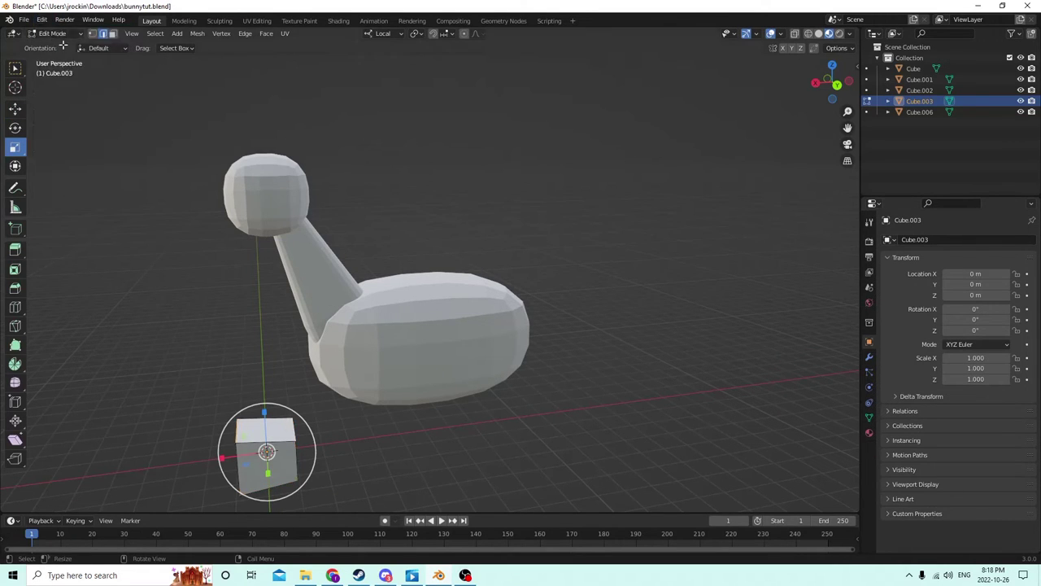
middle_drag(203, 102, 242, 193)
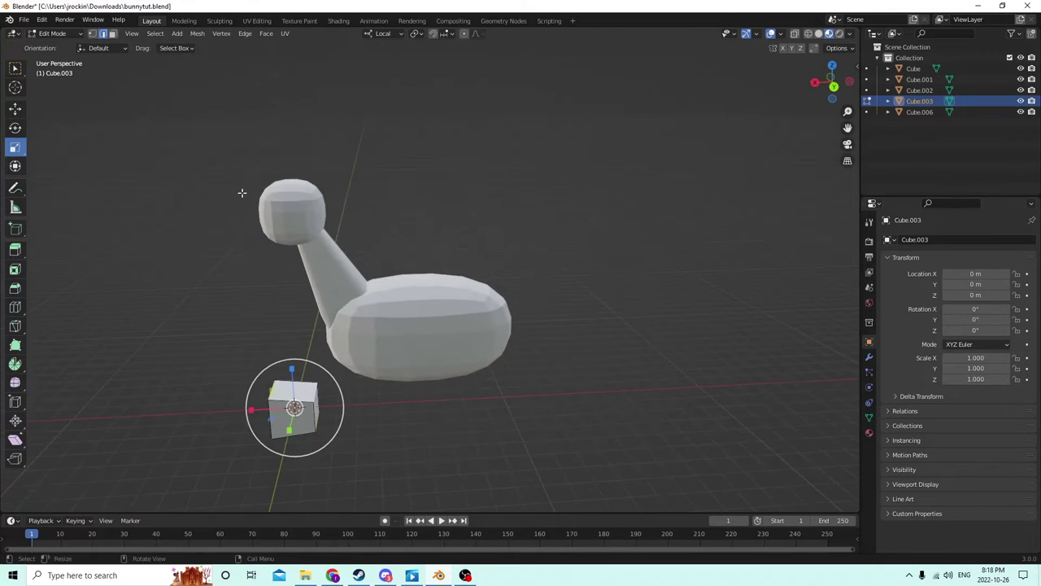
key(Tab)
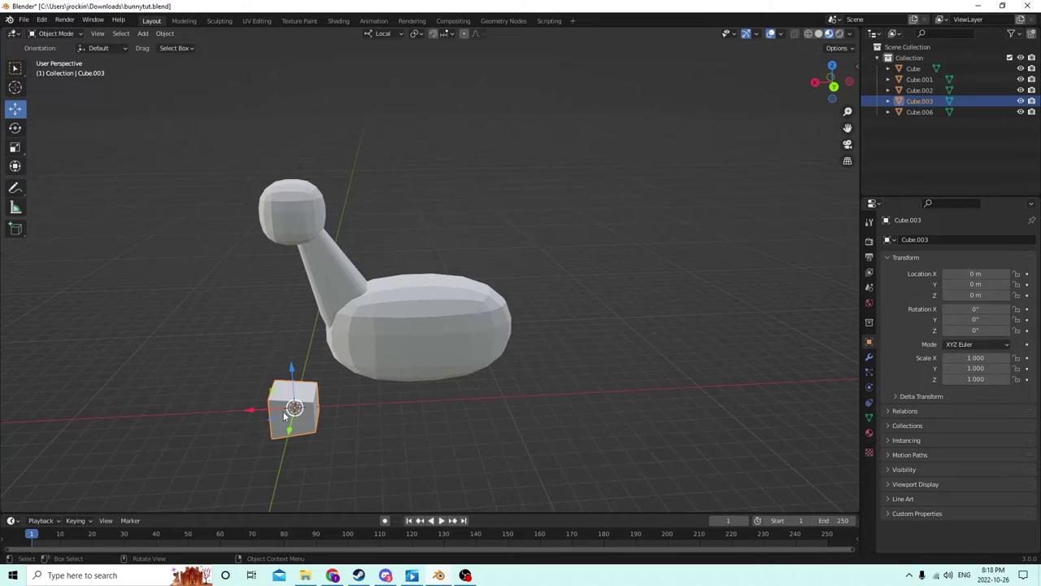
key(Tab)
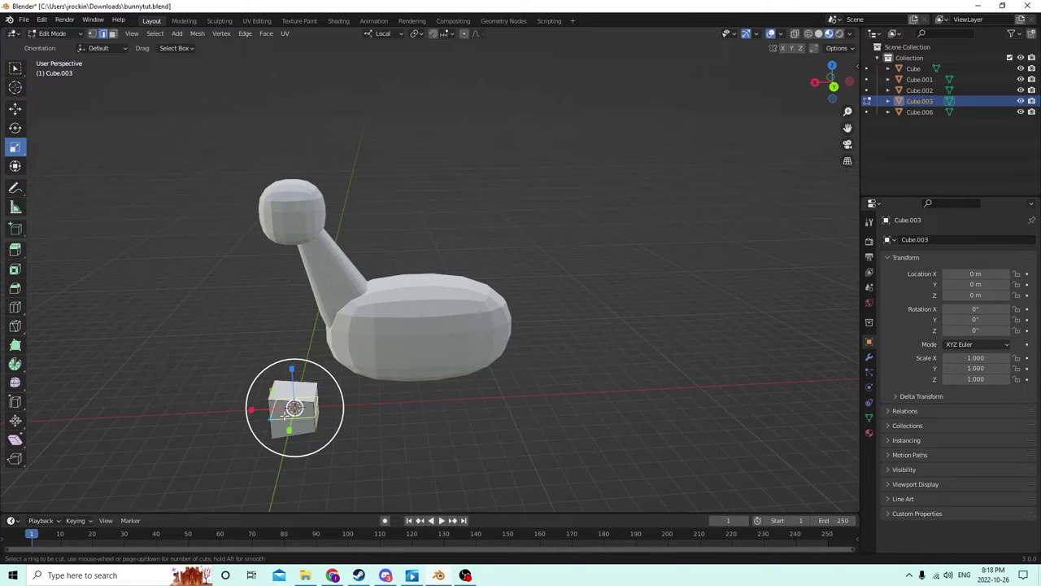
click(284, 411)
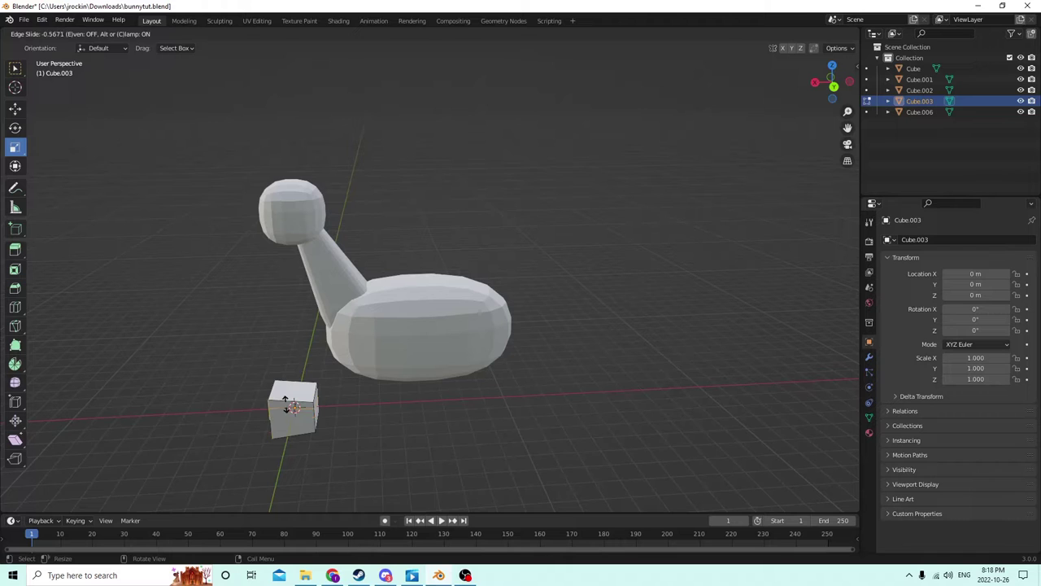
right_click(286, 405)
click(40, 19)
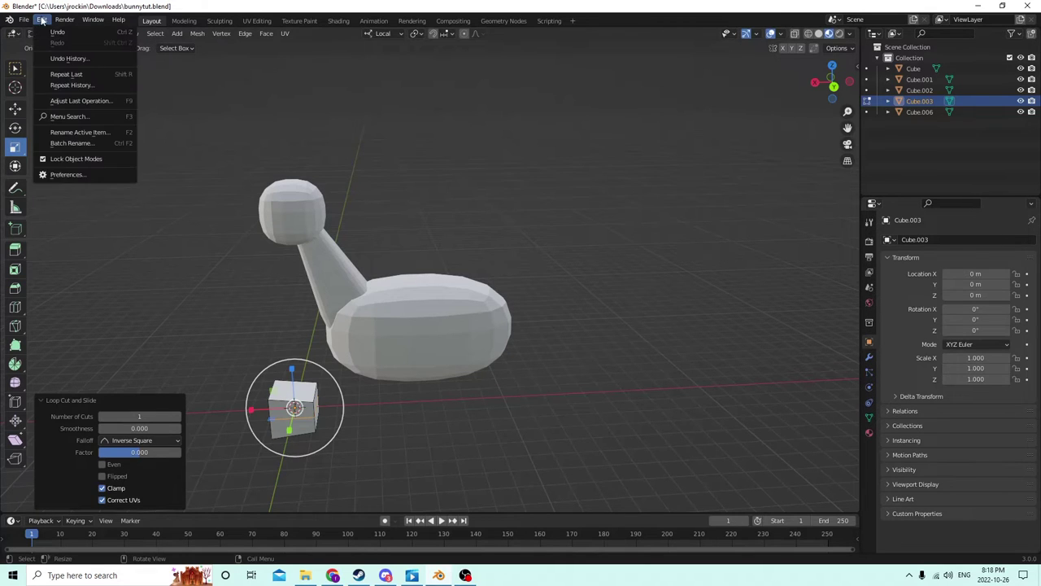
click(61, 34)
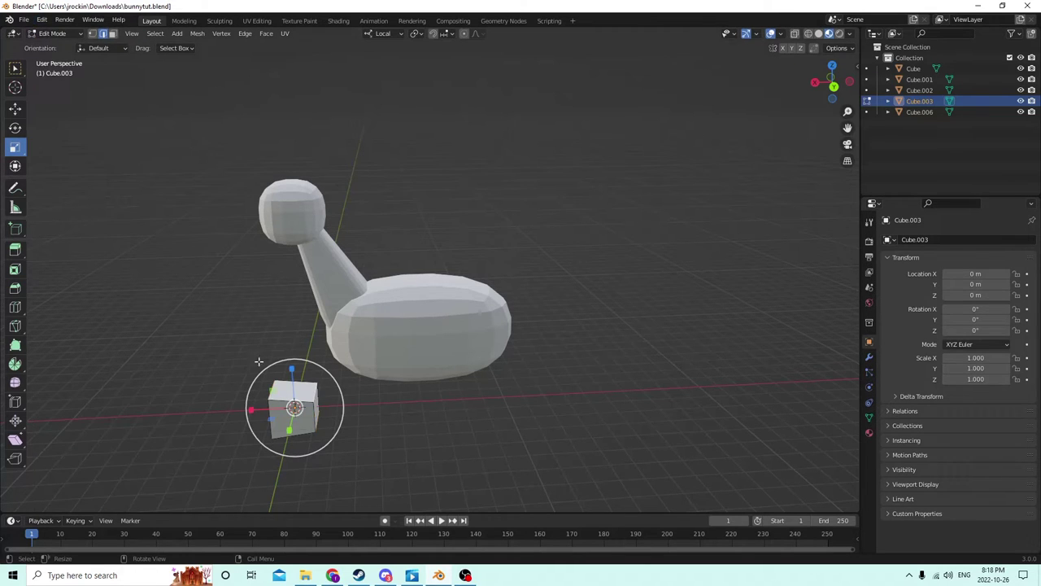
Step: Add a centred loop cut around the small cube with Ctrl+R
key(ctrl+r)
click(297, 429)
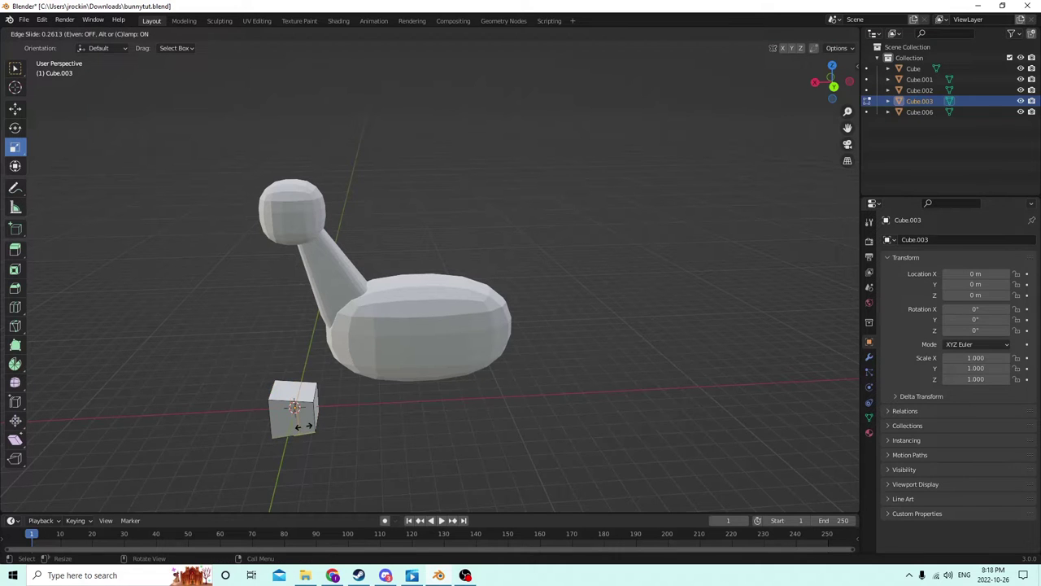
click(302, 426)
middle_drag(295, 406, 539, 277)
key(Tab)
key(Tab)
middle_drag(537, 426, 380, 450)
key(Tab)
middle_drag(367, 414, 296, 401)
key(Tab)
Step: Select the whole cube mesh and bevel all edges with 4 segments, then return to Object Mode
click(260, 417)
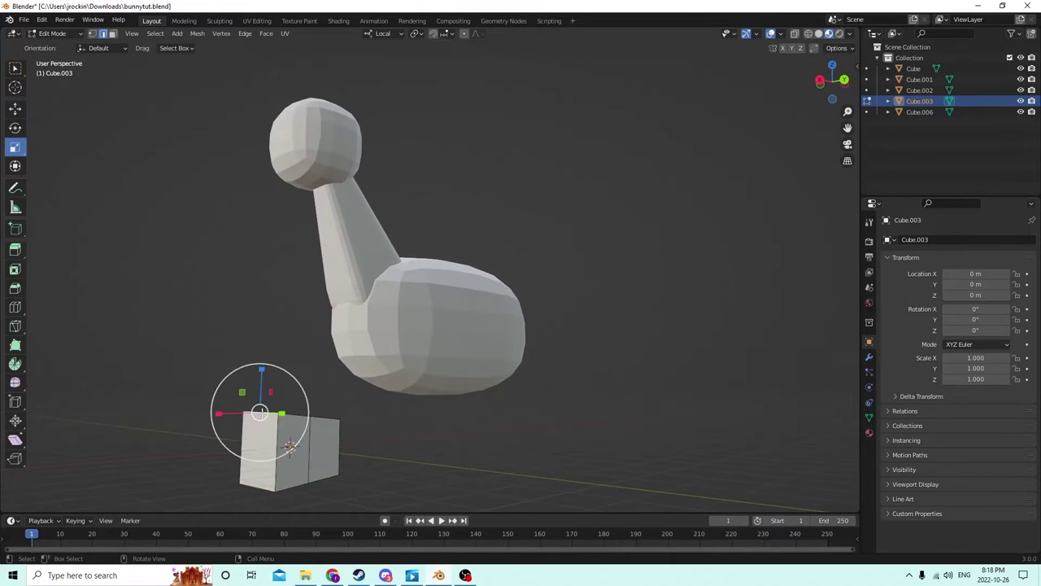
middle_drag(260, 490, 288, 461)
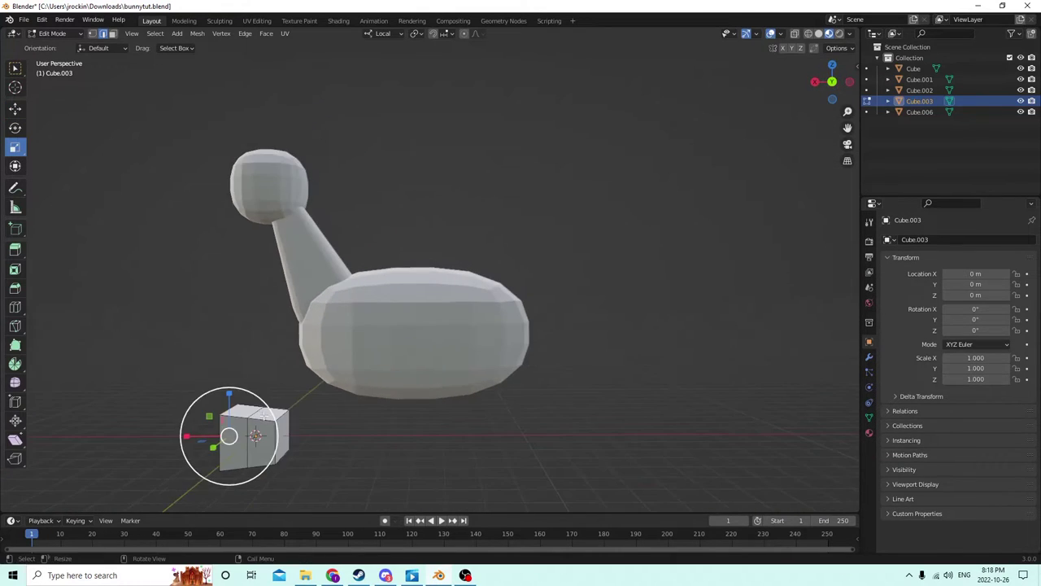
key(a)
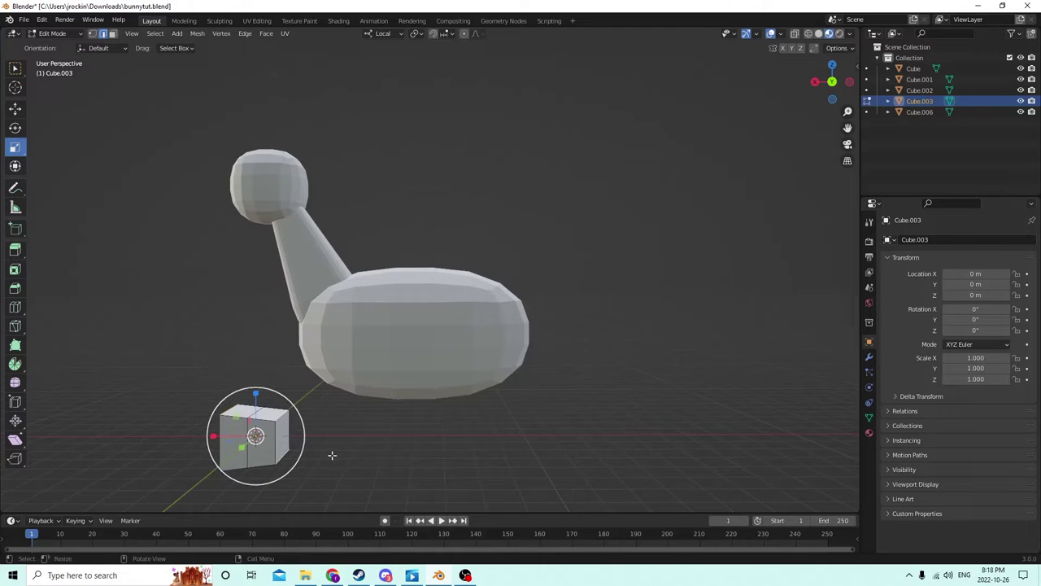
key(ctrl+b)
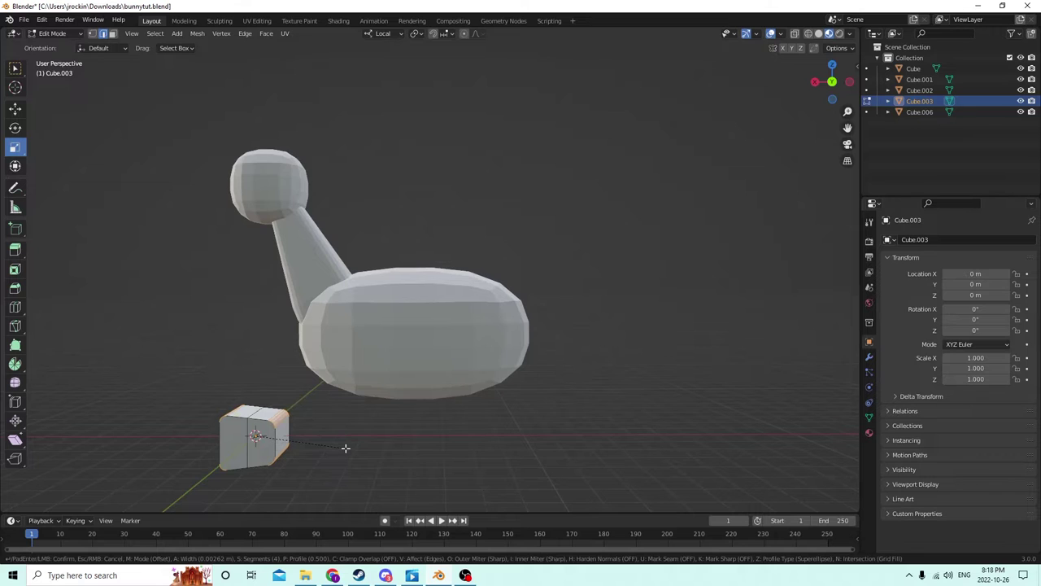
click(345, 447)
middle_drag(345, 446, 371, 466)
key(Tab)
Step: Scale the bevelled cube into a thin wide panel: Y 0.255, X 3.842, Z 1.314
click(15, 148)
middle_drag(268, 252, 416, 453)
drag(458, 463, 420, 456)
middle_drag(419, 456, 322, 435)
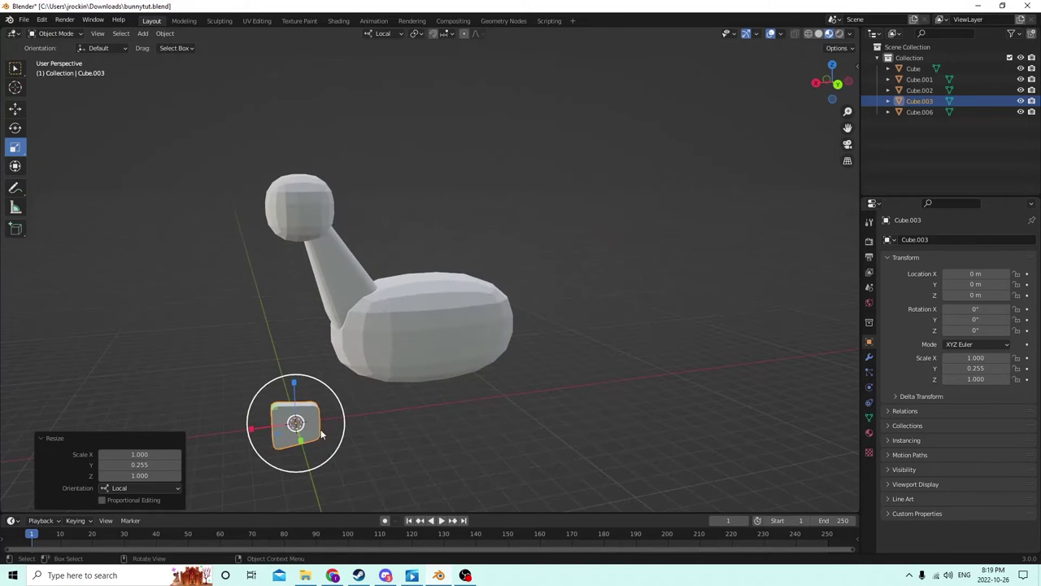
drag(249, 429, 149, 430)
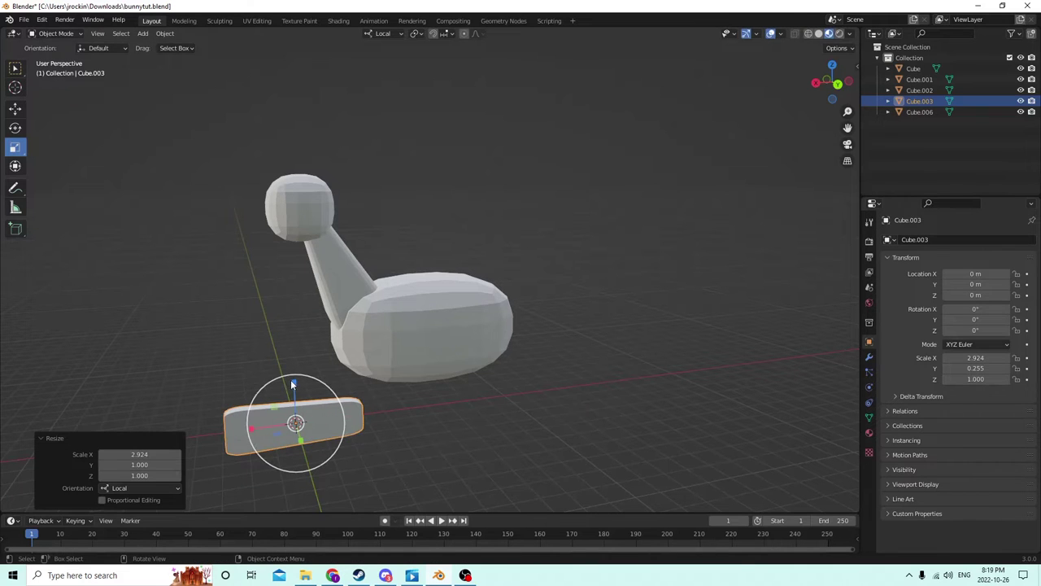
drag(293, 382, 292, 358)
middle_drag(292, 358, 508, 441)
drag(492, 449, 478, 450)
middle_drag(479, 451, 319, 319)
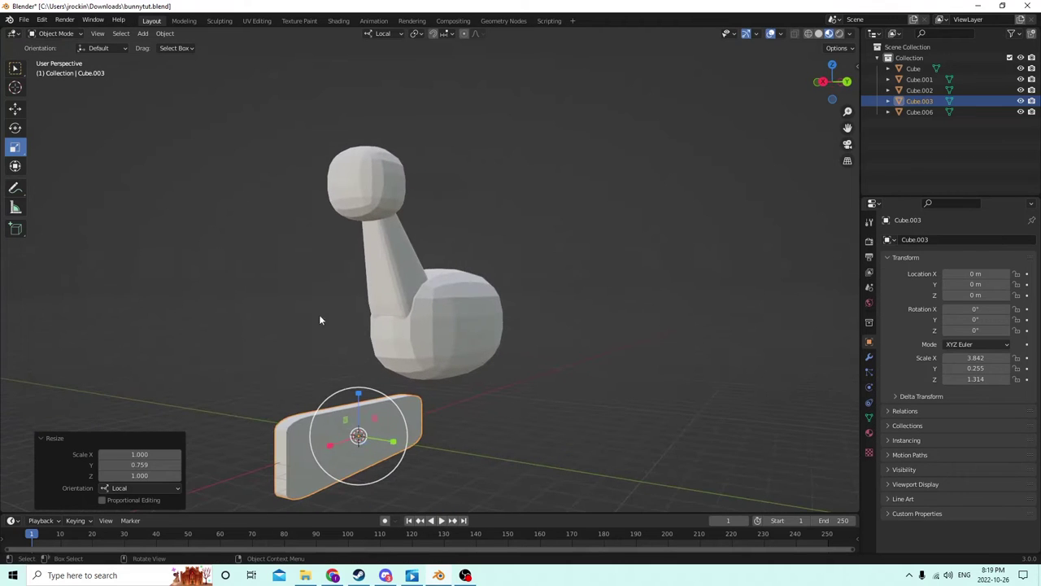
Step: Move the panel against the body's side at -0.060993, 0.017152, 0.037812 m
click(12, 109)
middle_drag(202, 269, 239, 416)
drag(262, 447, 398, 397)
middle_drag(397, 396, 508, 415)
drag(448, 355, 437, 279)
drag(477, 333, 503, 333)
middle_drag(488, 334, 396, 335)
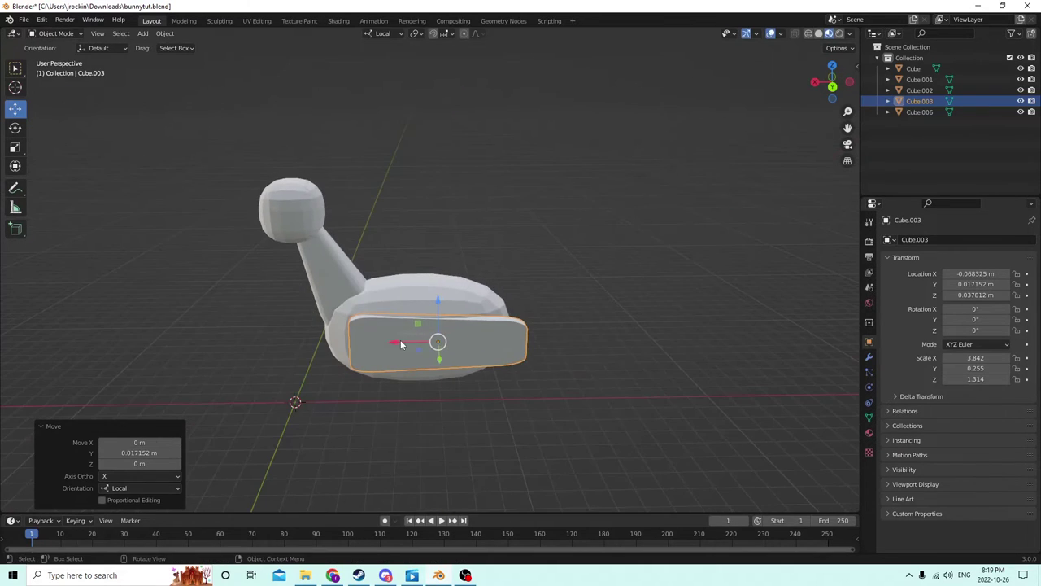
drag(400, 344, 384, 344)
middle_drag(384, 344, 274, 292)
Step: Select the panel's rear end face in face mode and shrink it vertically
key(Tab)
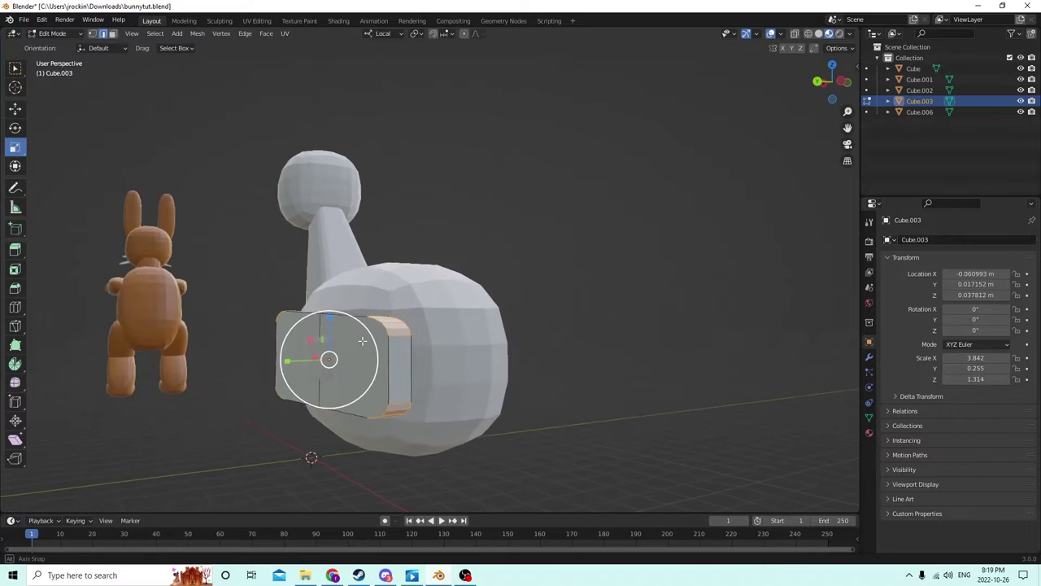
middle_drag(363, 340, 358, 348)
click(395, 371)
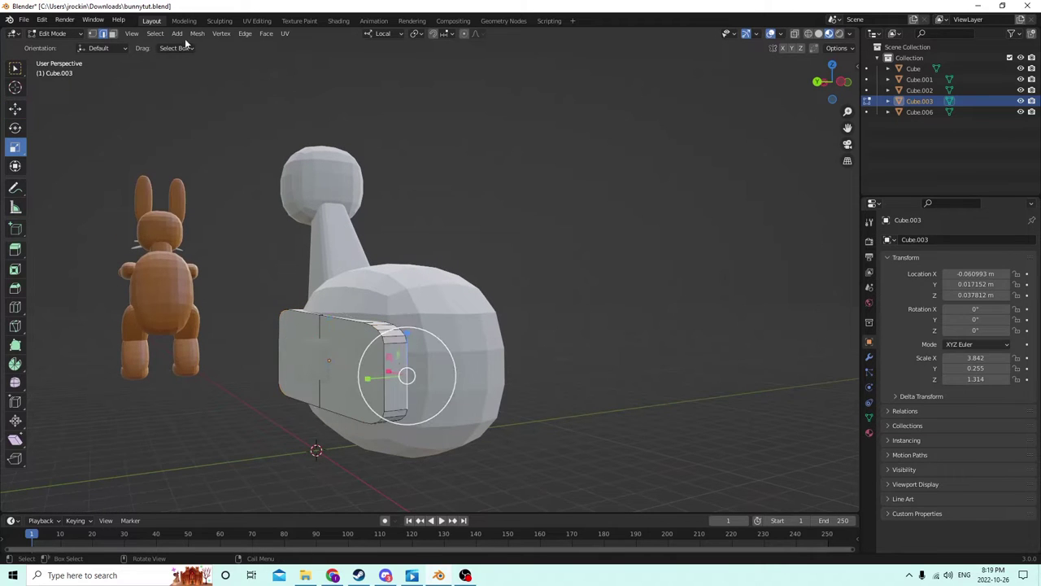
click(112, 34)
click(395, 373)
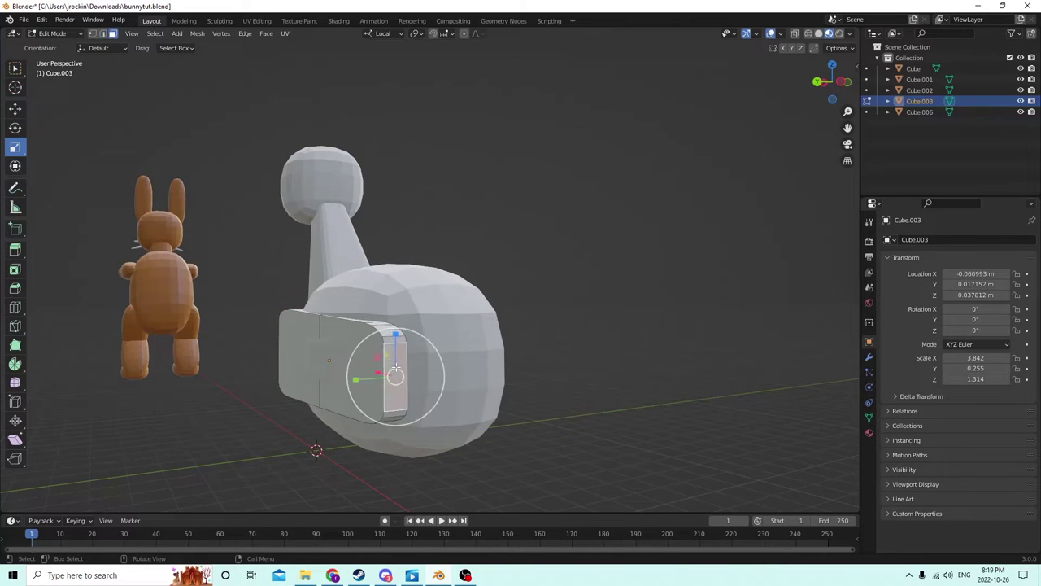
drag(396, 334, 397, 351)
Step: Extend the face selection along the panel and scale it down on local Z
middle_drag(398, 351, 360, 399)
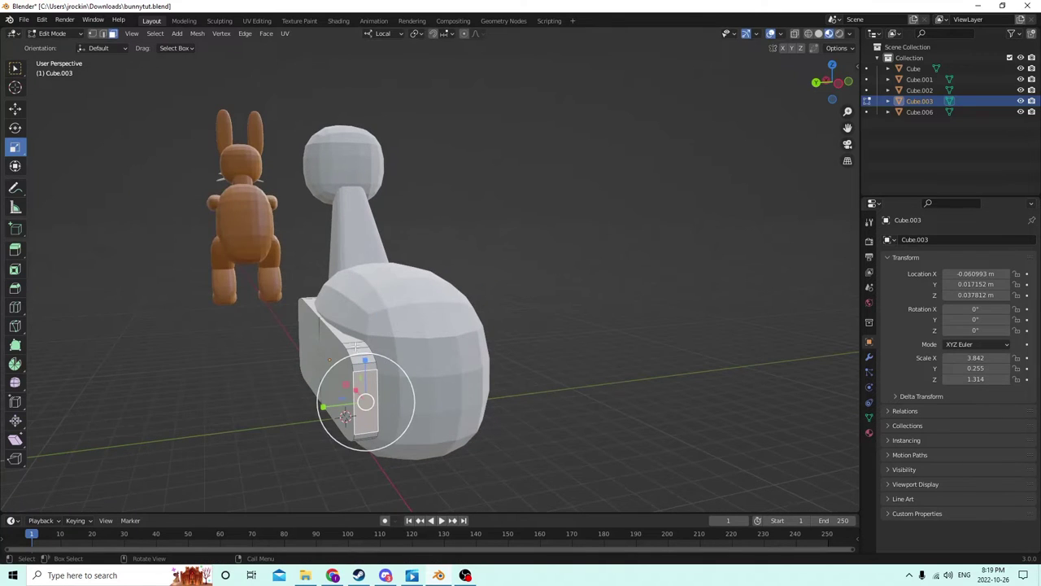
click(356, 345)
ctrl+click(356, 347)
middle_drag(356, 348, 384, 349)
ctrl+click(376, 342)
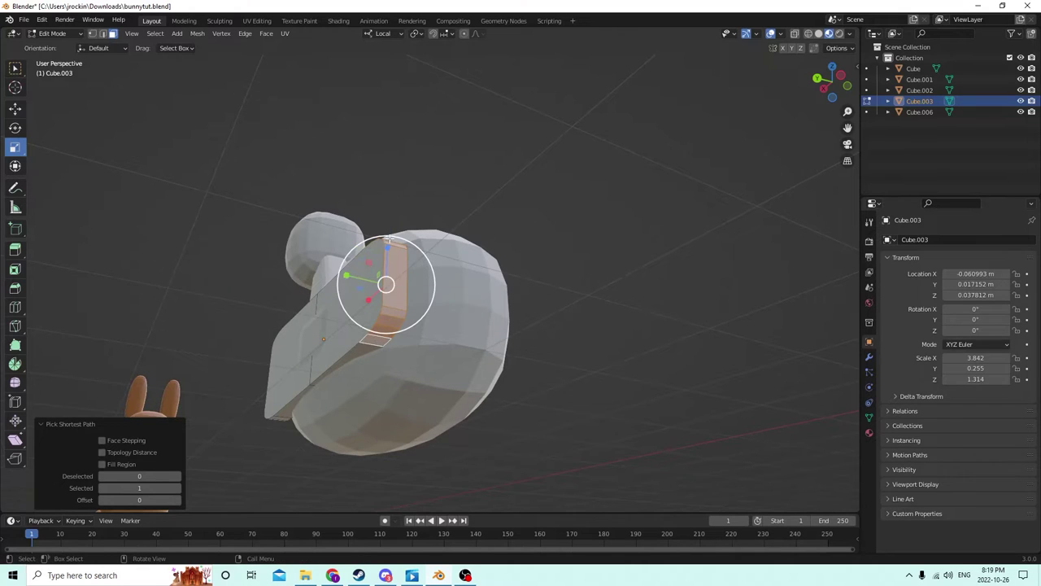
key(s)
key(z)
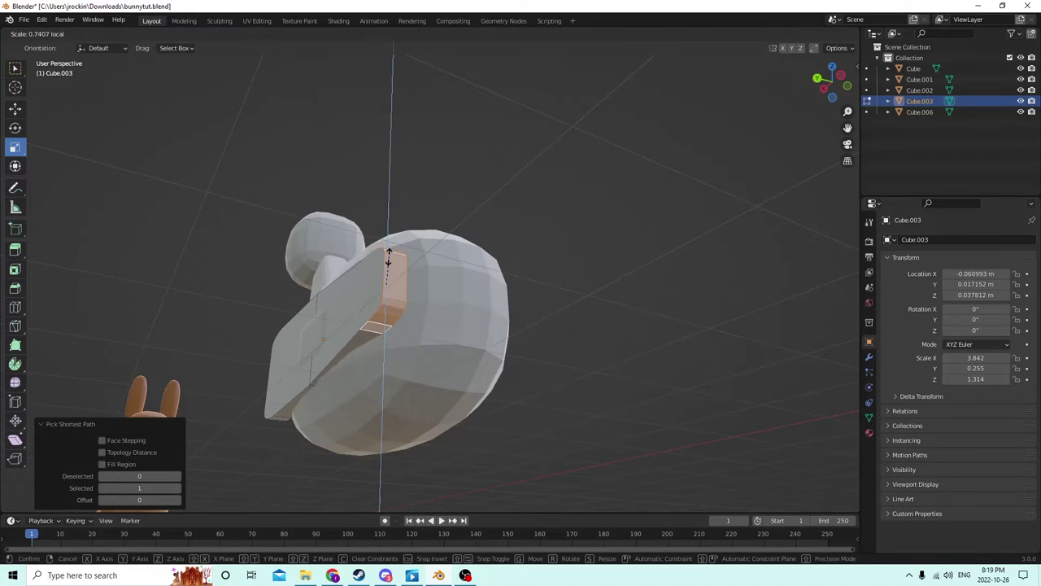
click(388, 263)
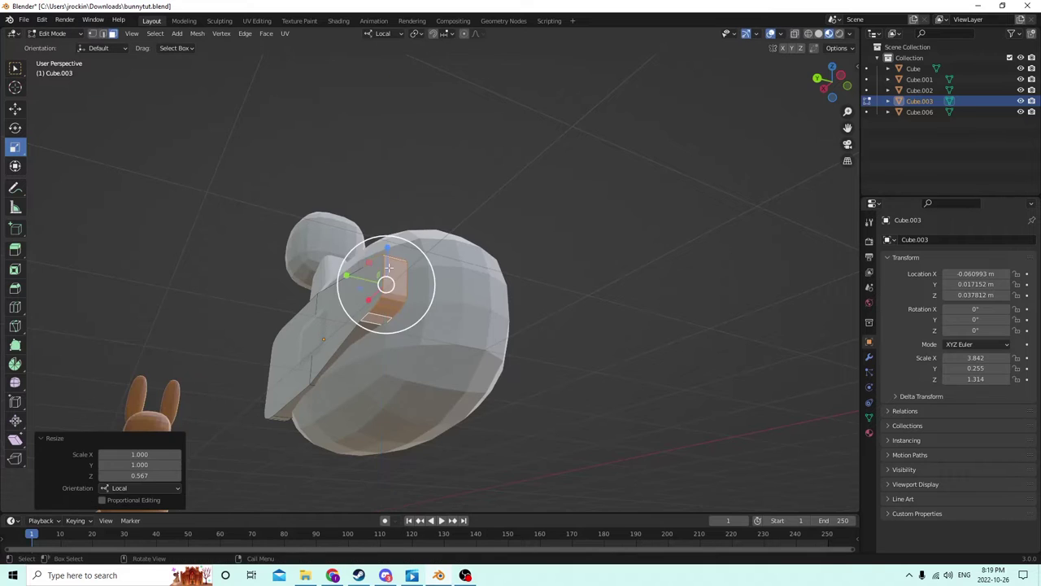
Step: Slide the whole panel outward along Y to about 0.030128 m in Object Mode
middle_drag(383, 284, 523, 332)
click(679, 255)
middle_drag(680, 255, 734, 306)
key(Tab)
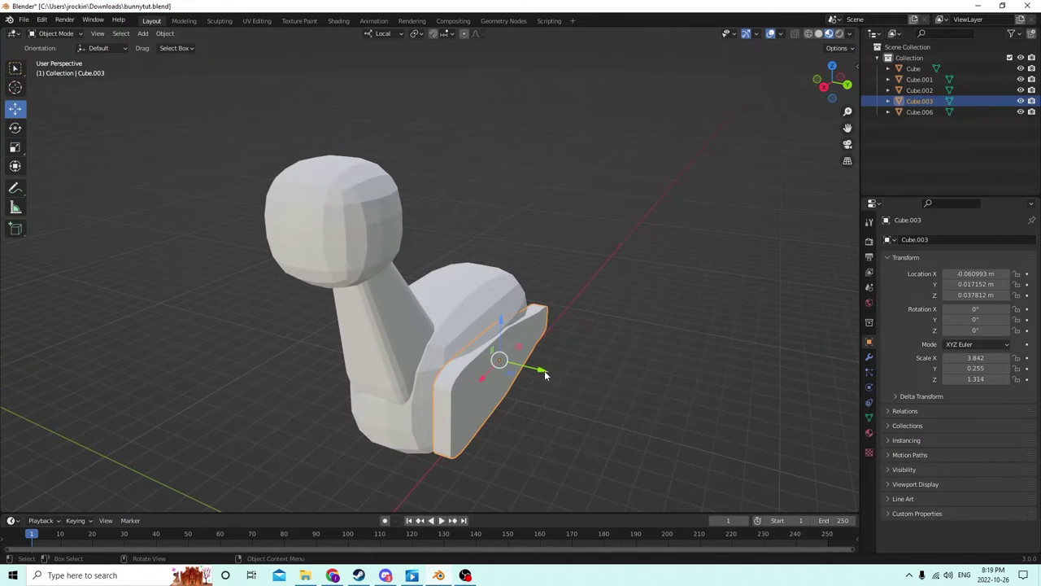
drag(544, 372, 581, 367)
middle_drag(581, 367, 285, 386)
Step: Select faces across the panel and slide them along X
key(Tab)
scroll(542, 362, up, 2)
click(521, 366)
ctrl+click(561, 327)
ctrl+click(333, 397)
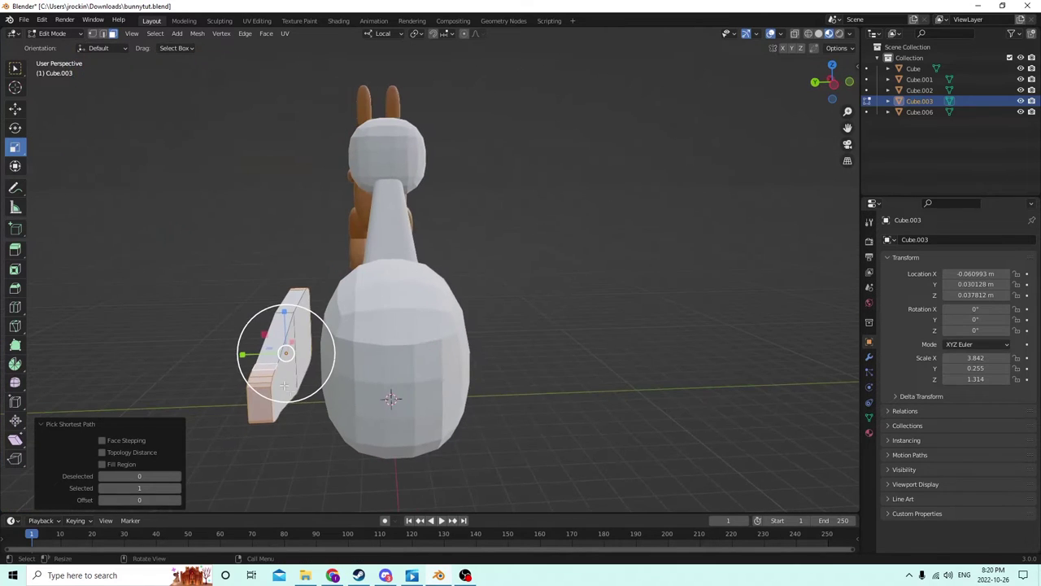
click(15, 109)
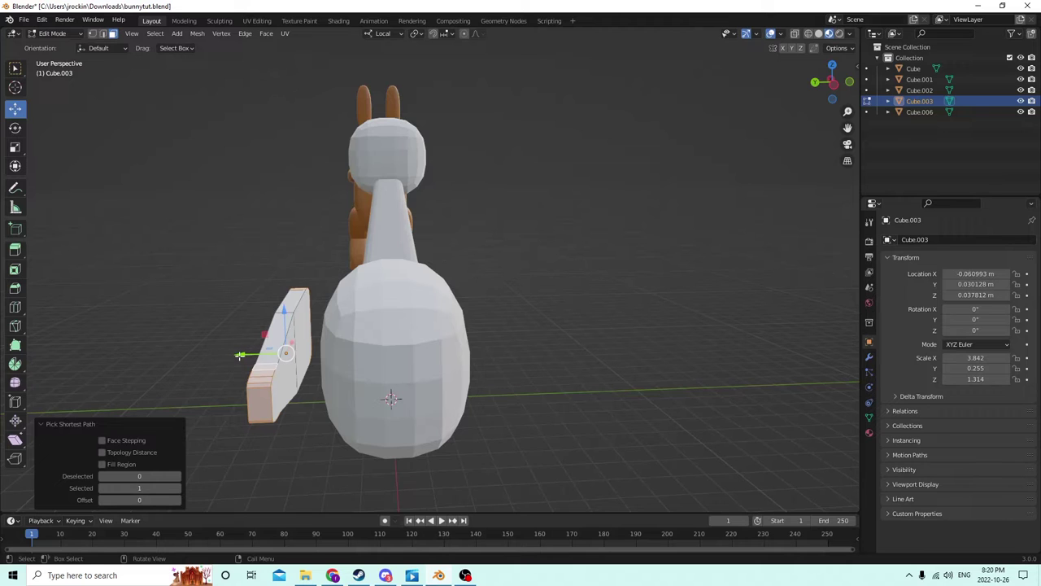
drag(240, 355, 241, 355)
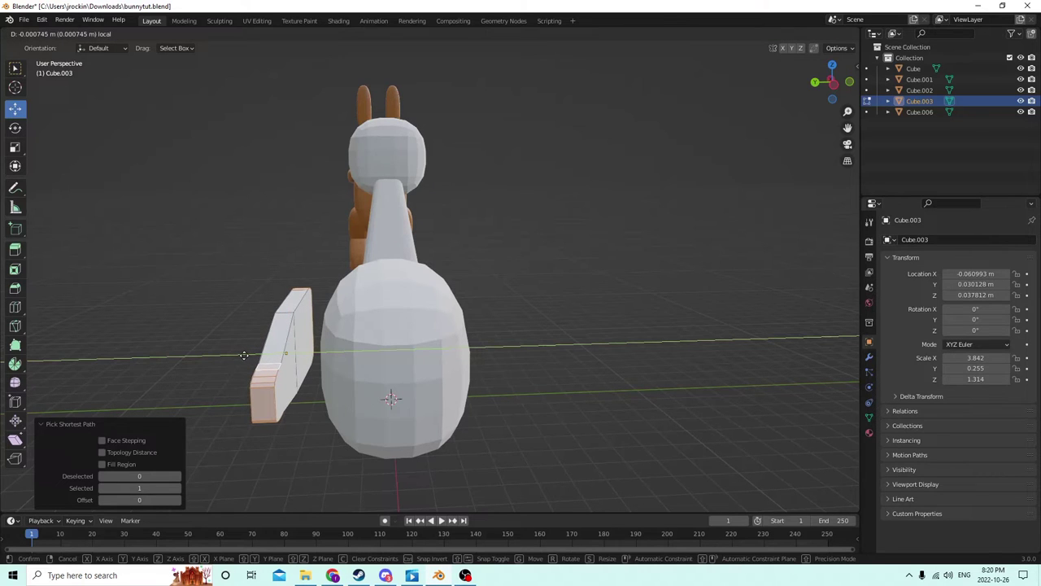
drag(245, 355, 242, 352)
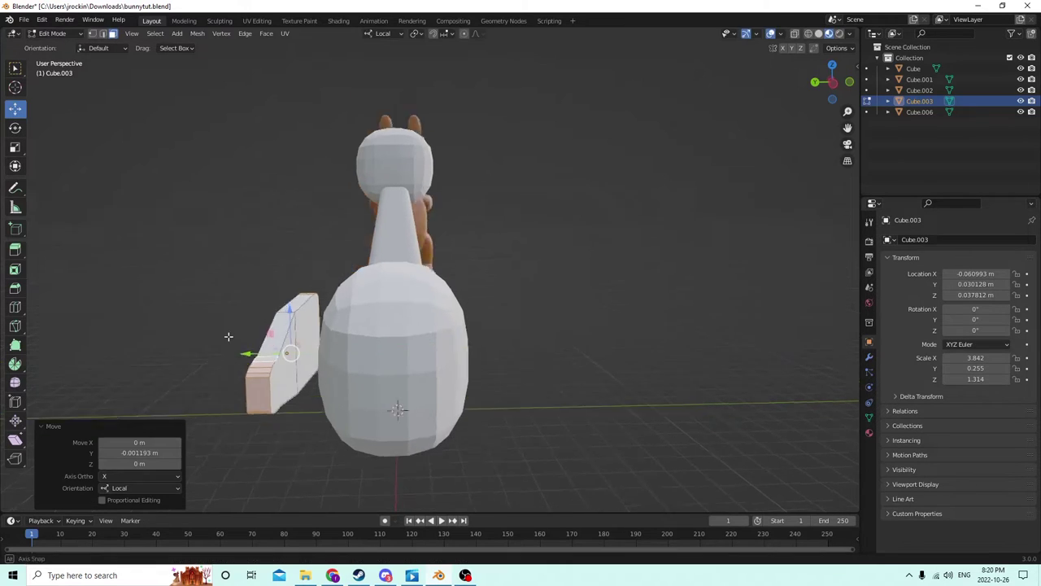
Step: Make the lower rear end faces thinner, narrowing them to 0.511 along Y, then exit Edit Mode
middle_drag(242, 352, 359, 359)
ctrl+click(277, 352)
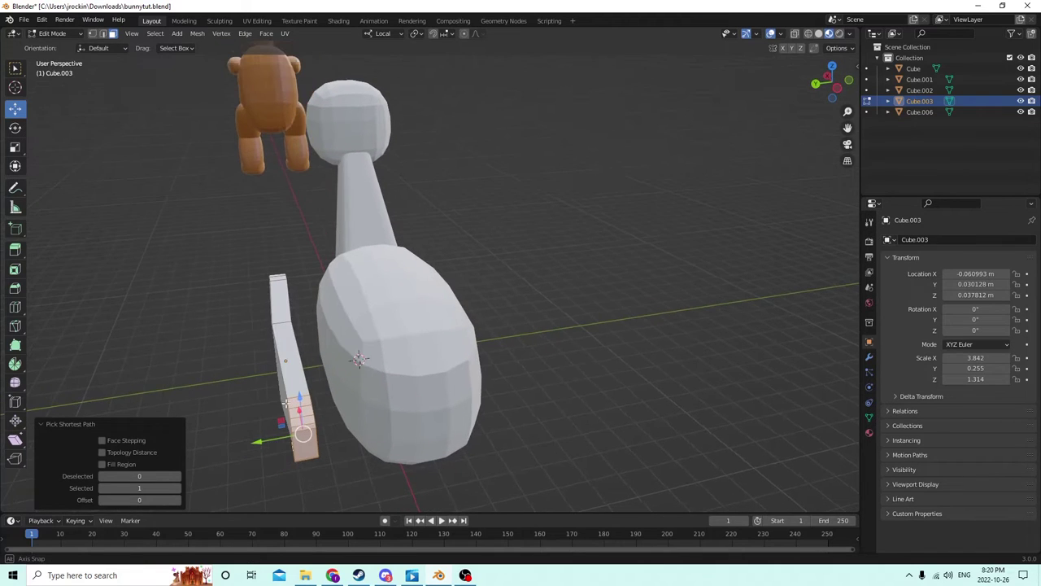
click(15, 149)
drag(260, 444, 285, 439)
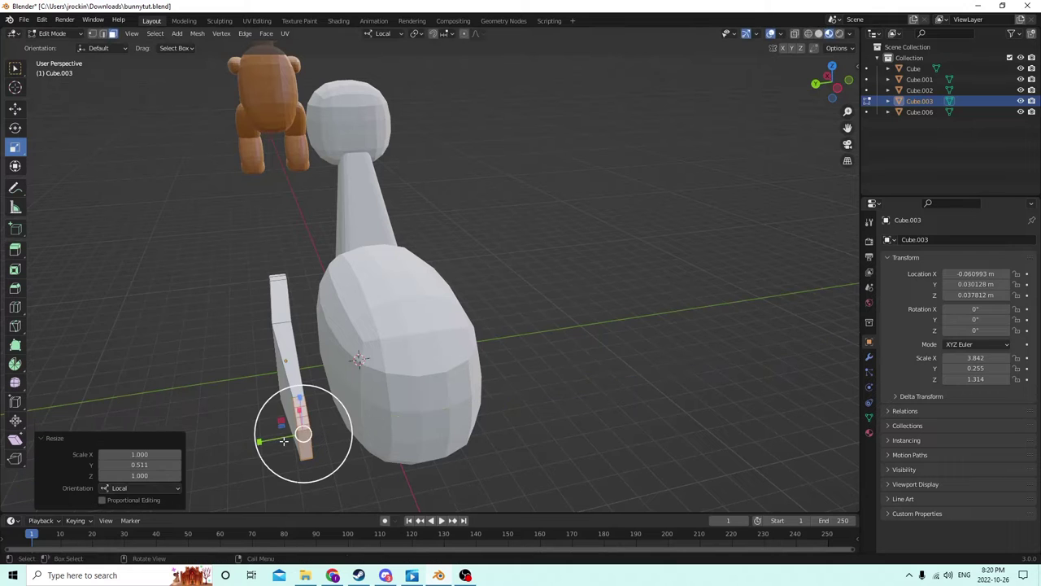
middle_drag(284, 439, 400, 296)
key(Tab)
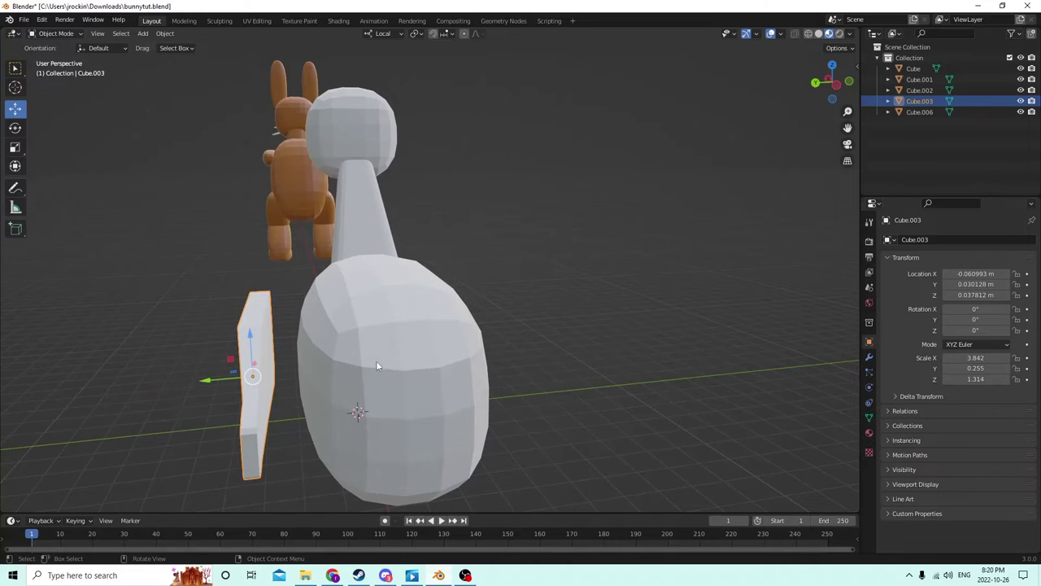
Step: Nudge Cube.003 along Y against the body, then duplicate it as Cube.004
middle_drag(376, 365, 370, 366)
drag(216, 393, 257, 383)
middle_drag(257, 383, 489, 370)
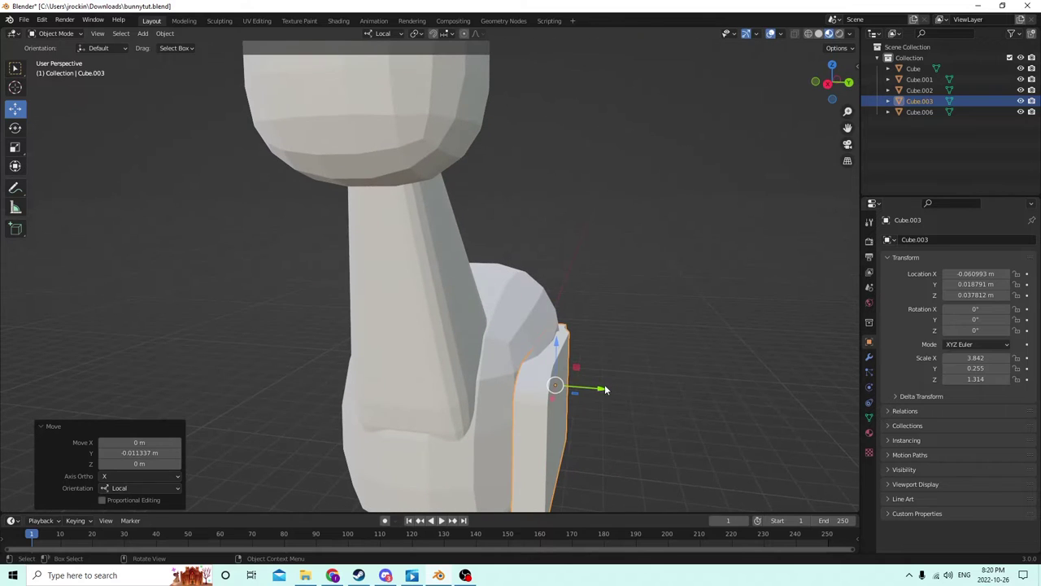
drag(604, 389, 595, 389)
middle_drag(595, 389, 556, 373)
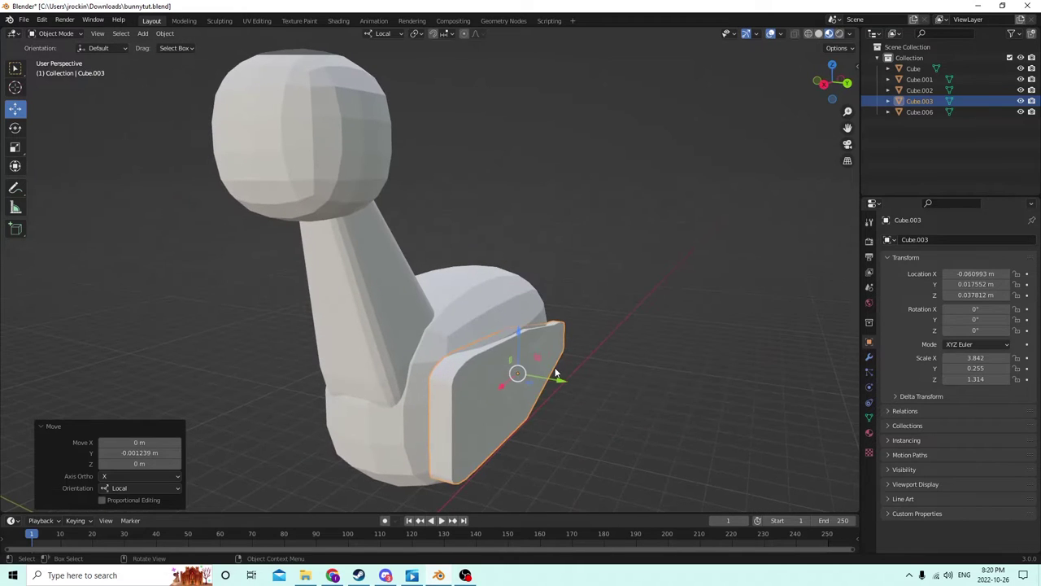
drag(562, 383, 564, 380)
middle_drag(564, 380, 536, 399)
key(shift+d)
right_click(602, 353)
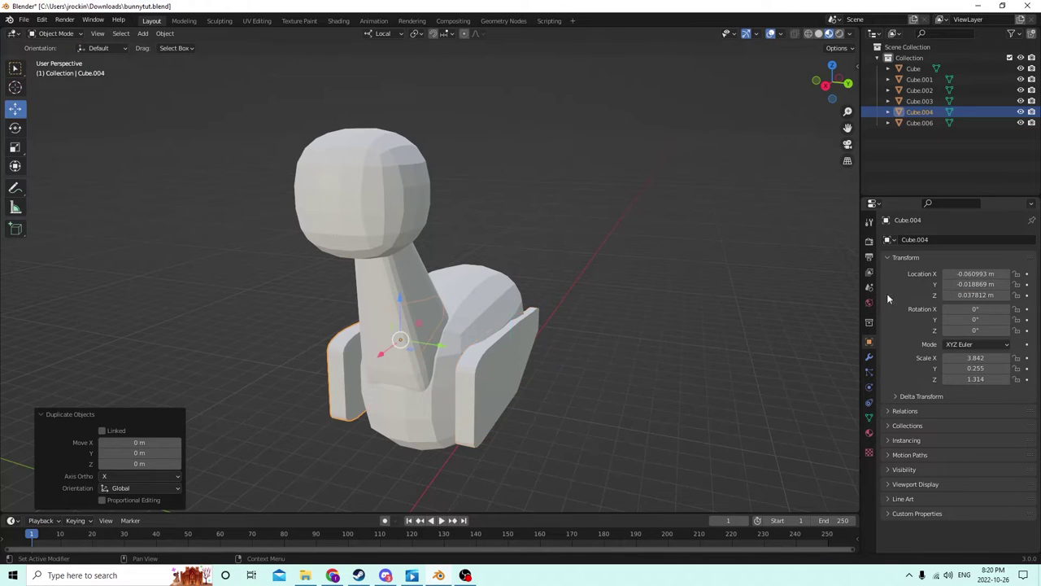
Step: Switch to Solid shading and select only the copied panel Cube.004
middle_drag(813, 298, 752, 295)
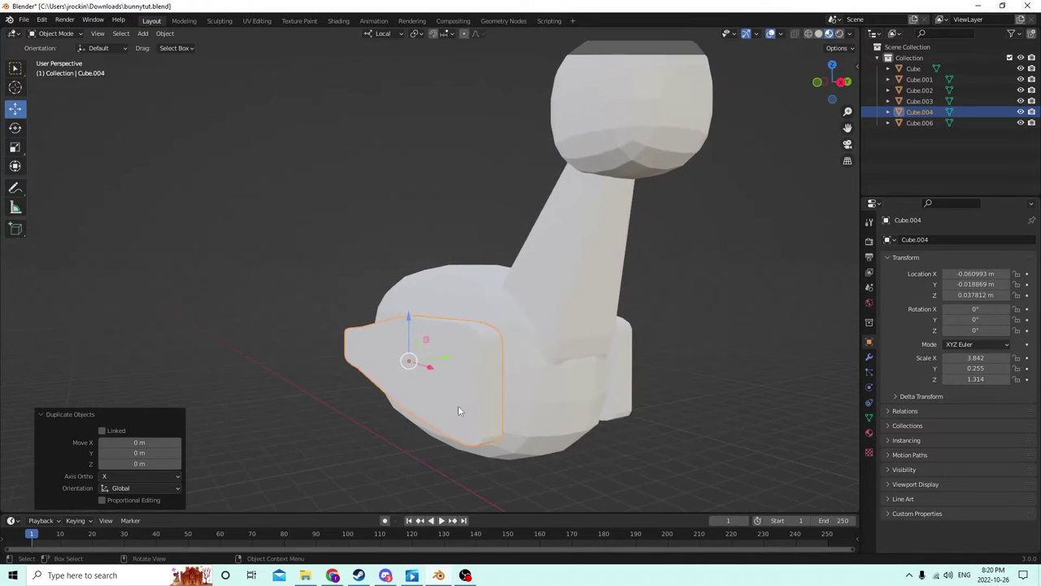
middle_drag(492, 387, 459, 350)
click(820, 34)
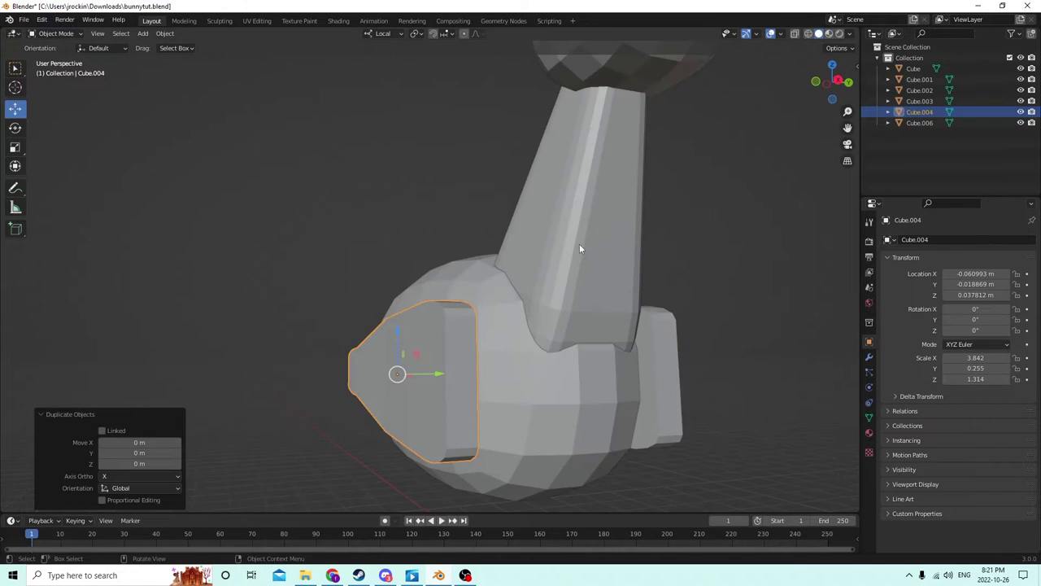
middle_drag(579, 248, 424, 410)
middle_drag(435, 440, 491, 410)
shift+click(398, 400)
middle_drag(397, 401, 498, 358)
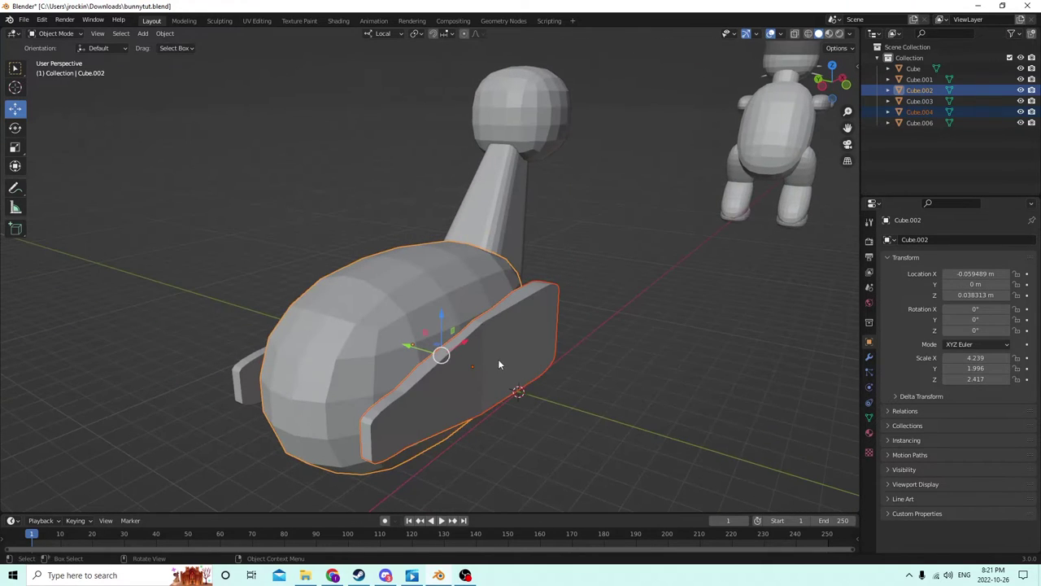
click(745, 356)
click(538, 361)
Step: In Edit Mode, shift the panel's edge face strip along its width toward the body
key(Tab)
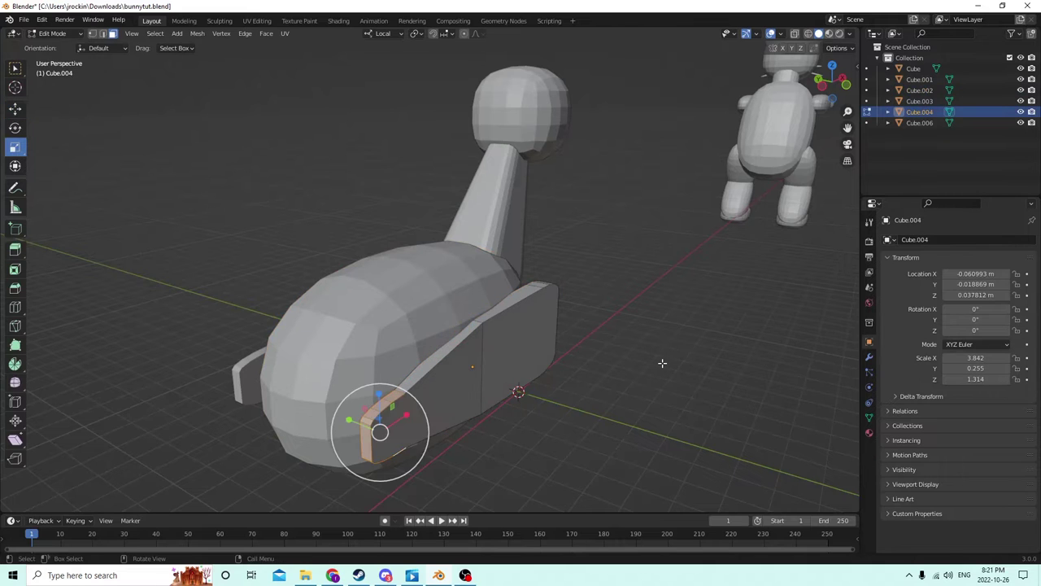
middle_drag(662, 364, 236, 432)
scroll(497, 400, up, 5)
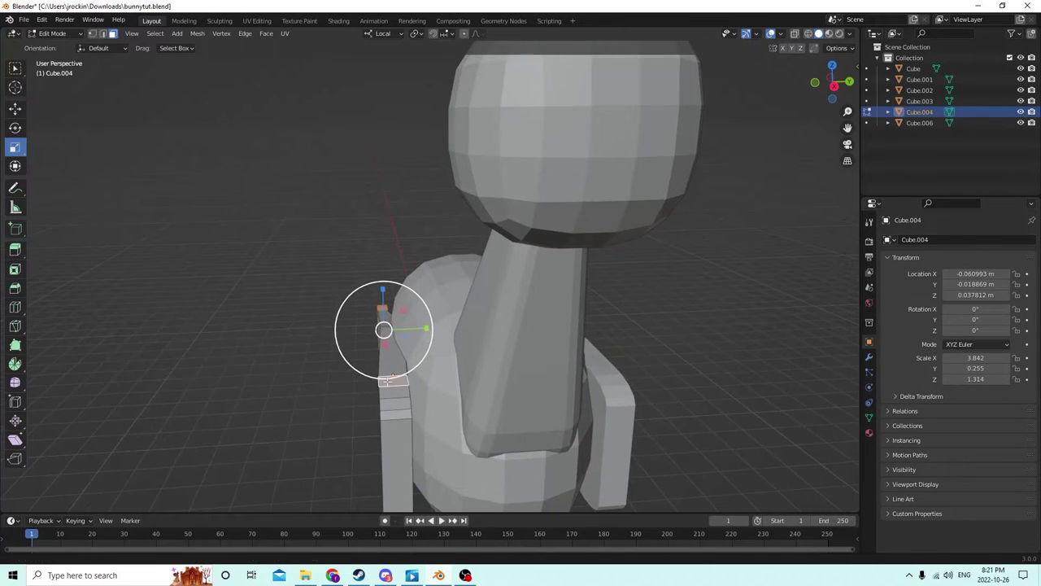
middle_drag(390, 380, 493, 221)
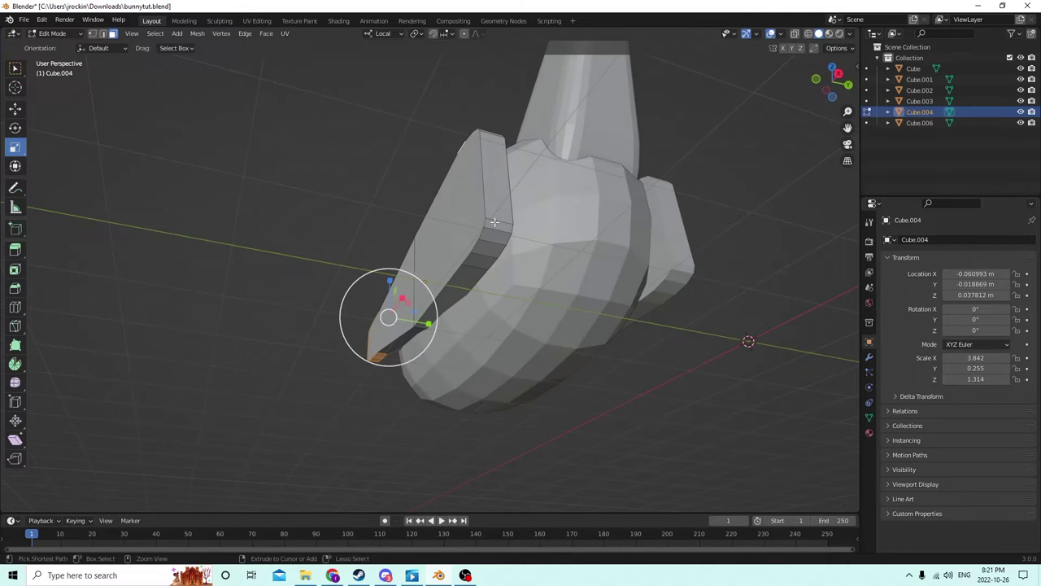
ctrl+click(474, 271)
middle_drag(469, 277, 436, 349)
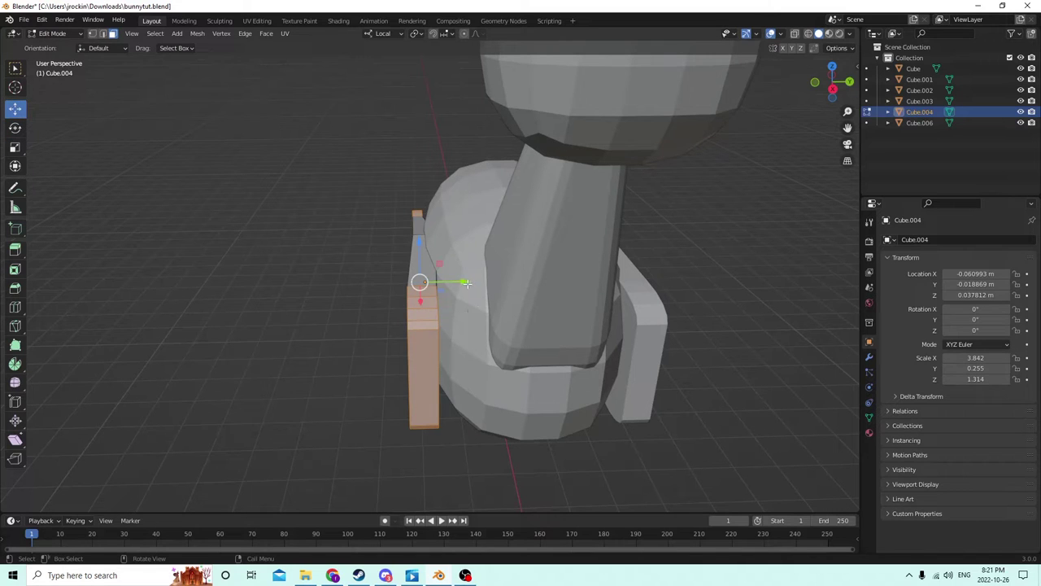
drag(466, 282, 478, 285)
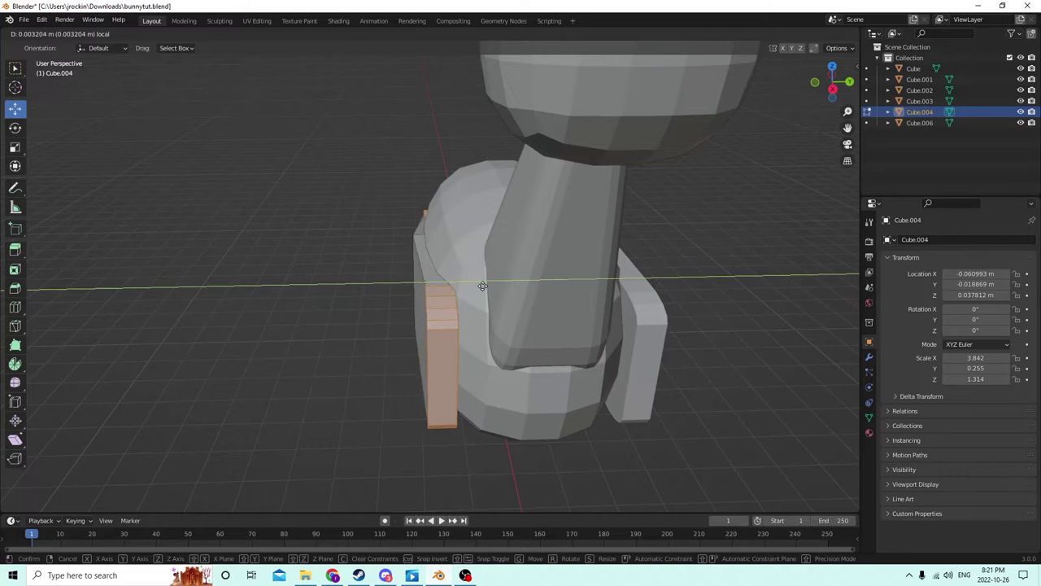
drag(482, 285, 482, 285)
middle_drag(482, 286, 478, 218)
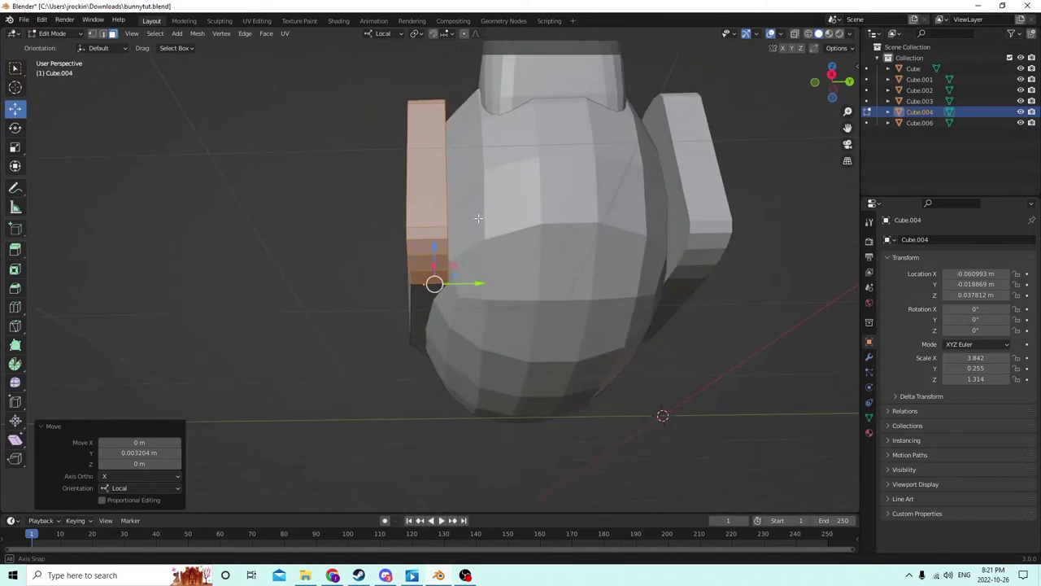
drag(481, 284, 490, 284)
middle_drag(490, 284, 447, 333)
Step: Nudge Cube.004 to Y -0.019507 m against the body, then open the body Cube.002 in Edit Mode
key(Tab)
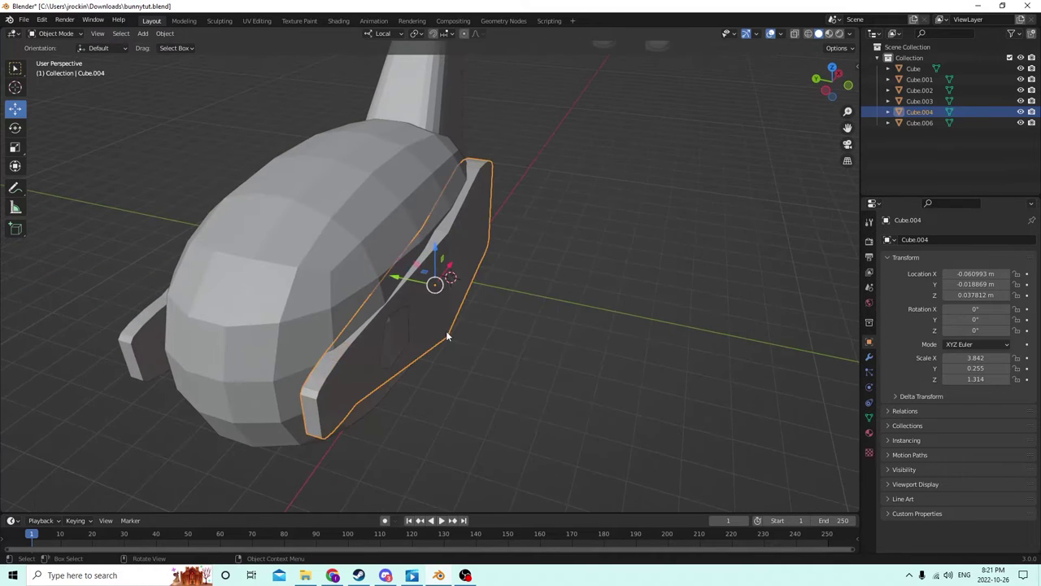
drag(399, 279, 400, 279)
middle_drag(400, 279, 291, 265)
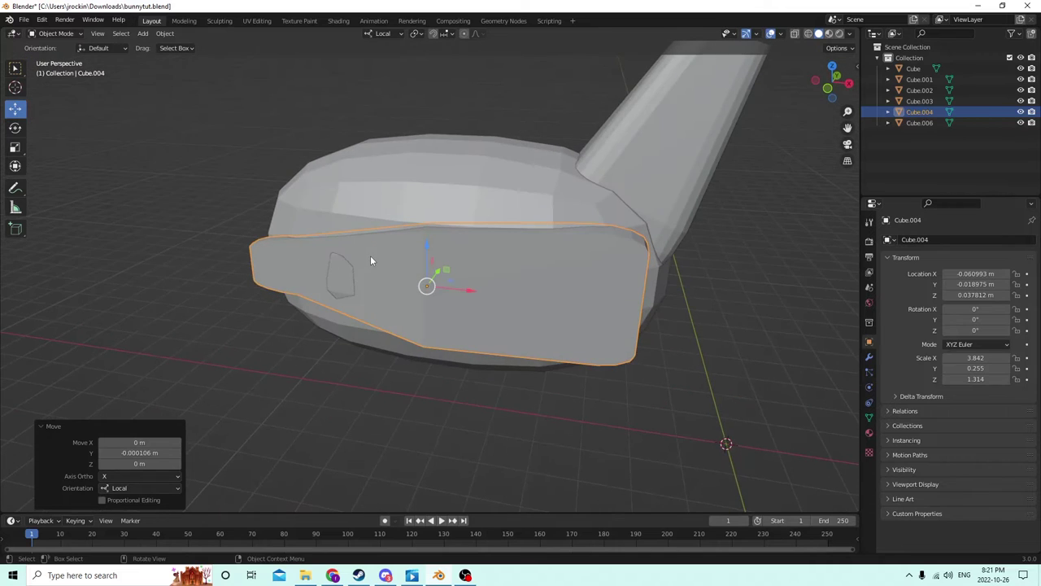
middle_drag(370, 255, 422, 274)
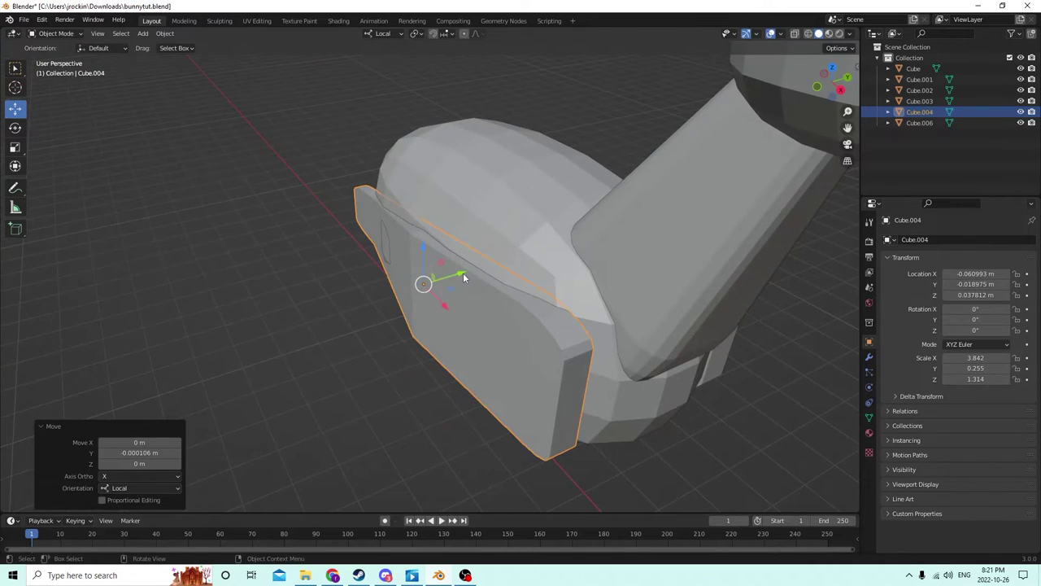
drag(464, 278, 465, 279)
middle_drag(465, 278, 458, 309)
click(491, 317)
key(Tab)
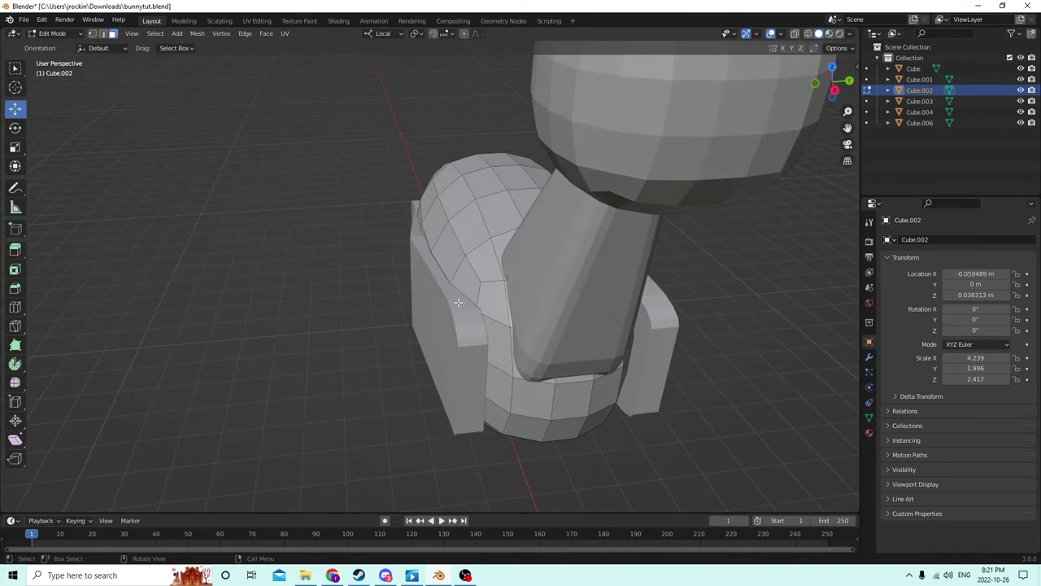
Step: Switch from the body to the left panel's mesh and shift its edge face strip along the width
key(Tab)
click(437, 310)
key(Tab)
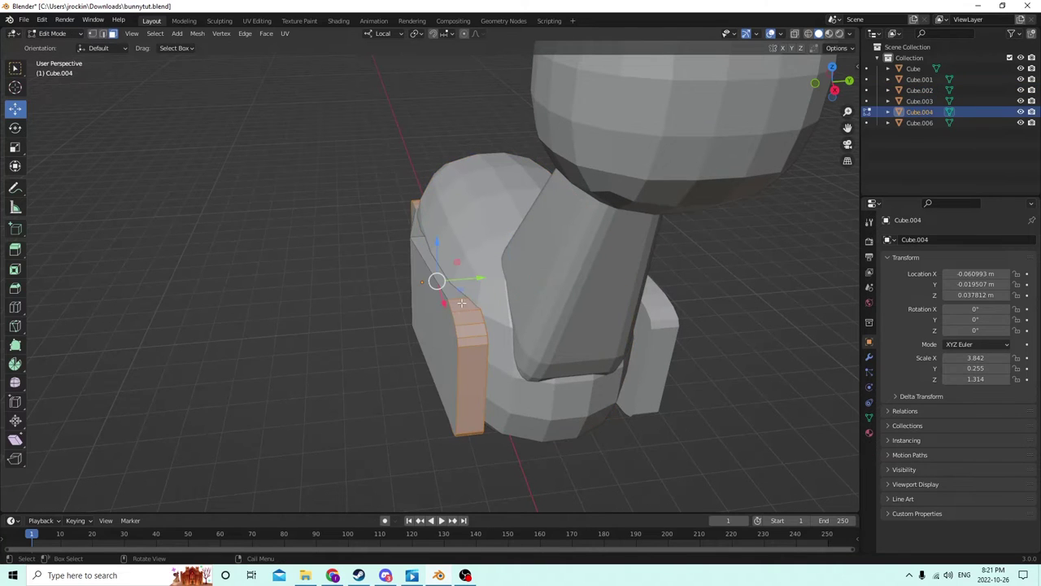
middle_drag(458, 302, 480, 202)
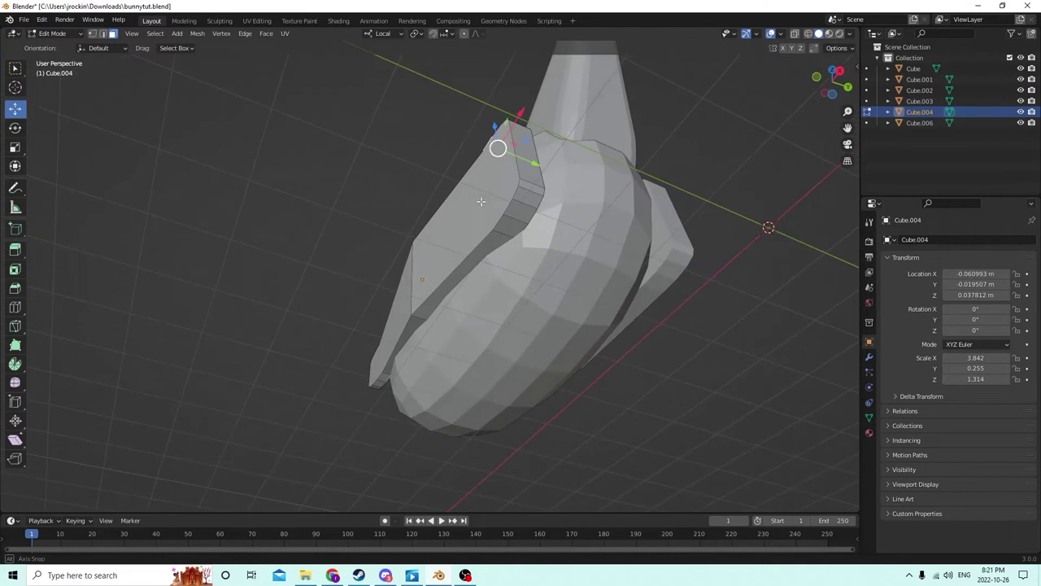
ctrl+click(518, 237)
middle_drag(518, 236, 472, 291)
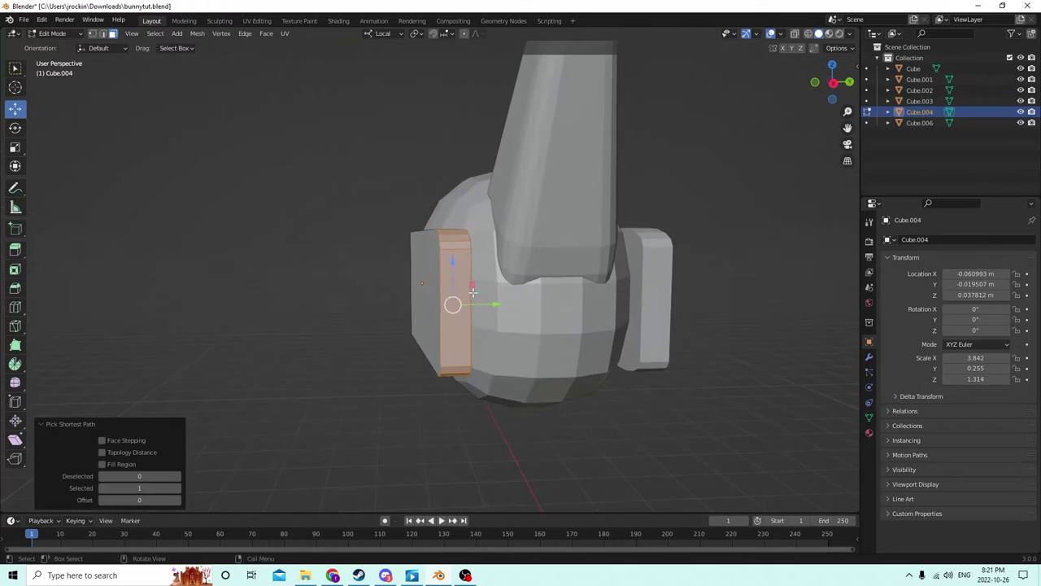
drag(495, 304, 506, 306)
middle_drag(506, 305, 491, 334)
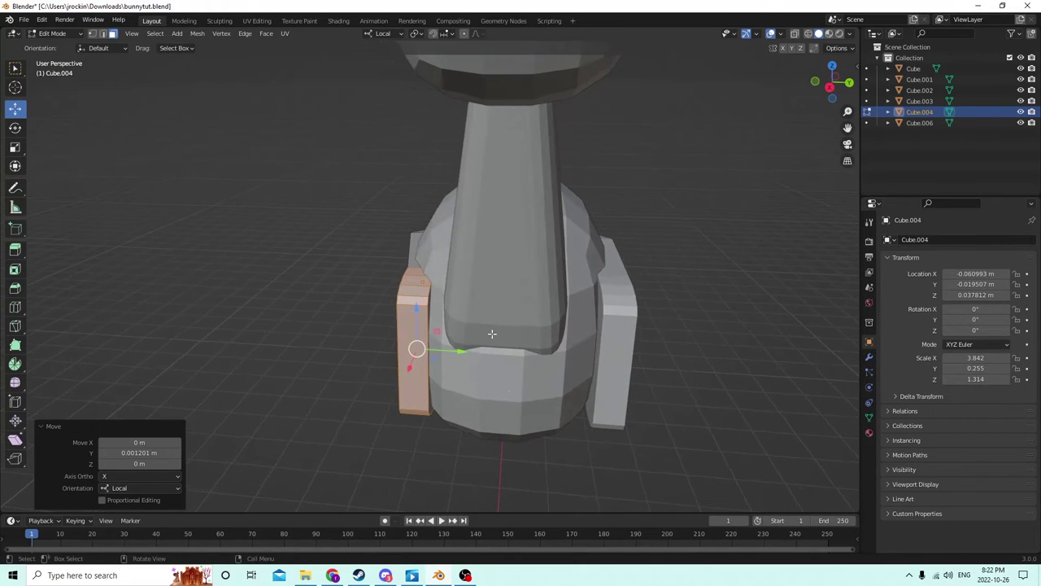
Step: Select further faces on the panel and slide them along its width
shift+click(408, 297)
middle_drag(411, 304, 478, 238)
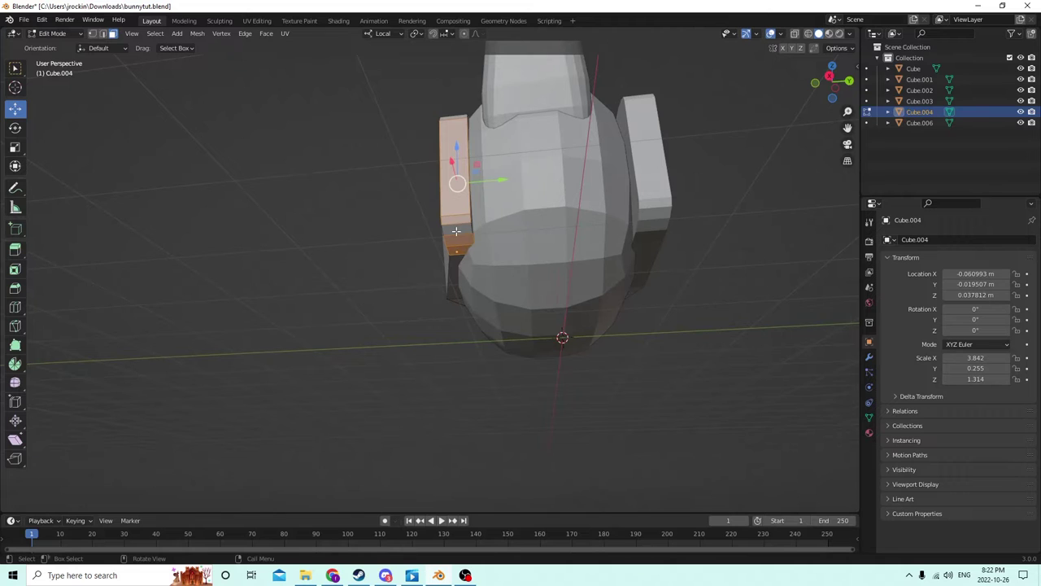
middle_drag(461, 231, 461, 293)
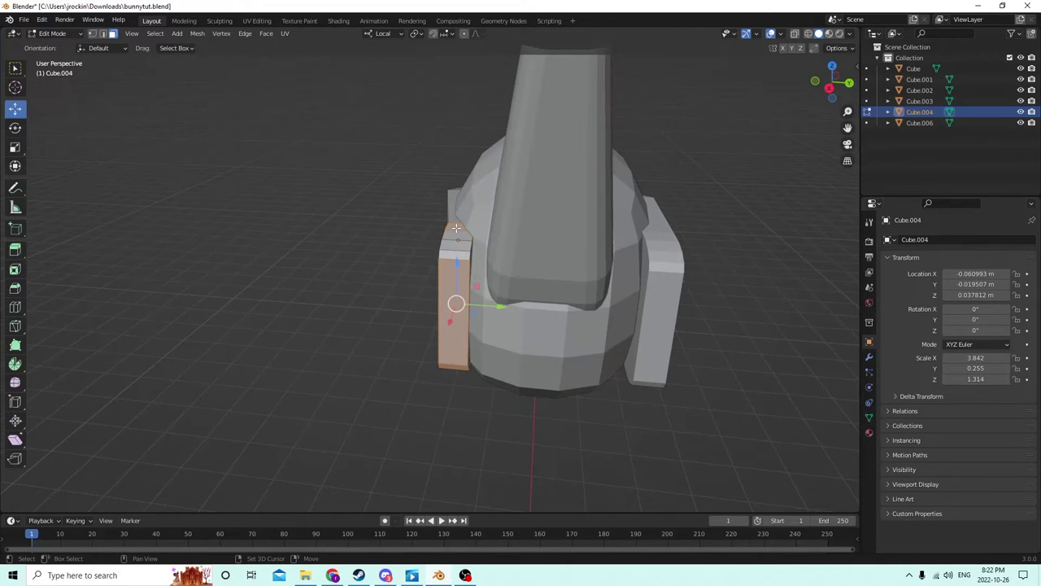
middle_drag(478, 260, 483, 288)
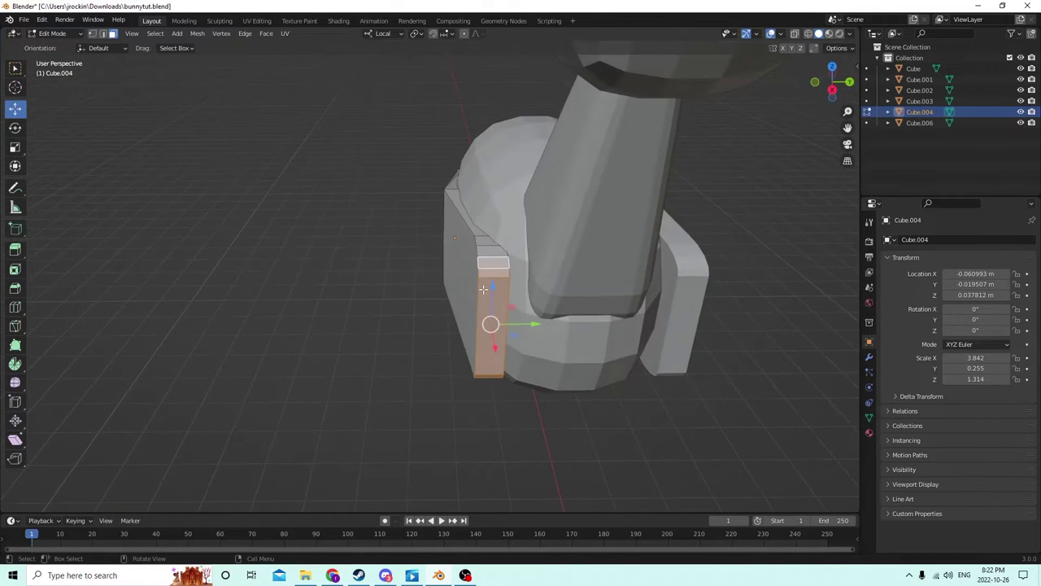
drag(527, 325, 540, 325)
middle_drag(540, 325, 514, 216)
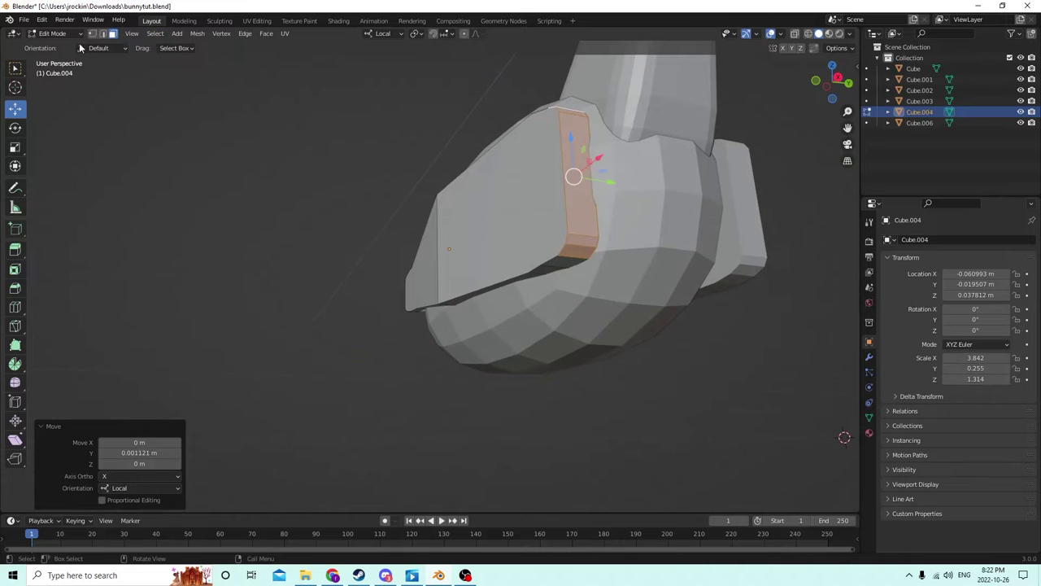
middle_drag(203, 69, 429, 163)
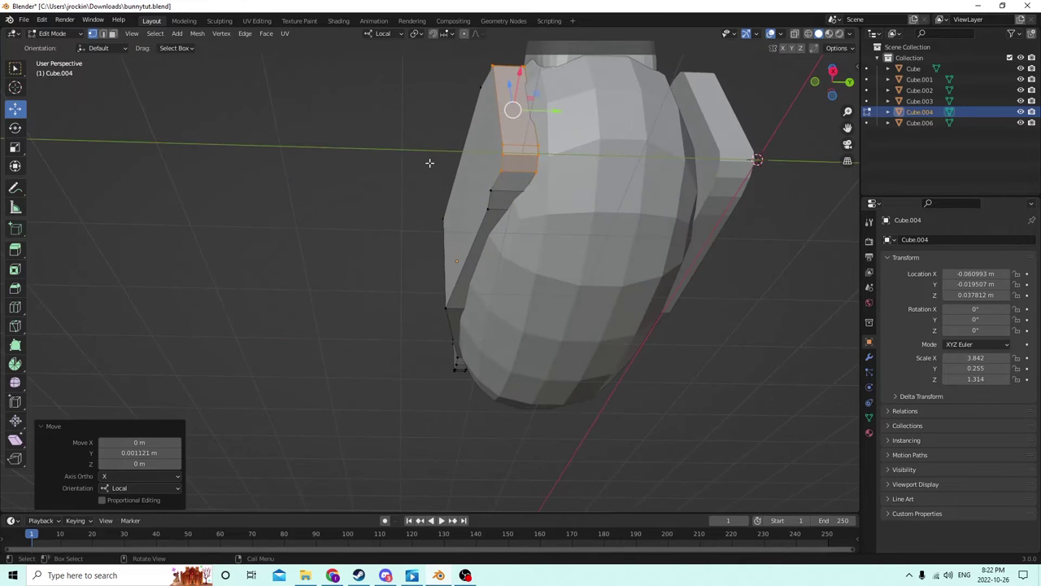
click(491, 193)
middle_drag(490, 193, 502, 292)
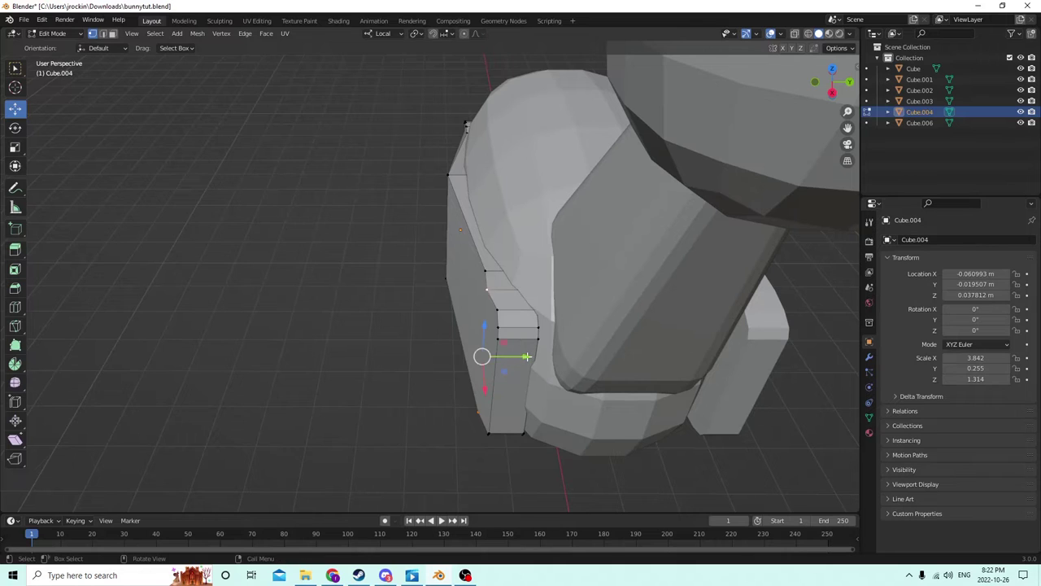
drag(526, 356, 531, 357)
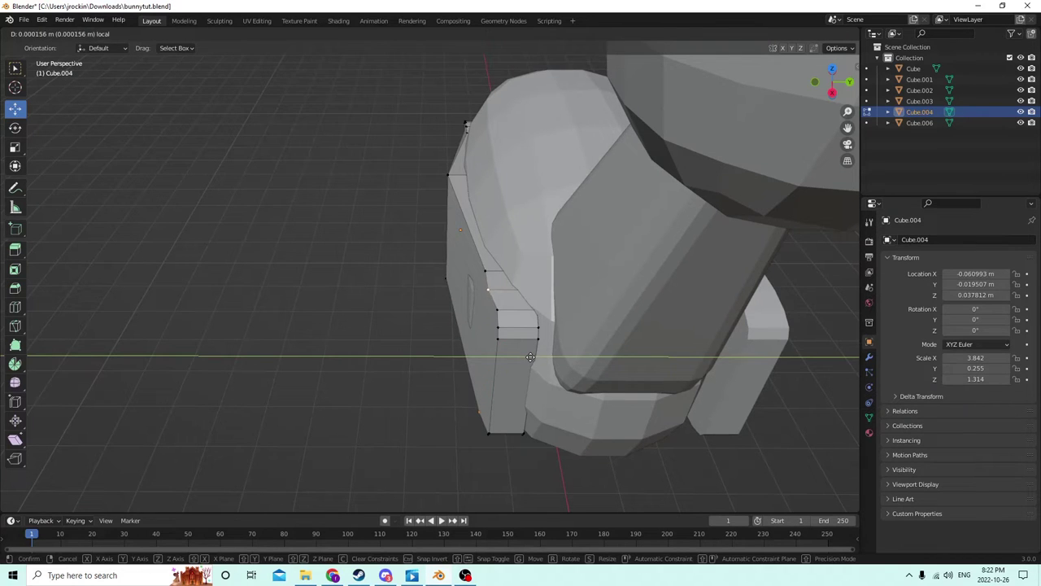
drag(533, 356, 533, 357)
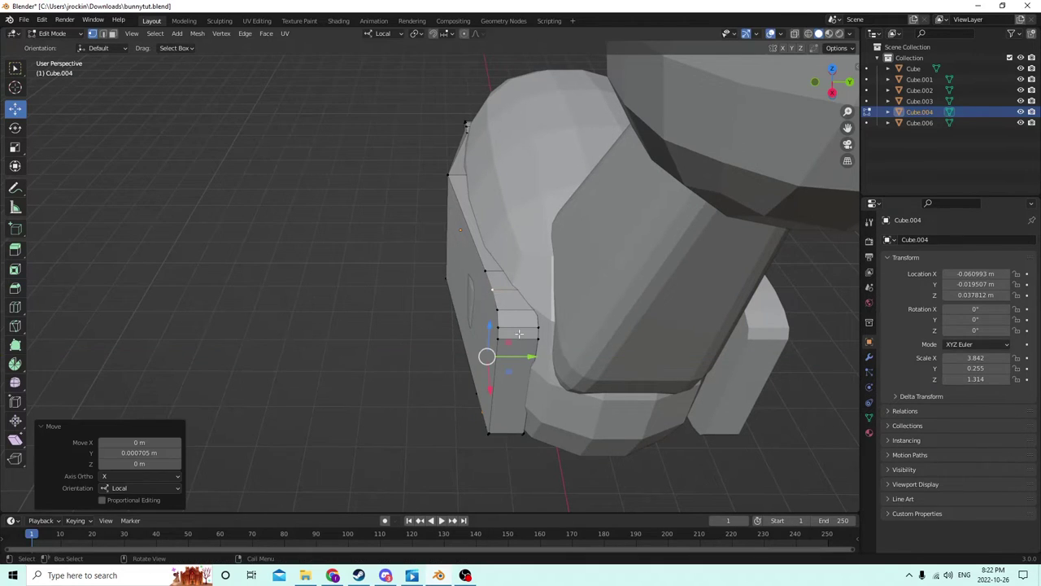
Step: Push the panel's top vertices about 0.000458 m along local Y and exit Edit Mode
click(483, 270)
middle_drag(483, 271, 491, 173)
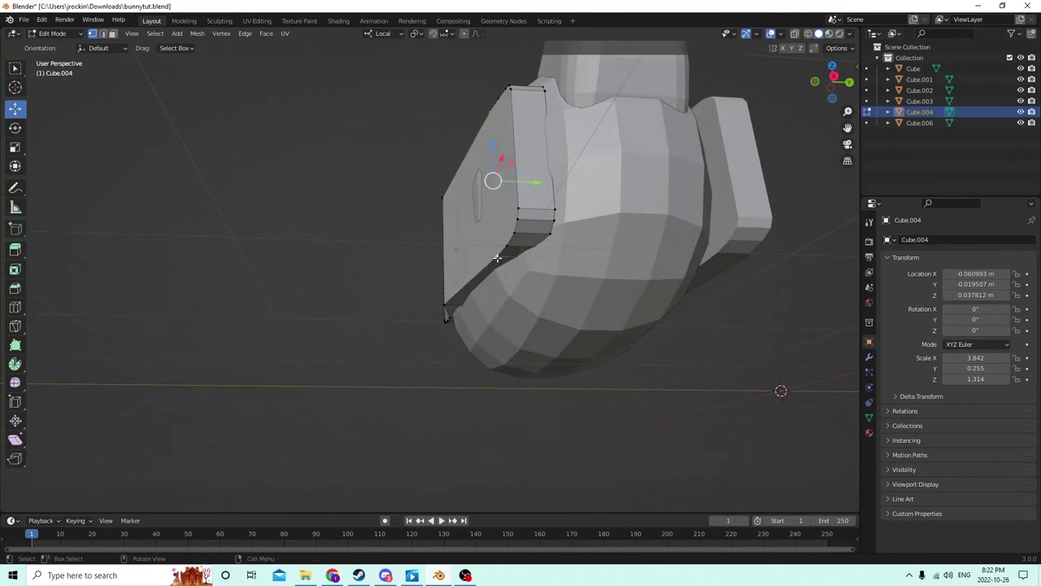
middle_drag(497, 258, 519, 210)
drag(503, 224, 494, 225)
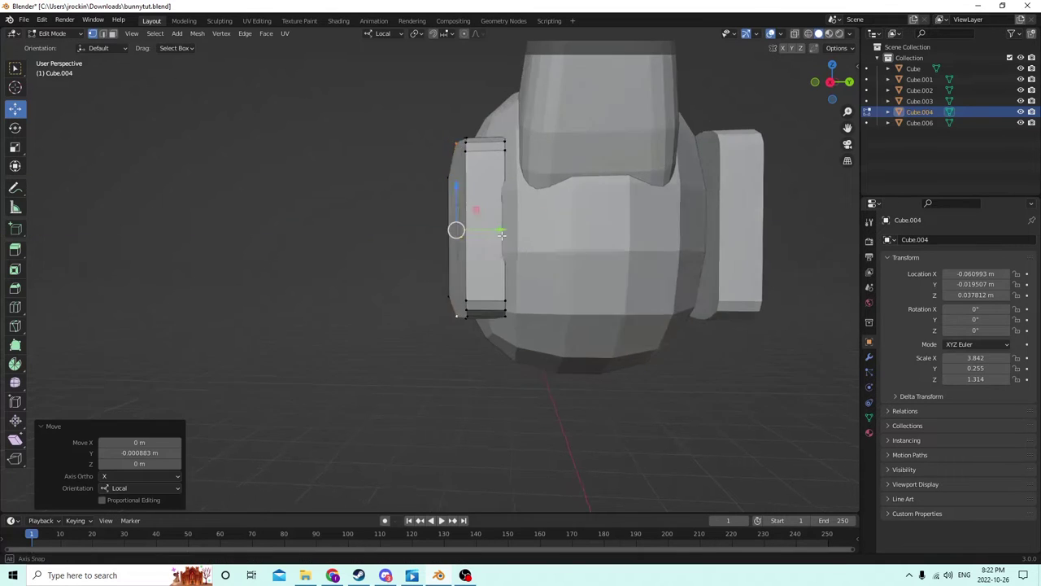
middle_drag(494, 225, 500, 169)
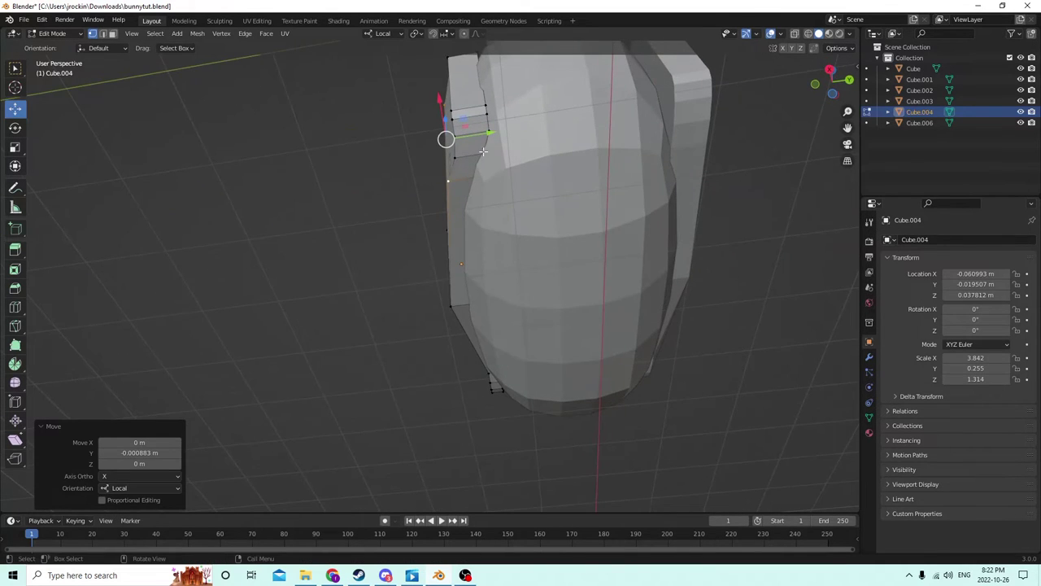
drag(488, 134, 491, 137)
middle_drag(491, 137, 521, 182)
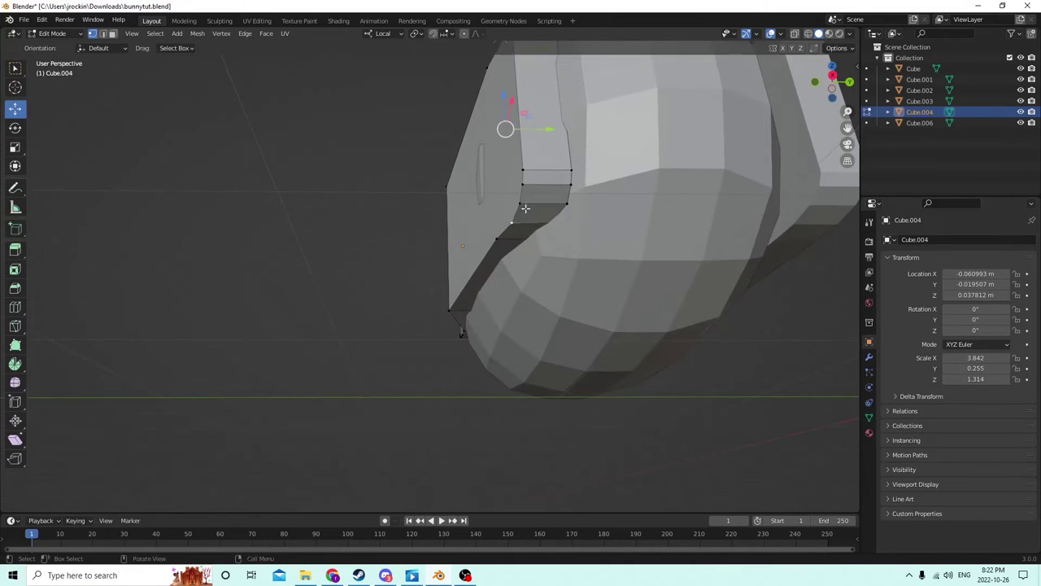
drag(545, 130, 538, 126)
middle_drag(539, 127, 530, 248)
key(Tab)
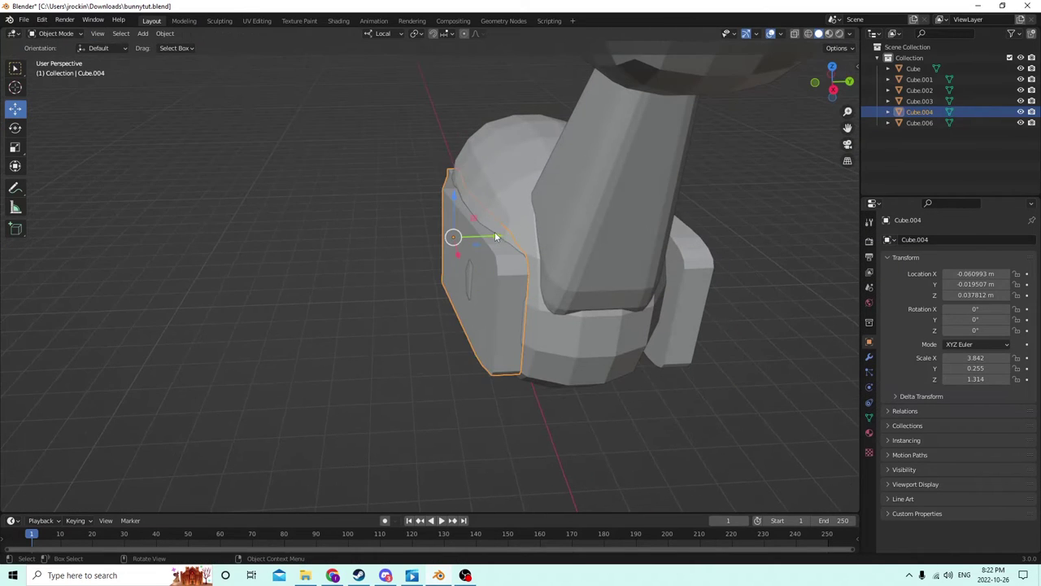
Step: Nudge the left panel along local Y, then select the right side panel Cube.003
drag(495, 236, 492, 229)
middle_drag(493, 230, 469, 214)
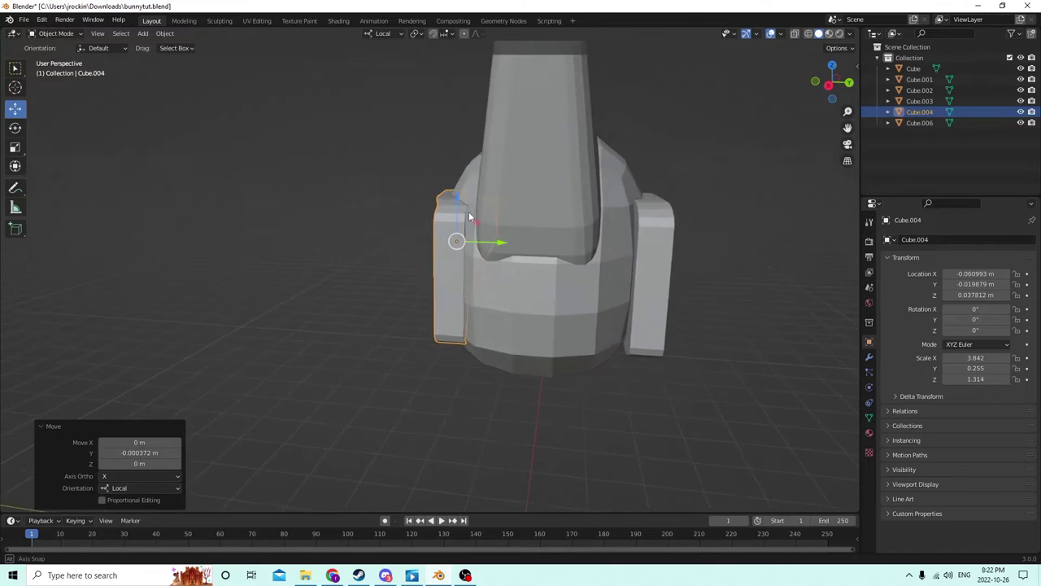
click(638, 266)
scroll(638, 266, up, 5)
middle_drag(638, 265, 587, 265)
Step: Raise the right panel's top face slightly and shift it along local Y
key(Tab)
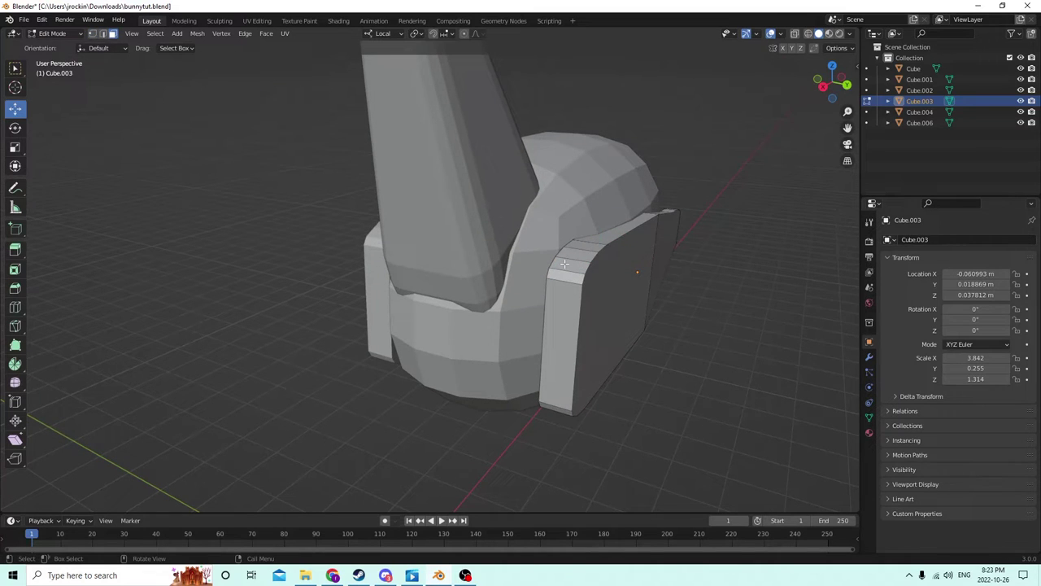
drag(575, 256, 578, 251)
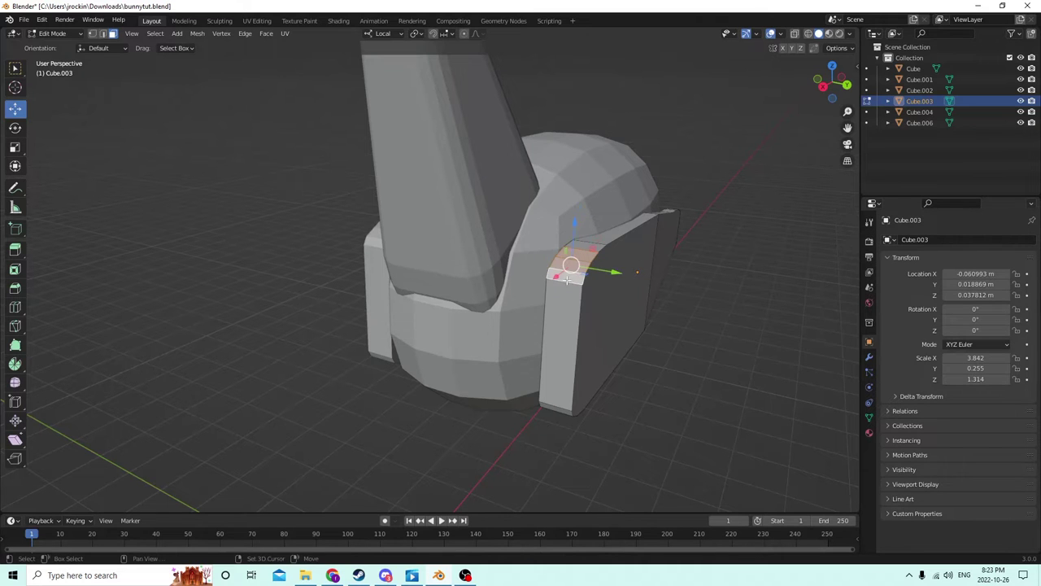
middle_drag(567, 295, 533, 209)
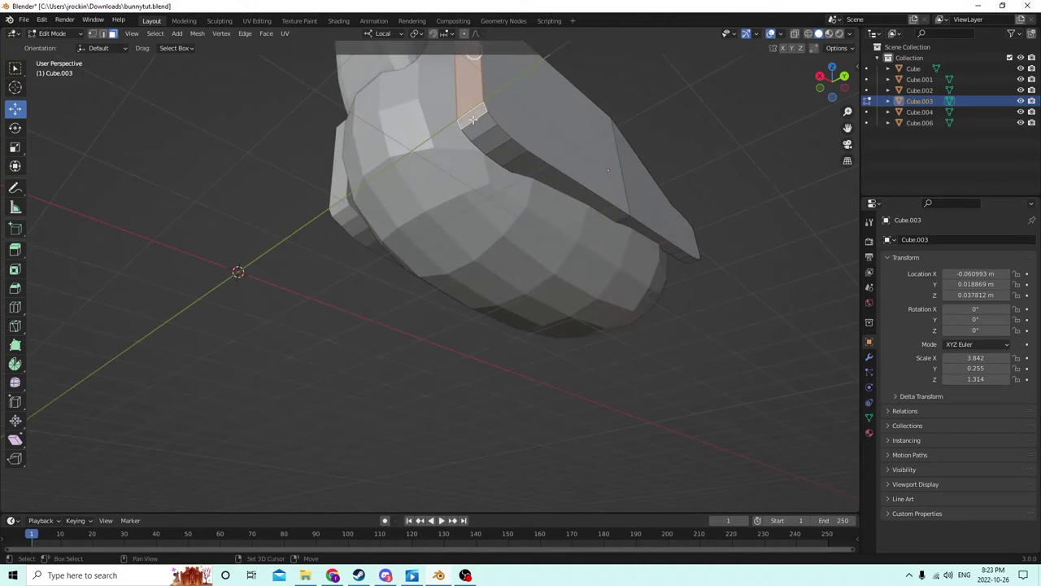
middle_drag(492, 145, 623, 278)
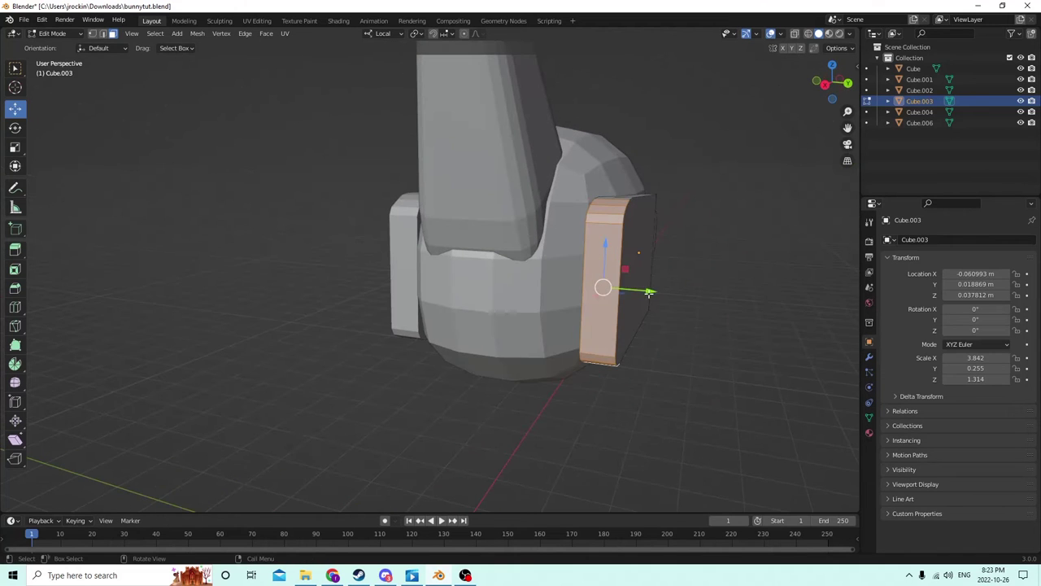
drag(648, 293, 623, 290)
middle_drag(623, 290, 773, 163)
scroll(741, 110, down, 4)
key(Tab)
Step: Re-enter the right panel's mesh and select the edge loop around its outer face
click(697, 157)
scroll(778, 196, up, 5)
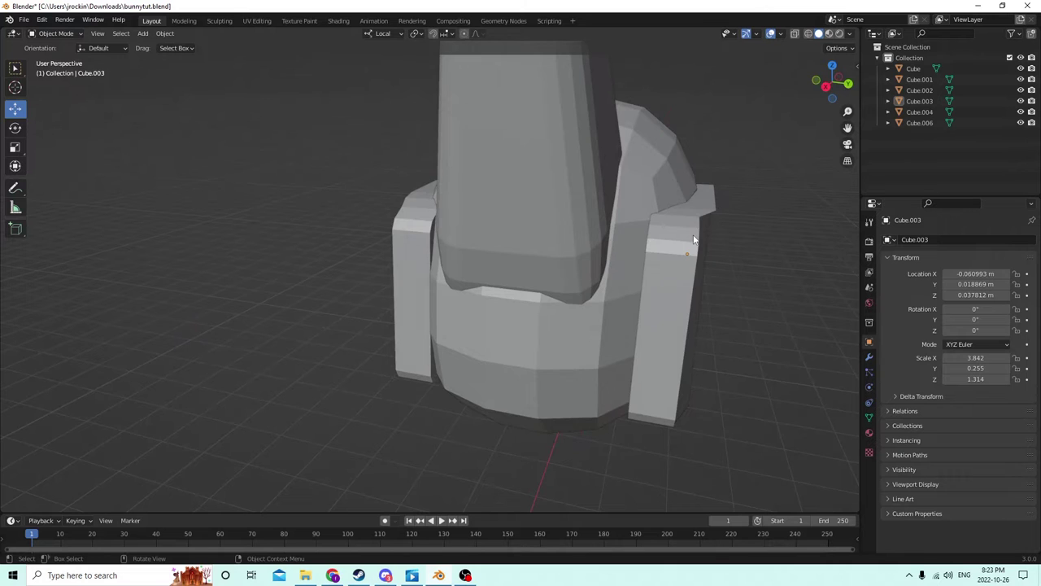
middle_drag(693, 239, 551, 238)
scroll(579, 252, down, 5)
key(Tab)
key(Tab)
key(Tab)
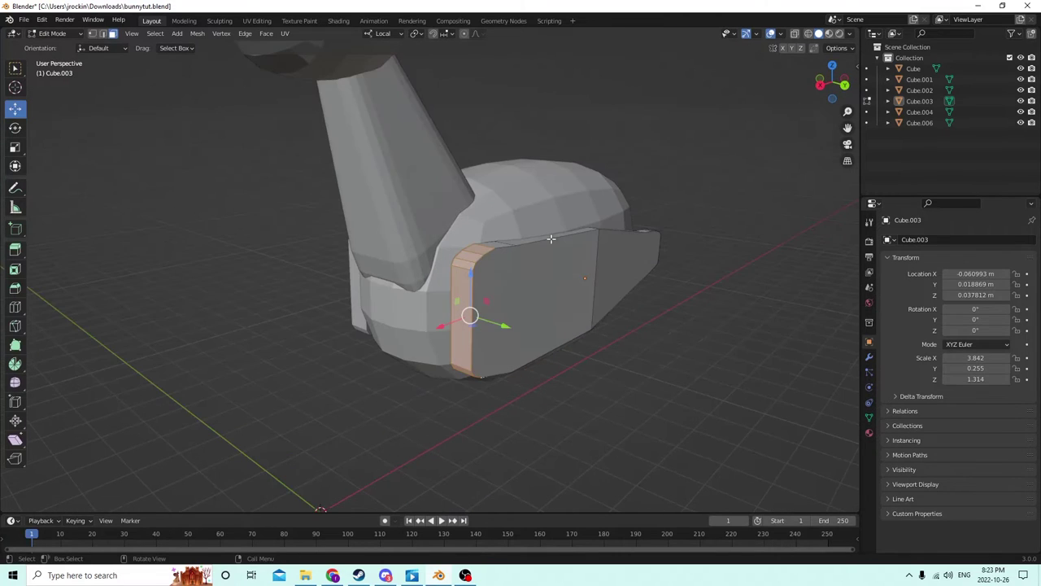
click(504, 247)
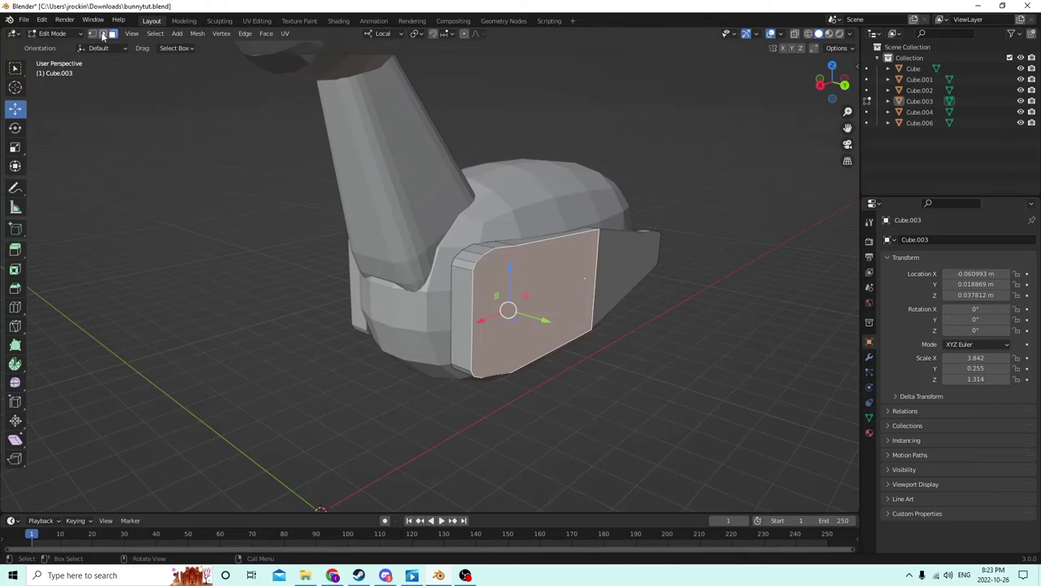
click(103, 34)
click(498, 252)
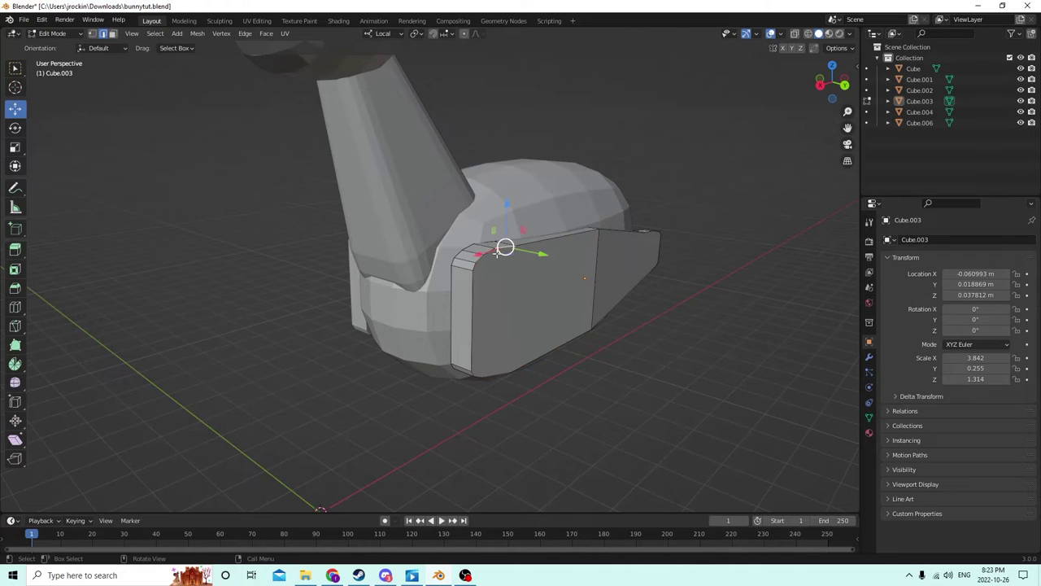
middle_drag(476, 255, 488, 151)
middle_drag(502, 232, 472, 240)
alt+click(480, 200)
shift+click(460, 261)
Step: Bevel the outer edge loop by 0.000174 m, undo it, and return to Object Mode
key(ctrl+b)
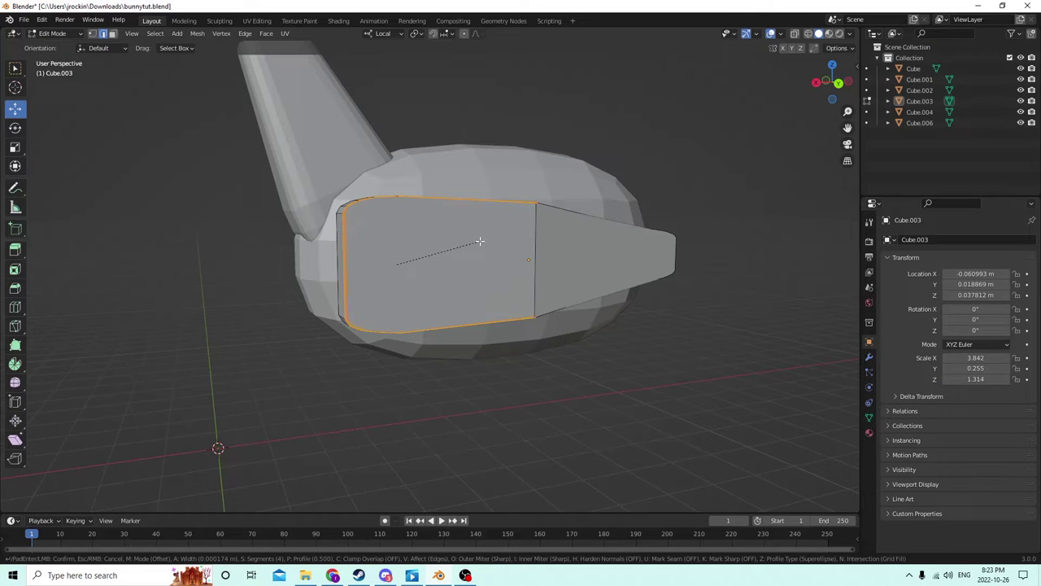
click(480, 240)
middle_drag(480, 241, 462, 177)
click(40, 20)
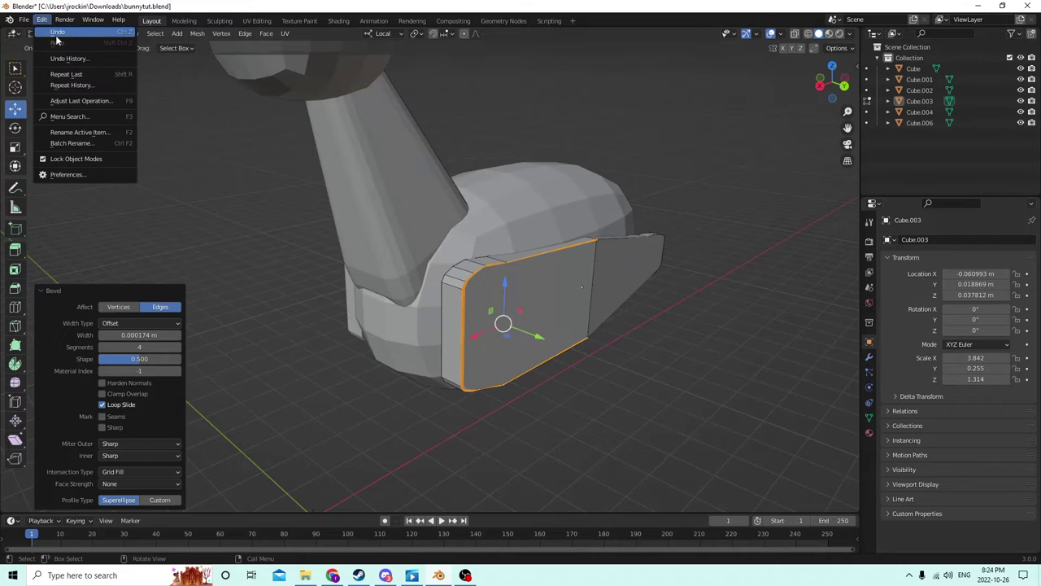
click(57, 35)
middle_drag(773, 226, 687, 272)
scroll(628, 282, up, 2)
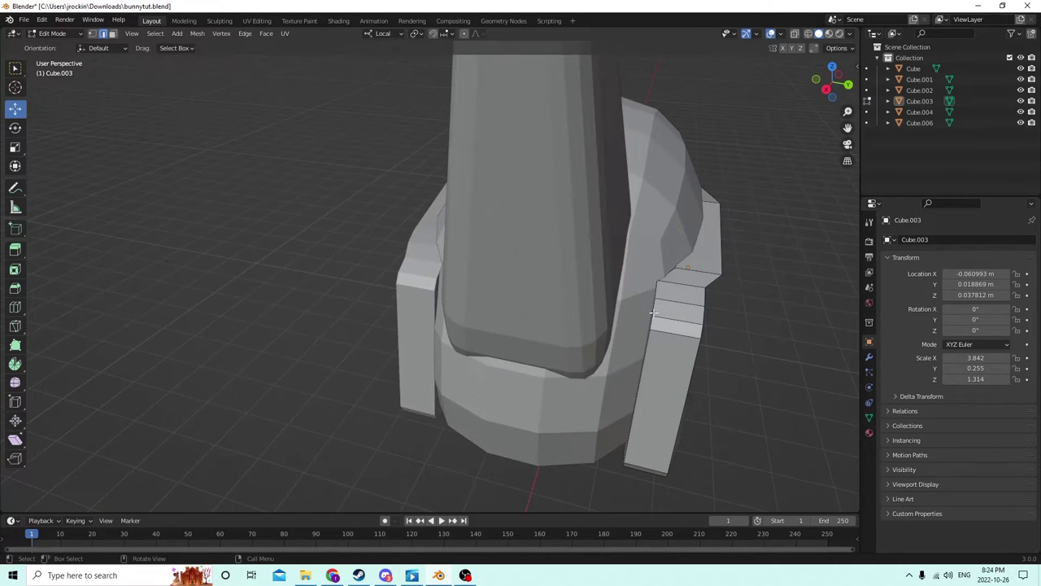
middle_drag(651, 397, 486, 327)
scroll(687, 363, down, 2)
key(Tab)
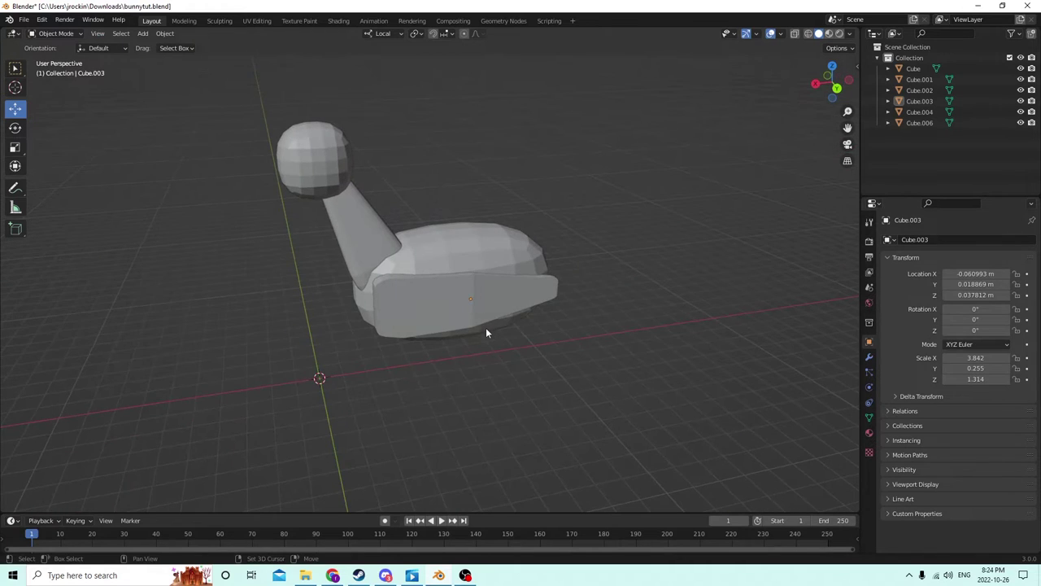
Step: Add a new cube and raise it to head height, in front of the head
key(shift+a)
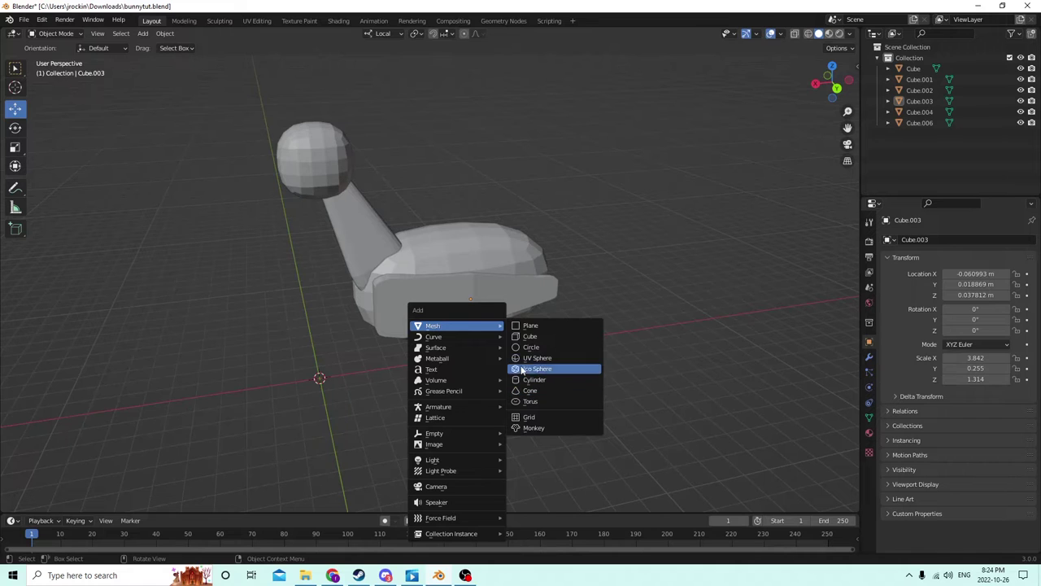
click(524, 336)
middle_drag(517, 343, 467, 303)
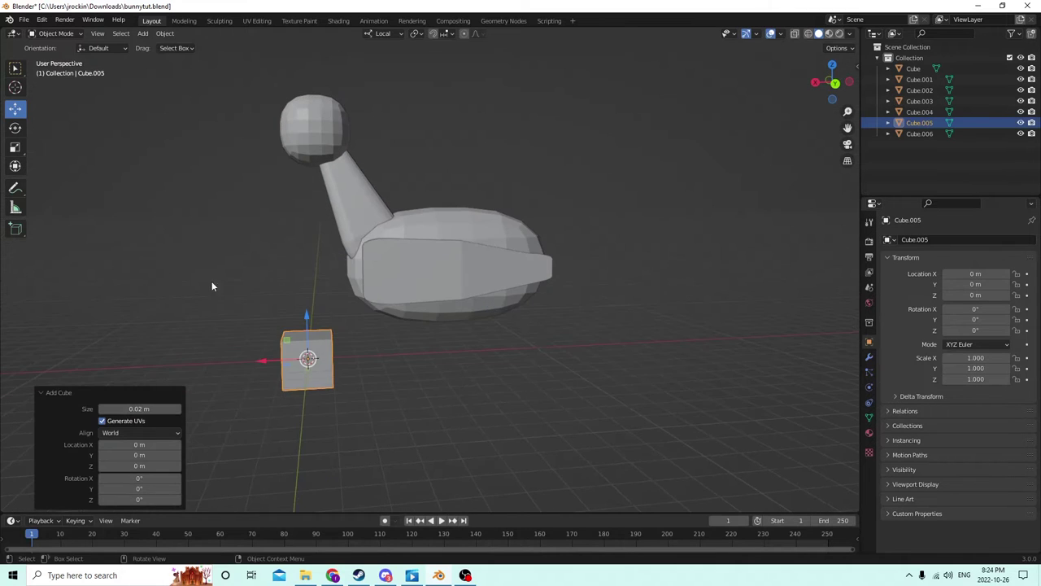
drag(309, 314, 301, 88)
middle_drag(301, 88, 338, 172)
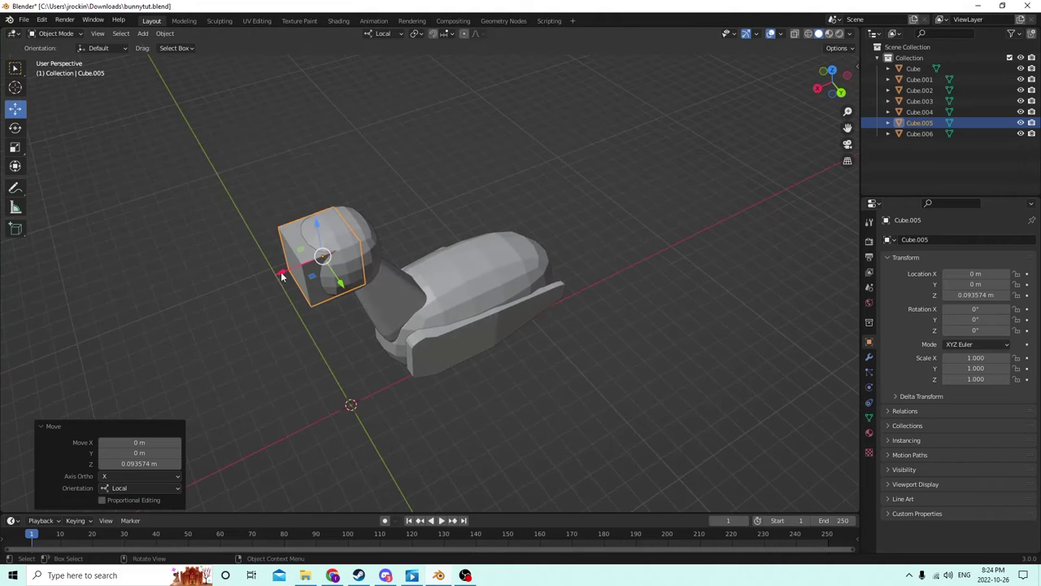
drag(281, 275, 261, 277)
middle_drag(283, 256, 317, 238)
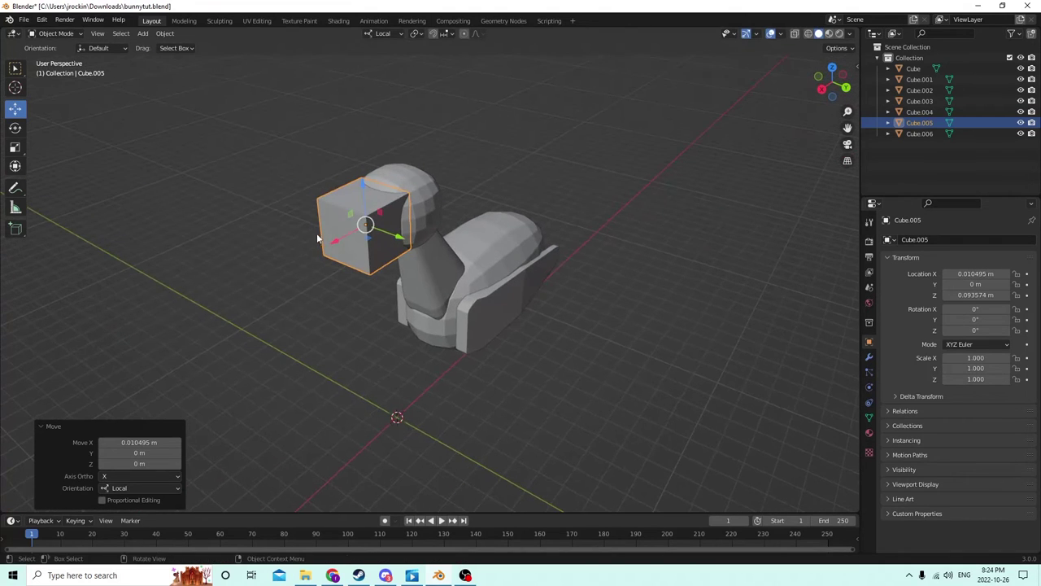
Step: Dissolve one top corner vertex of the cube to form a pointed wedge beak
key(Tab)
click(332, 201)
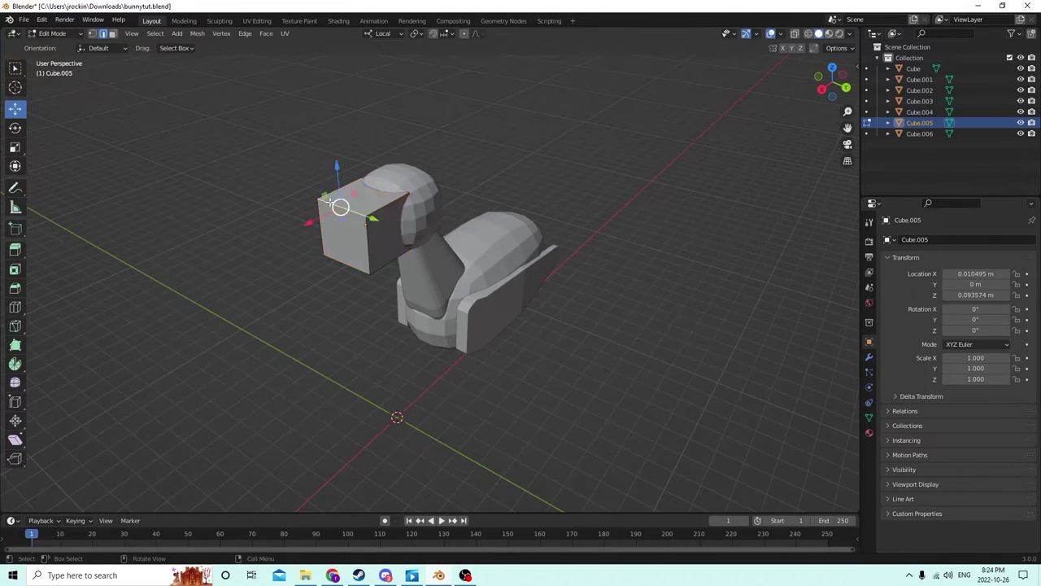
key(x)
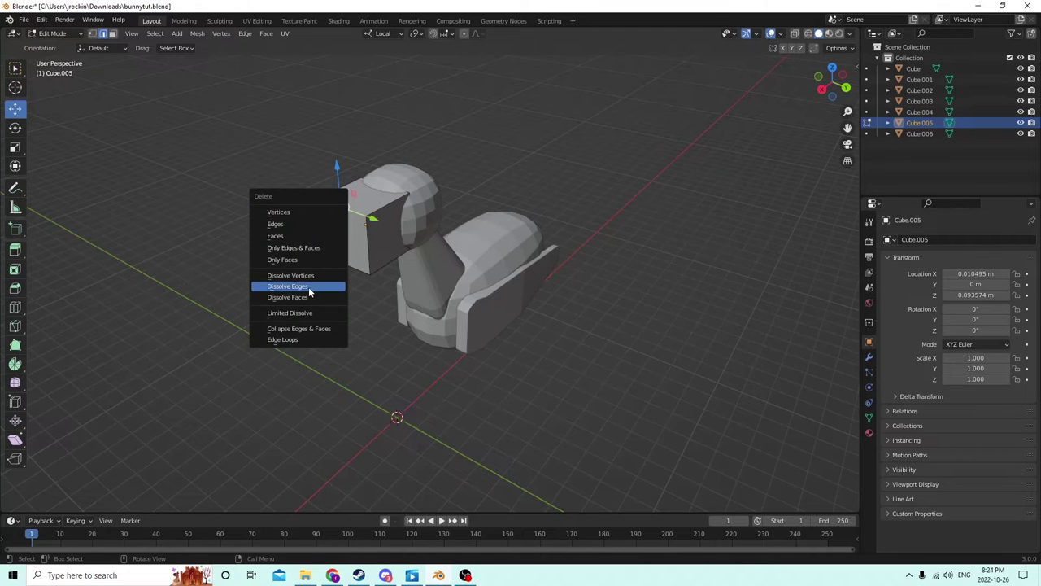
click(309, 287)
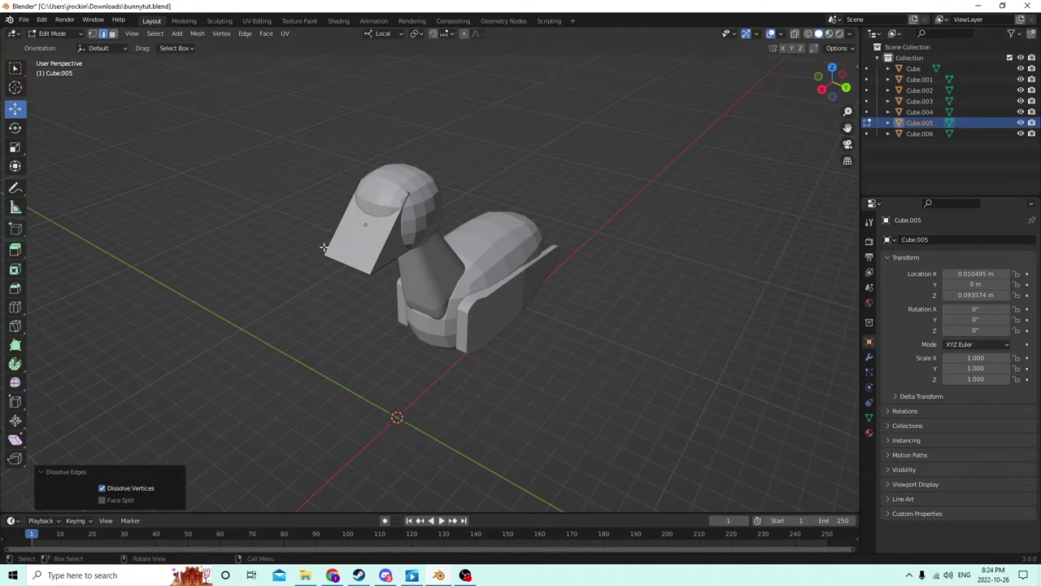
middle_drag(302, 223, 123, 115)
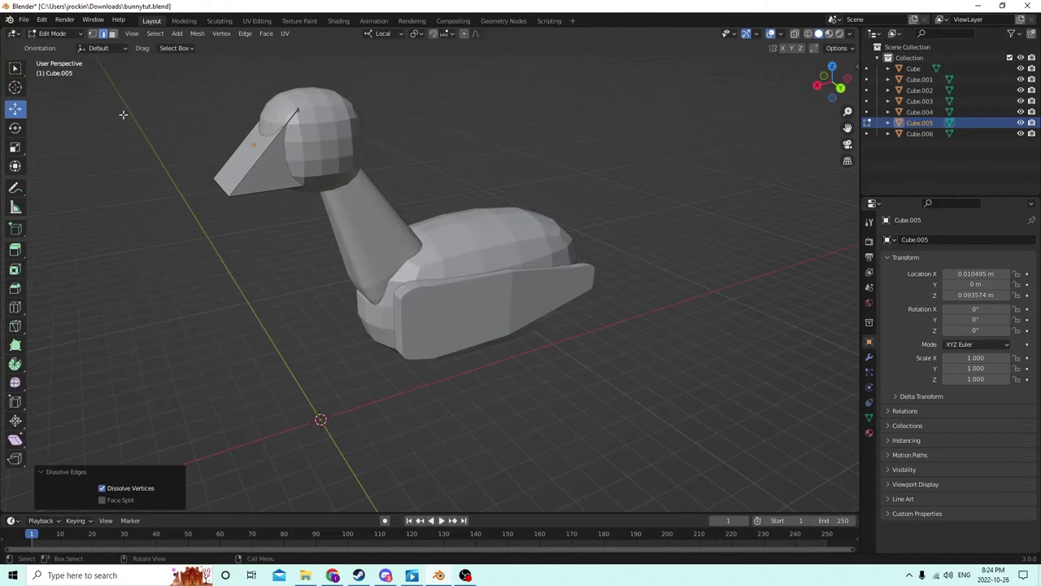
click(13, 146)
middle_drag(201, 186, 258, 199)
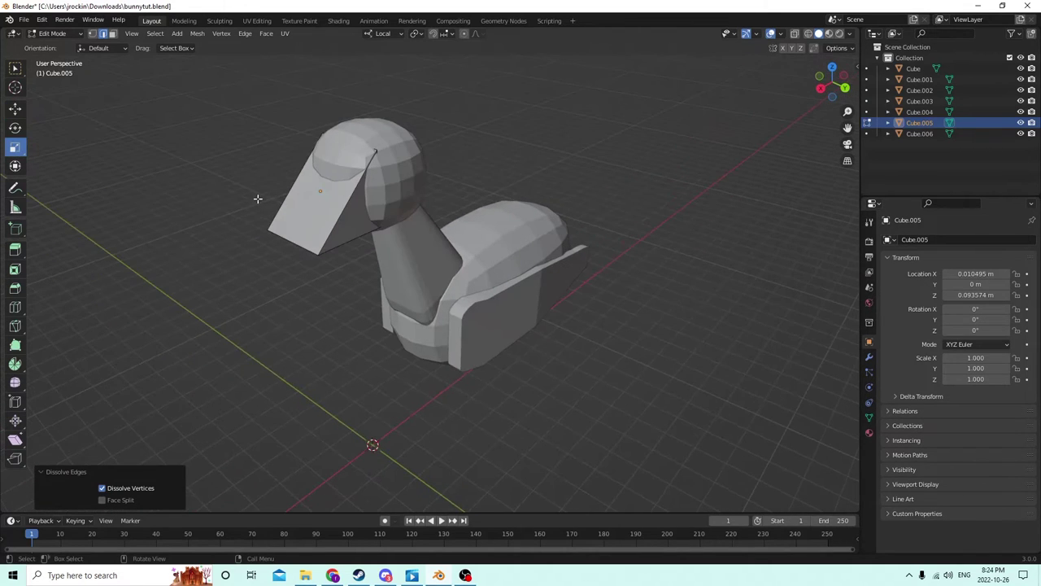
Step: Scale the beak Cube.005 down to 0.675 × 0.337 × 0.675 in Object Mode
key(Tab)
shift+click(334, 215)
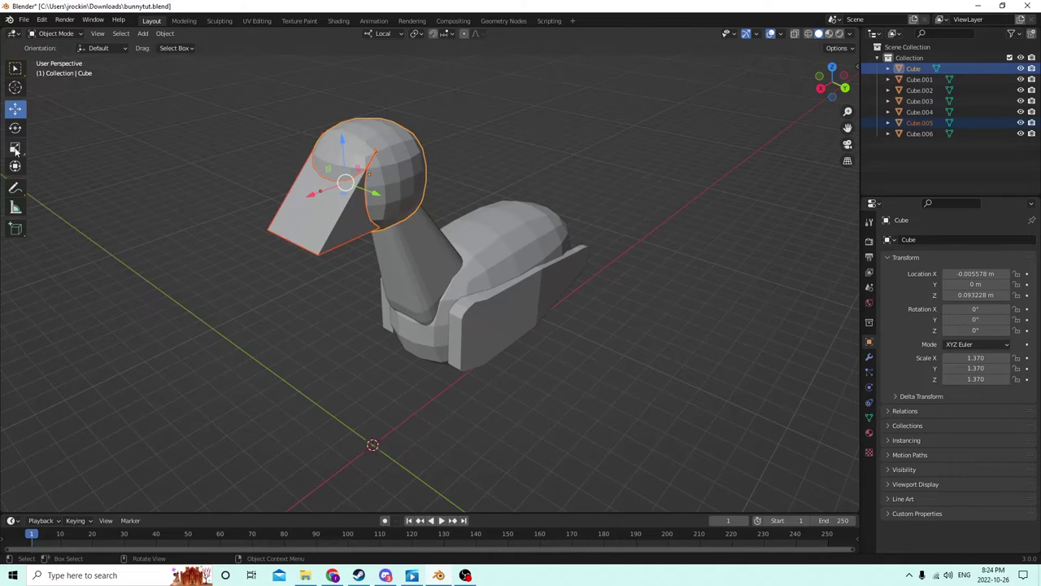
click(14, 149)
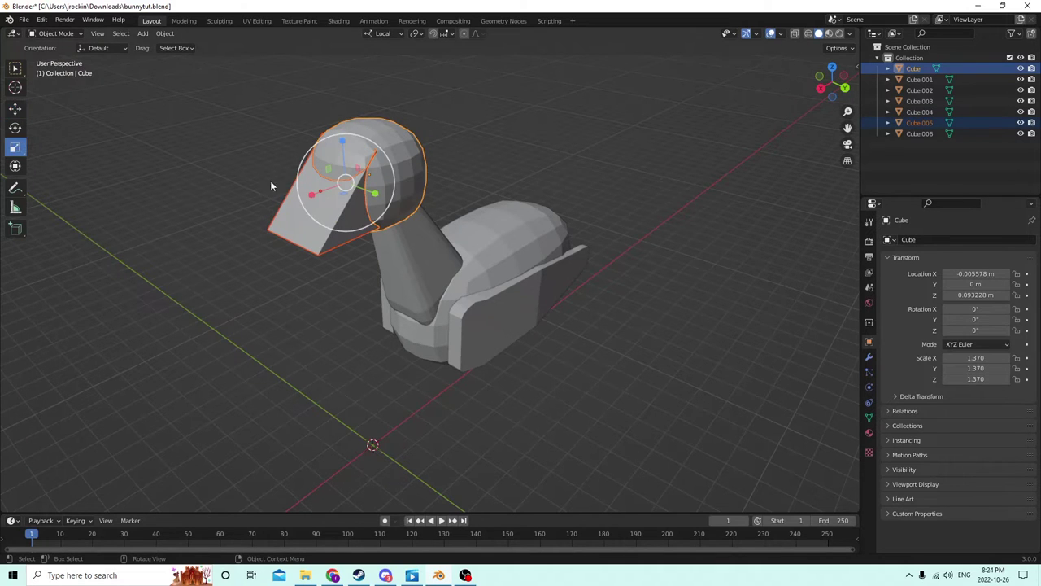
click(299, 207)
drag(350, 204, 335, 197)
middle_drag(335, 198, 282, 178)
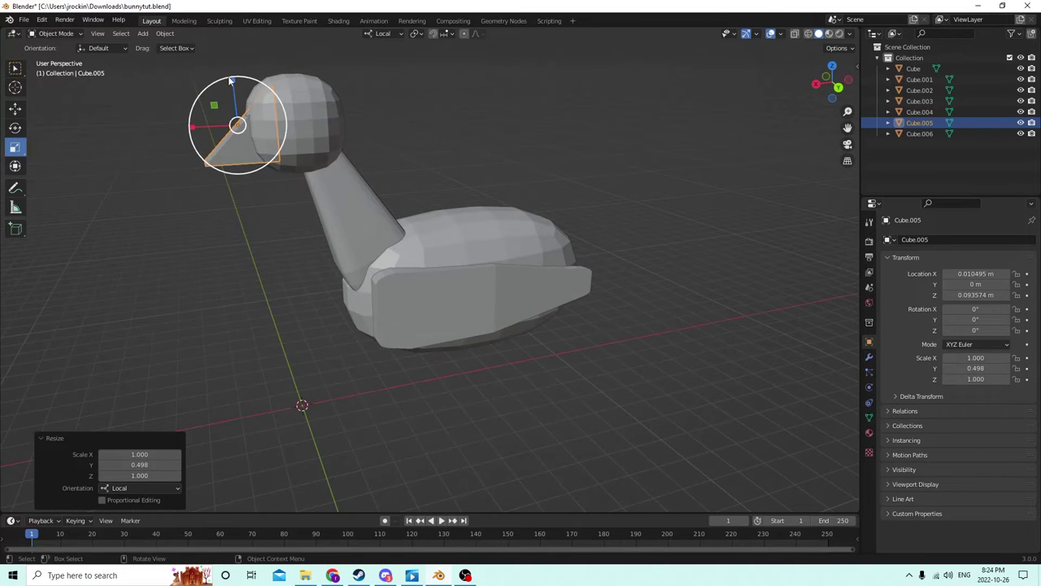
key(s)
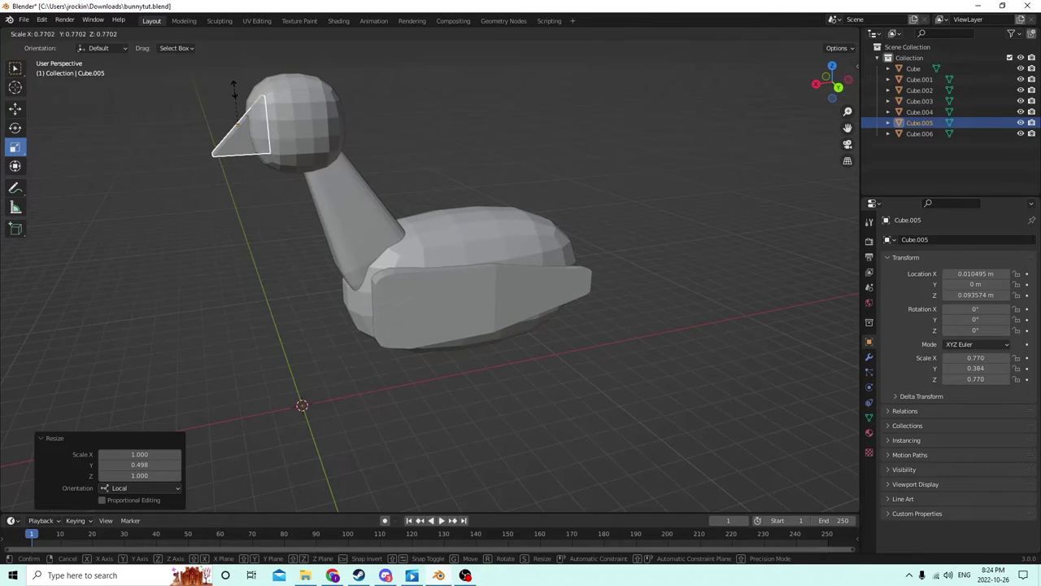
click(236, 91)
middle_drag(236, 91, 278, 140)
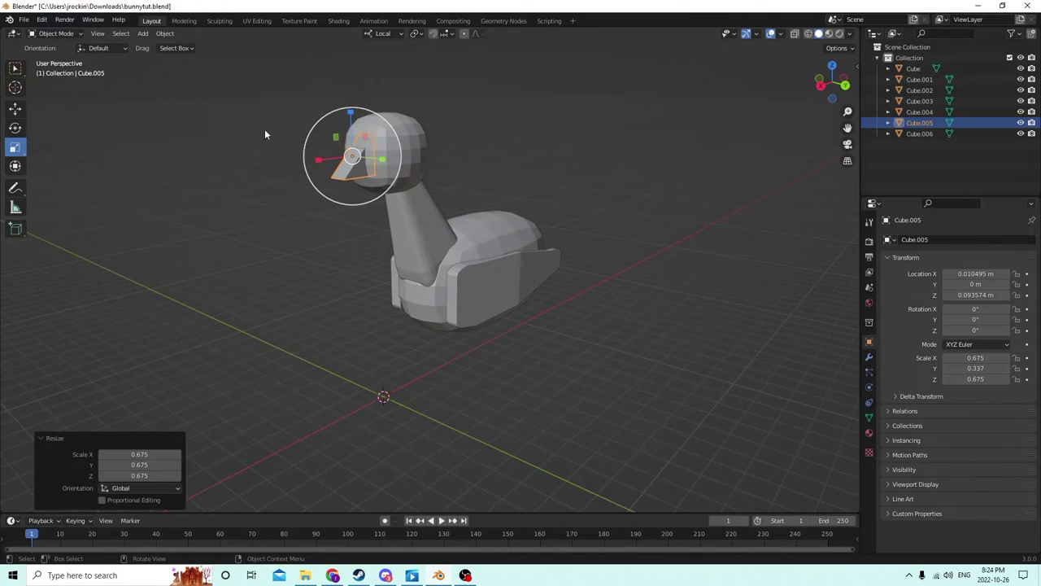
Step: Reopen the beak in Edit Mode with its tip vertex selected
key(Tab)
click(334, 177)
middle_drag(334, 178, 45, 112)
Step: Raise the beak tip slightly and narrow the beak on Y to 0.189
click(15, 108)
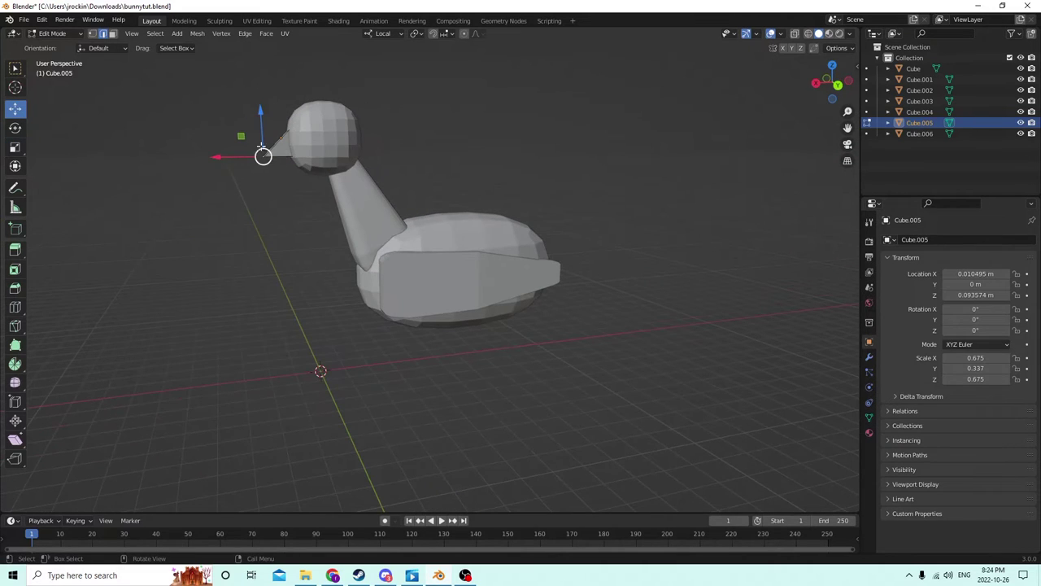
drag(259, 111, 257, 97)
middle_drag(268, 106, 452, 232)
key(shift+space)
key(s)
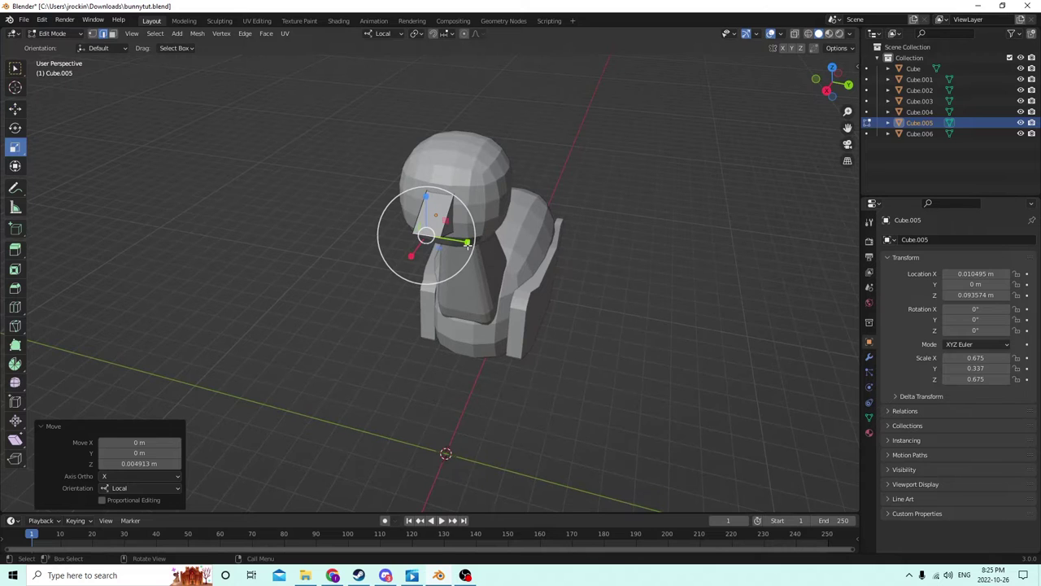
drag(449, 237, 453, 244)
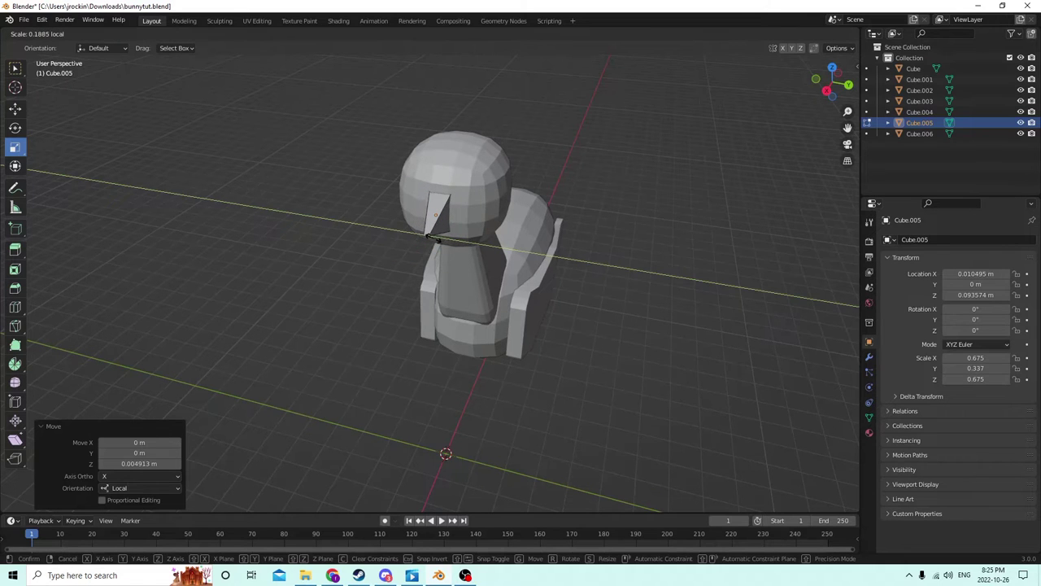
click(437, 238)
middle_drag(436, 238, 432, 178)
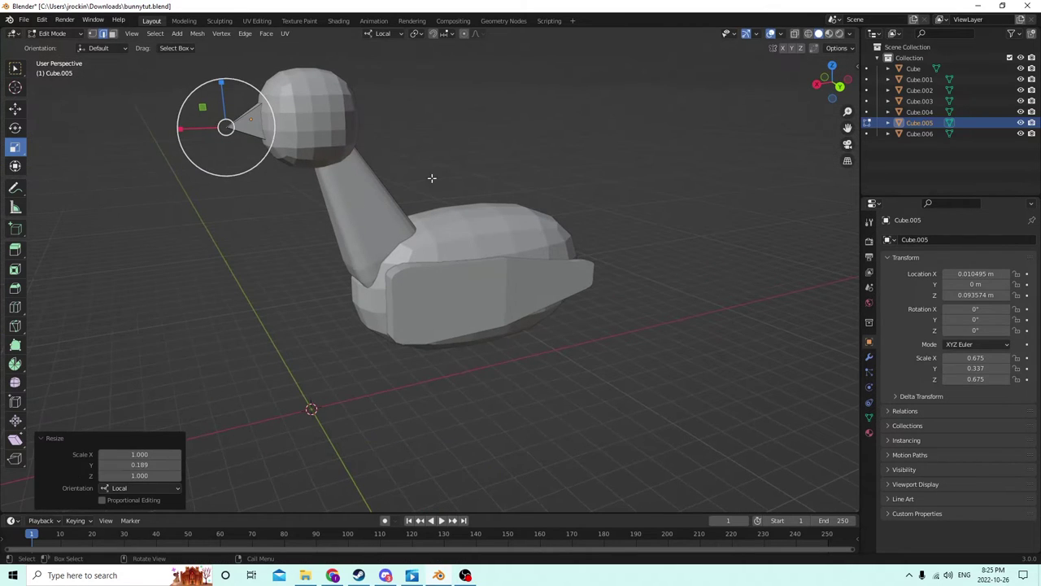
middle_drag(482, 118, 444, 131)
Step: Back in Object Mode, flatten the beak to a Z scale of 0.438
key(Tab)
drag(295, 115, 302, 135)
middle_drag(302, 135, 276, 145)
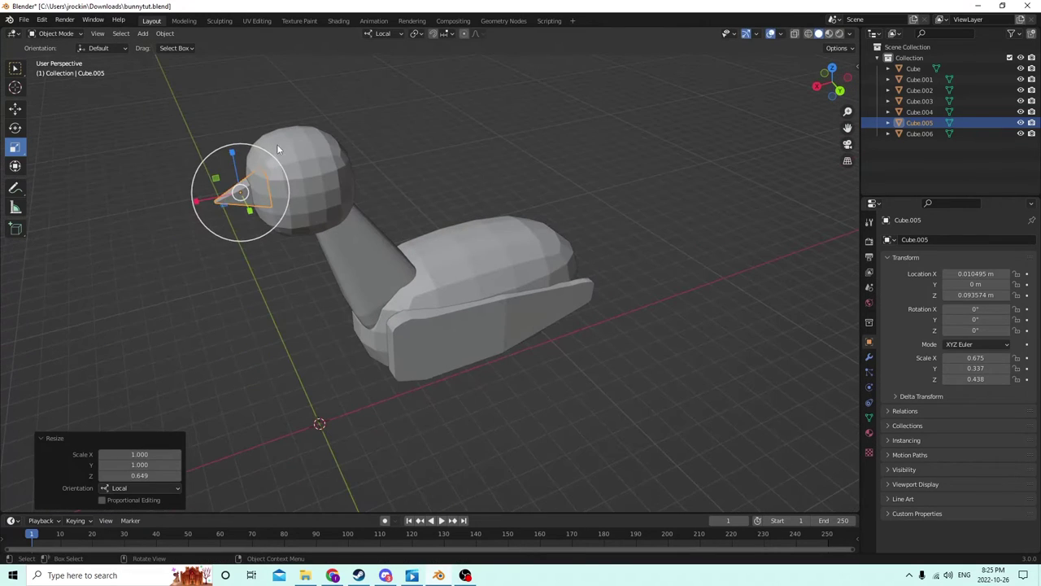
Step: Slide the beak along X and lower it to Z 0.088765 m on the head
click(15, 108)
middle_drag(187, 122, 213, 145)
drag(213, 145, 197, 138)
middle_drag(197, 138, 325, 116)
drag(350, 122, 346, 132)
mouse_move(345, 132)
middle_down()
mouse_move(374, 144)
mouse_move(317, 130)
mouse_move(325, 133)
middle_up()
click(643, 133)
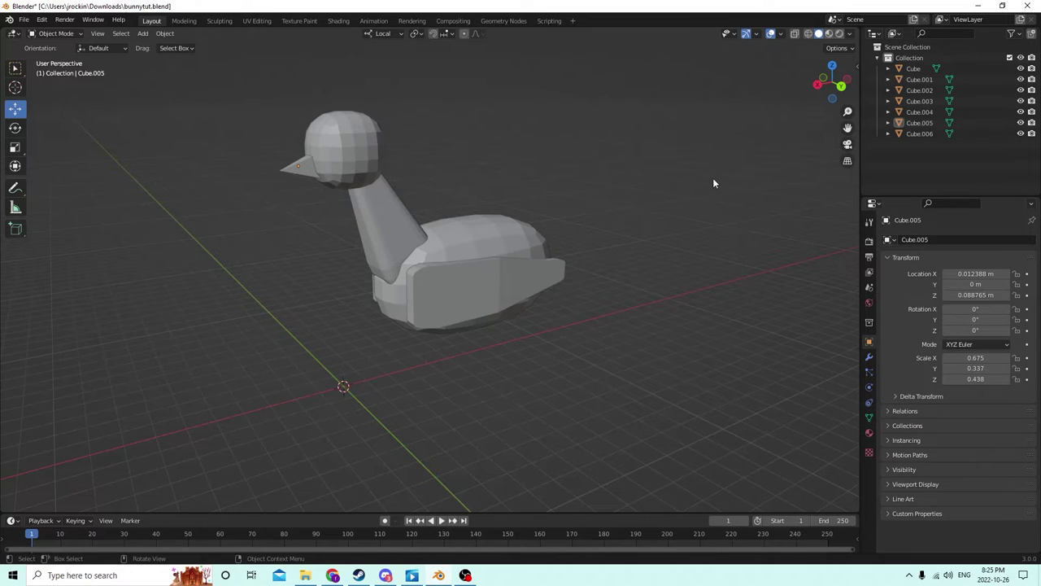
middle_drag(751, 217, 727, 227)
Step: Add a new cube and lift it up toward the beak
key(shift+a)
mouse_move(700, 231)
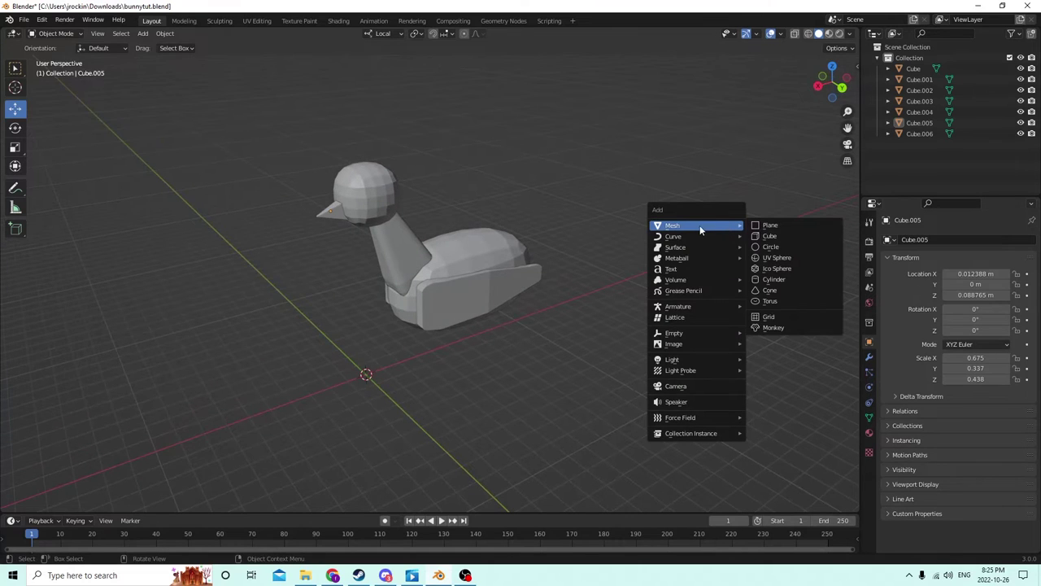
click(769, 236)
drag(364, 336, 319, 224)
middle_drag(319, 223, 281, 193)
Step: Scale the new cube down on local Z into a thin horizontal slab
click(14, 148)
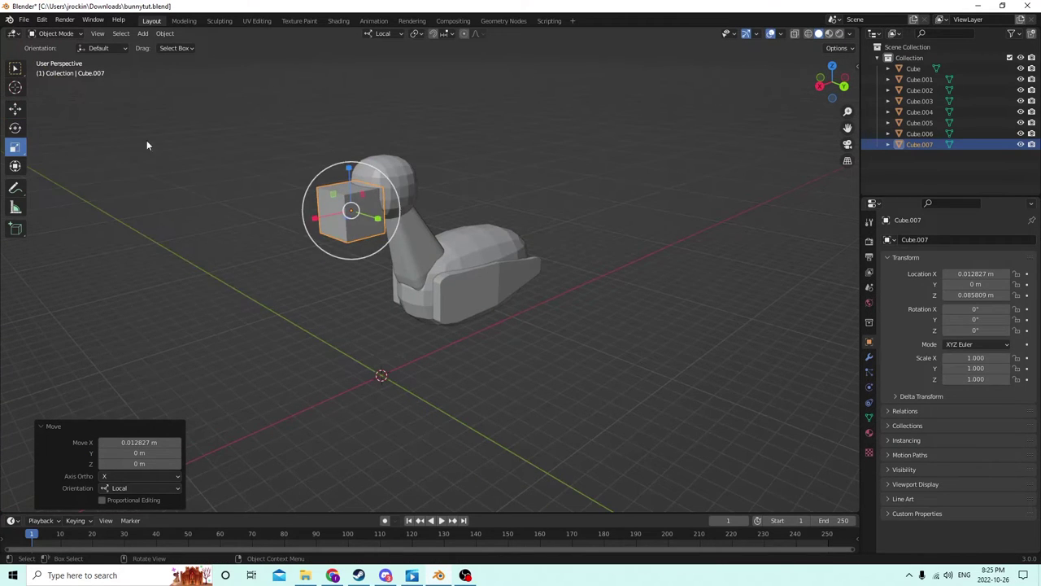
middle_drag(146, 141, 293, 130)
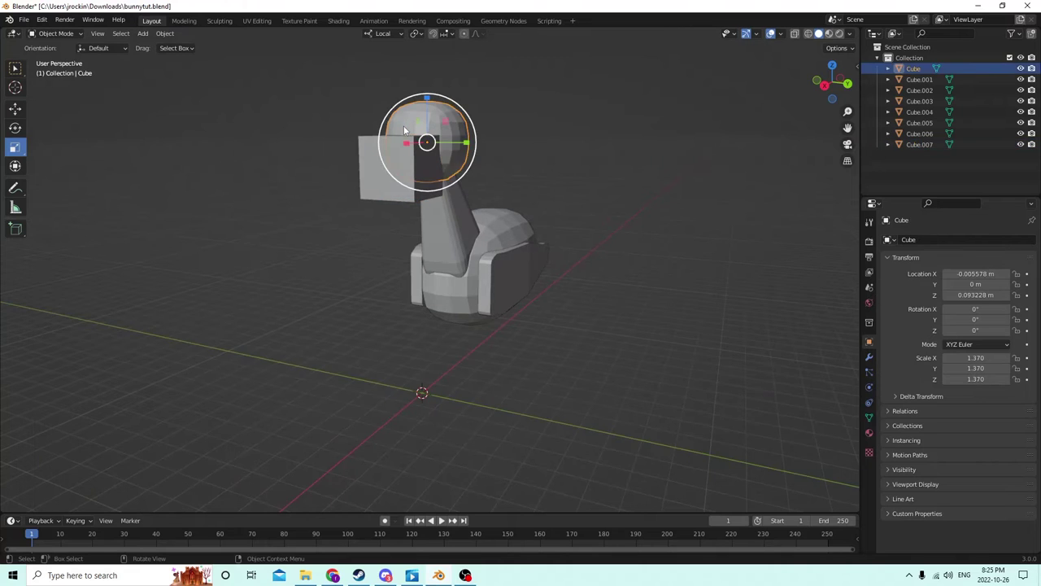
drag(406, 129, 401, 162)
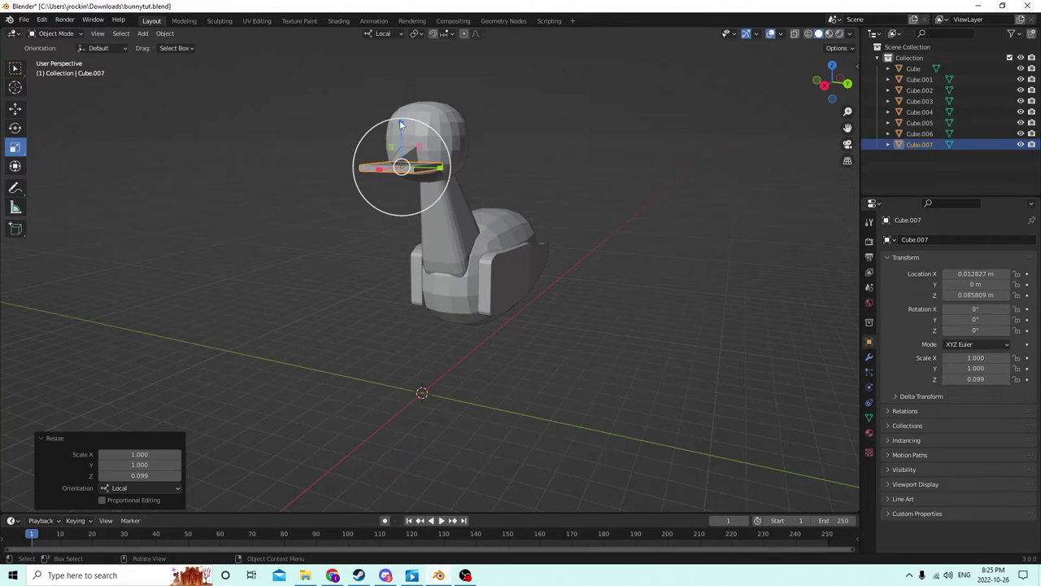
key(s)
key(z)
click(401, 157)
middle_drag(402, 156, 258, 94)
Step: Position the thin slab so it passes through the middle of the beak
click(16, 109)
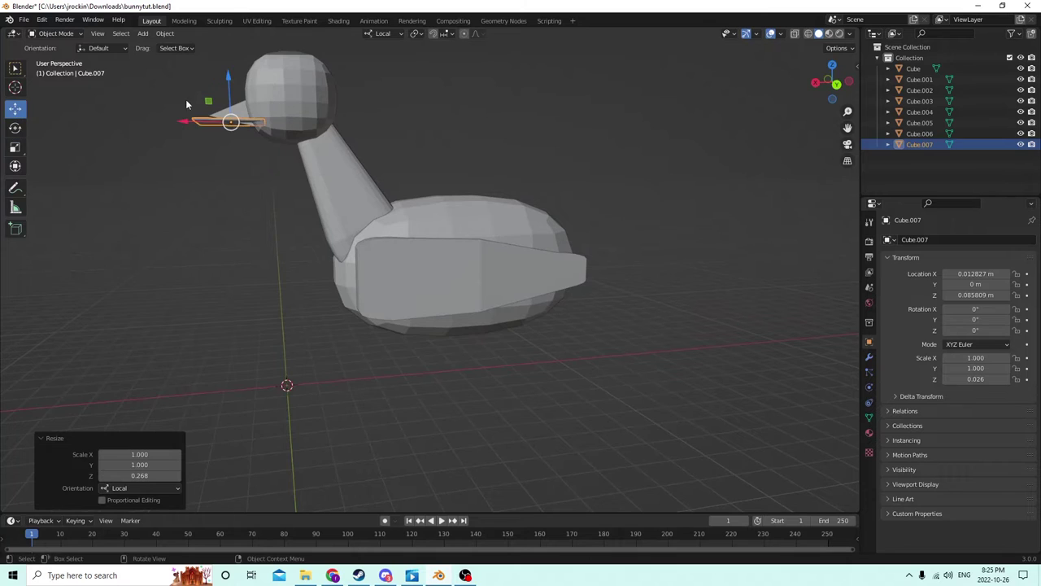
middle_drag(186, 100, 181, 151)
drag(181, 152, 153, 144)
drag(196, 107, 200, 104)
mouse_move(199, 104)
middle_down()
mouse_move(232, 97)
mouse_move(199, 93)
middle_up()
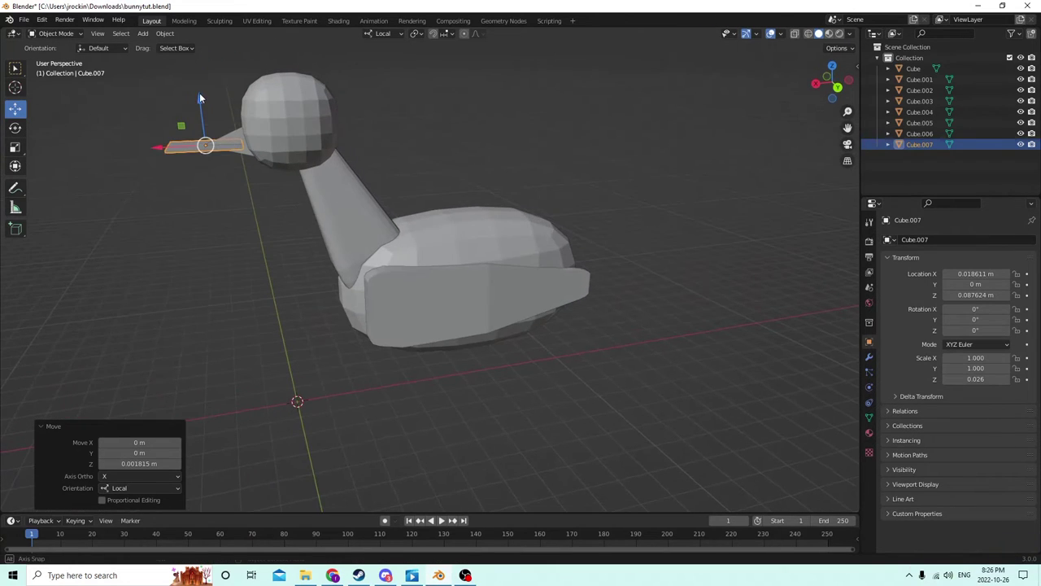
drag(167, 148, 171, 148)
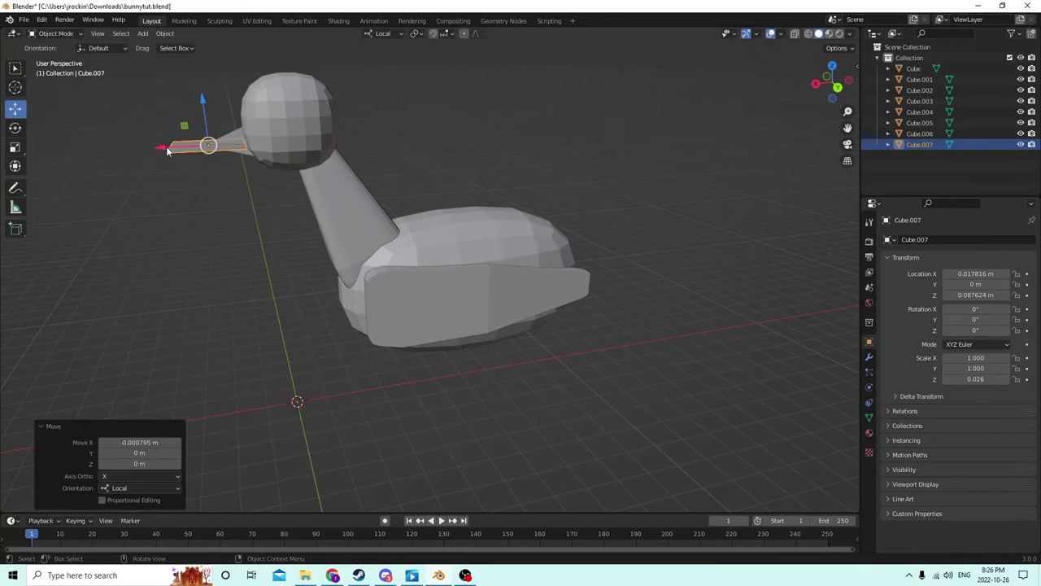
middle_drag(171, 148, 252, 158)
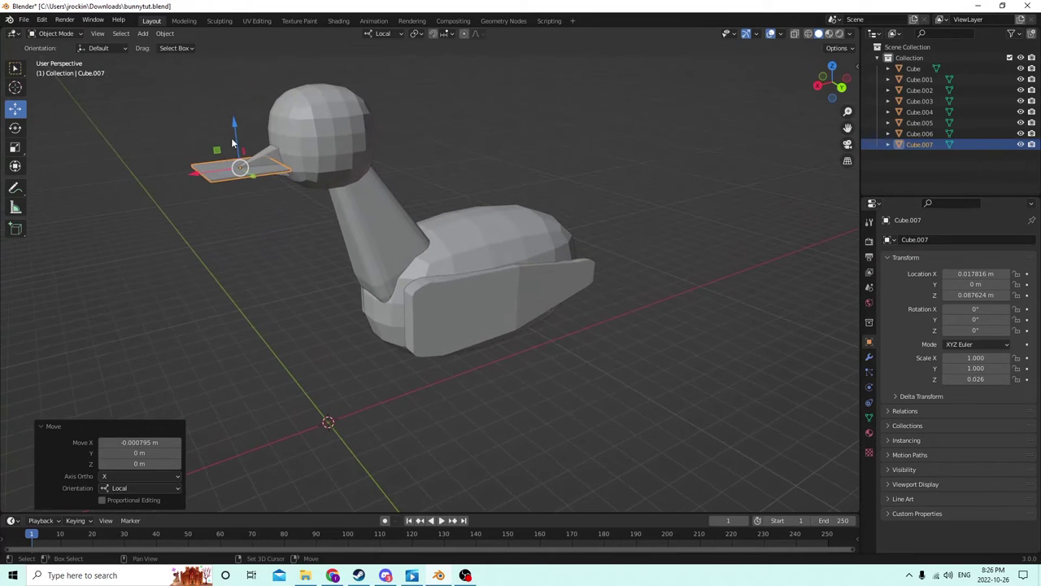
Step: Boolean-subtract the slab Cube.007 from the beak with Bool Tool's Auto Difference
shift+click(258, 157)
middle_drag(218, 127, 153, 67)
click(163, 34)
mouse_move(192, 395)
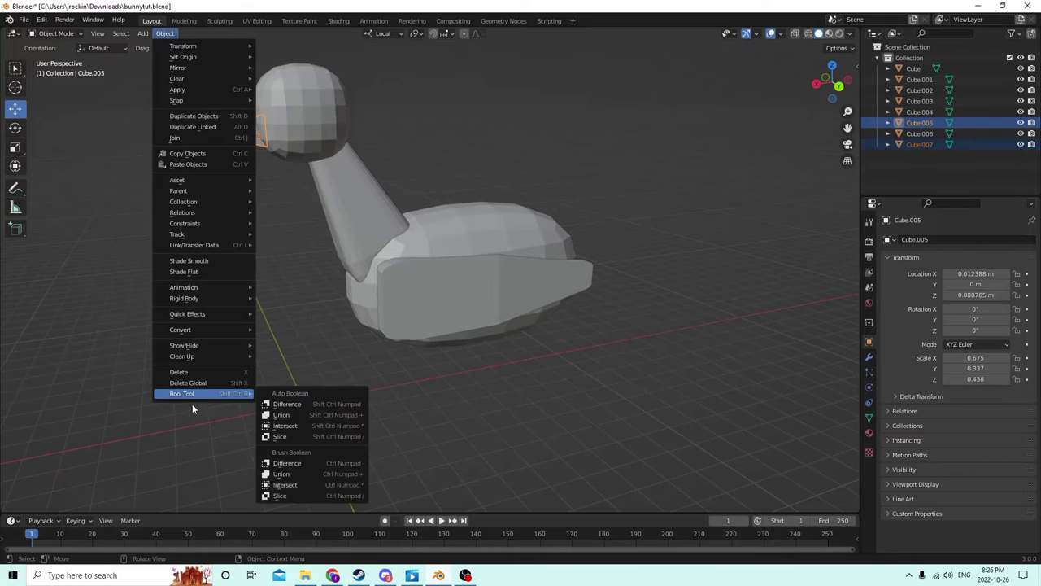
click(280, 403)
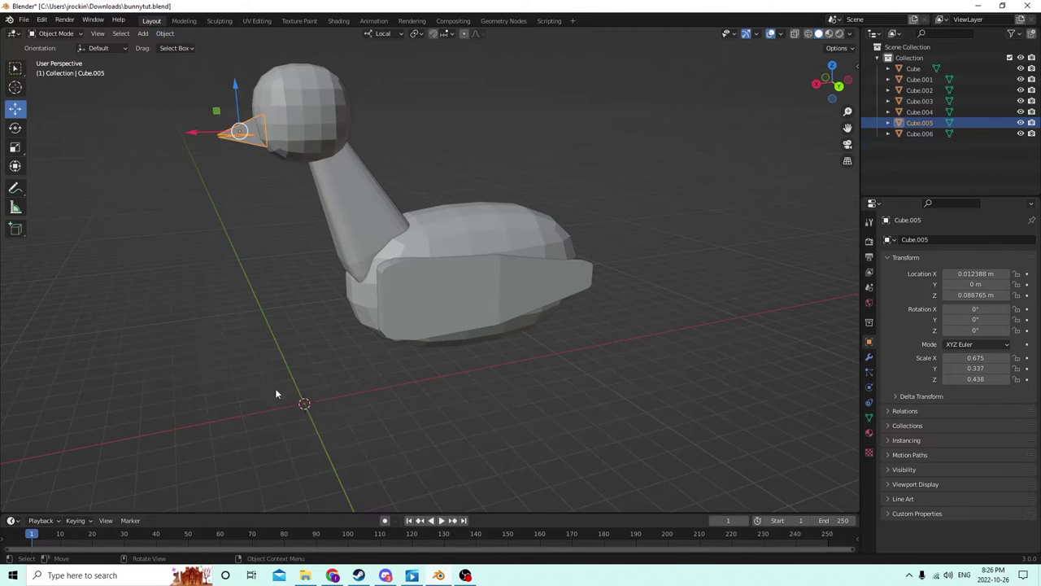
middle_drag(275, 390, 278, 320)
key(Tab)
key(Tab)
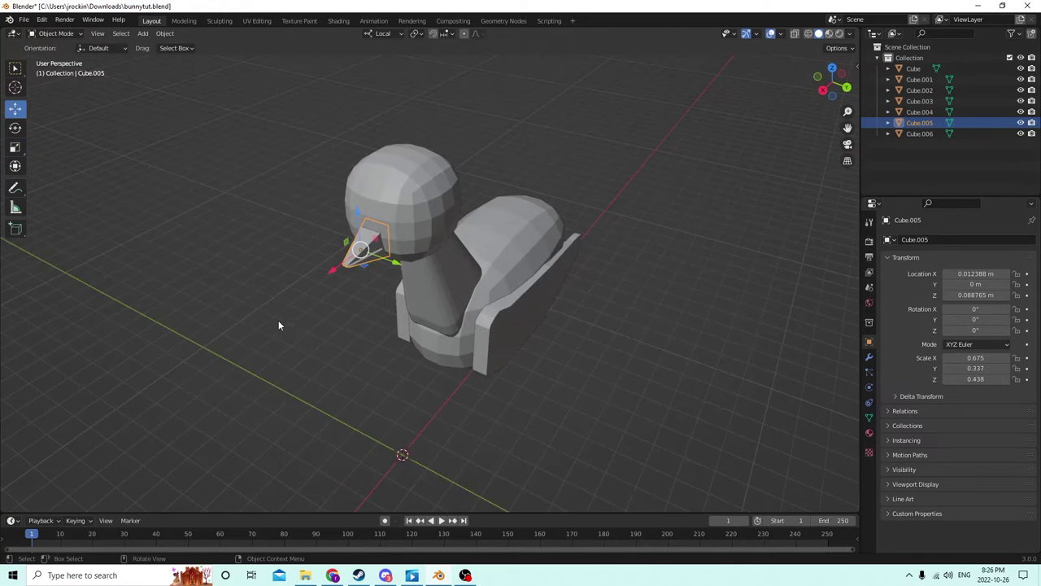
Step: Bevel all of the beak's edges in Edit Mode, 4 segments at 0.00145 m width
scroll(277, 315, up, 2)
shift+click(346, 230)
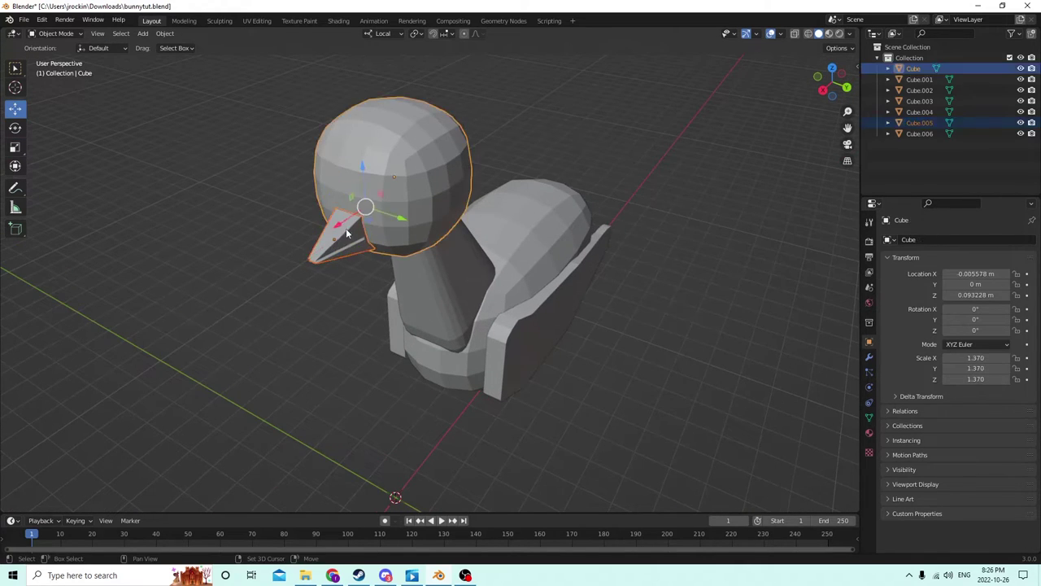
click(324, 232)
key(Tab)
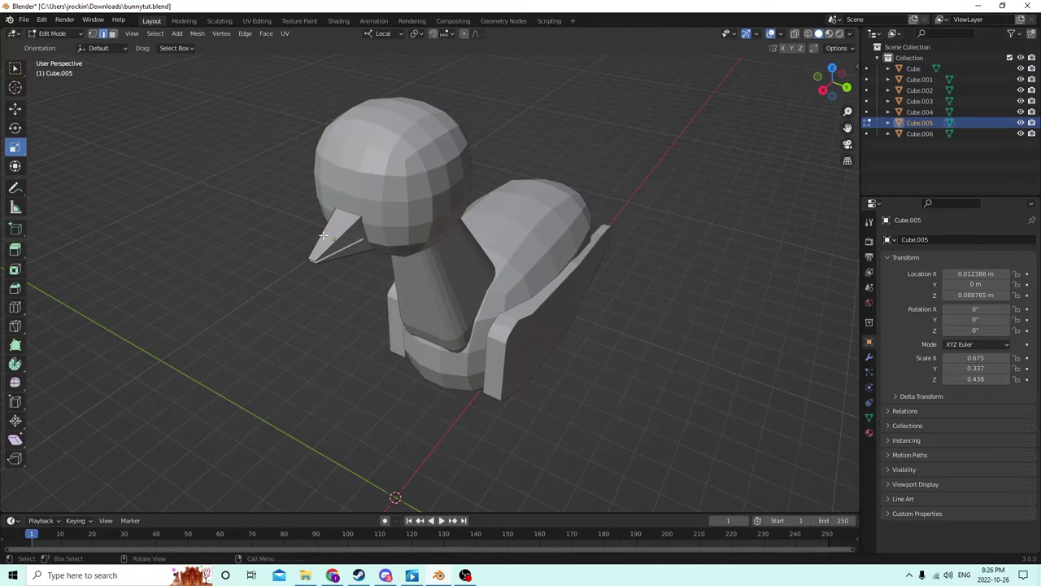
key(a)
middle_drag(321, 234, 302, 285)
key(ctrl+b)
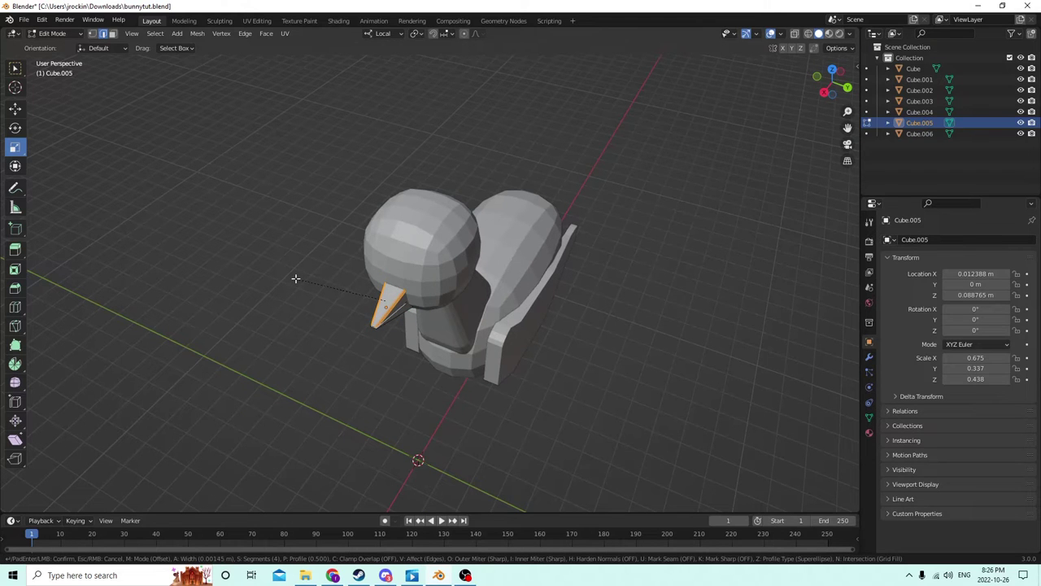
click(296, 278)
middle_drag(295, 278, 298, 244)
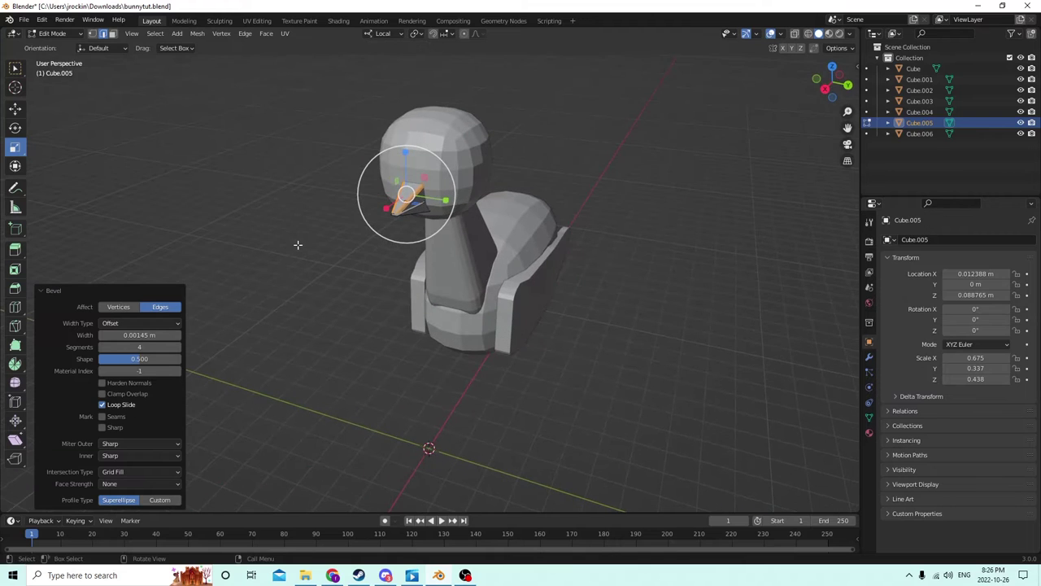
Step: Undo the beak bevel and deselect the beak's geometry
click(42, 20)
click(57, 33)
middle_drag(57, 35, 157, 101)
click(220, 113)
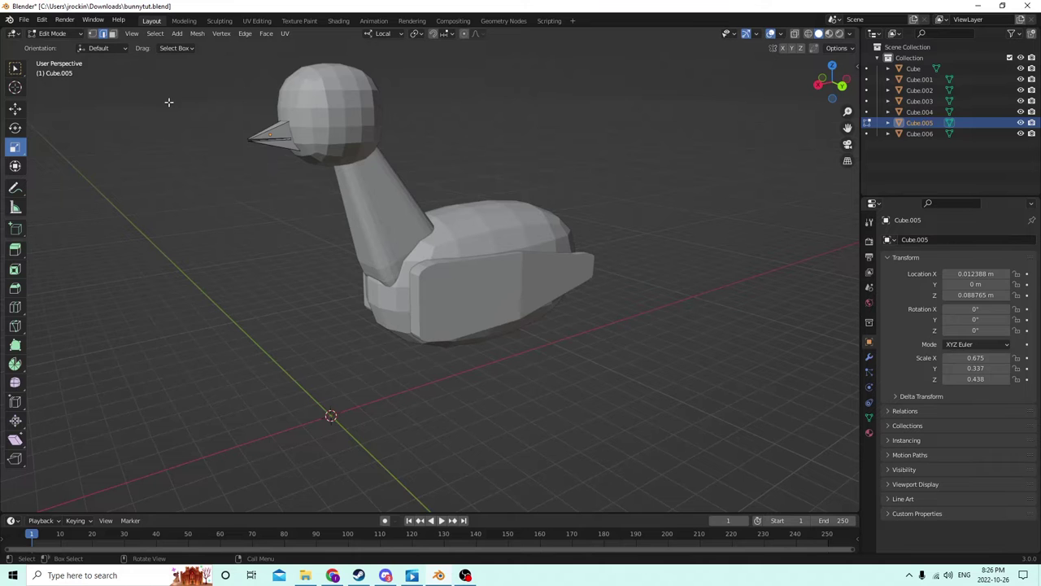
Step: In Object Mode, duplicate the head sphere and scale the copy down to form an eye
middle_drag(168, 102, 477, 186)
key(Tab)
click(458, 184)
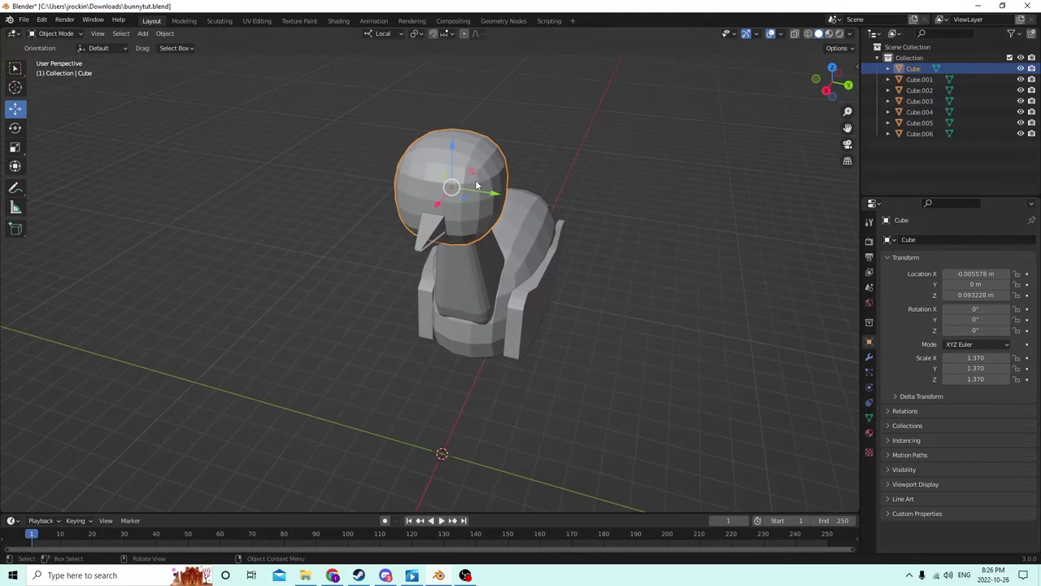
key(shift+d)
right_click(529, 148)
middle_drag(528, 148, 374, 221)
drag(347, 234, 303, 254)
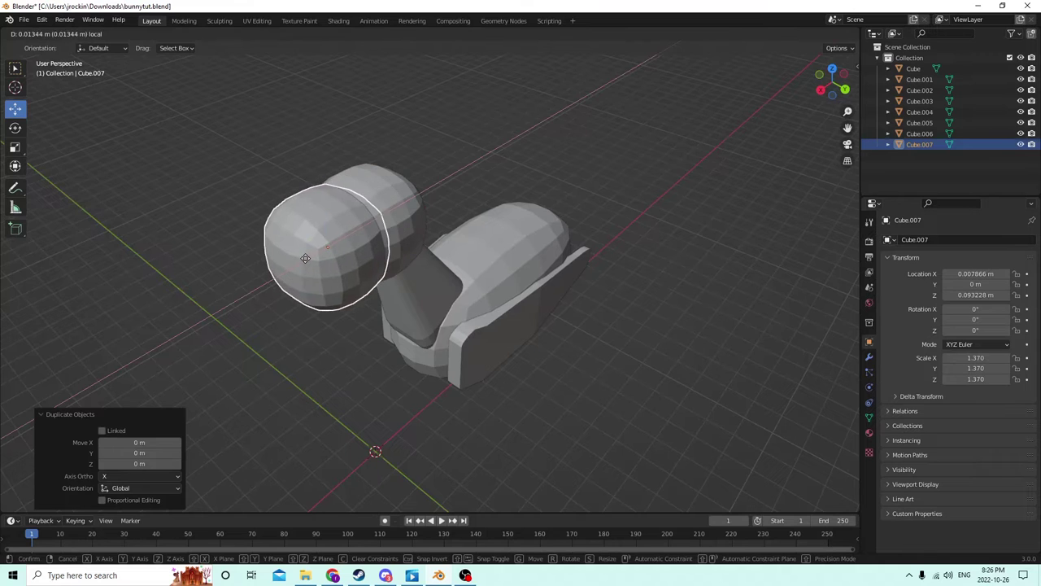
middle_drag(302, 254, 376, 255)
key(s)
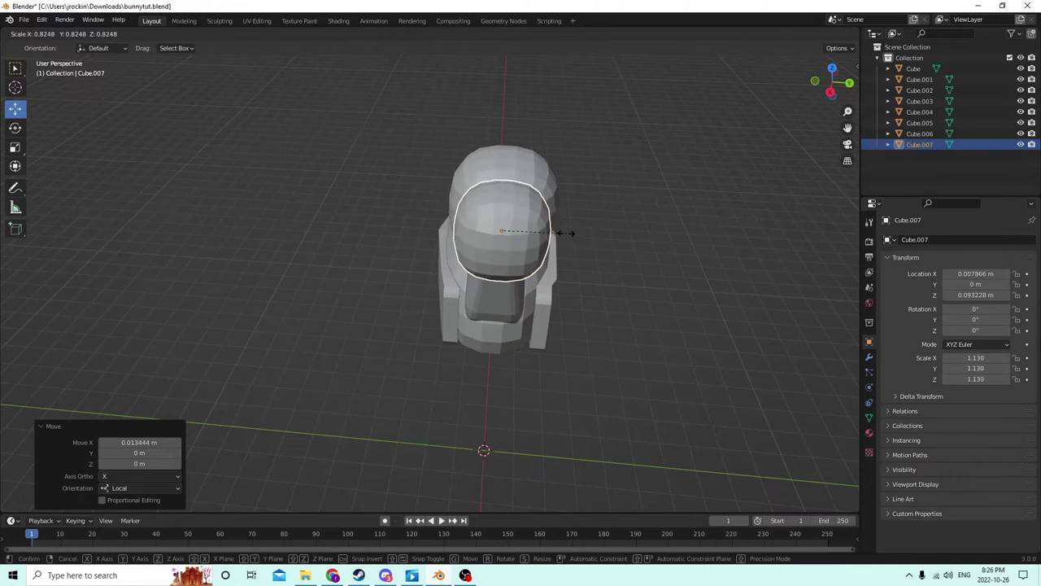
click(534, 226)
Step: Move the eye sphere to one side of the face, raising it and setting it into the head
middle_drag(534, 227, 549, 181)
scroll(539, 171, up, 3)
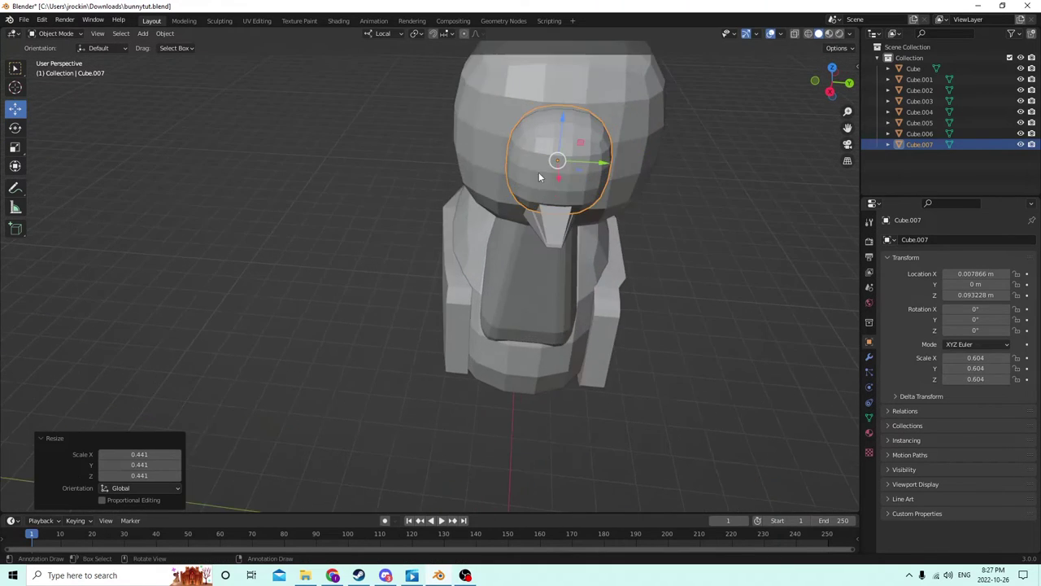
scroll(537, 148, down, 4)
scroll(550, 143, up, 1)
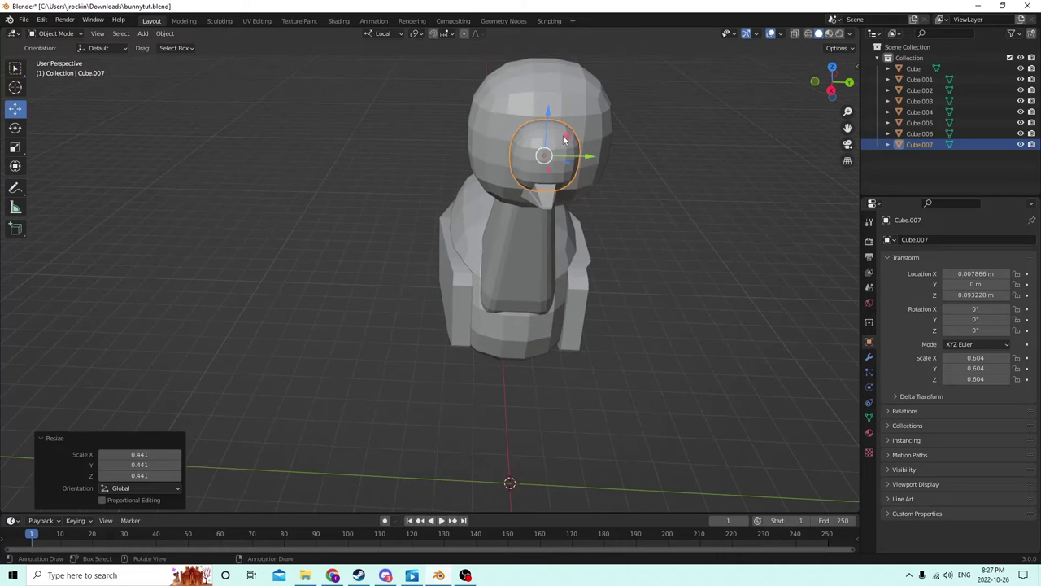
drag(587, 158, 537, 143)
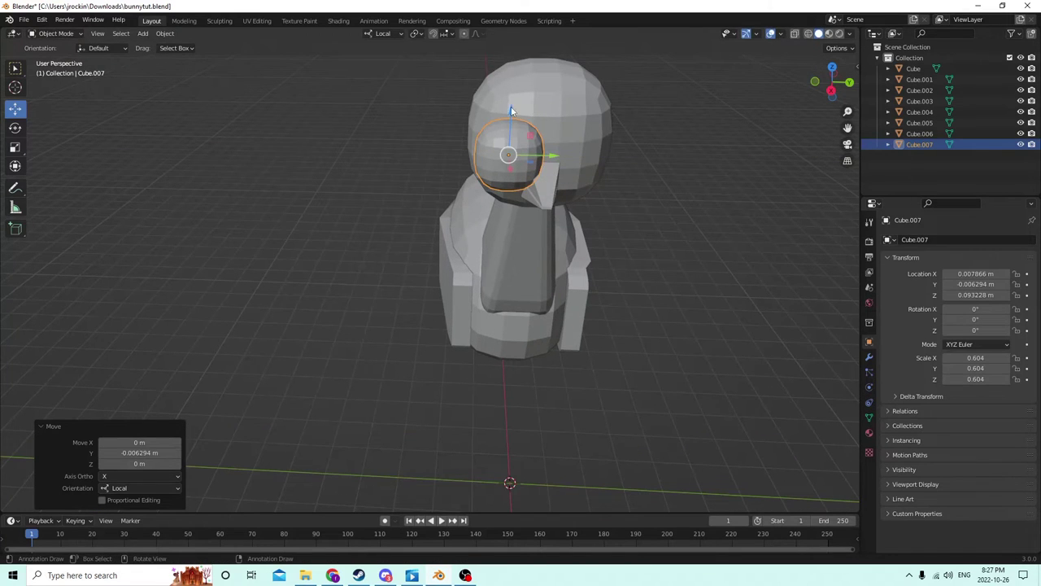
drag(511, 110, 511, 104)
middle_drag(511, 104, 453, 124)
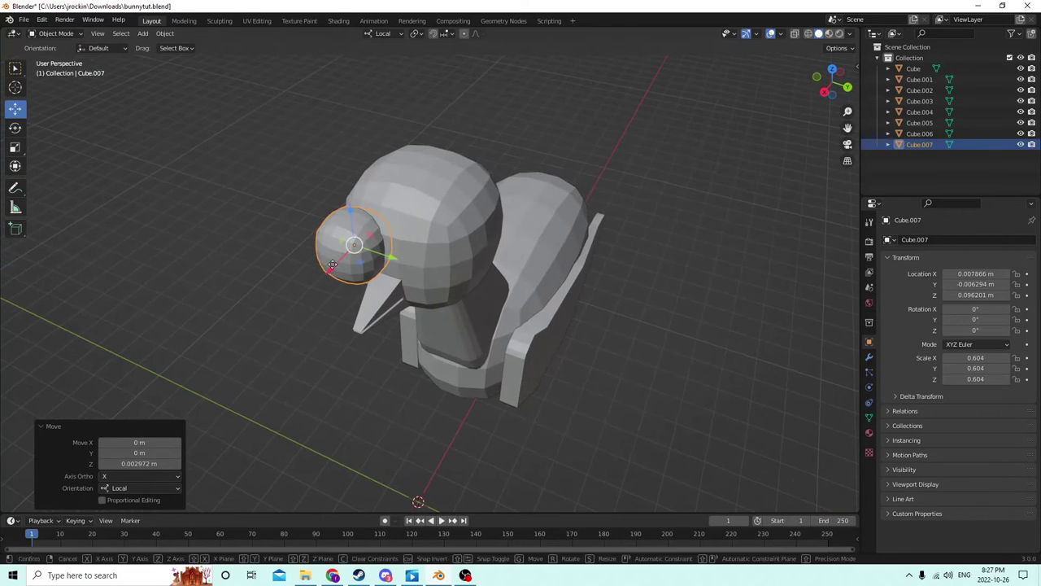
drag(327, 264, 340, 257)
middle_drag(340, 257, 446, 183)
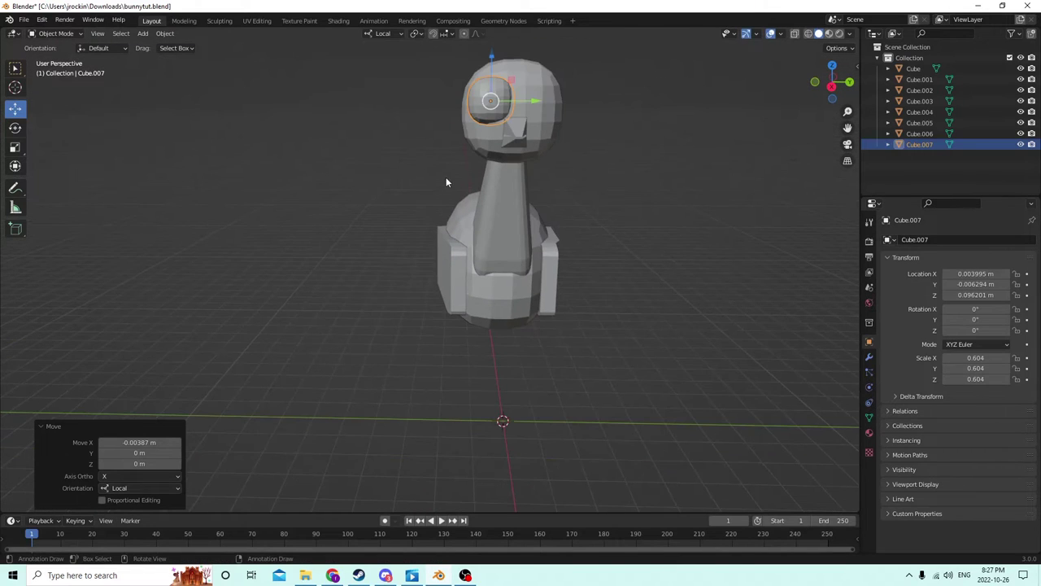
Step: Shrink the eye further to about 0.419 scale and nudge it slightly forward
key(s)
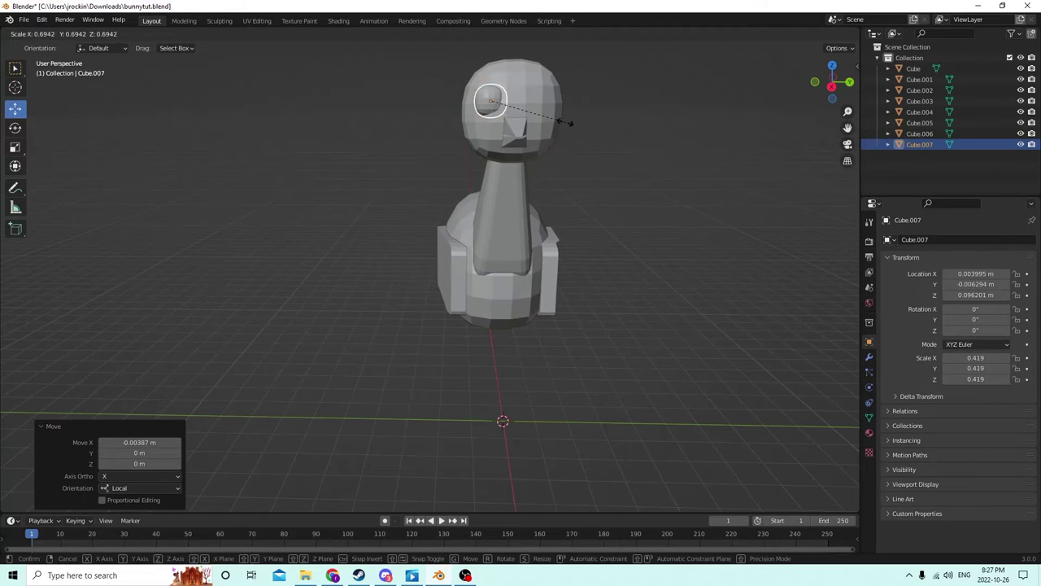
click(566, 127)
middle_drag(566, 127, 358, 231)
drag(291, 248, 294, 247)
middle_drag(295, 247, 387, 230)
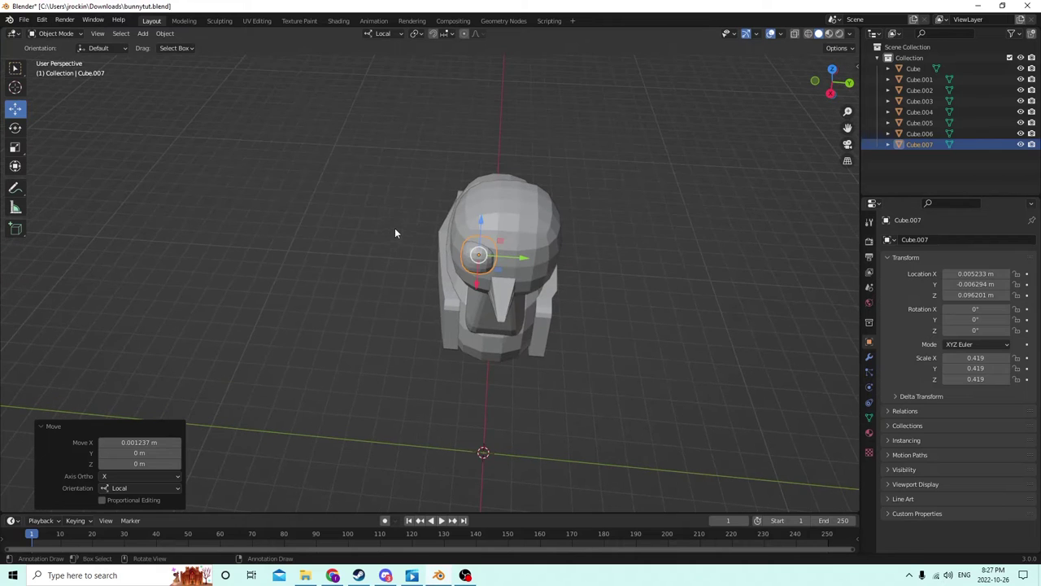
Step: Duplicate the eye and set the copy's Location Y to 0.006294 m, mirroring it across the face
key(shift+d)
right_click(533, 189)
middle_drag(576, 178, 582, 222)
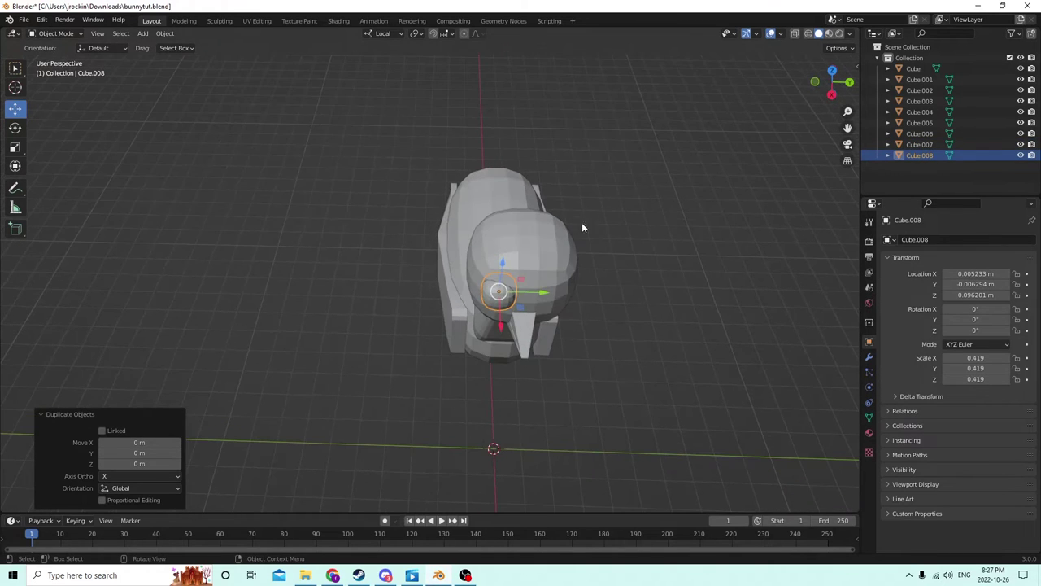
drag(546, 298, 506, 298)
right_click(521, 293)
click(960, 283)
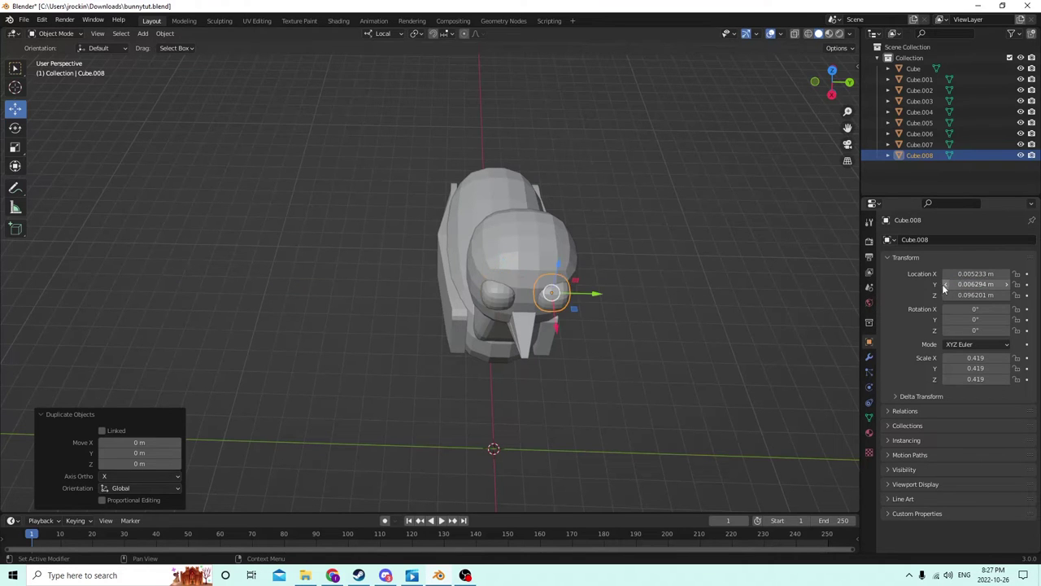
key(Escape)
middle_drag(728, 269, 750, 213)
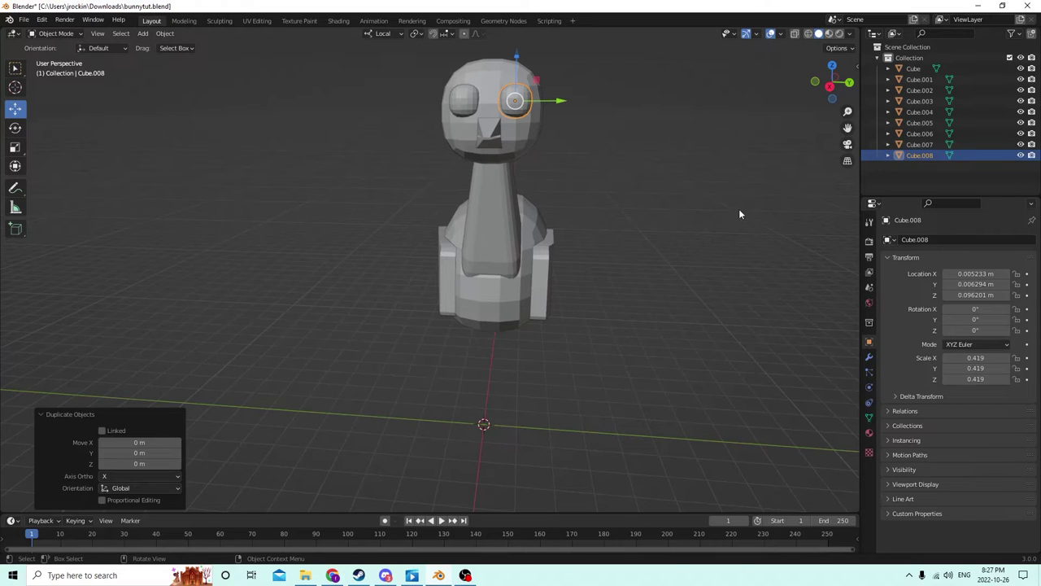
click(736, 208)
middle_drag(595, 183, 548, 263)
Step: Add a cylinder mesh and move it under the bird's body
key(shift+a)
mouse_move(546, 257)
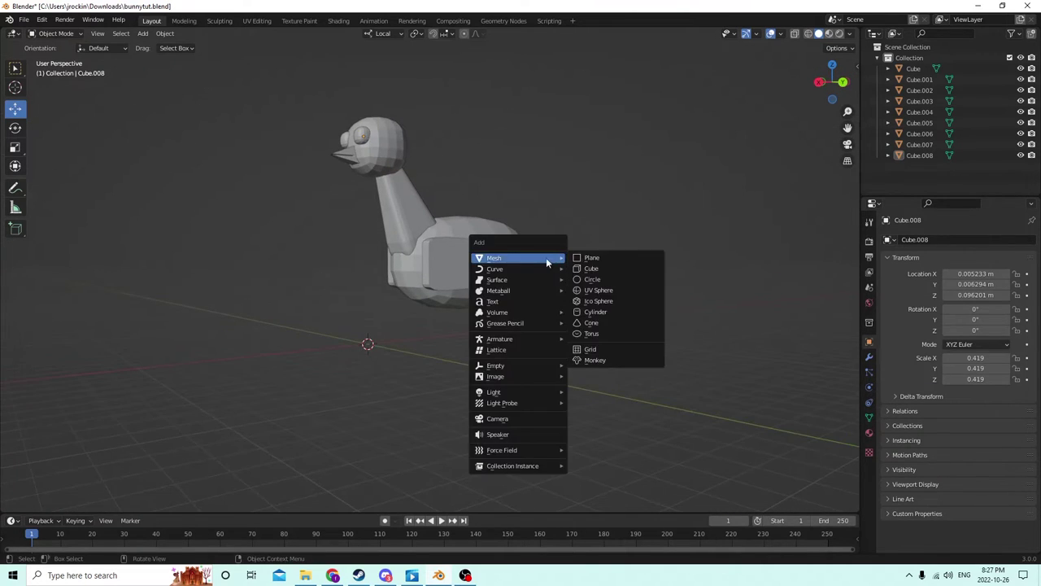
click(593, 312)
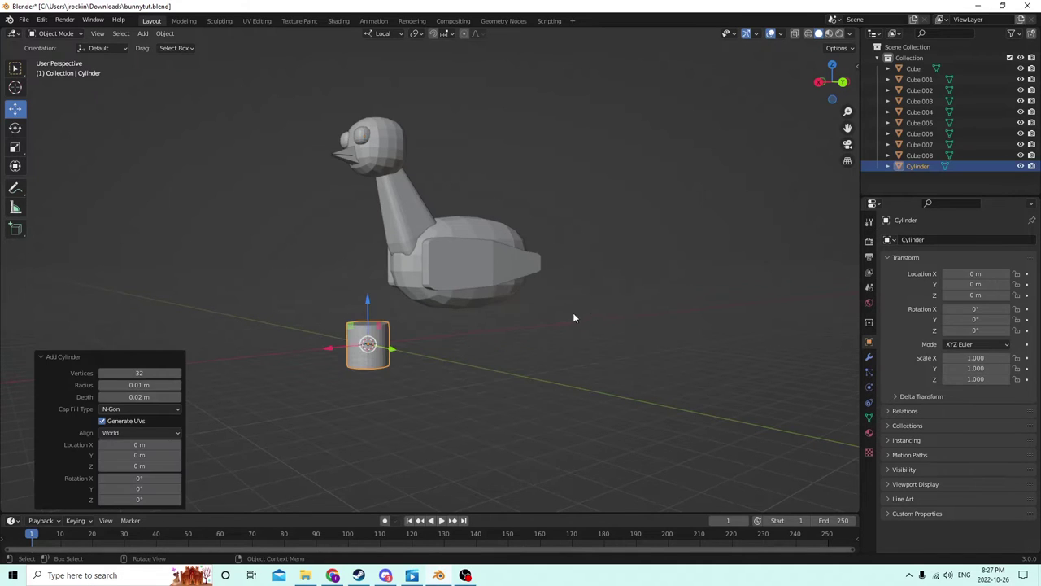
middle_drag(574, 315, 493, 328)
drag(305, 378, 410, 329)
Step: Scale the cylinder tall on Z and thin into a leg, about 0.231 × 0.231 × 1.803
click(15, 149)
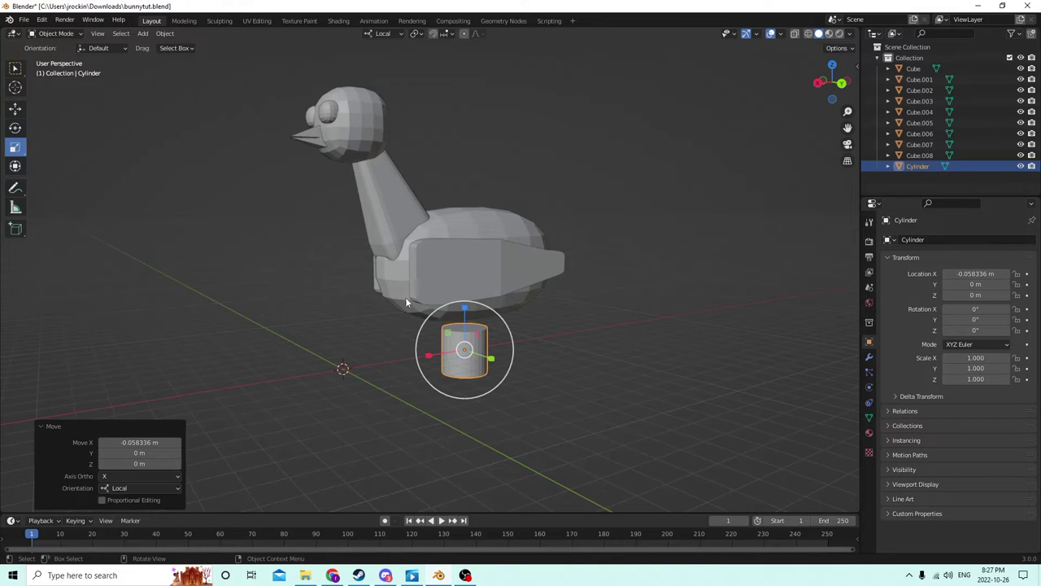
drag(463, 311, 476, 186)
middle_drag(477, 185, 465, 226)
key(s)
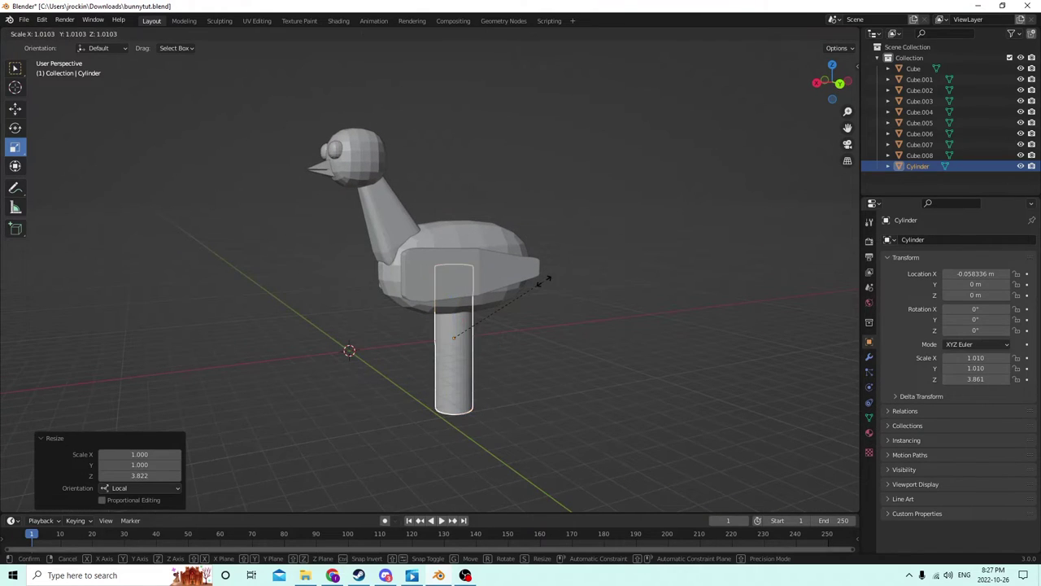
click(485, 298)
middle_drag(487, 297, 498, 296)
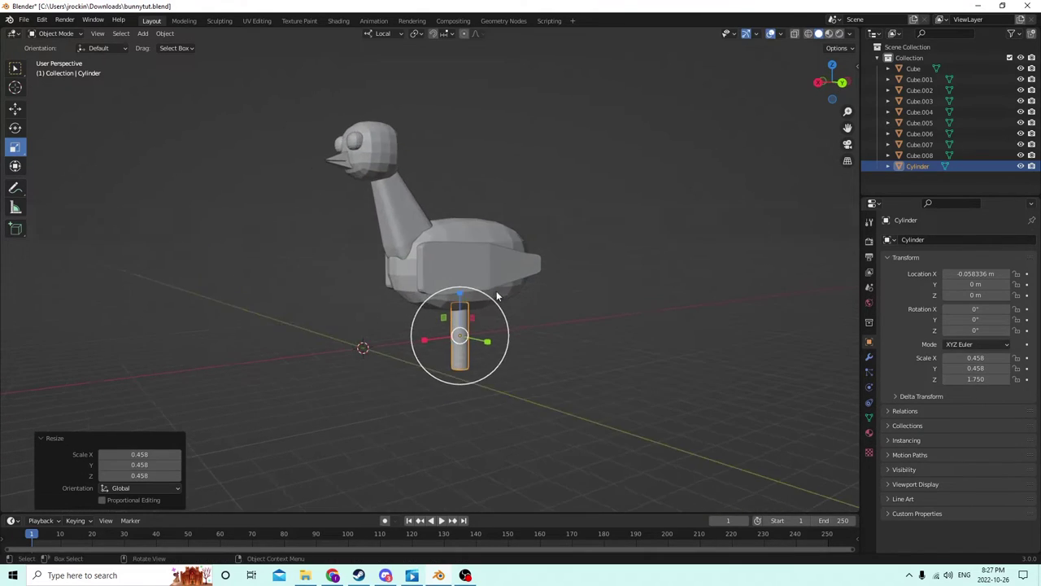
click(14, 108)
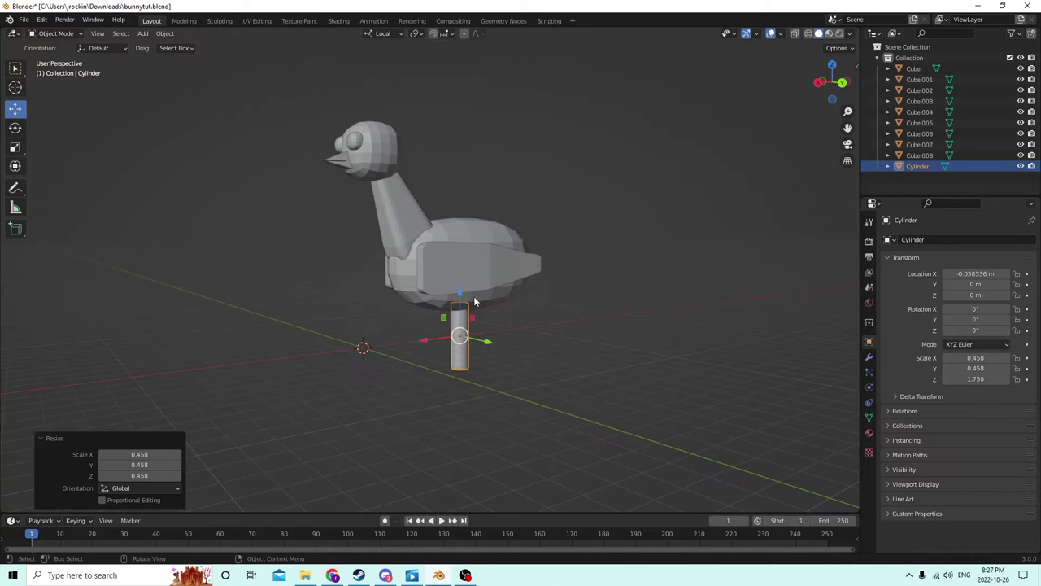
middle_drag(545, 308, 562, 308)
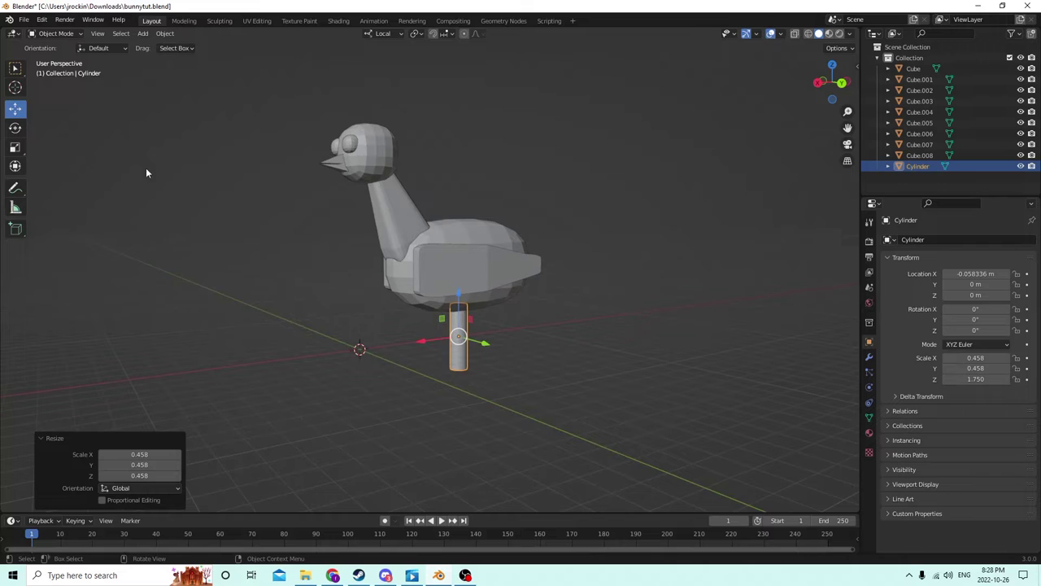
click(15, 148)
drag(457, 292, 558, 297)
middle_drag(558, 298, 262, 151)
Step: Position the leg sideways and along Y beneath the body
click(14, 112)
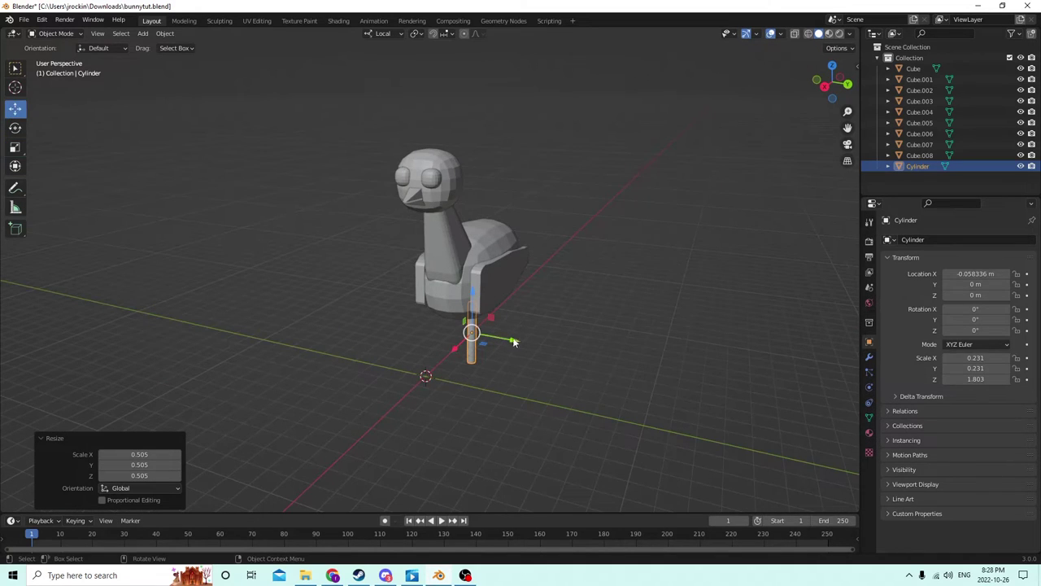
drag(514, 343, 529, 340)
middle_drag(529, 340, 541, 287)
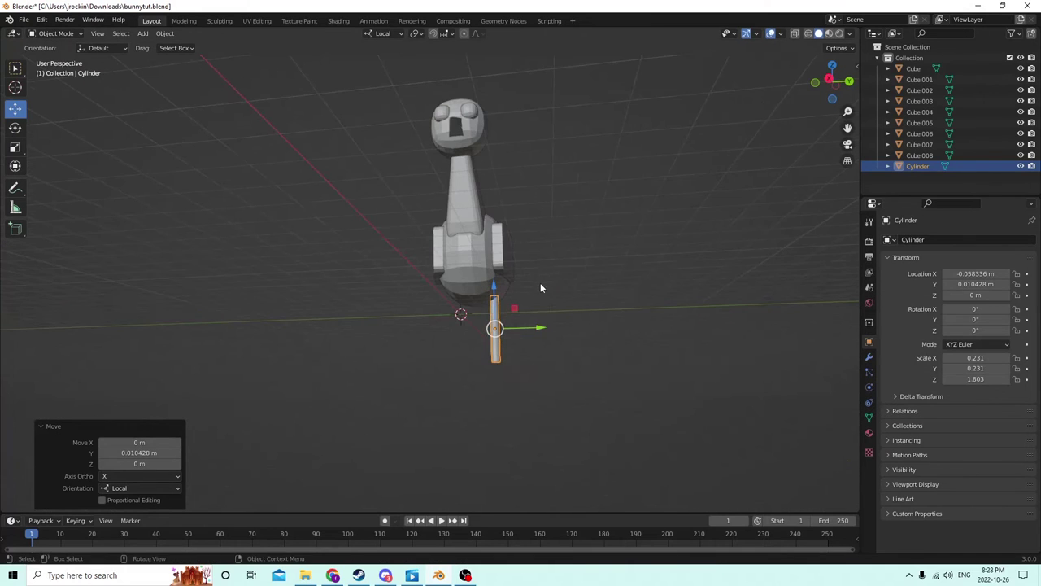
drag(536, 328, 531, 328)
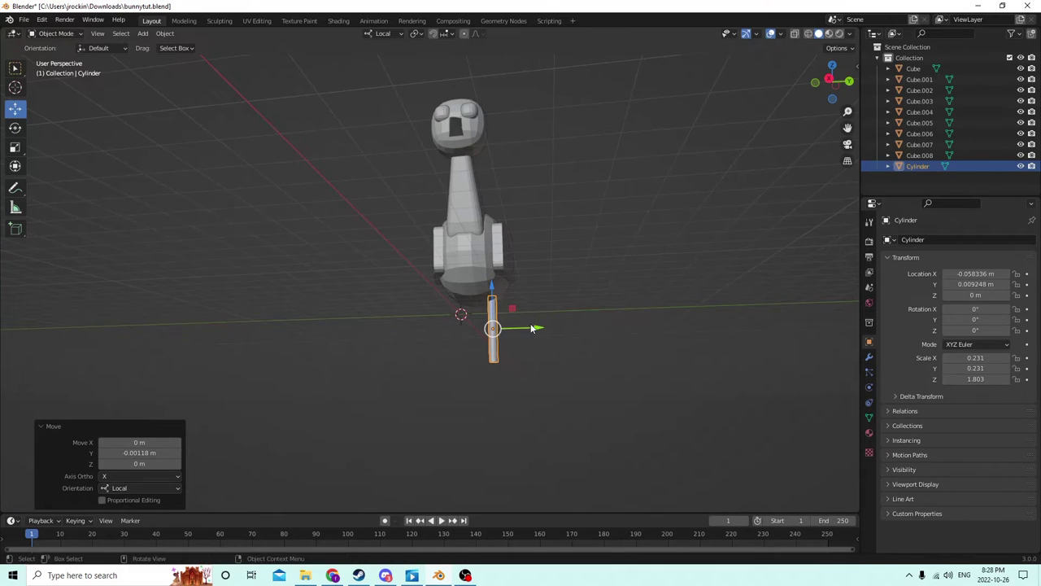
middle_drag(532, 328, 302, 320)
scroll(449, 319, up, 3)
key(shift+d)
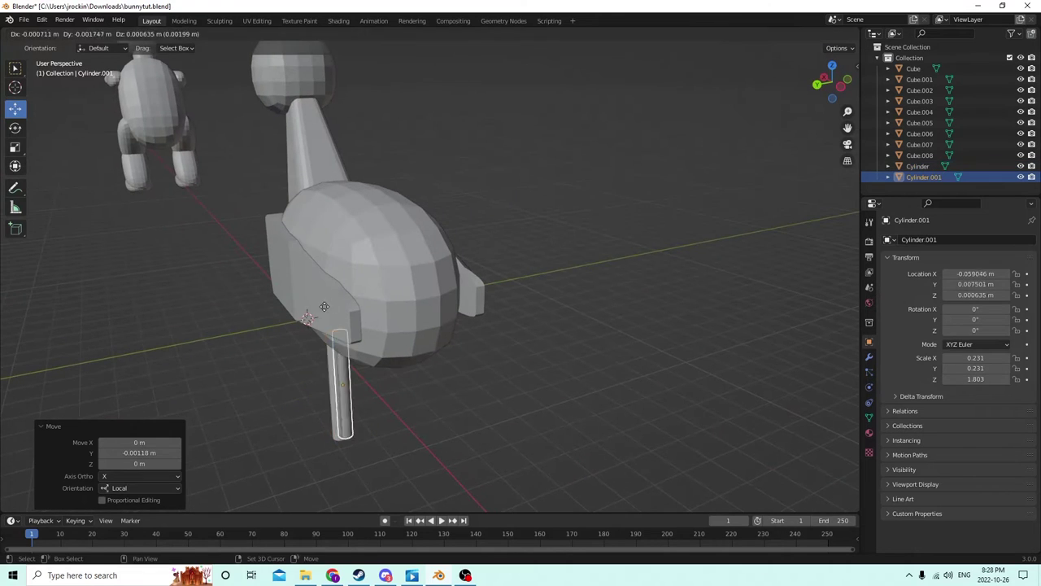
right_click(324, 305)
middle_drag(354, 295, 349, 301)
key(g)
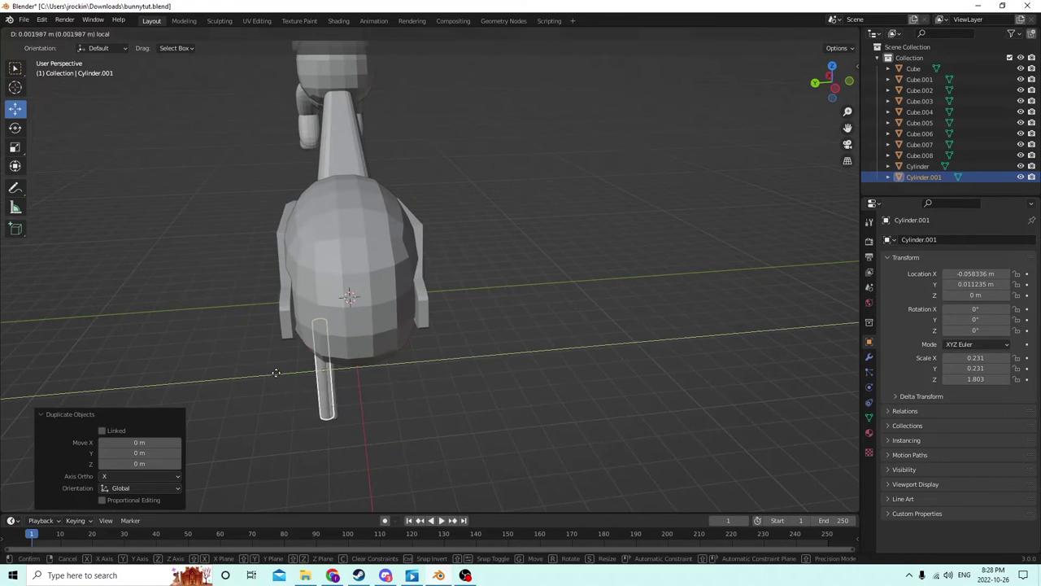
right_click(728, 327)
click(954, 282)
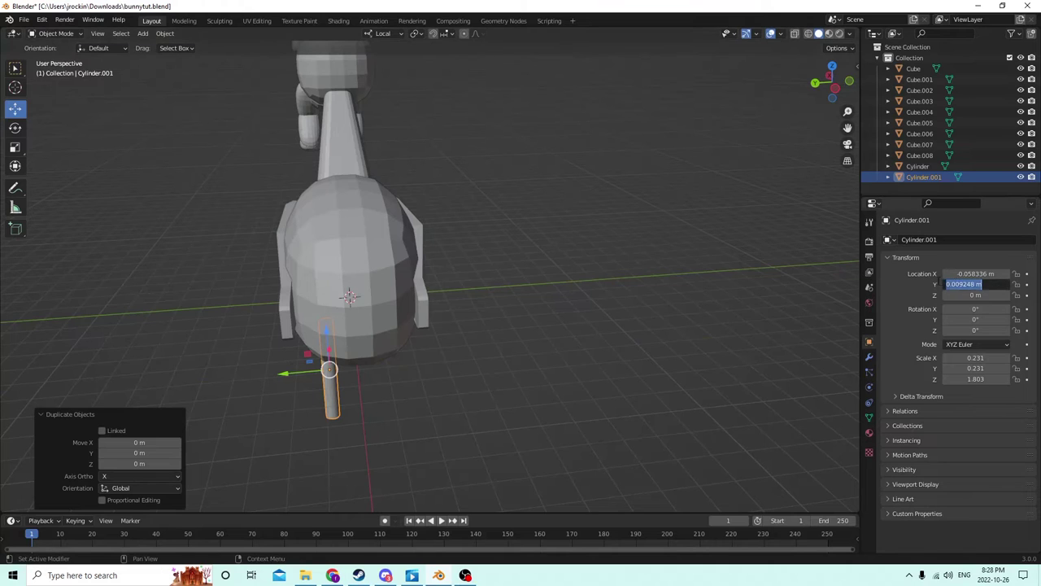
key(Return)
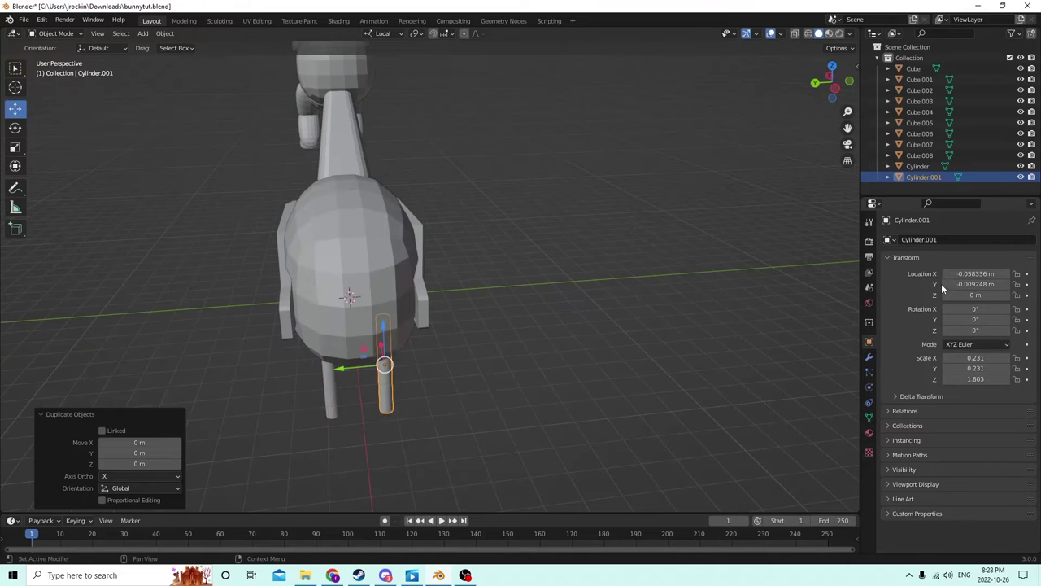
click(638, 322)
middle_drag(638, 321, 648, 288)
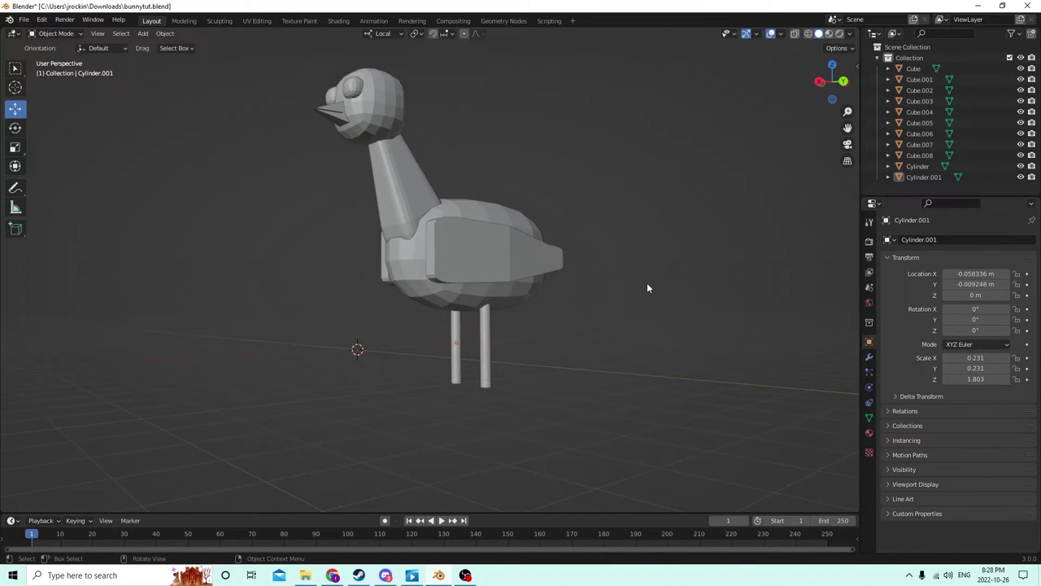
middle_drag(567, 318, 482, 351)
click(462, 364)
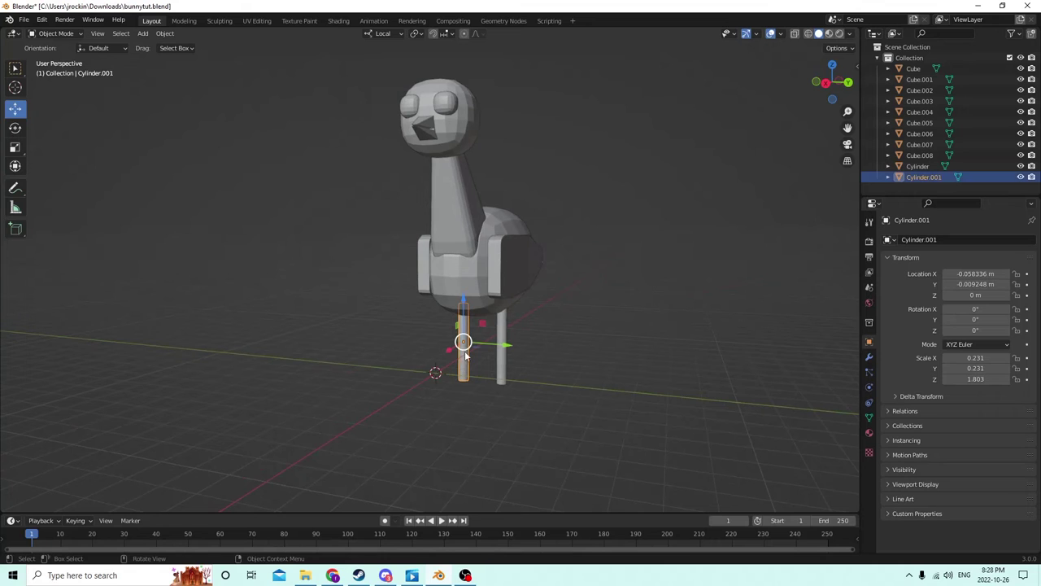
key(Delete)
middle_drag(675, 313, 635, 323)
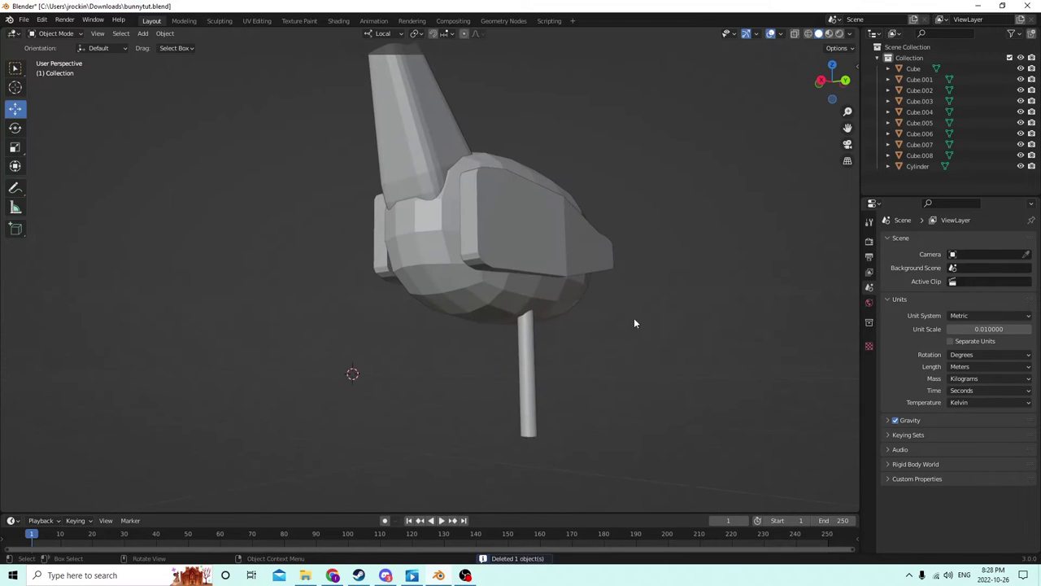
middle_drag(537, 409, 517, 454)
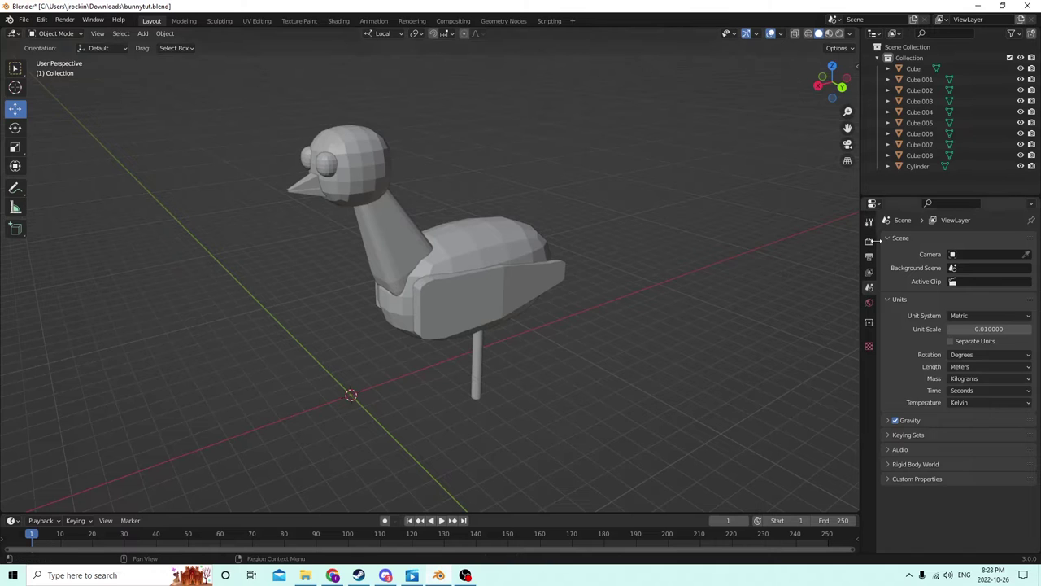
middle_drag(711, 288, 730, 292)
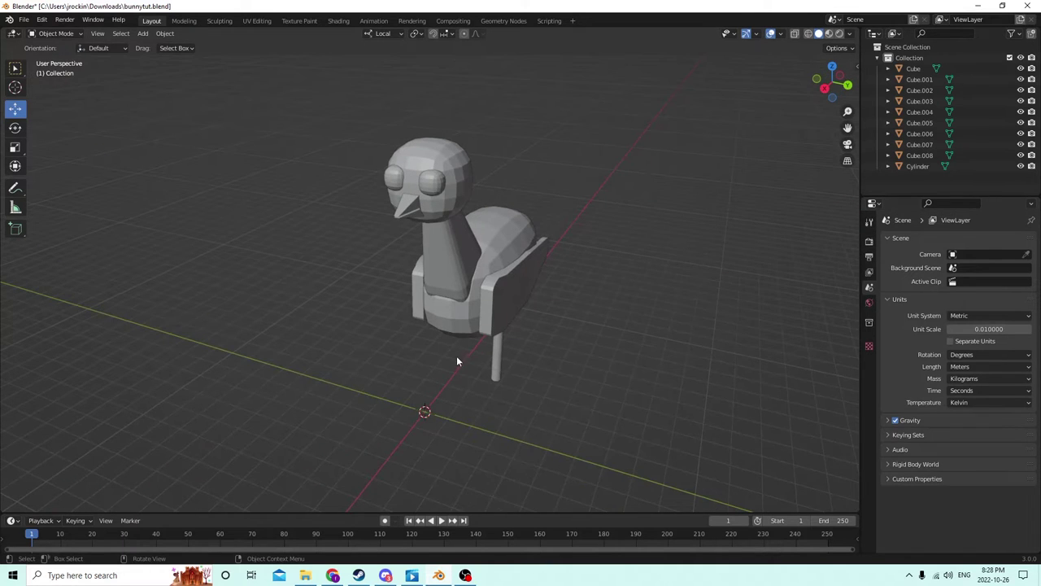
click(496, 366)
middle_drag(496, 366, 457, 342)
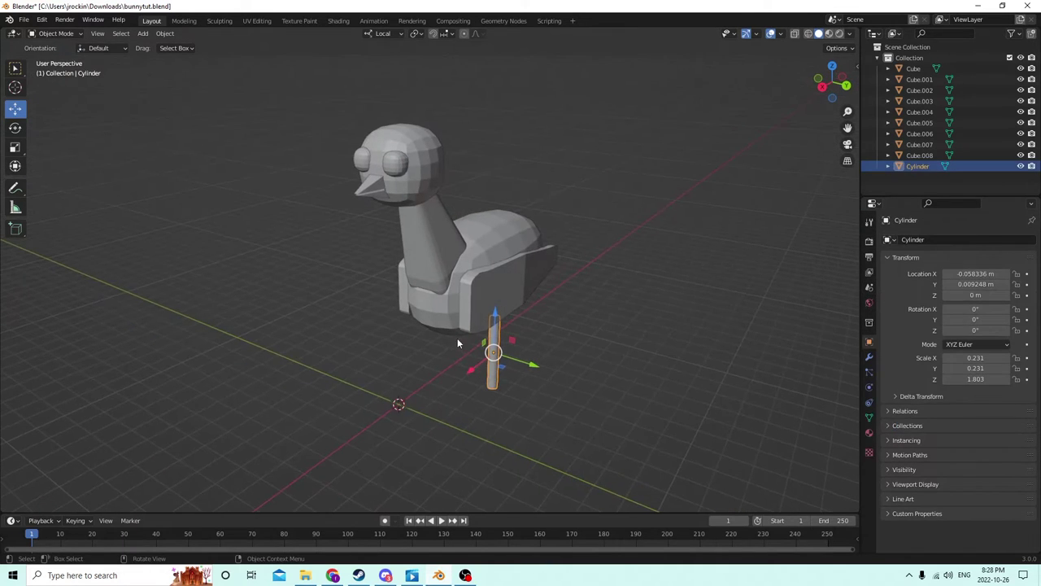
click(625, 366)
scroll(624, 367, up, 2)
middle_drag(625, 367, 578, 361)
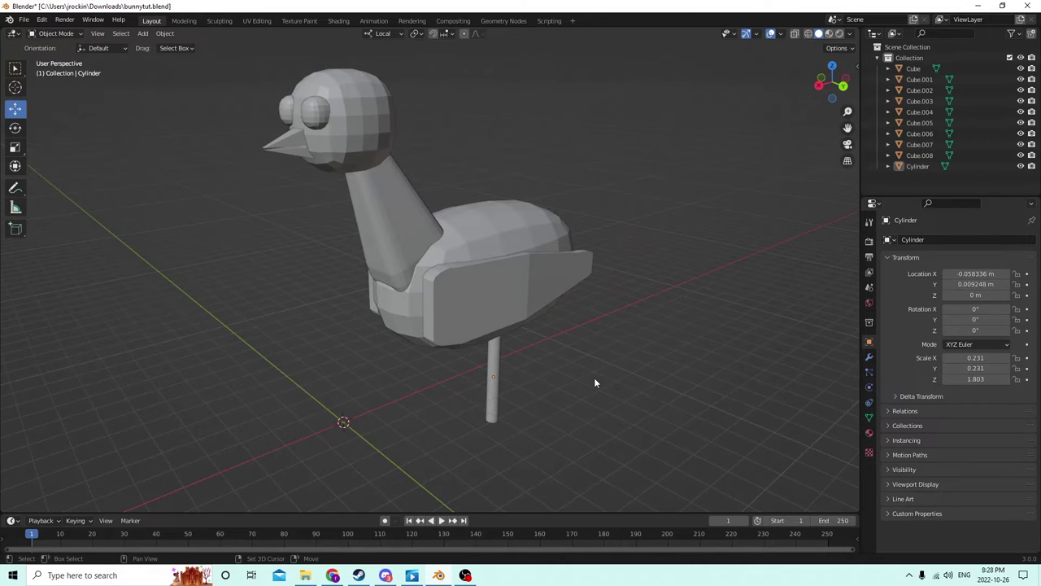
Step: Add a cube and move it along X and Y beneath the leg
key(shift+a)
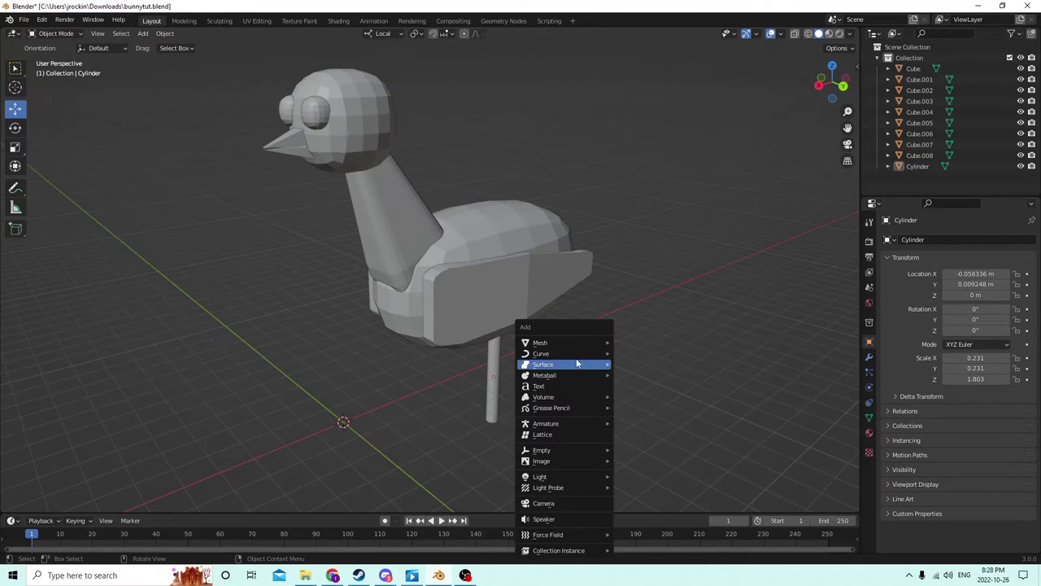
mouse_move(568, 342)
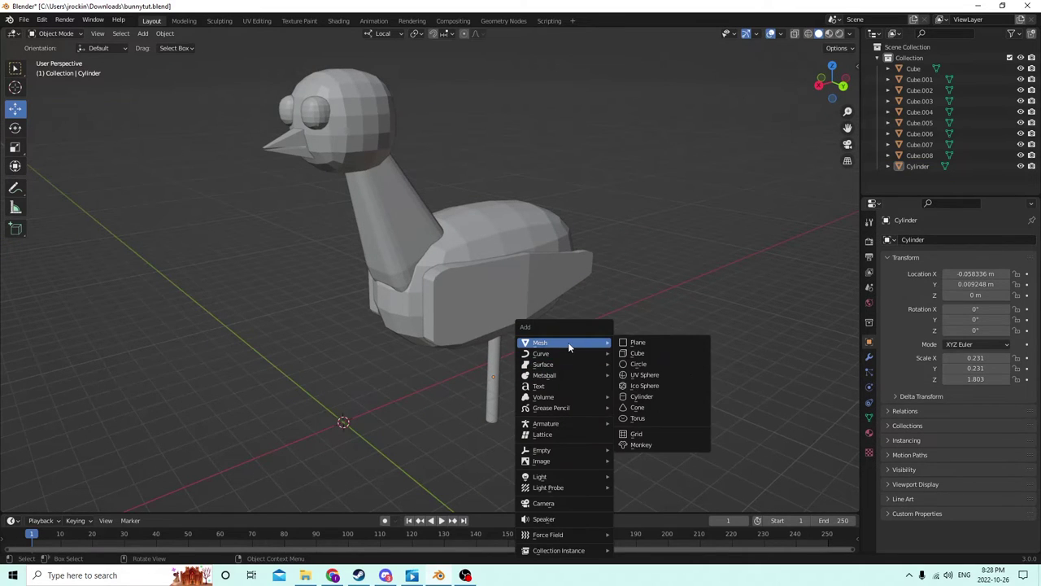
click(623, 356)
middle_drag(417, 388, 436, 359)
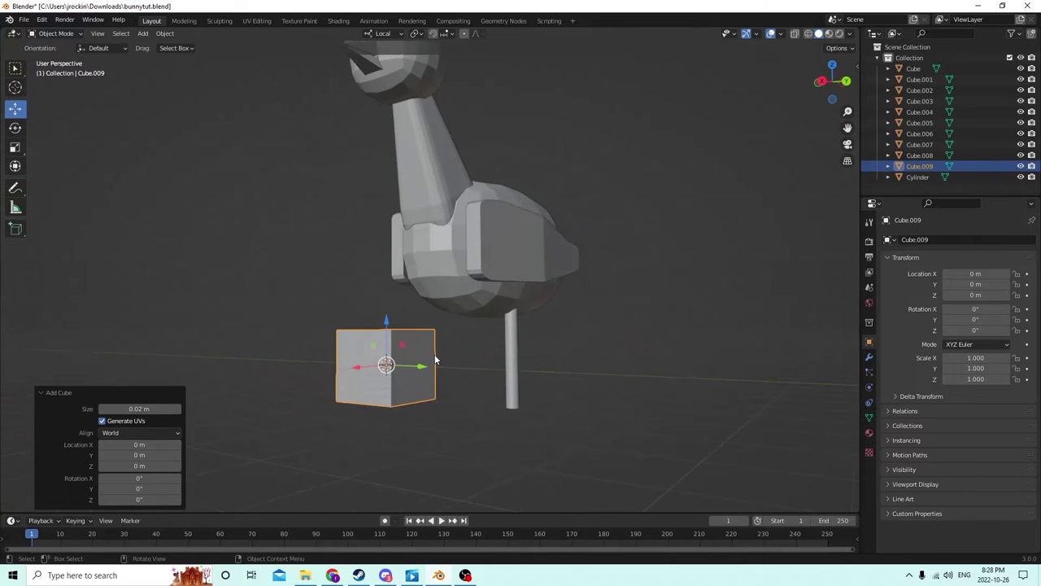
drag(354, 374, 480, 374)
middle_drag(480, 374, 541, 362)
drag(493, 359, 545, 375)
mouse_move(544, 375)
middle_down()
mouse_move(470, 378)
mouse_move(453, 358)
mouse_move(477, 379)
mouse_move(537, 388)
middle_up()
drag(532, 380, 626, 397)
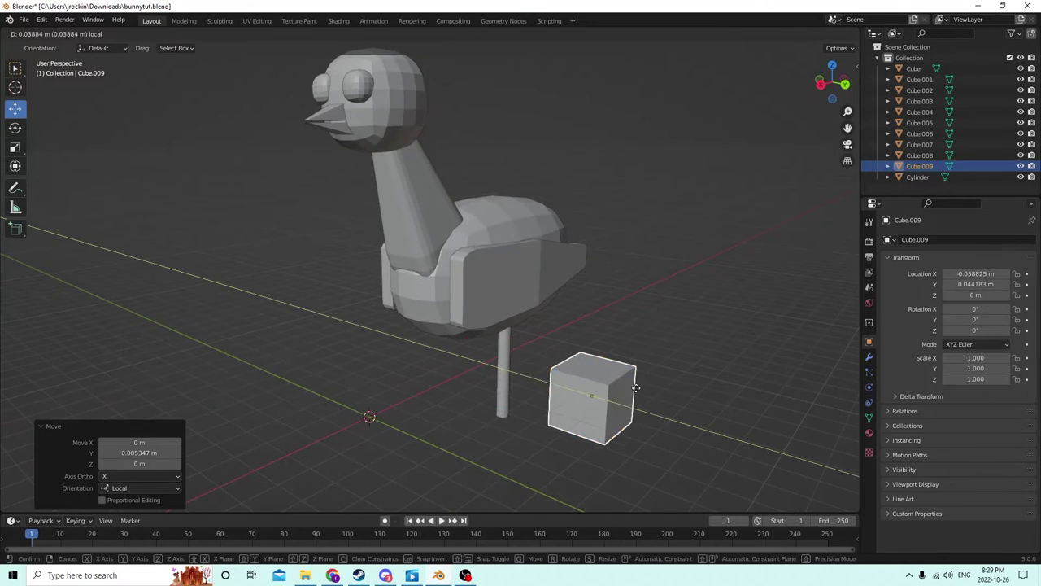
middle_drag(713, 400, 744, 397)
Step: In Edit Mode, bevel the cube's vertical edges with Ctrl+B to round them
key(Tab)
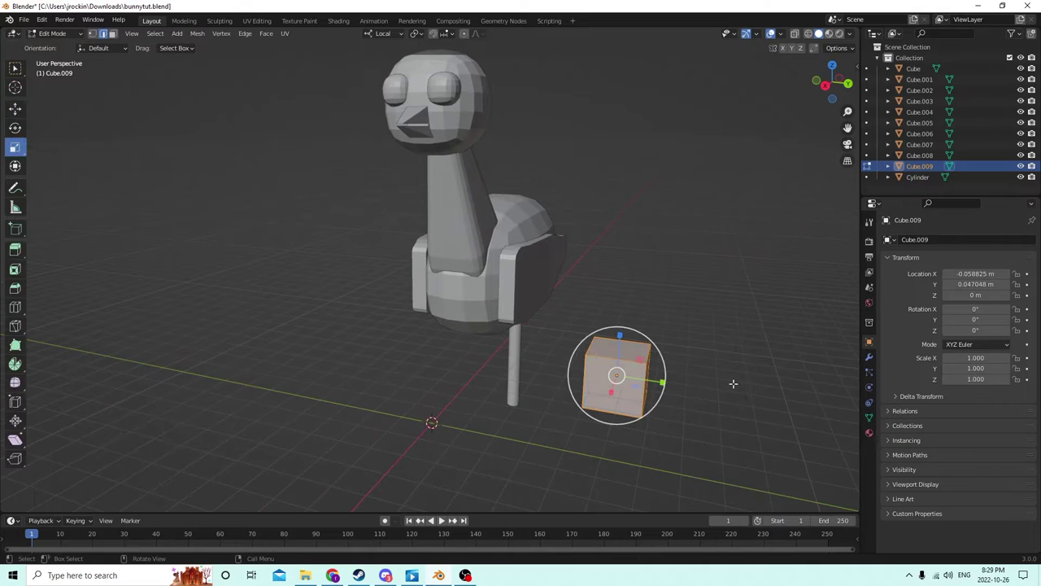
click(642, 384)
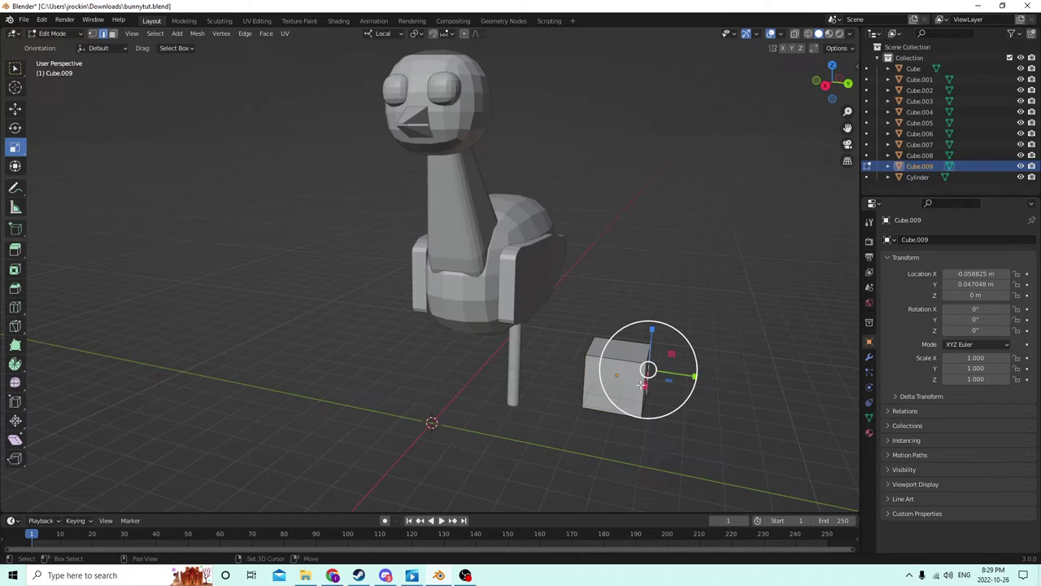
shift+click(584, 373)
middle_drag(584, 372, 235, 368)
shift+click(262, 361)
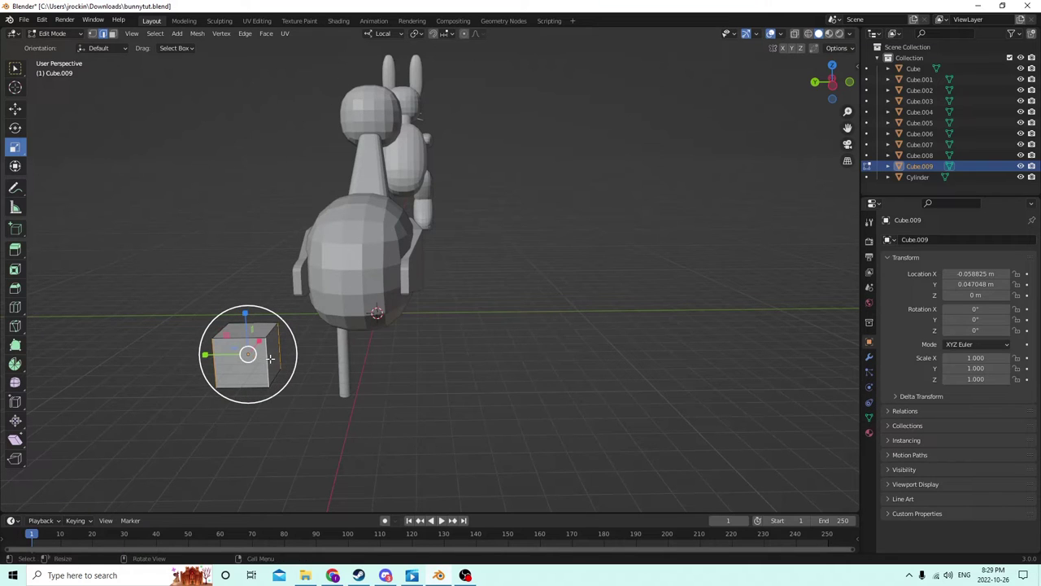
key(ctrl+b)
scroll(281, 359, up, 3)
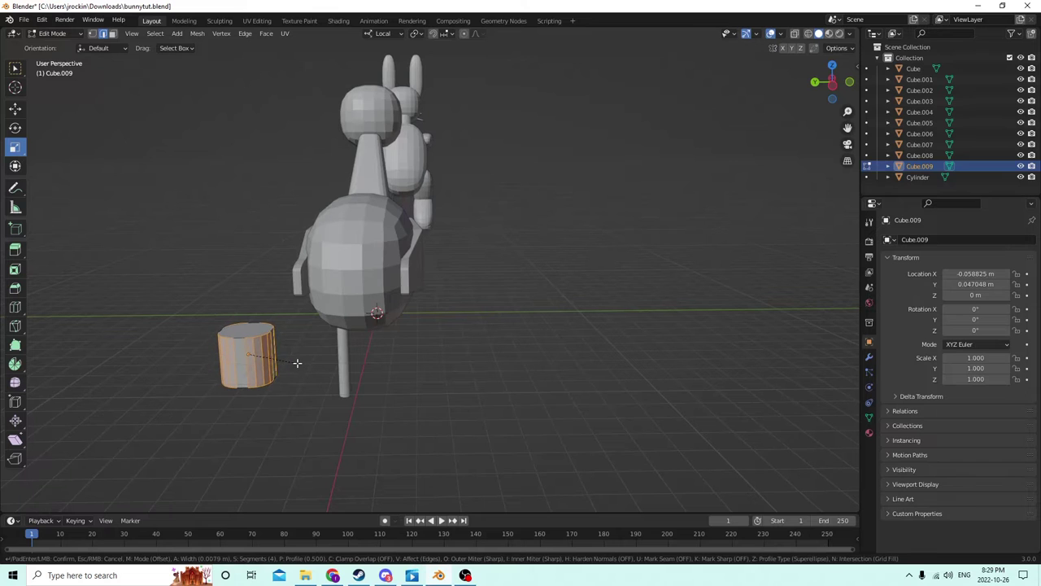
click(295, 362)
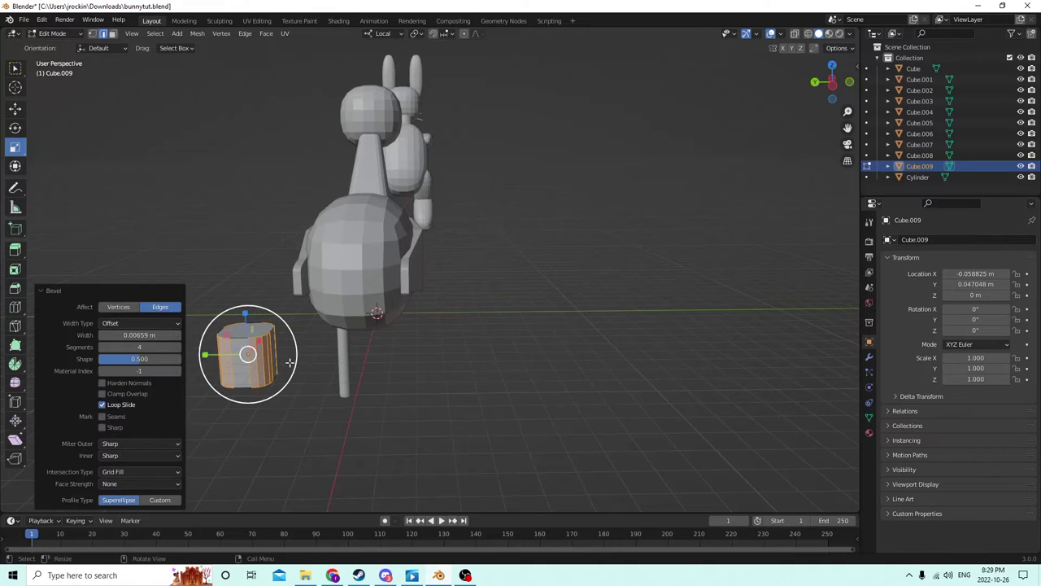
middle_drag(294, 363, 491, 401)
key(Tab)
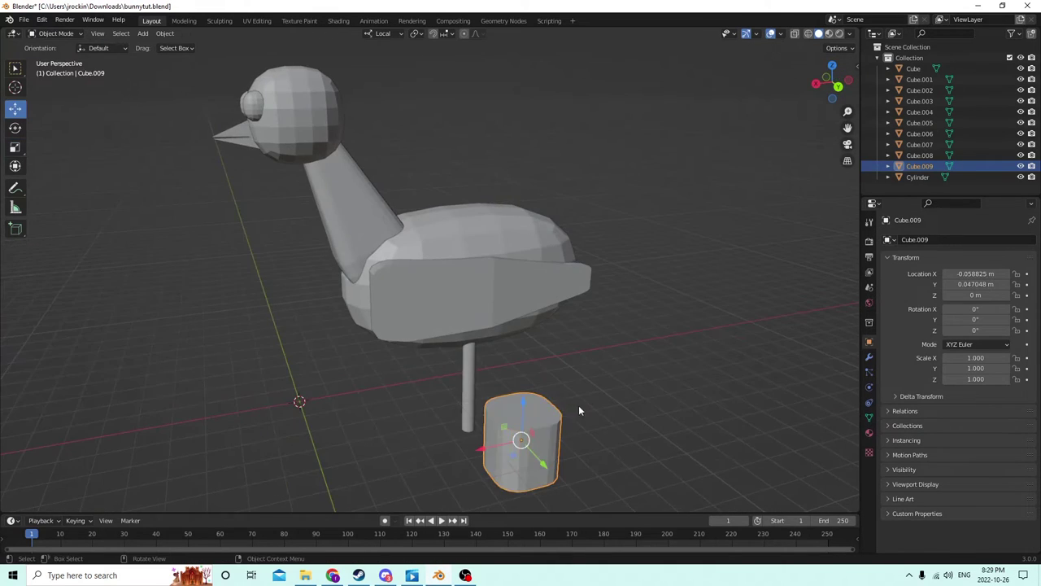
Step: Flatten the cube vertically into a pad and move it under the leg
middle_drag(579, 405, 180, 262)
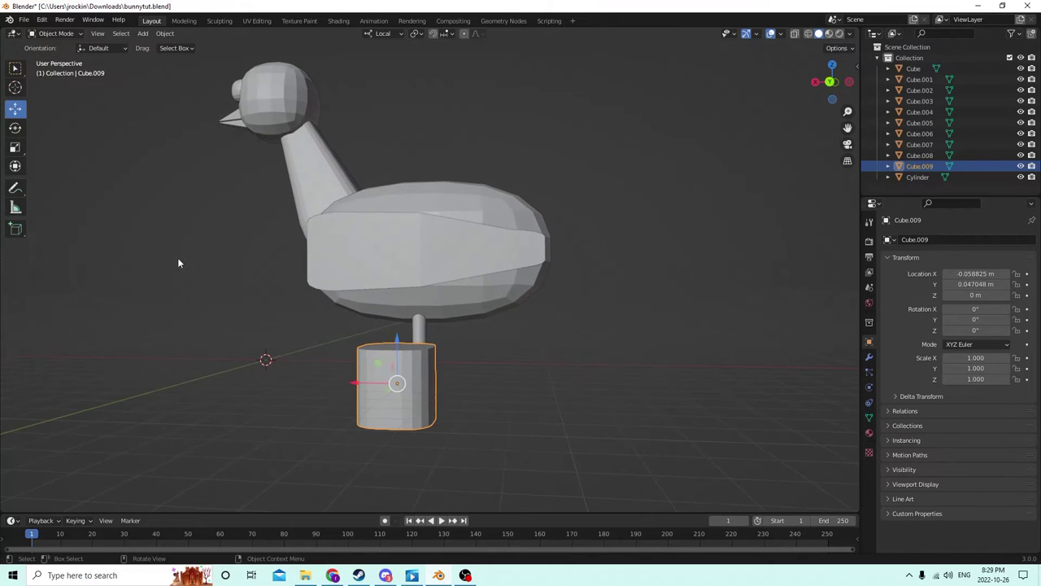
click(18, 149)
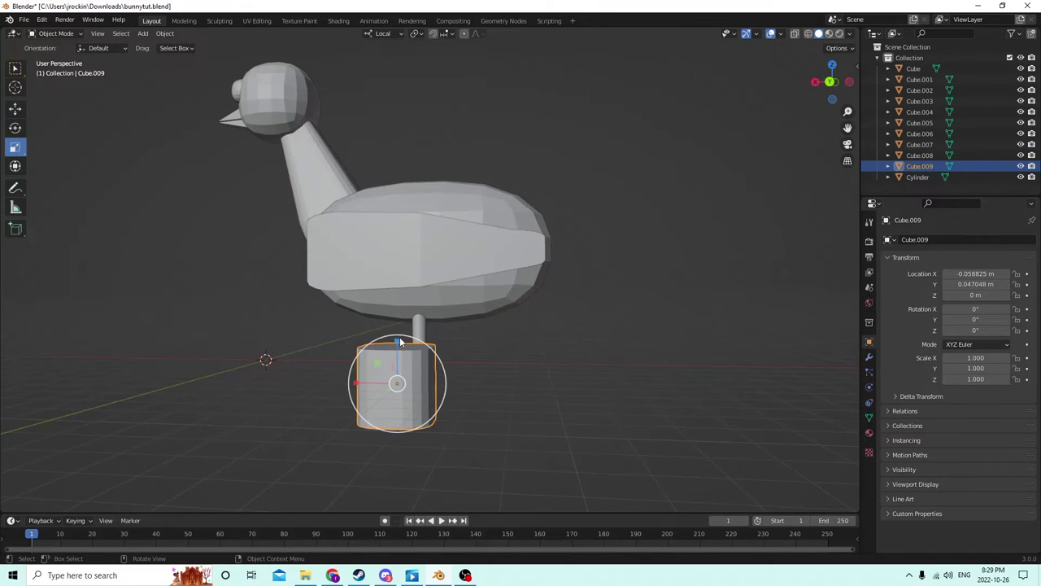
drag(400, 342, 397, 376)
middle_drag(397, 377, 516, 335)
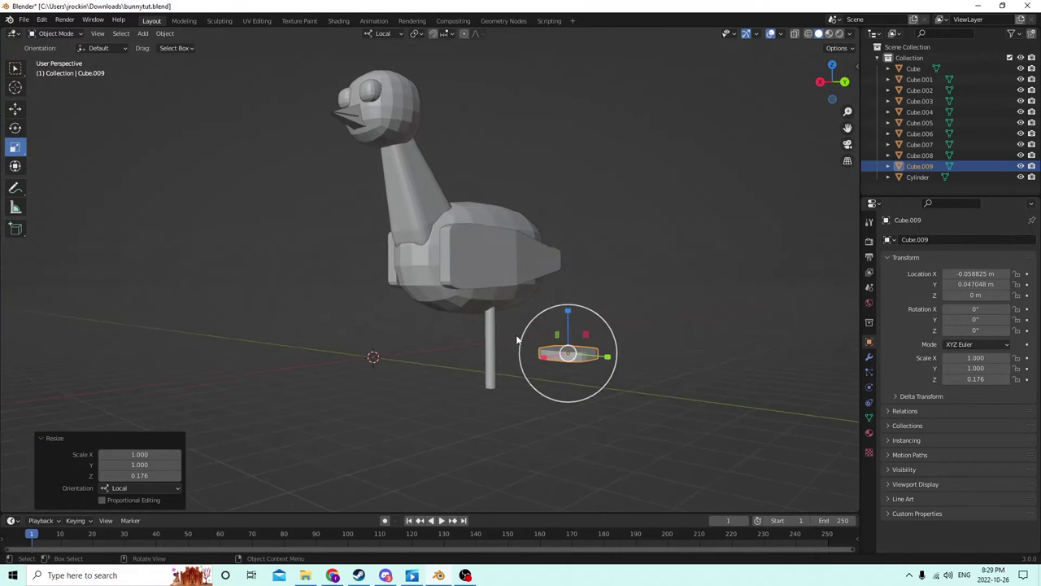
click(15, 108)
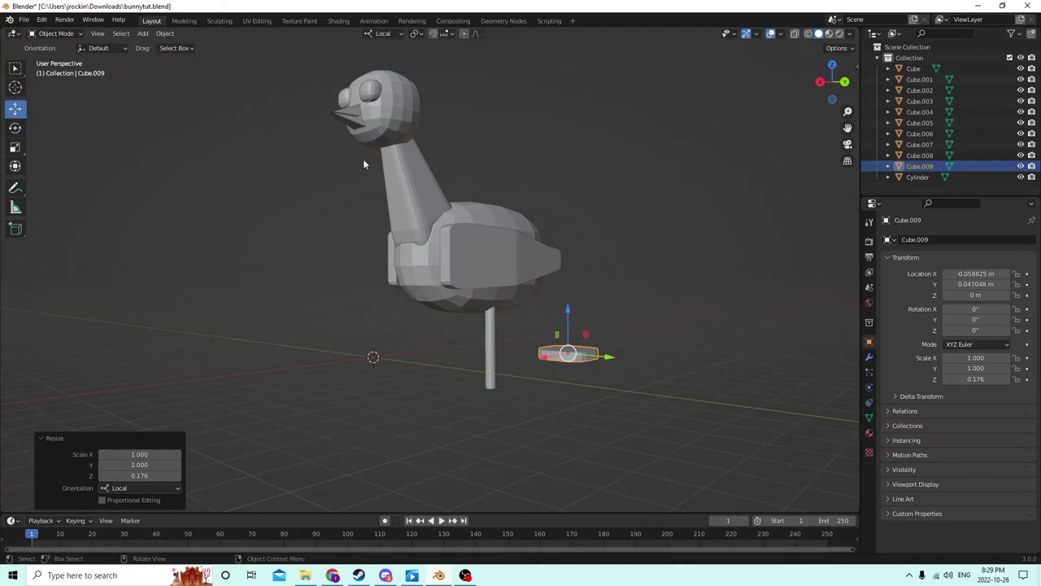
middle_drag(363, 161, 474, 215)
drag(566, 329, 570, 389)
drag(594, 445, 508, 401)
middle_drag(509, 401, 445, 364)
drag(445, 364, 442, 358)
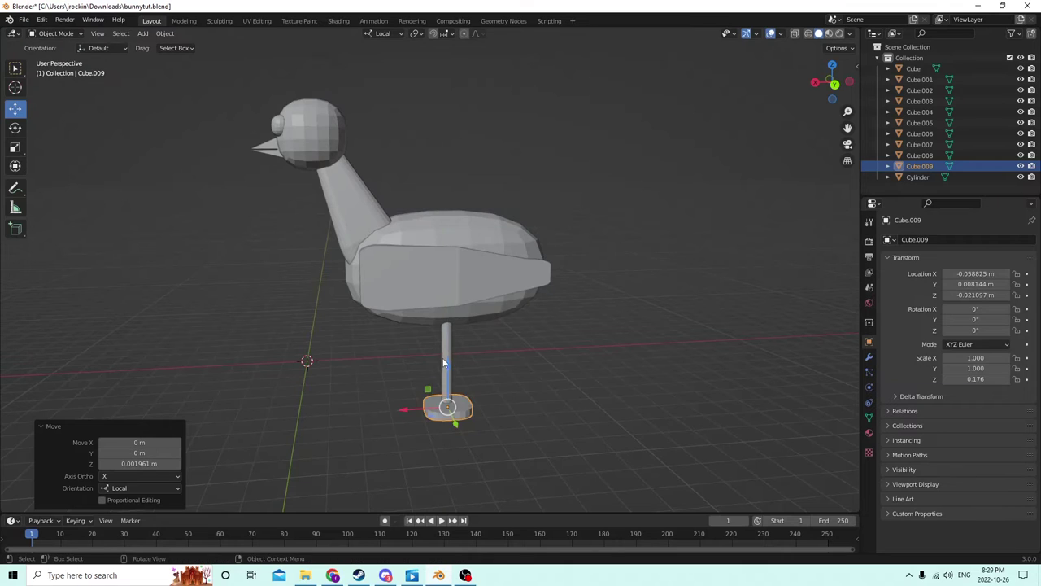
middle_drag(443, 357, 609, 400)
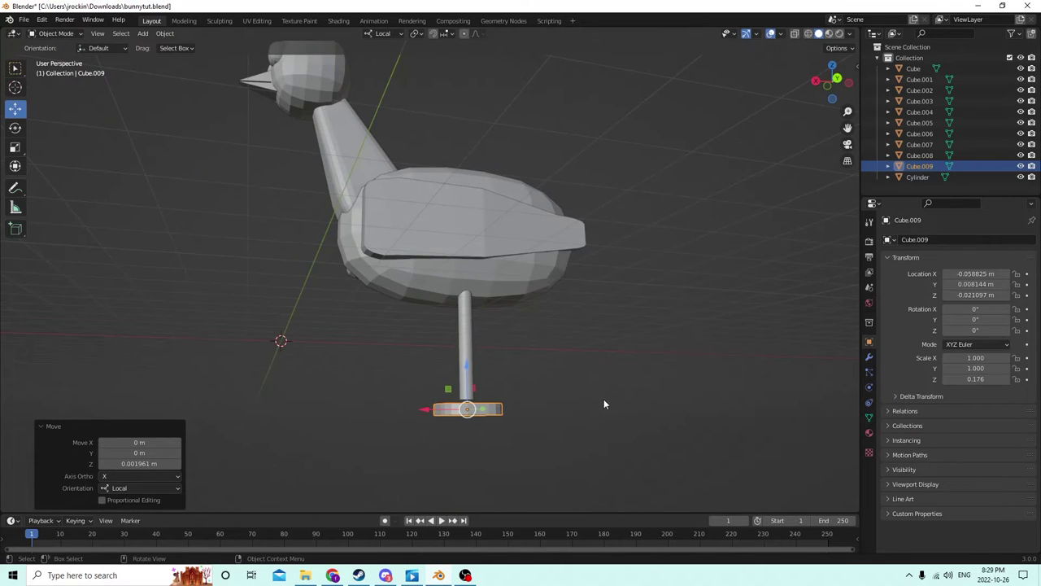
Step: Shrink the pad to 0.623 and raise it to meet the bottom of the leg
key(s)
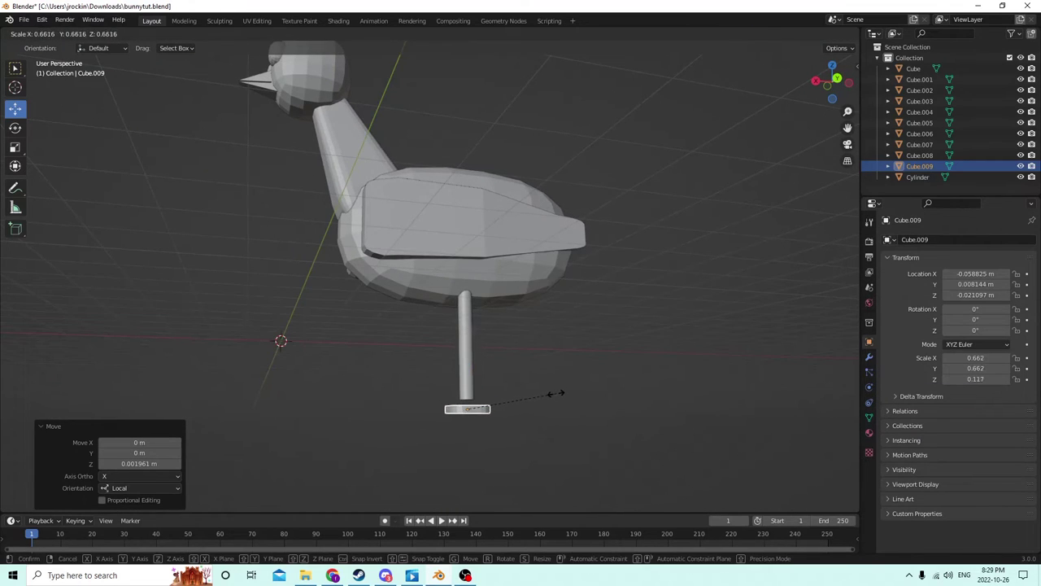
click(546, 392)
middle_drag(546, 392, 525, 422)
drag(451, 392, 449, 386)
middle_drag(448, 386, 552, 403)
scroll(552, 408, up, 3)
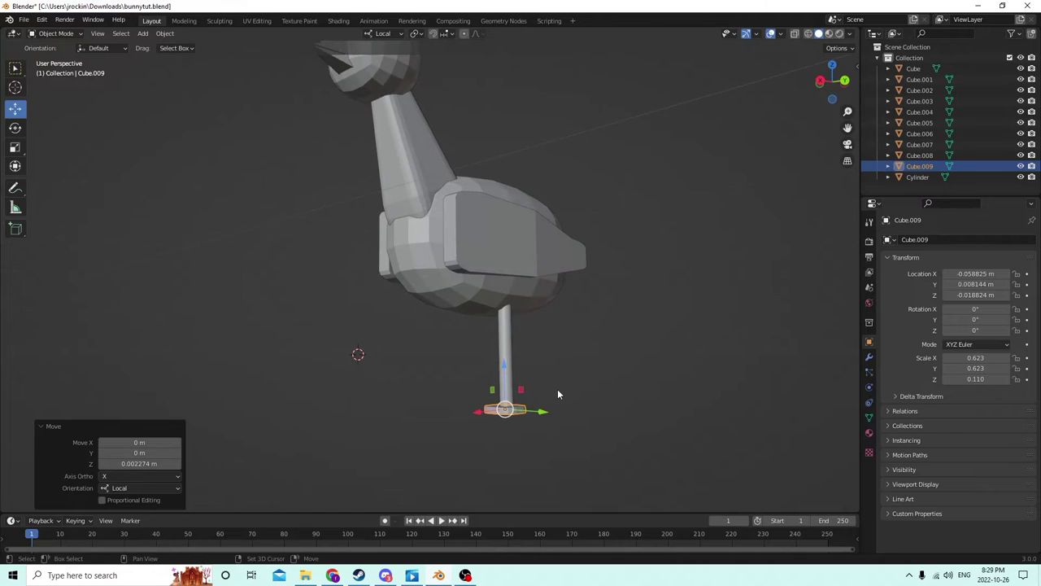
key(shift+a)
mouse_move(530, 344)
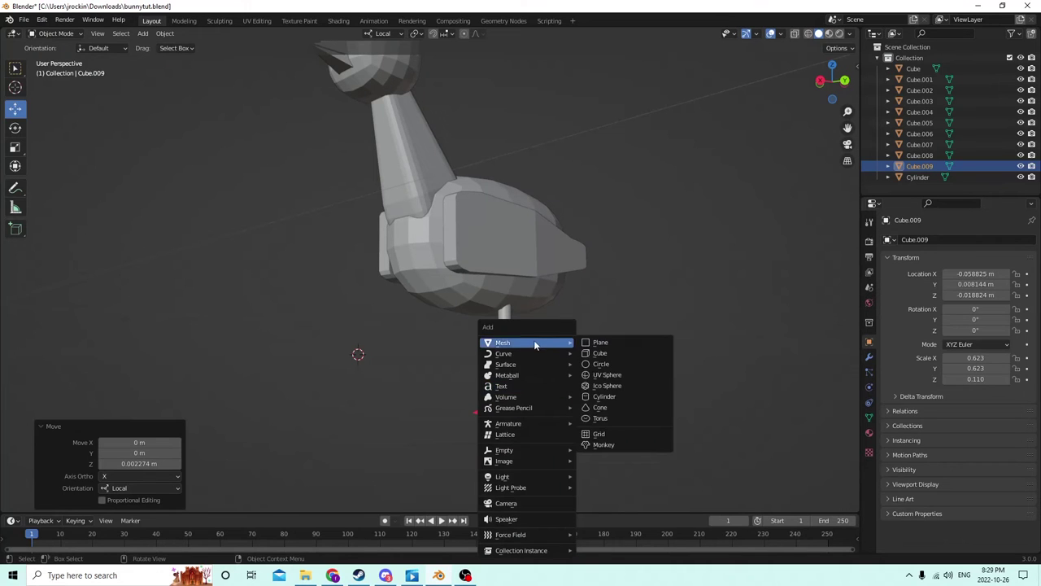
Step: Add a new cylinder to the scene and keep it selected
click(600, 396)
middle_drag(581, 390, 424, 364)
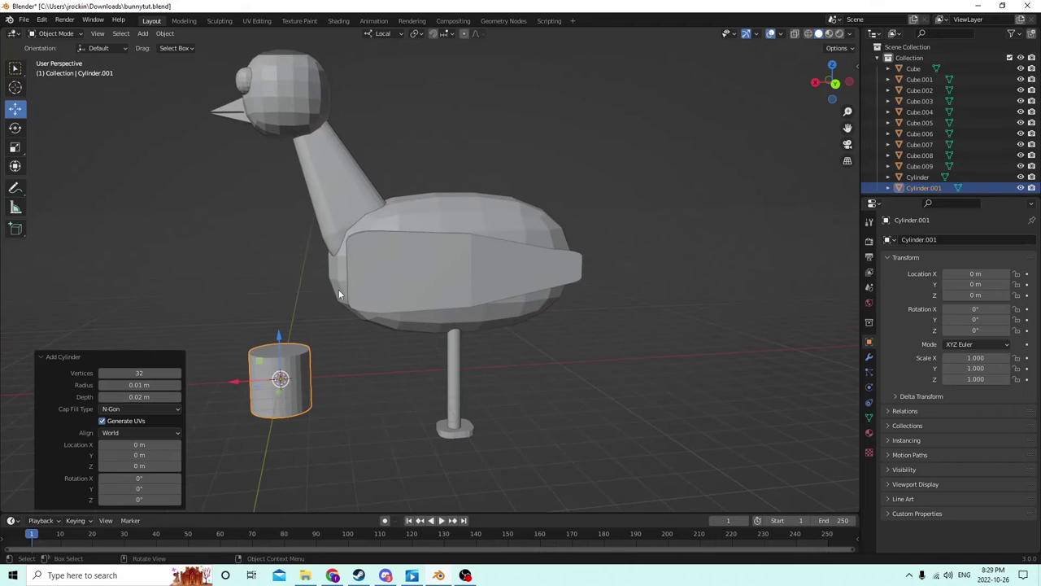
middle_drag(772, 301, 579, 339)
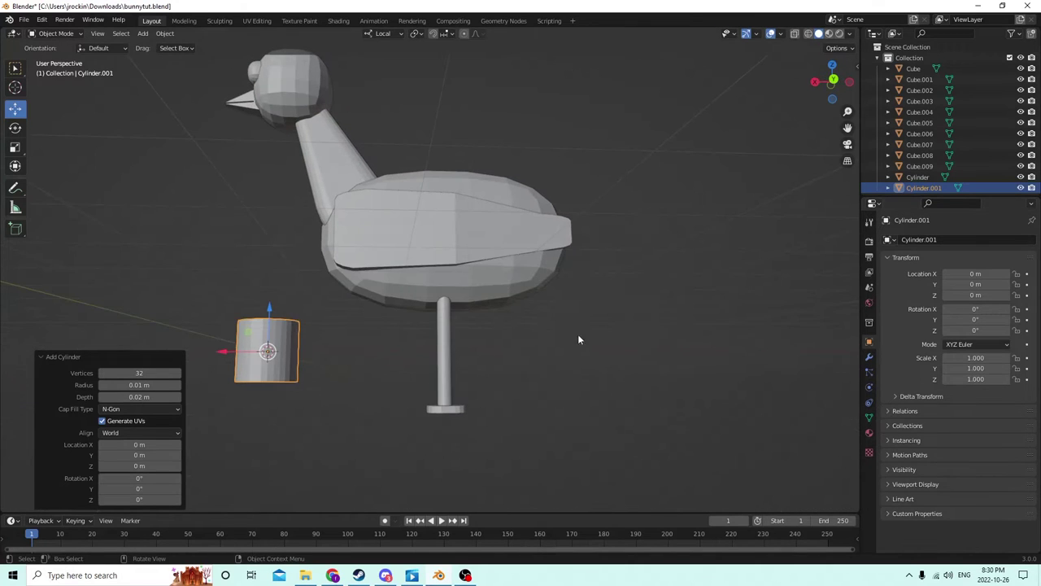
click(453, 409)
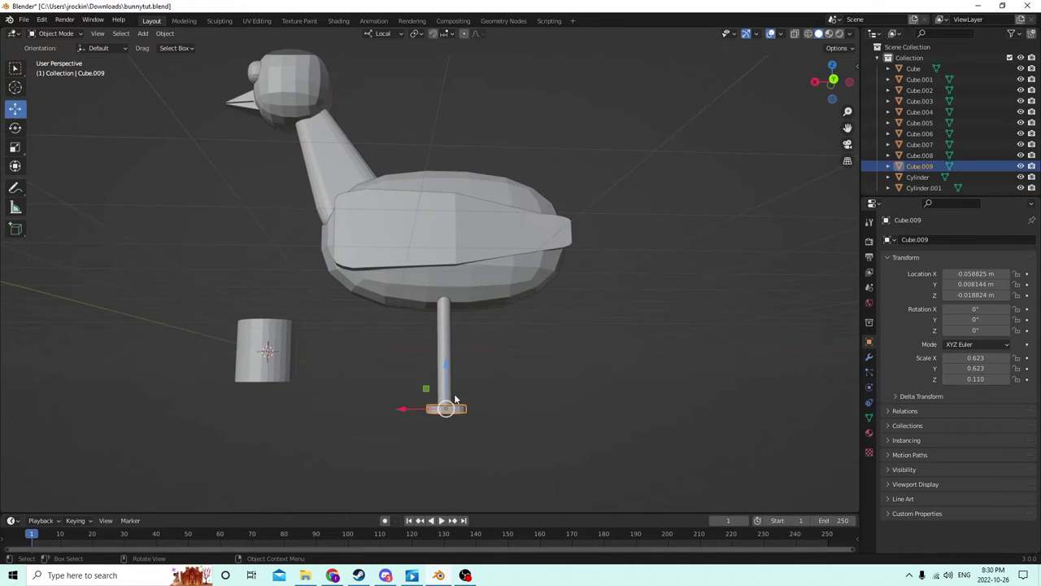
click(293, 358)
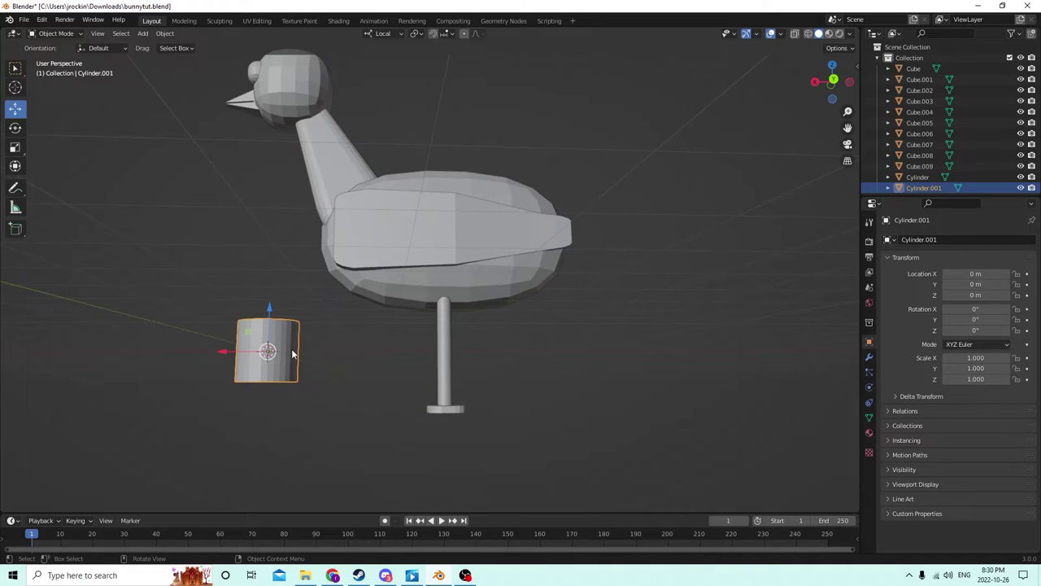
Step: Set the cylinder's Location Y to 0 m and Rotation Y to 90°
click(963, 284)
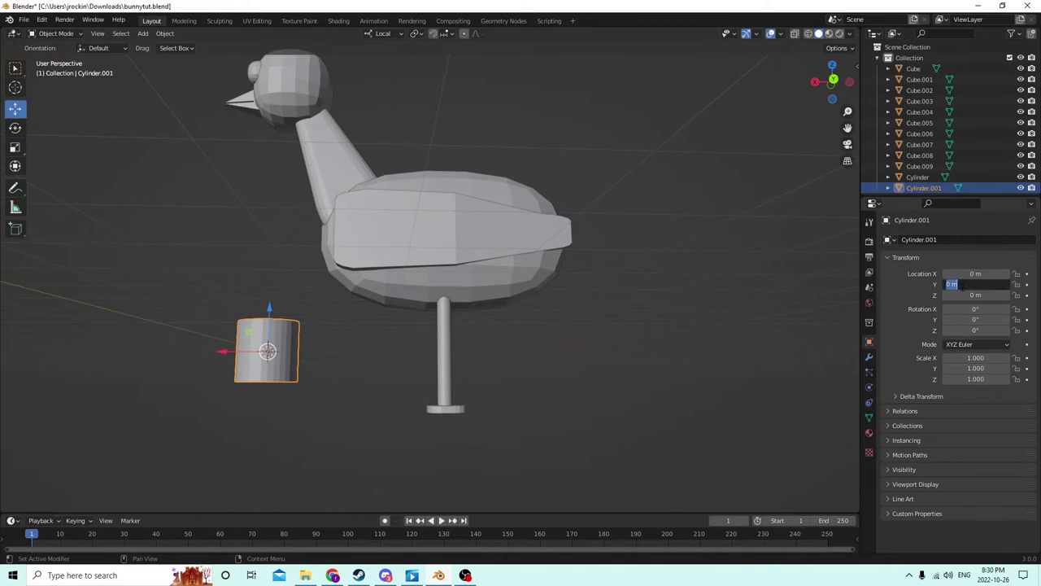
text(90)
key(Return)
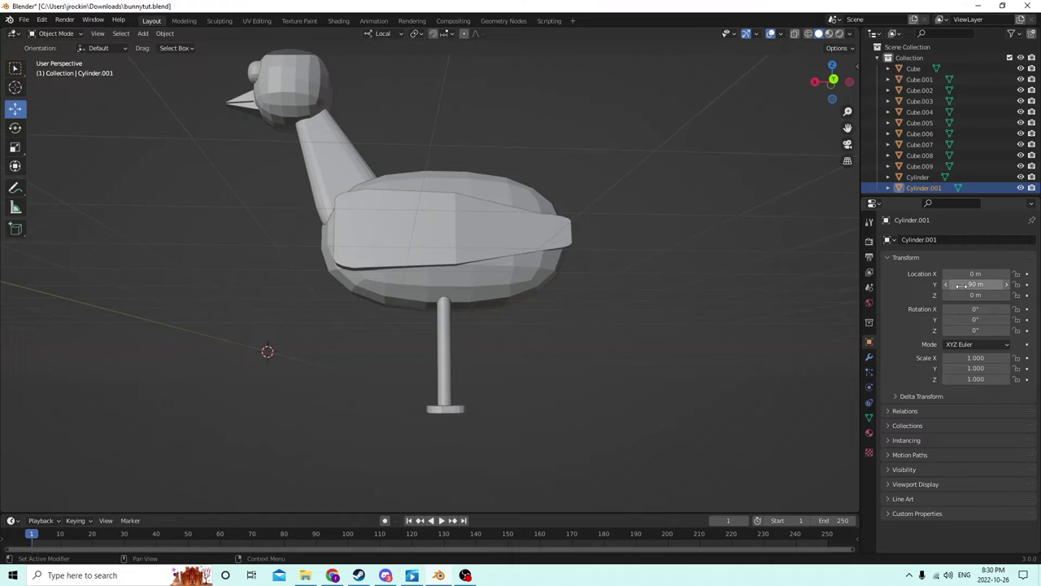
key(Return)
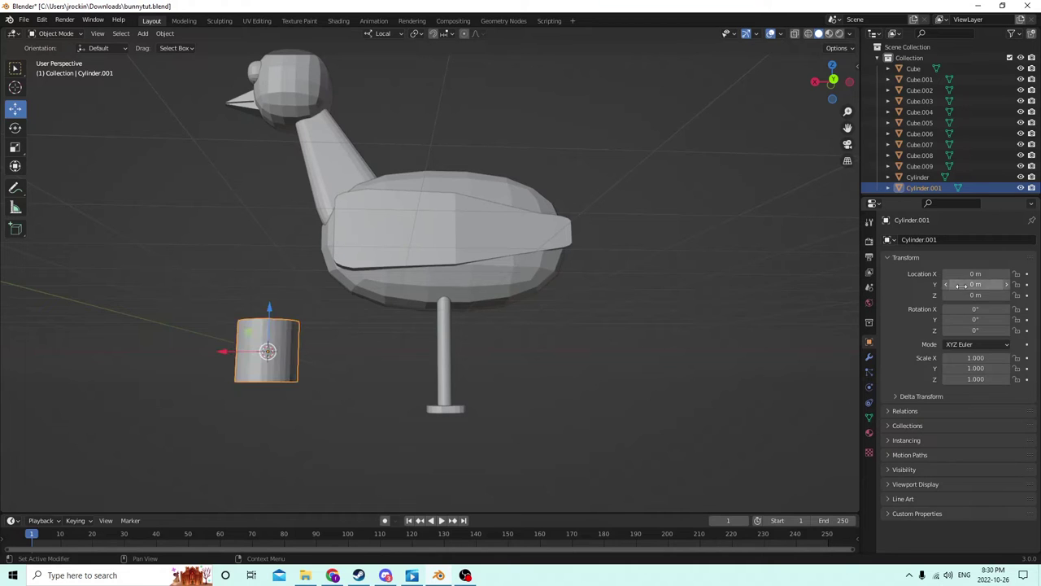
click(976, 319)
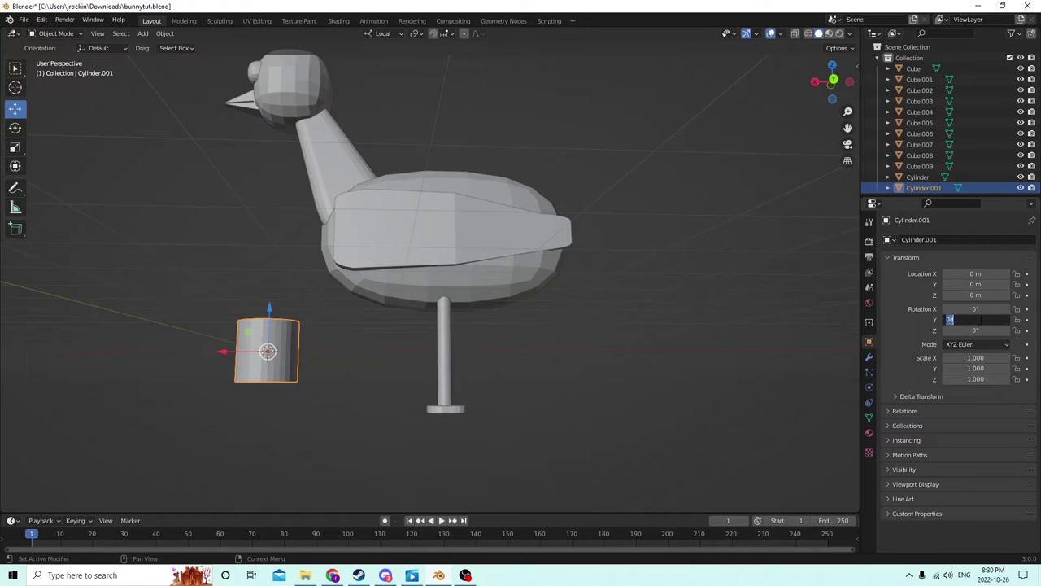
text(90)
key(Return)
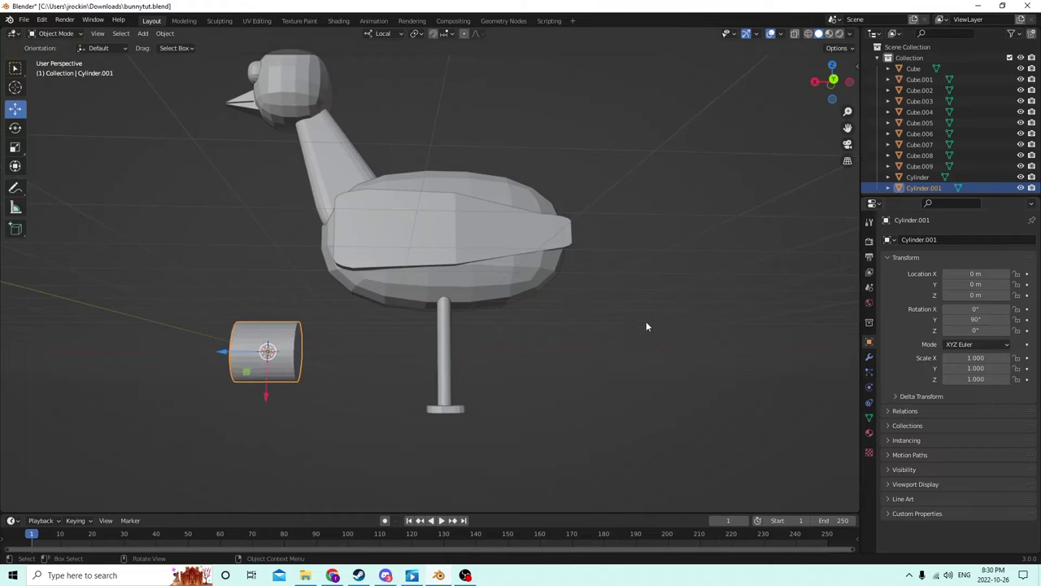
Step: Move the sideways cylinder under the leg and shrink it to 0.352
middle_drag(646, 324, 429, 350)
drag(278, 417, 407, 405)
middle_drag(408, 405, 605, 446)
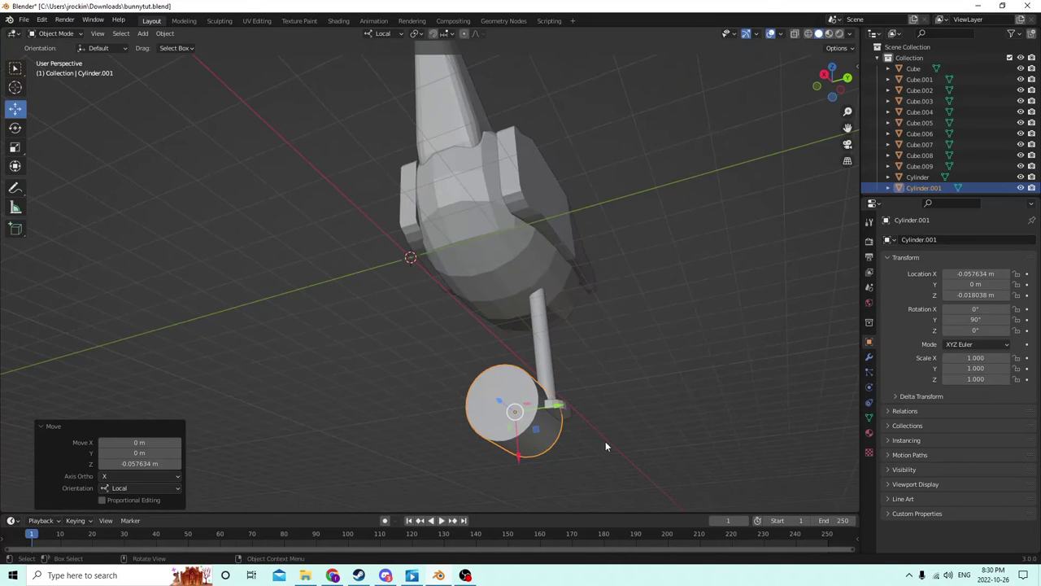
drag(554, 409, 560, 406)
middle_drag(560, 406, 567, 428)
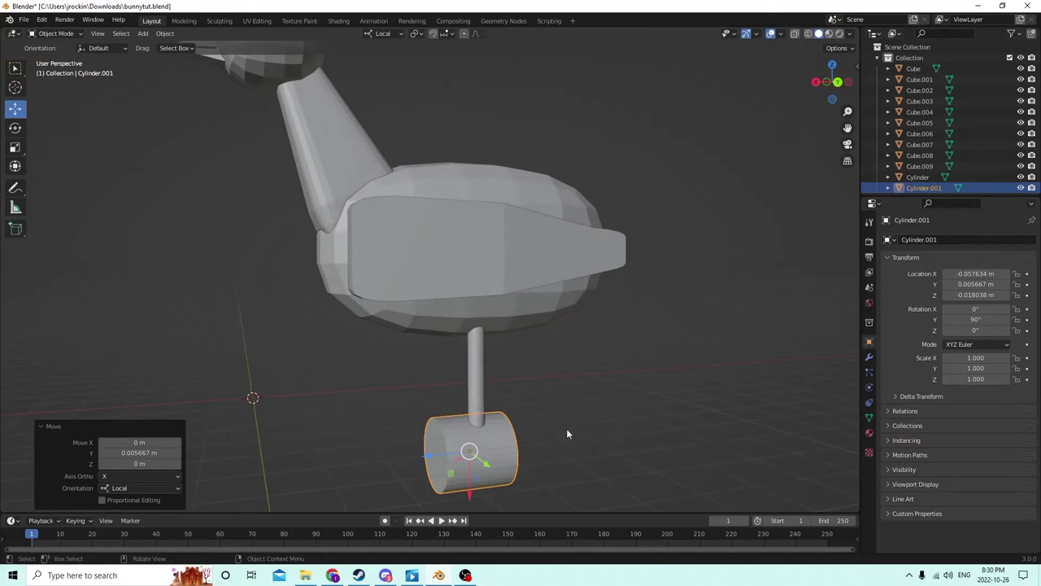
key(s)
click(492, 433)
Step: Slide the cylinder along its length under the foot and shrink it further
middle_drag(492, 433, 412, 475)
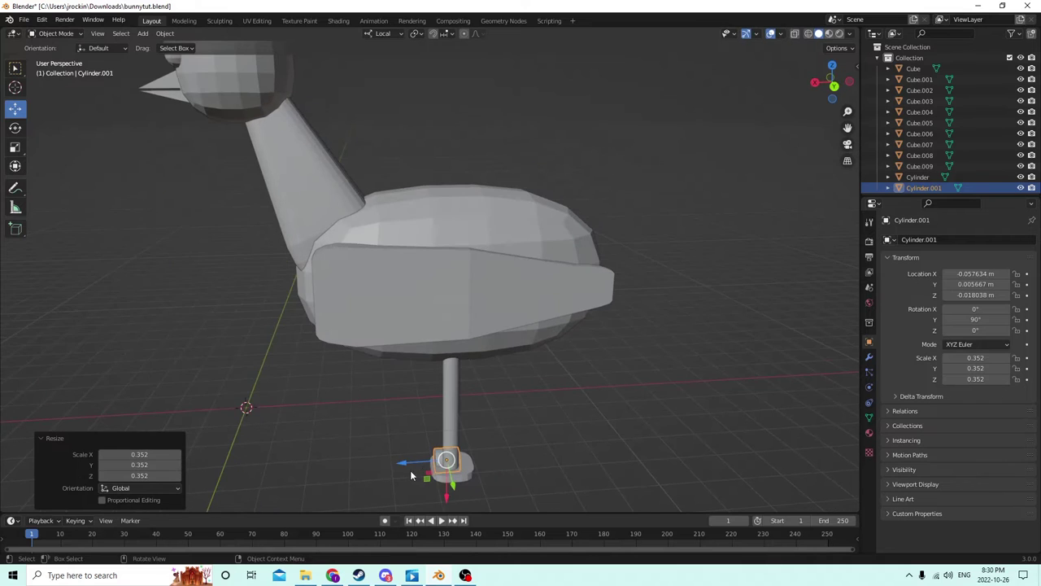
drag(400, 464, 383, 461)
middle_drag(384, 460, 455, 467)
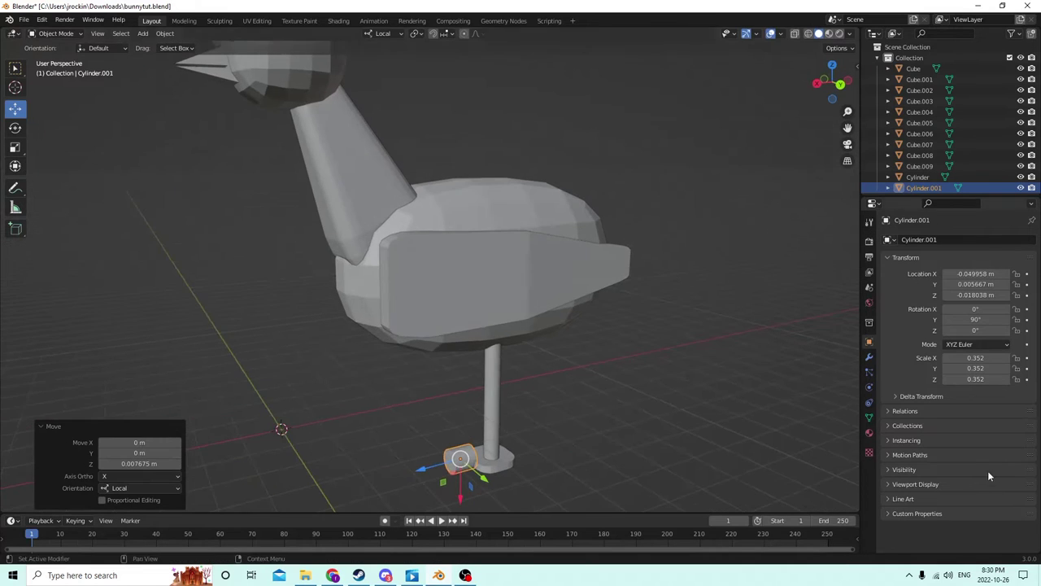
middle_drag(697, 429, 735, 394)
key(s)
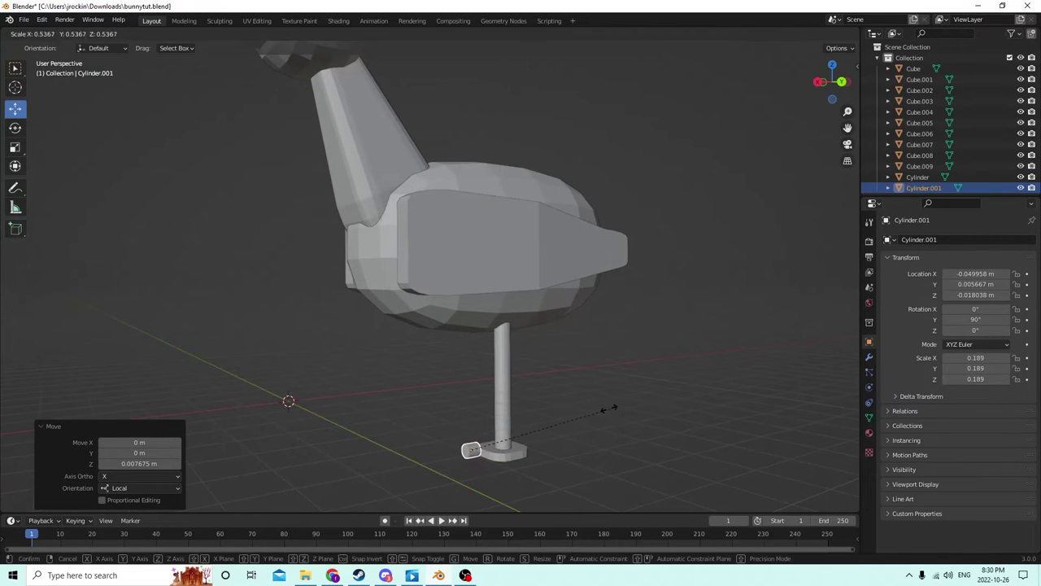
click(602, 409)
middle_drag(597, 410, 497, 476)
key(g)
key(x)
key(x)
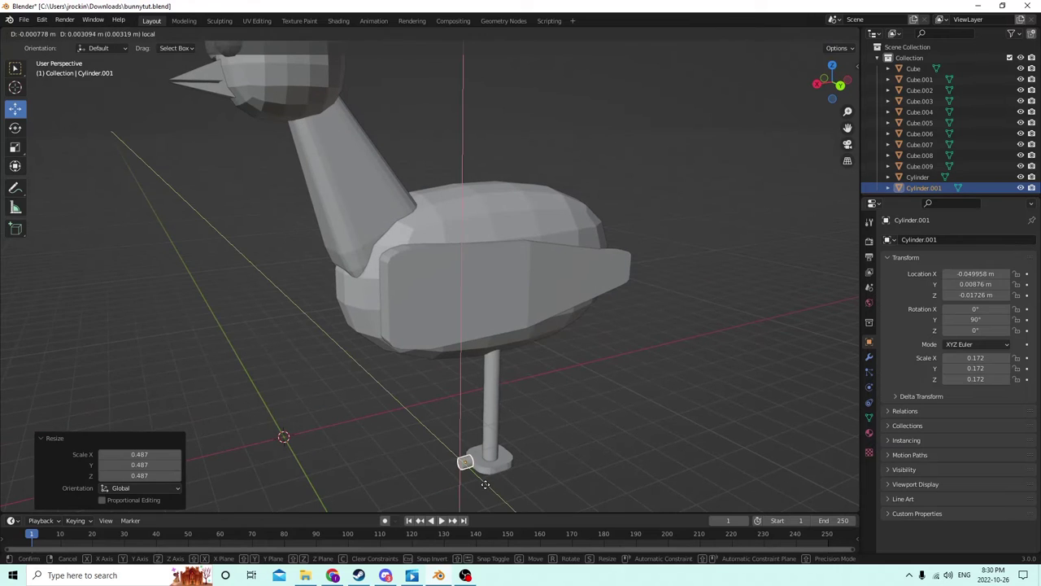
right_click(488, 486)
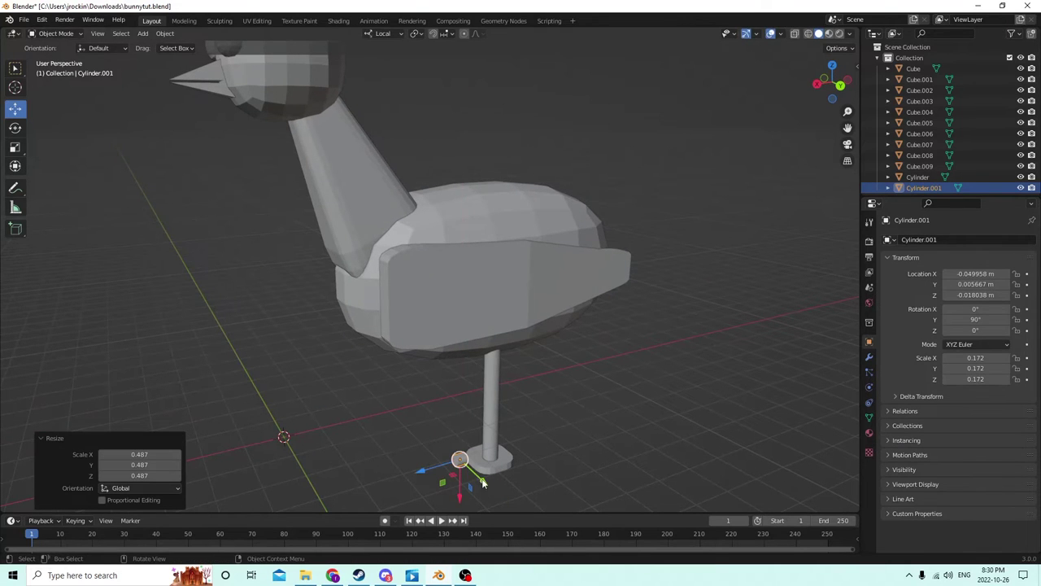
drag(483, 483, 487, 487)
mouse_move(486, 486)
middle_down()
mouse_move(448, 427)
mouse_move(422, 427)
mouse_move(438, 440)
mouse_move(73, 154)
middle_up()
Step: Stretch the cylinder into a long toe and scale it uniformly to 0.776
click(16, 147)
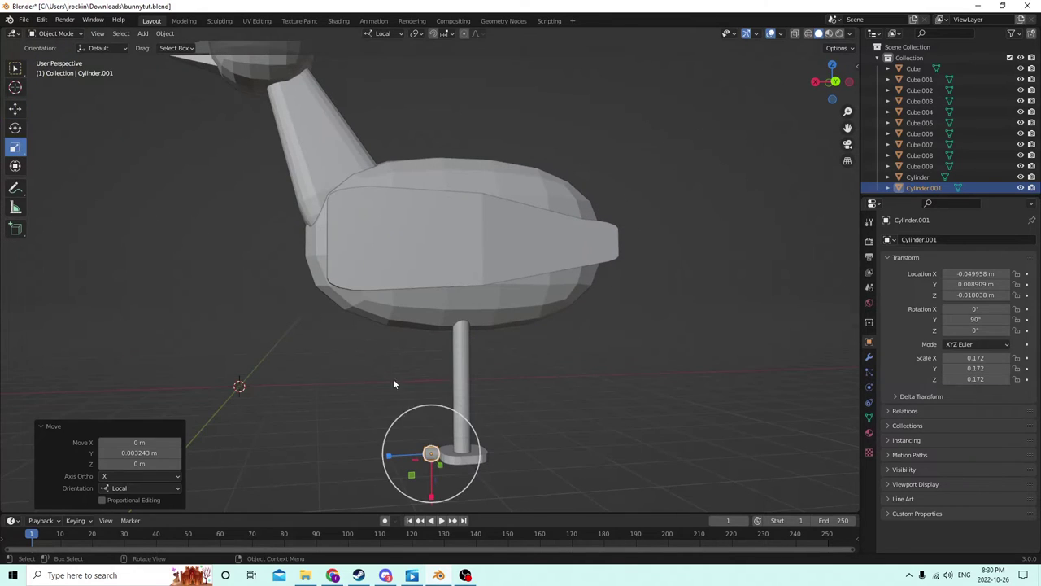
drag(388, 456, 293, 455)
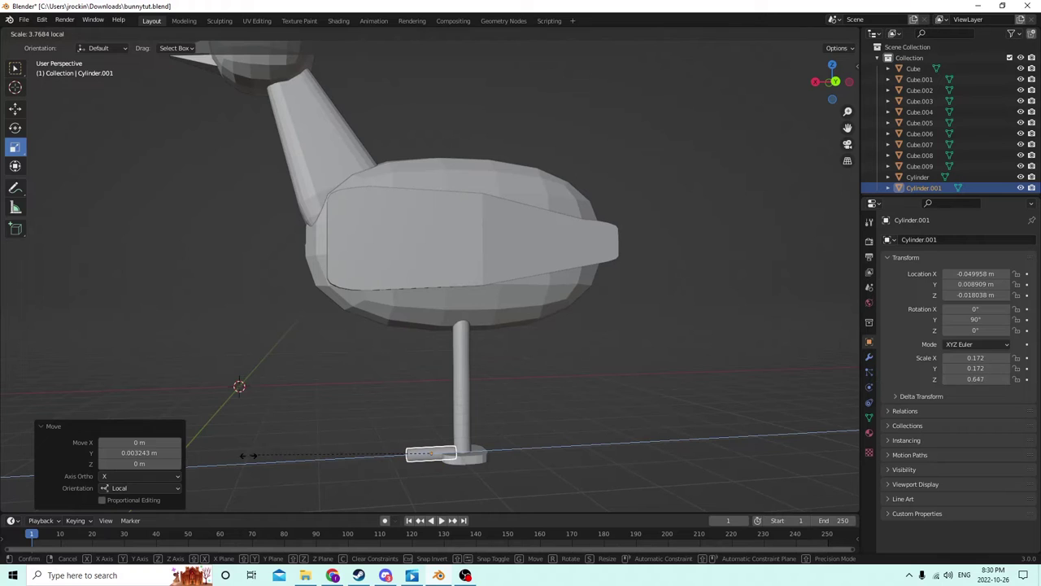
drag(224, 459, 221, 459)
middle_drag(262, 409, 691, 463)
key(s)
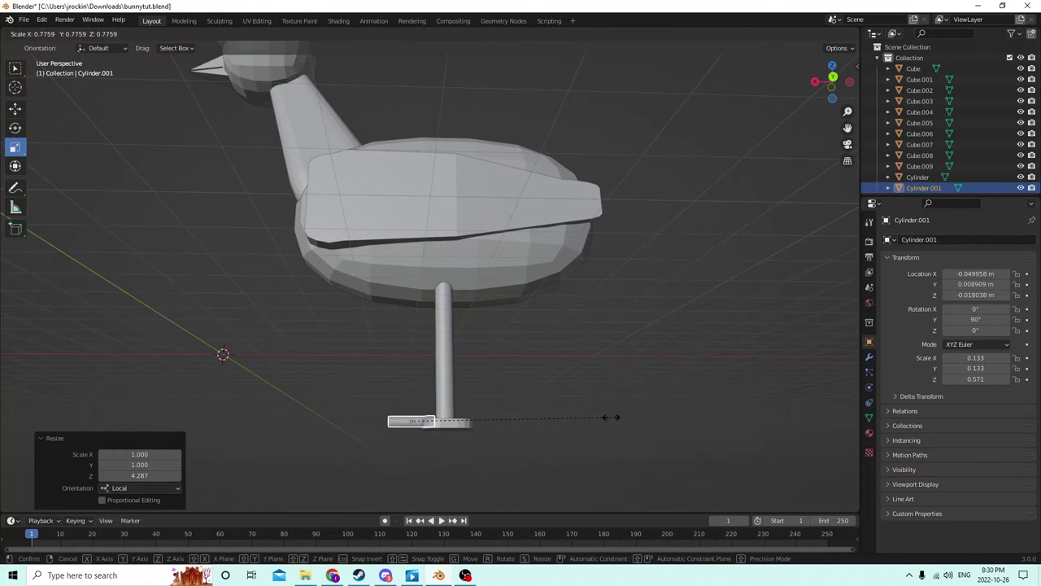
click(611, 417)
middle_drag(611, 418, 628, 442)
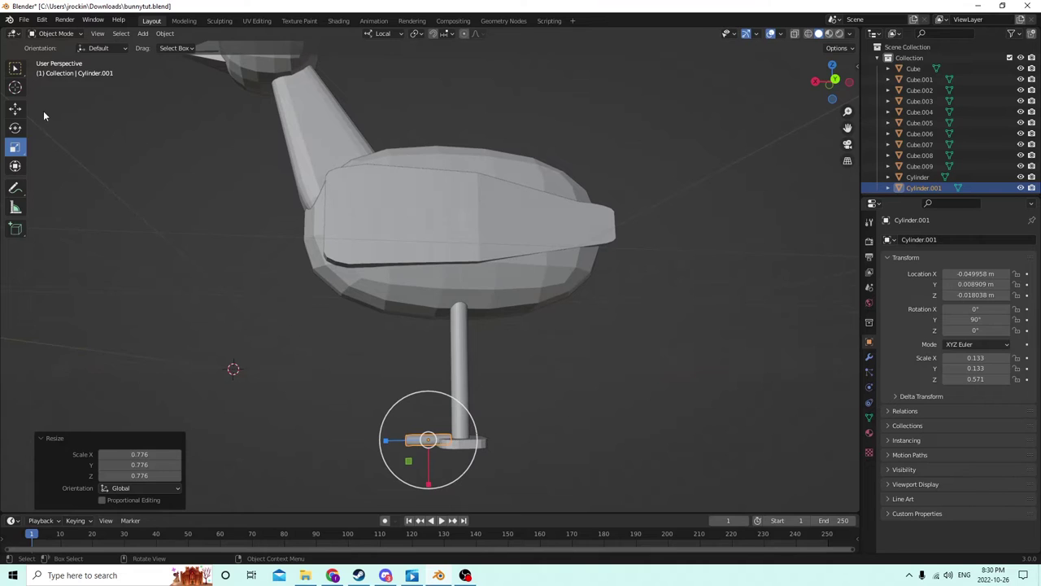
Step: Lower the toe slightly and duplicate it in place as Cylinder.002
click(15, 107)
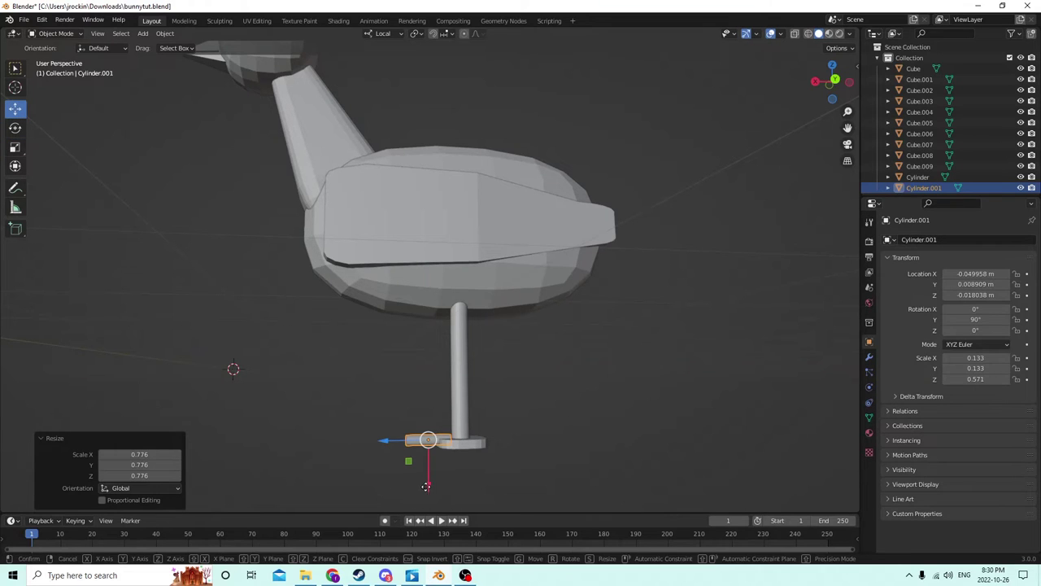
drag(433, 488, 425, 488)
middle_drag(425, 488, 414, 468)
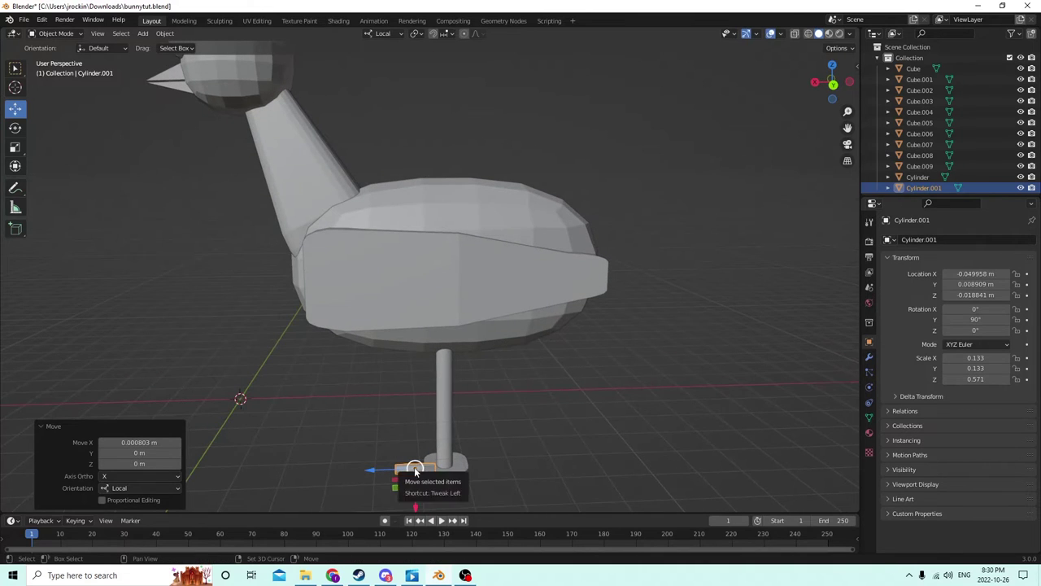
key(shift+d)
right_click(443, 447)
Step: Slide the toe copy out the other side of the foot and reposition original toe Cylinder.001
drag(378, 470, 445, 462)
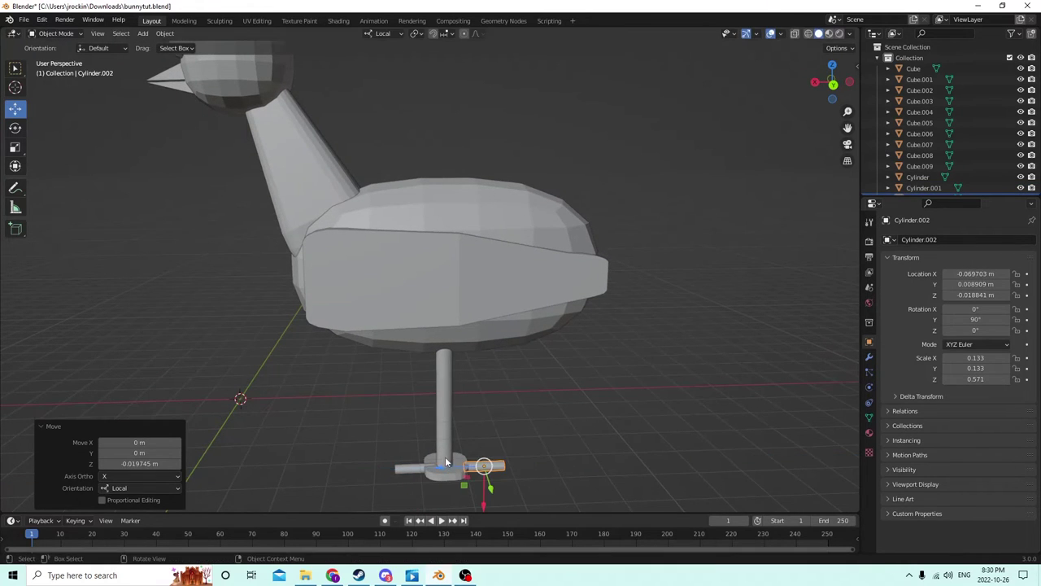
click(400, 468)
middle_drag(400, 468, 520, 443)
drag(554, 454, 537, 443)
middle_drag(536, 442, 383, 374)
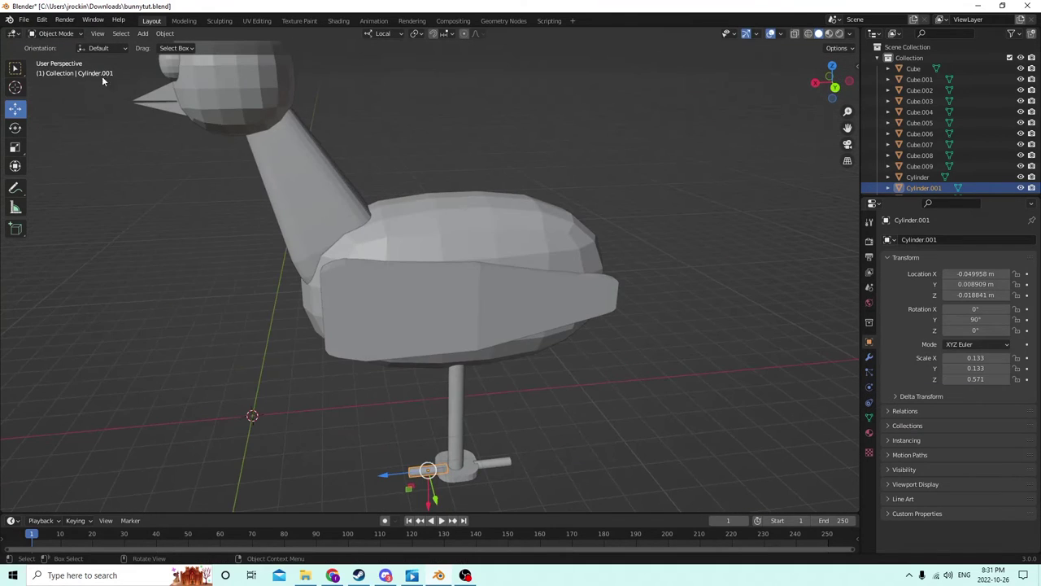
Step: Lengthen Cylinder.001 along its length, then shrink it uniformly to 0.726
click(15, 147)
middle_drag(325, 244, 389, 456)
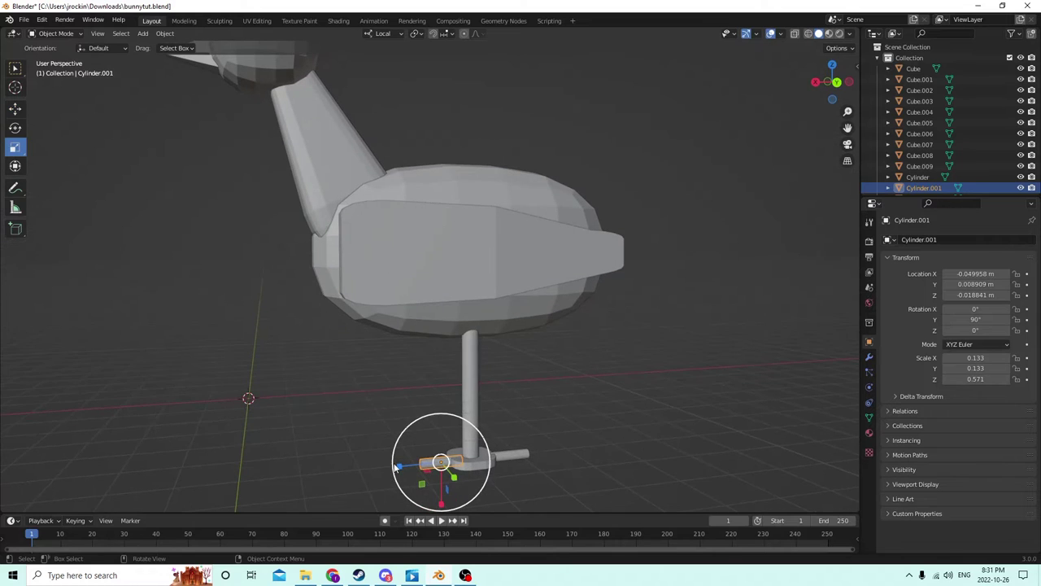
drag(391, 462, 364, 462)
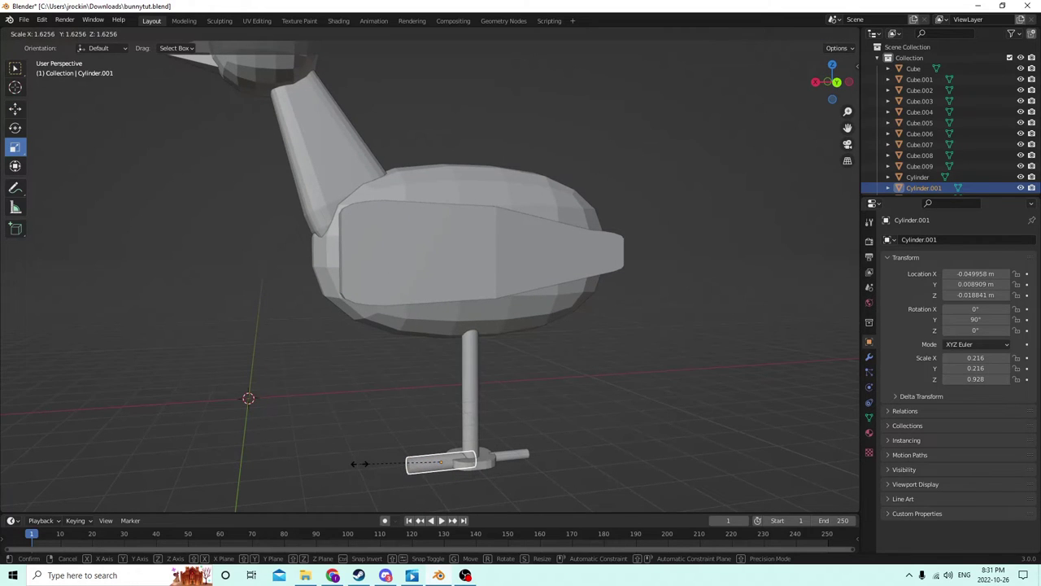
middle_drag(360, 464, 406, 474)
click(373, 464)
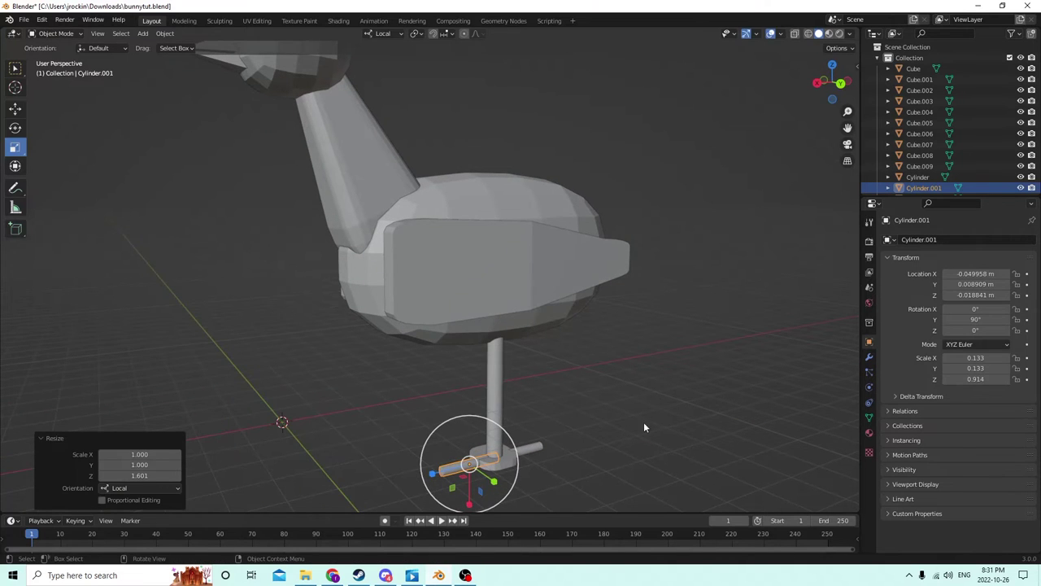
key(s)
click(593, 423)
middle_drag(592, 423, 394, 461)
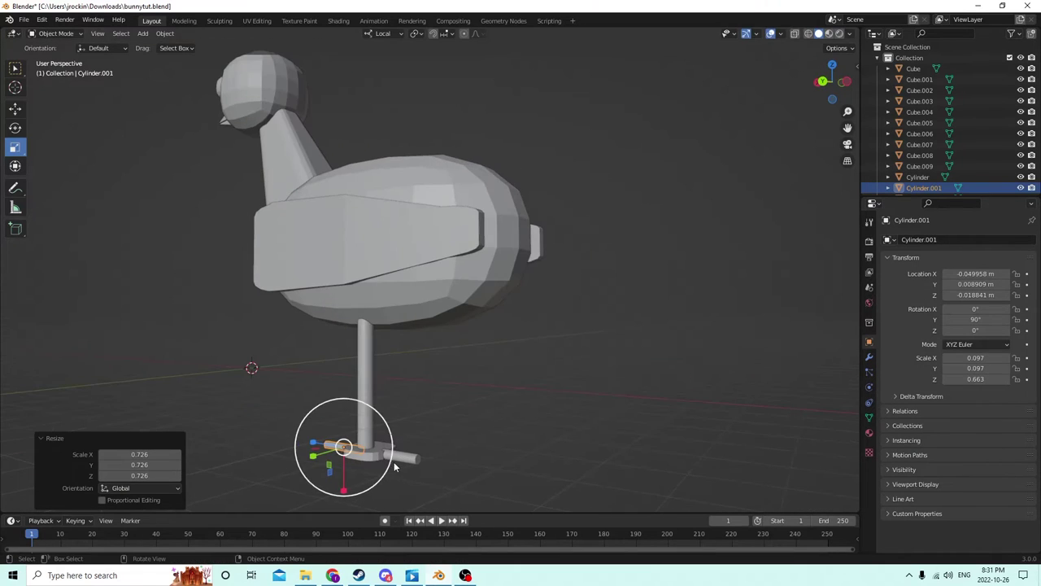
Step: Shrink the second toe Cylinder.002 uniformly to 0.829
key(shift+d)
click(423, 457)
key(s)
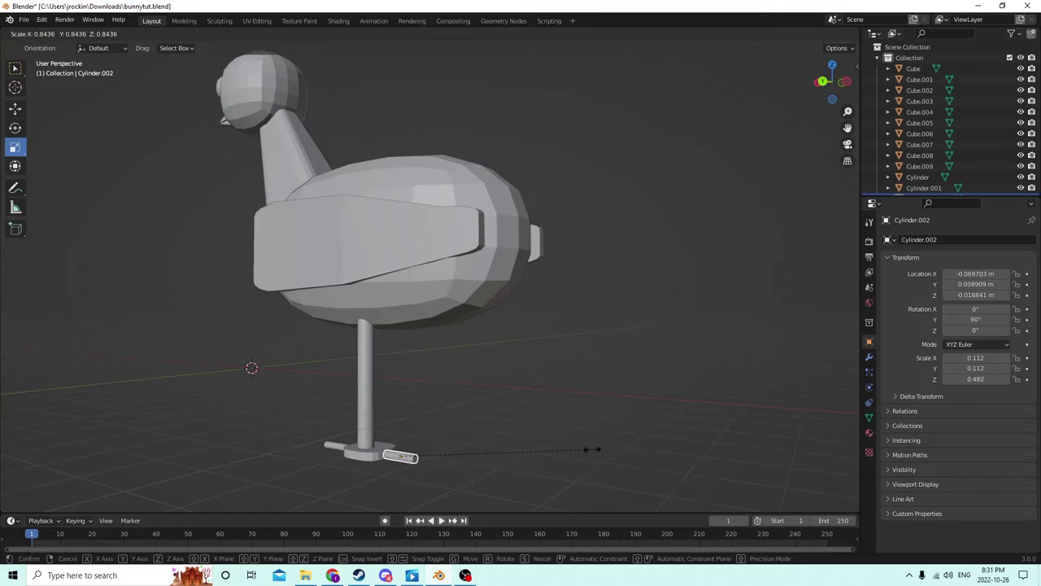
click(603, 460)
middle_drag(602, 463, 635, 454)
scroll(655, 461, up, 3)
Step: Nudge Cylinder.001 slightly along its length and enter Edit Mode on it
click(484, 476)
middle_drag(484, 476, 413, 464)
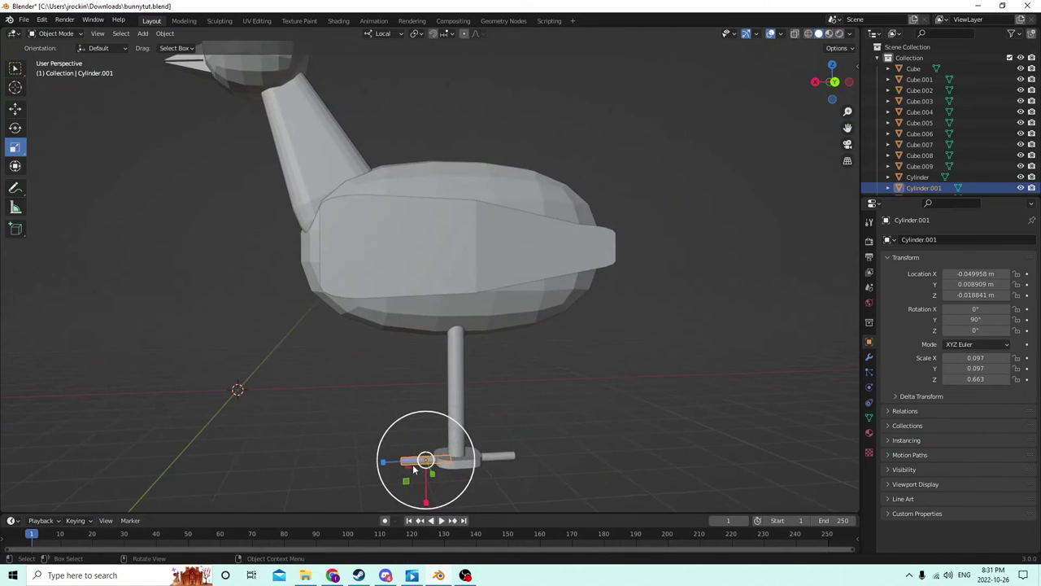
click(17, 112)
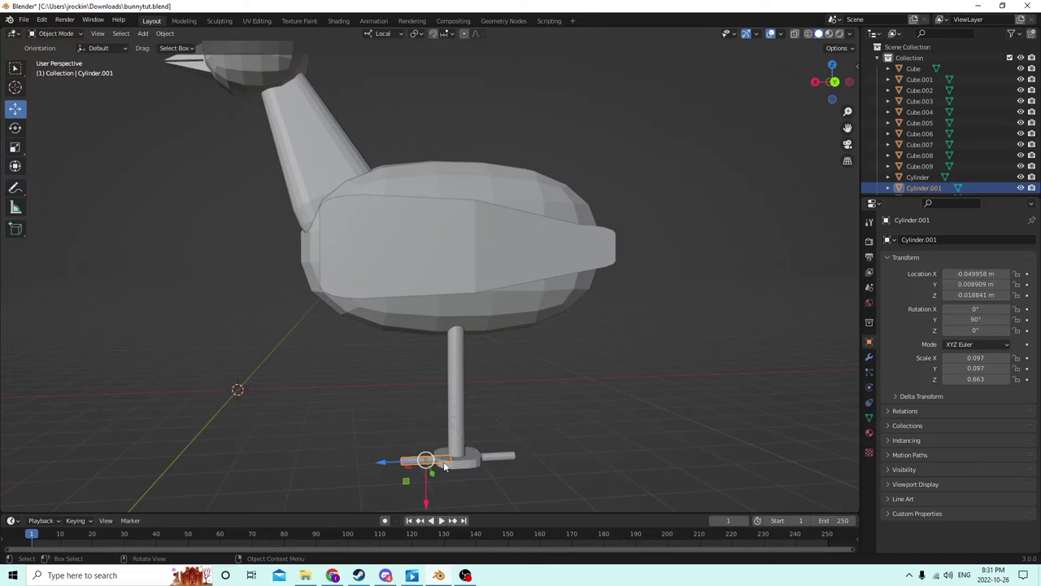
drag(409, 464, 371, 464)
middle_drag(371, 464, 400, 410)
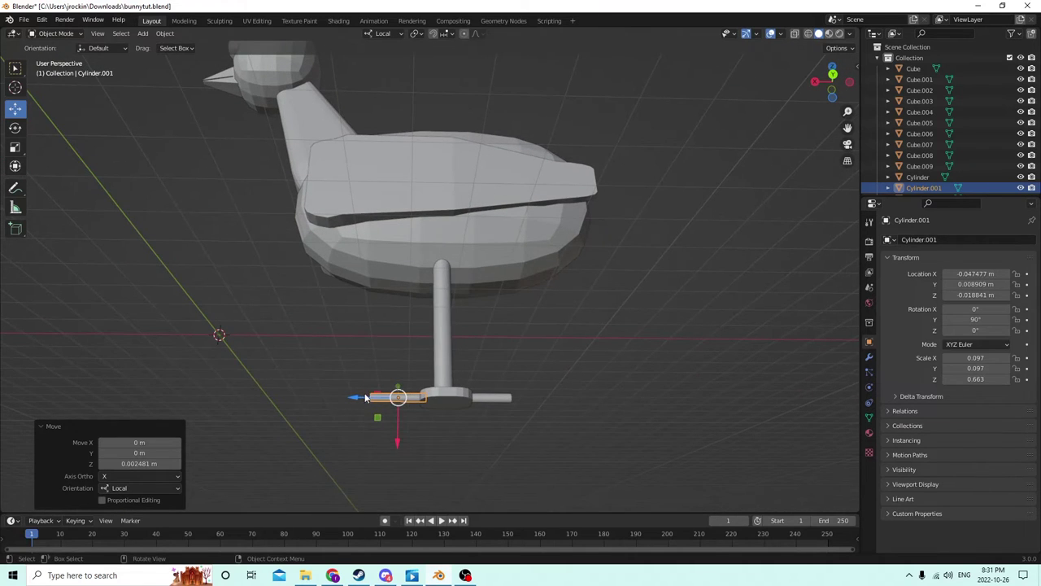
drag(365, 397, 359, 397)
middle_drag(359, 396, 682, 377)
middle_drag(646, 418, 455, 273)
key(Tab)
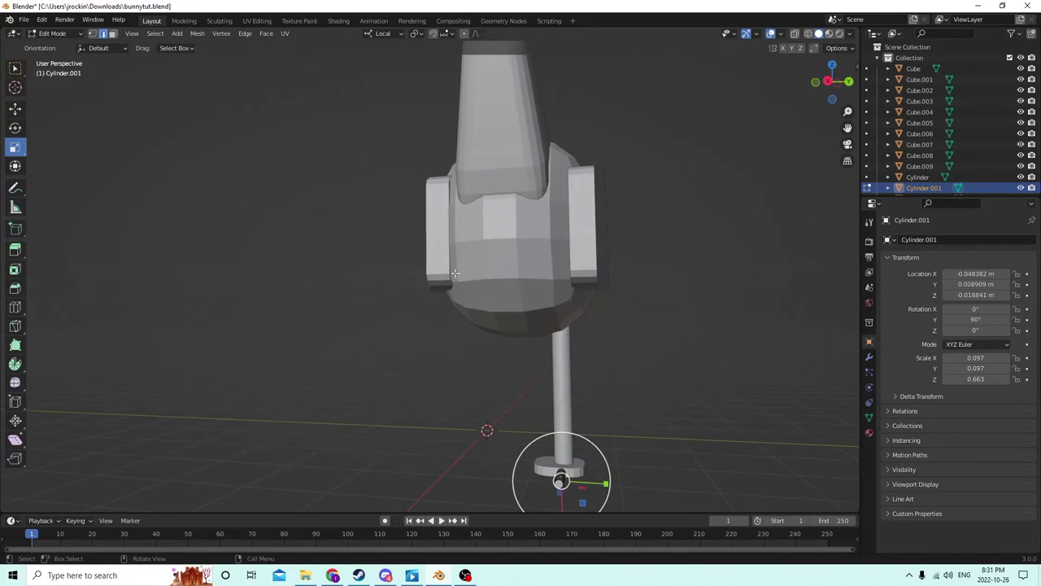
Step: Taper the toe's end face by scaling it down in face select mode
click(112, 34)
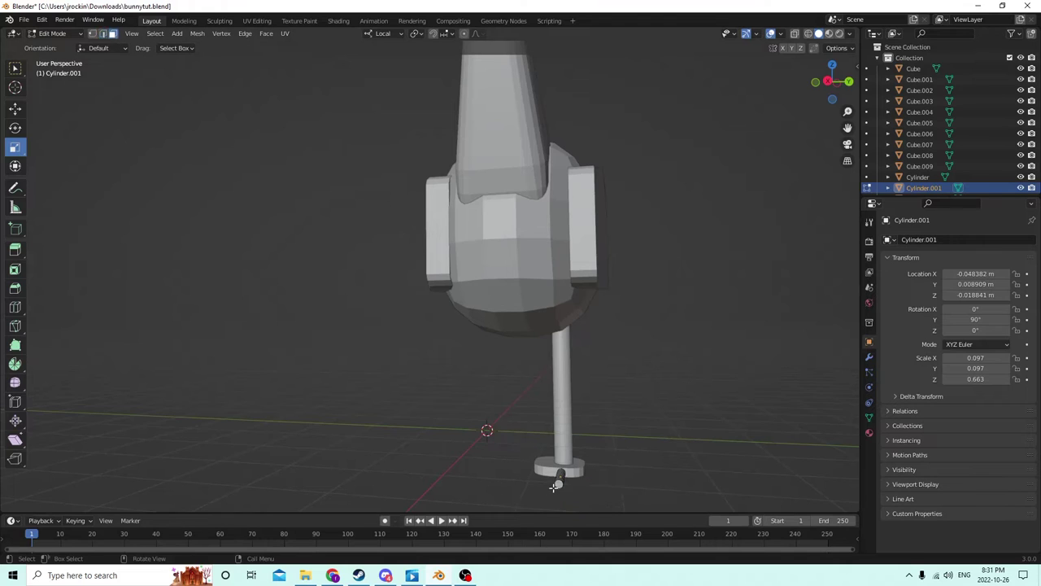
key(s)
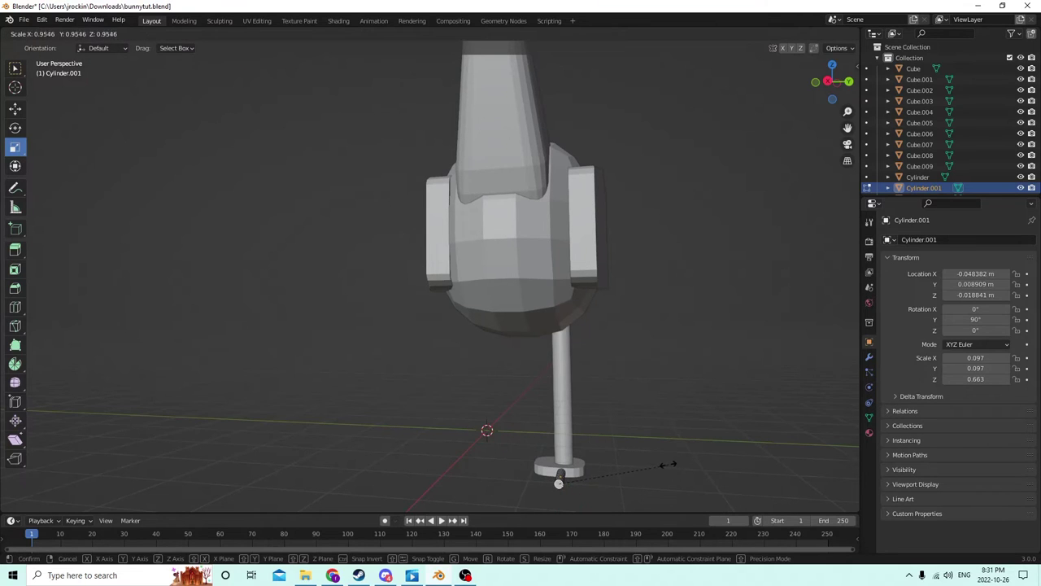
click(622, 470)
middle_drag(616, 470, 446, 454)
key(Tab)
Step: Scale down the outer end of side toe Cylinder.002 into a narrower tip
click(397, 462)
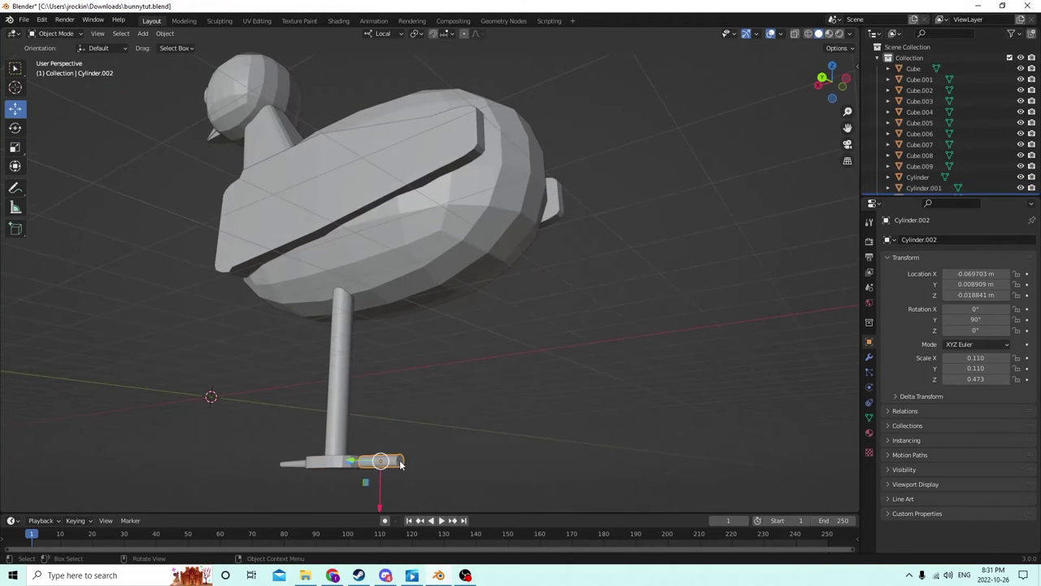
key(Tab)
click(409, 480)
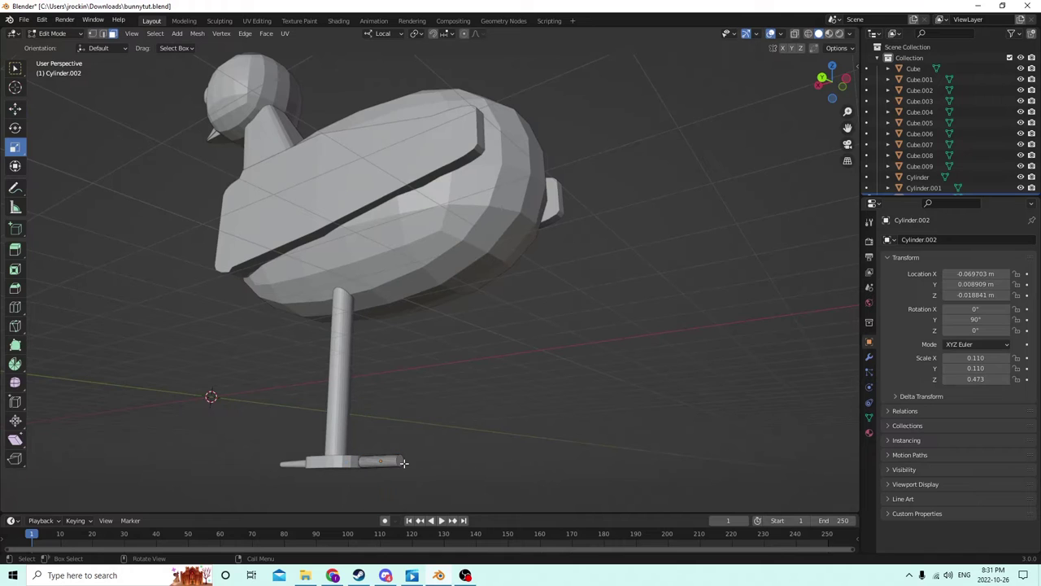
click(399, 461)
key(s)
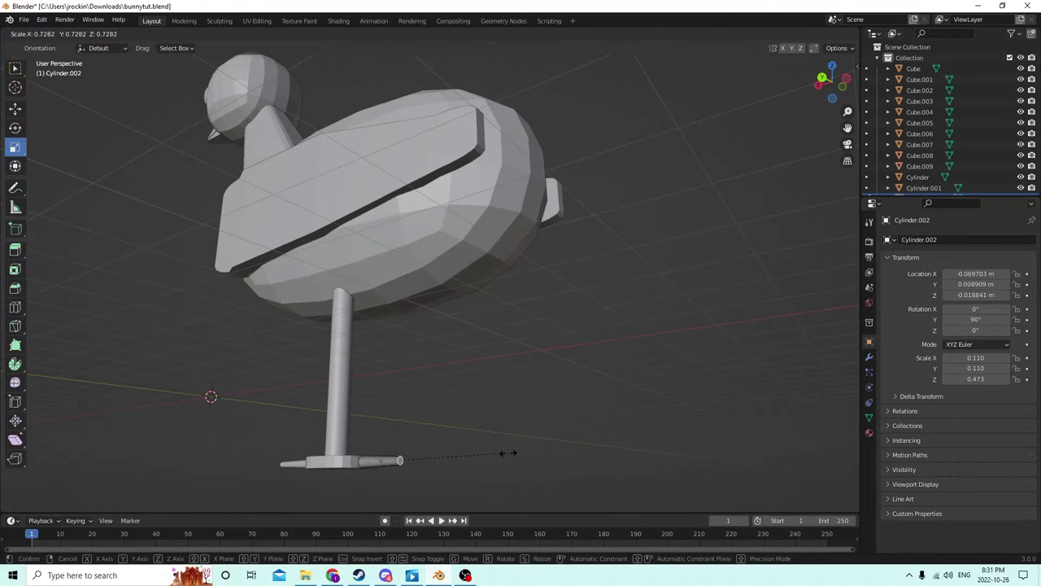
click(483, 451)
middle_drag(480, 453, 708, 248)
key(Tab)
click(470, 455)
middle_drag(470, 455, 564, 449)
Step: Duplicate the toe cylinder in place and nudge the copy along Y
key(shift+d)
key(Escape)
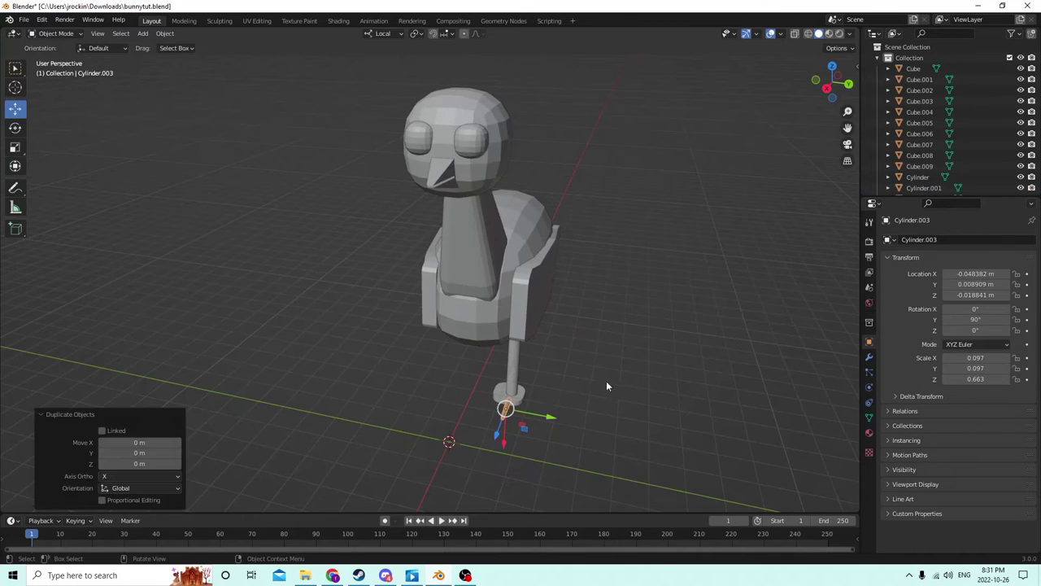
drag(554, 418, 540, 420)
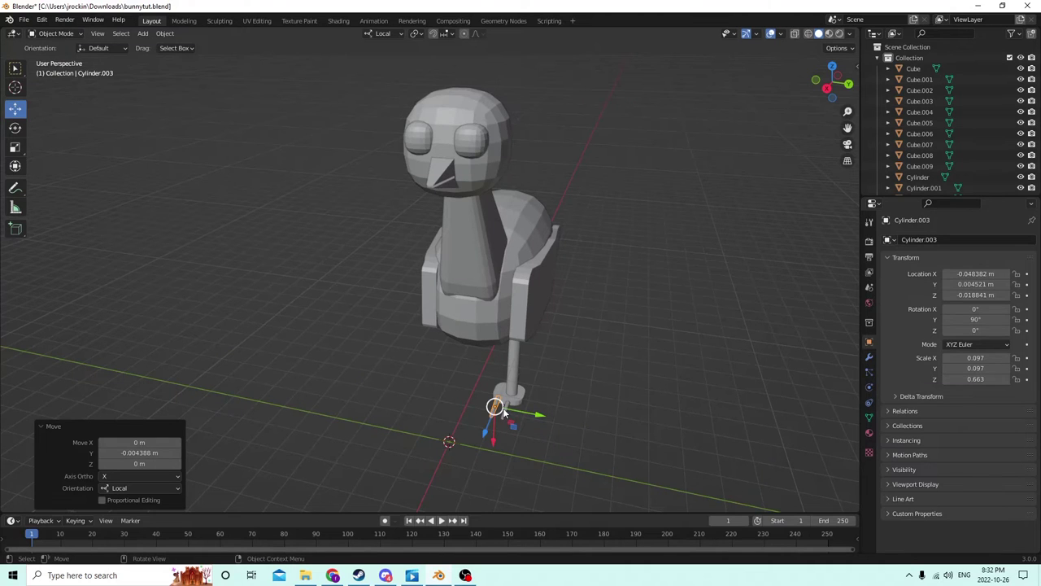
key(ctrl+z)
key(shift+d)
key(Escape)
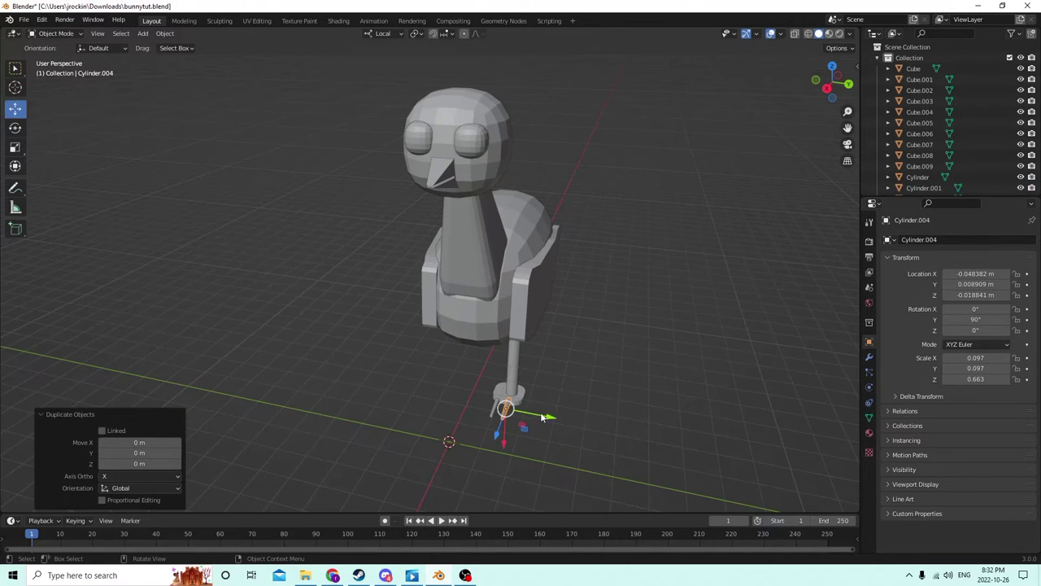
drag(540, 411, 557, 416)
middle_drag(557, 415, 509, 420)
drag(522, 443, 519, 445)
middle_drag(482, 425, 526, 388)
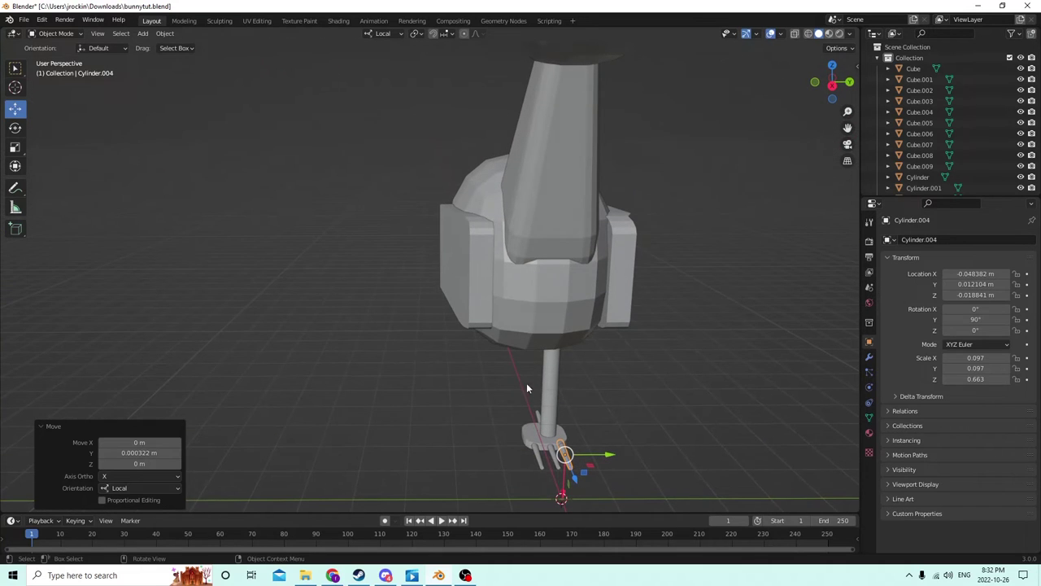
Step: Shift the foot base block and the first toe copy slightly along Y
click(553, 455)
middle_drag(503, 337, 464, 329)
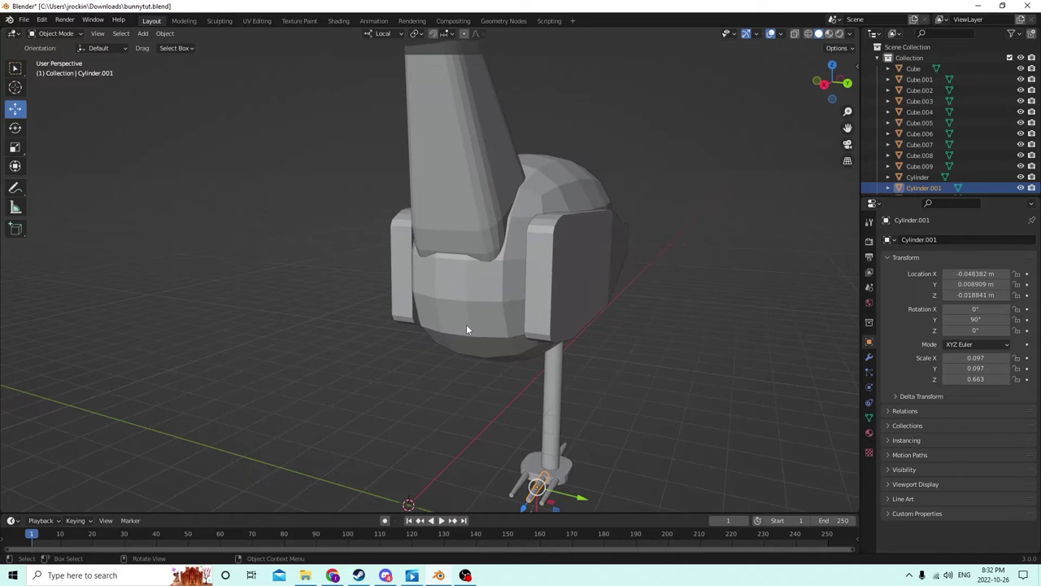
middle_drag(563, 347, 624, 455)
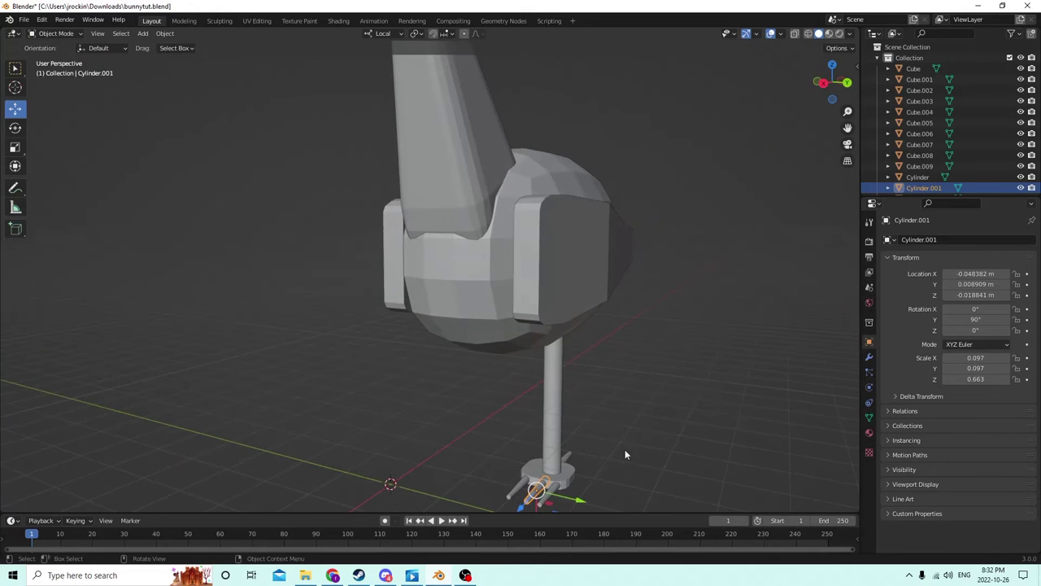
click(564, 482)
drag(591, 485, 585, 484)
click(518, 491)
middle_drag(569, 476, 539, 390)
Step: Delete the original toe cylinder Cylinder.001, leaving the two copies
click(481, 315)
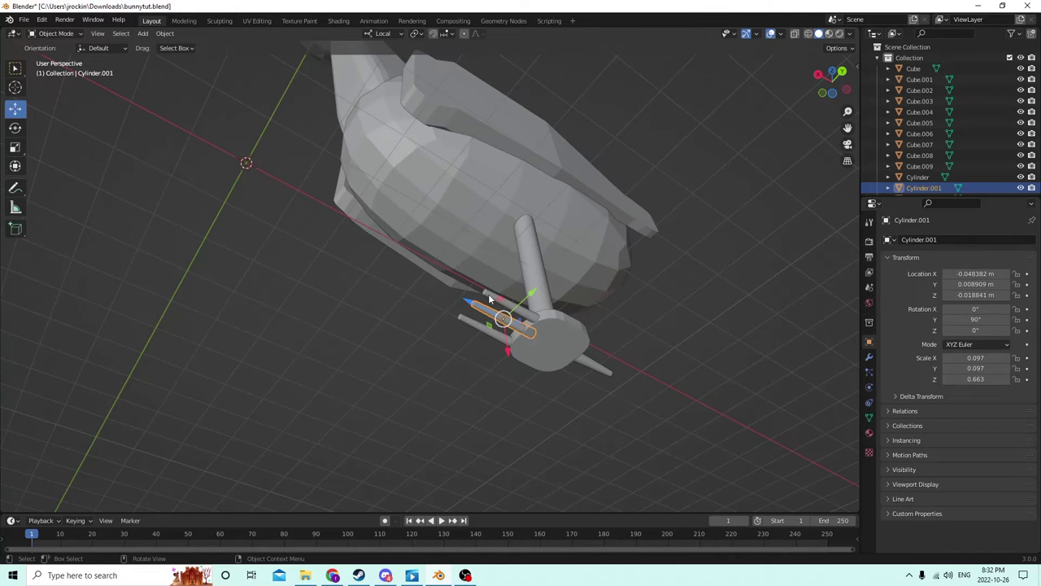
key(Delete)
middle_drag(488, 298, 448, 452)
click(490, 429)
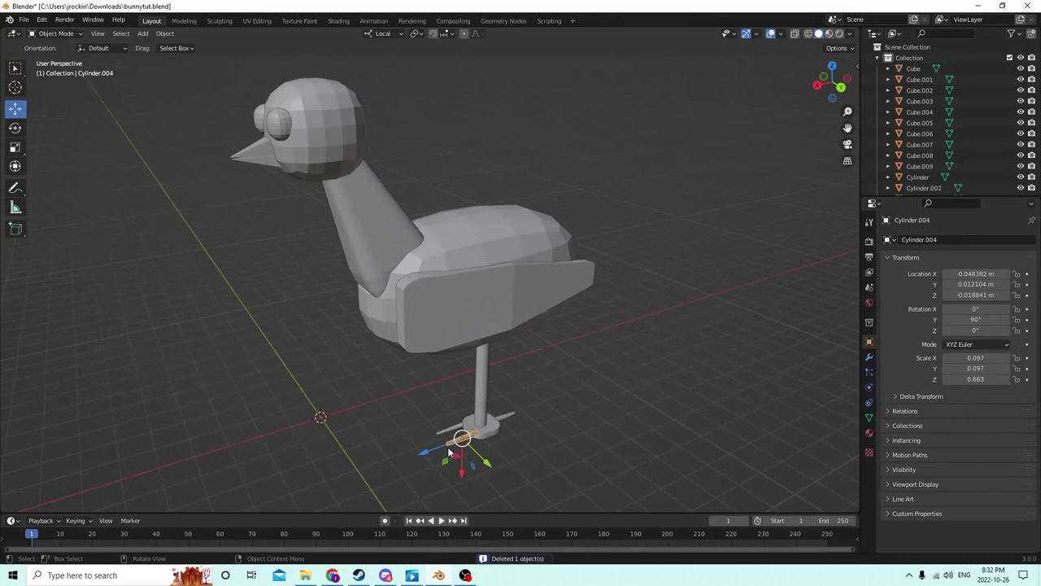
Step: Set the first toe copy's Y rotation to 110° and slide it along X
click(973, 319)
text(11)
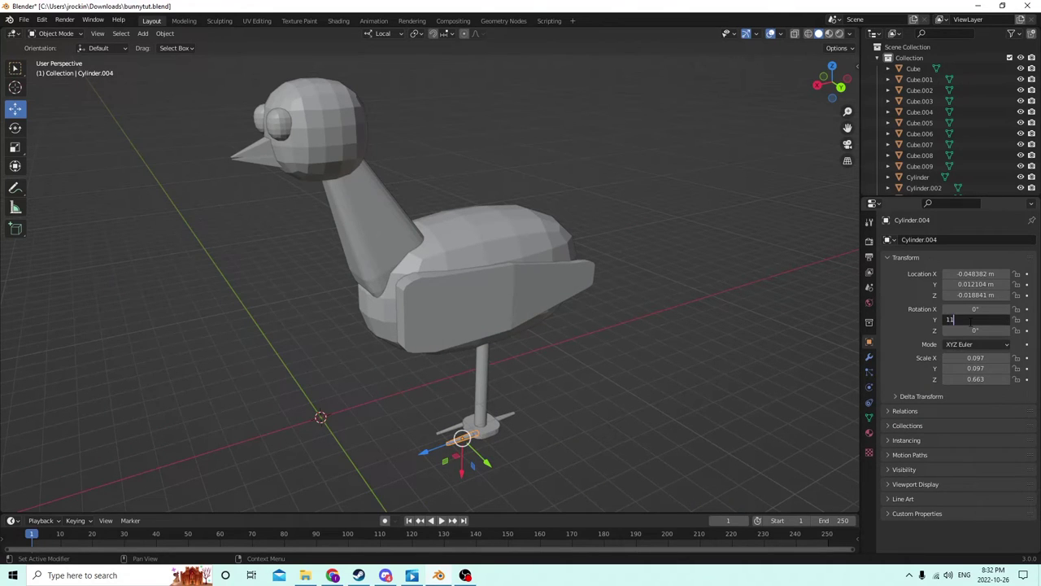
text(0)
key(Return)
middle_drag(781, 301, 623, 260)
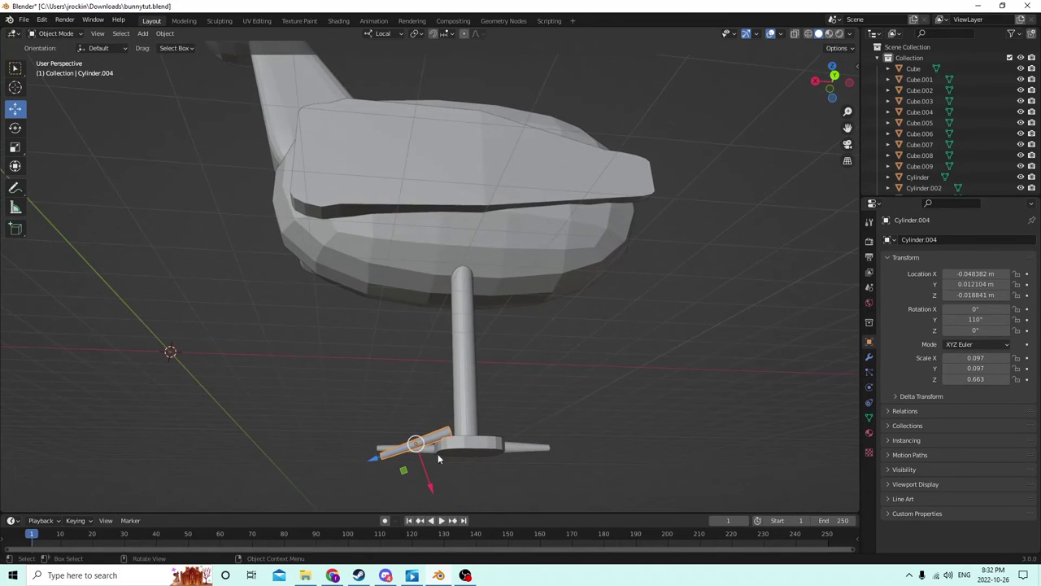
drag(430, 489, 429, 499)
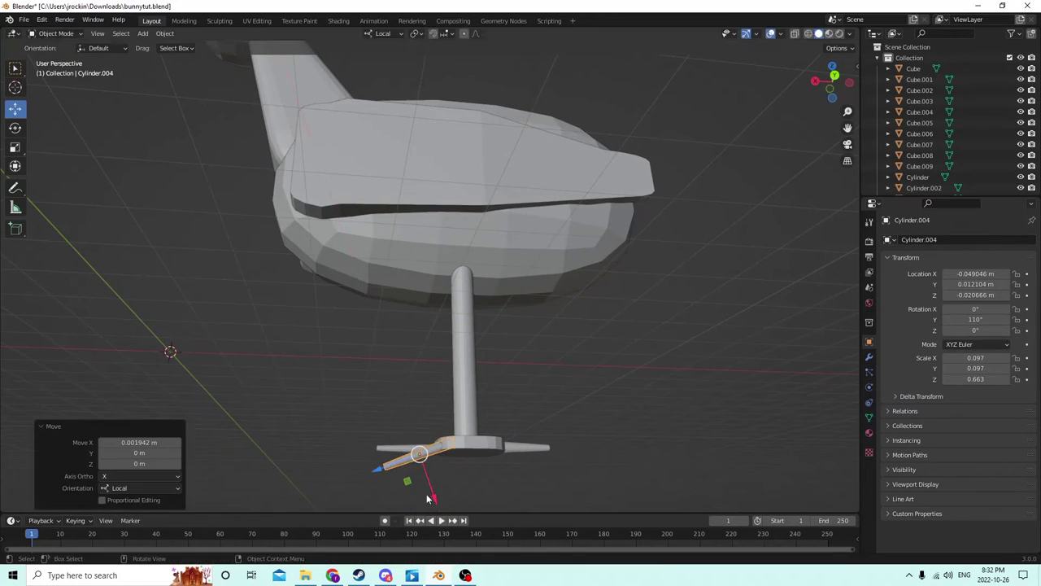
middle_drag(429, 499, 453, 458)
Step: Set the other toe copy's Y rotation to 110° and slide it along local X
click(419, 480)
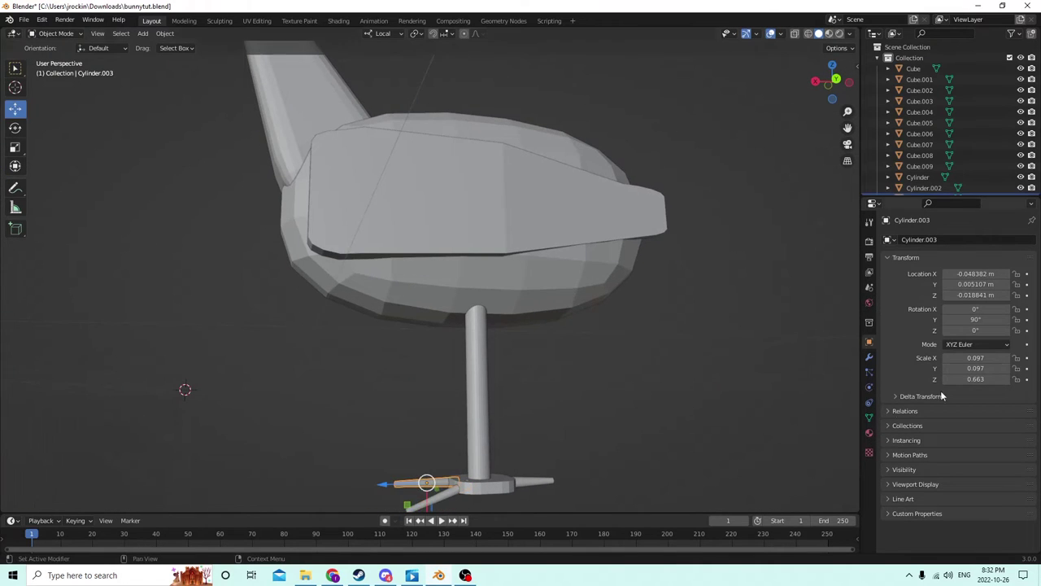
click(973, 319)
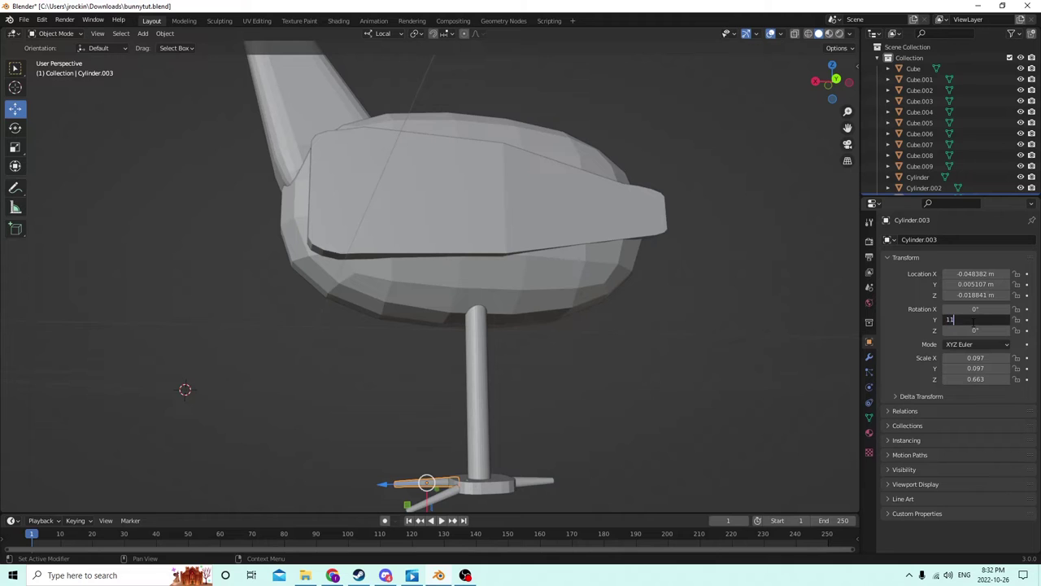
text(110)
key(Return)
middle_drag(743, 284, 722, 297)
scroll(540, 474, down, 3)
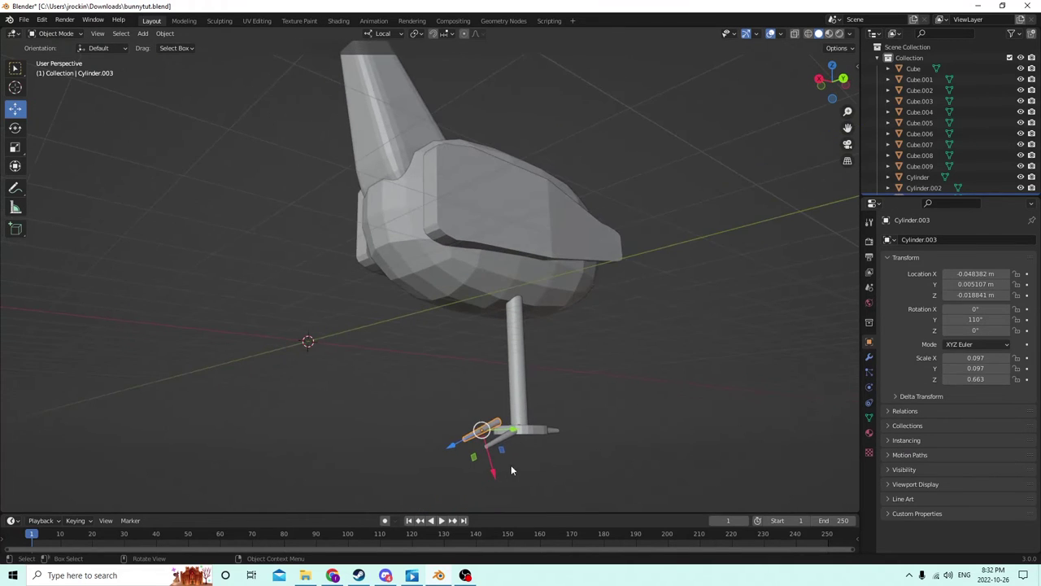
drag(493, 473, 506, 480)
middle_drag(506, 480, 475, 473)
Step: Set the opposite side toe Cylinder.002's Y rotation to 70° and slide it along X
click(480, 414)
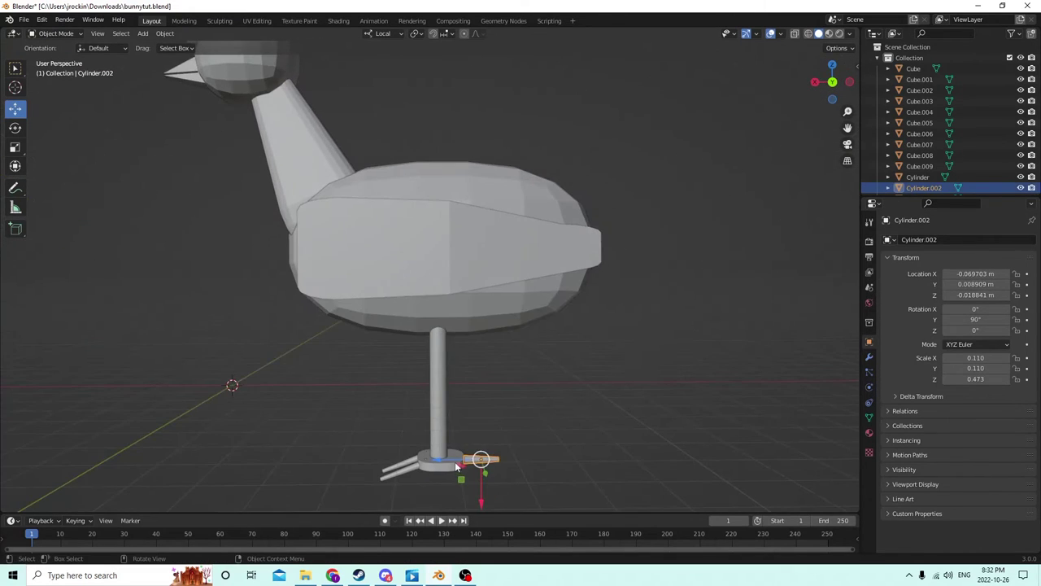
drag(455, 461, 436, 458)
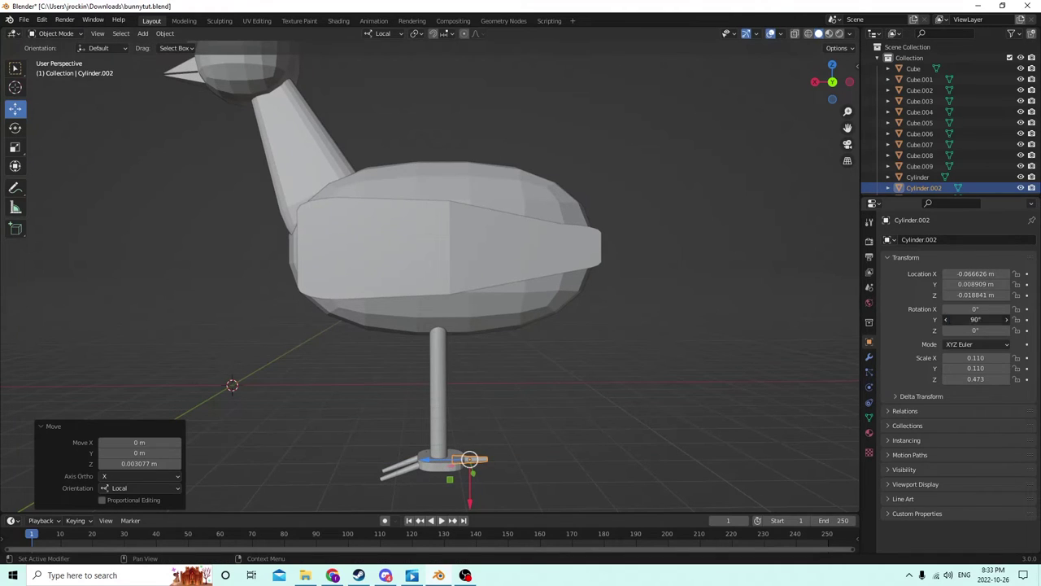
click(975, 318)
key(Return)
click(963, 318)
key(Return)
middle_drag(569, 196, 616, 220)
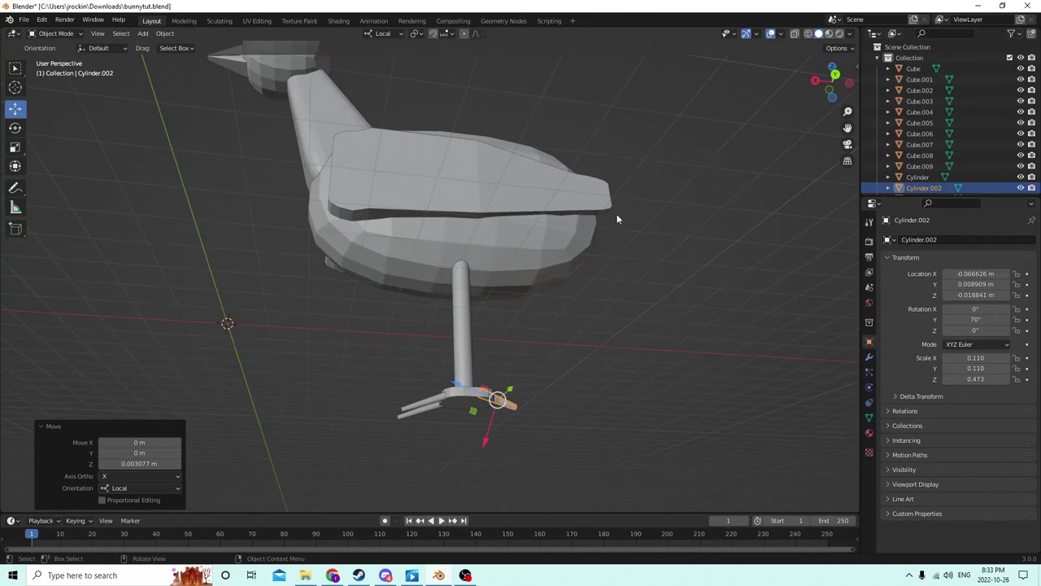
drag(489, 444, 488, 452)
middle_drag(488, 452, 483, 475)
Step: Reposition the opposite side toe along its local Z and X axes
click(510, 438)
middle_drag(543, 384, 538, 377)
click(491, 446)
middle_drag(491, 447, 454, 489)
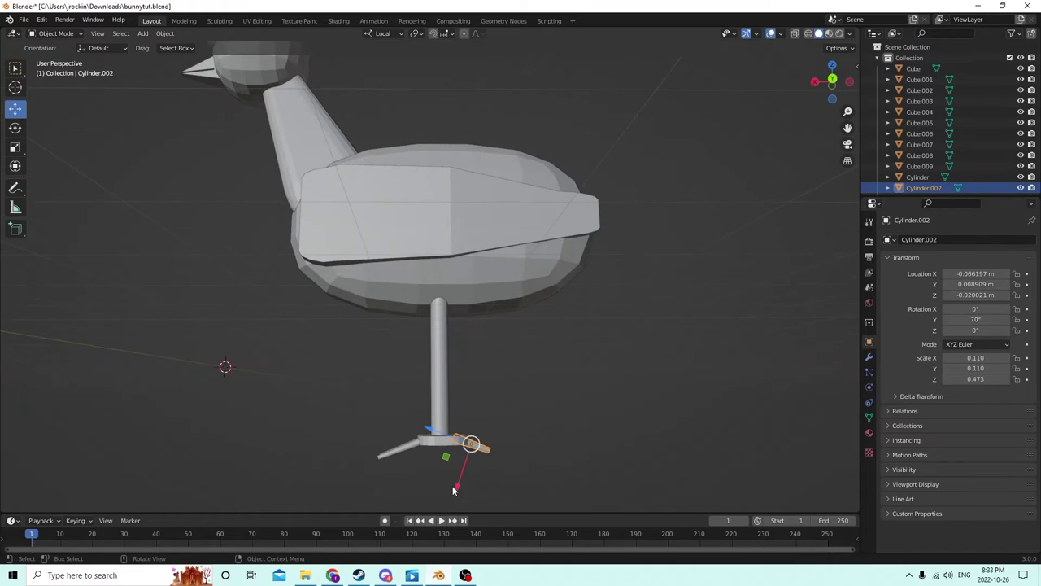
drag(433, 436, 443, 443)
drag(460, 490, 453, 475)
middle_drag(453, 475, 547, 461)
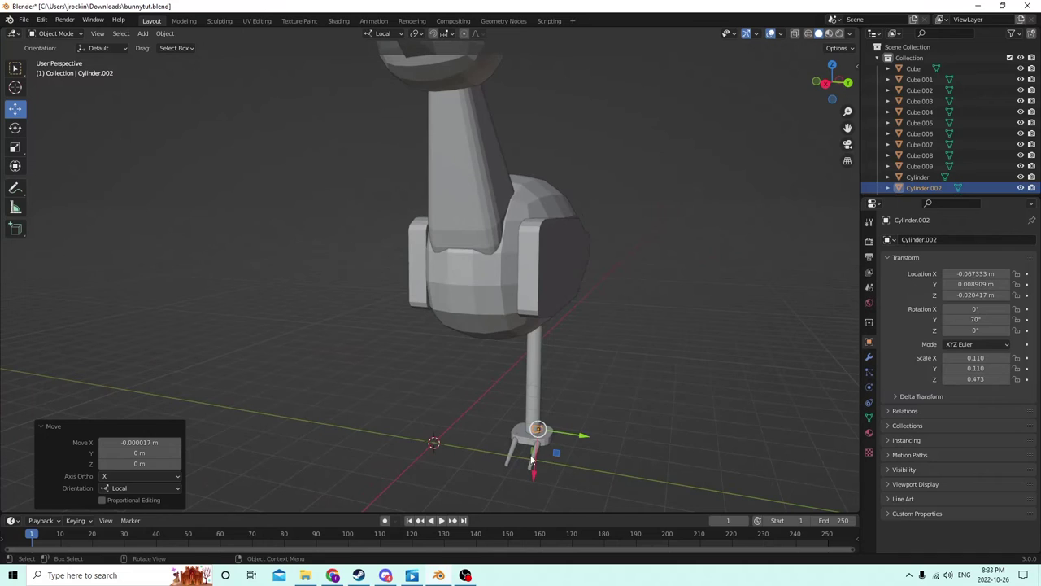
Step: Splay the two front toes with Z rotations of 15° and -15°
click(538, 458)
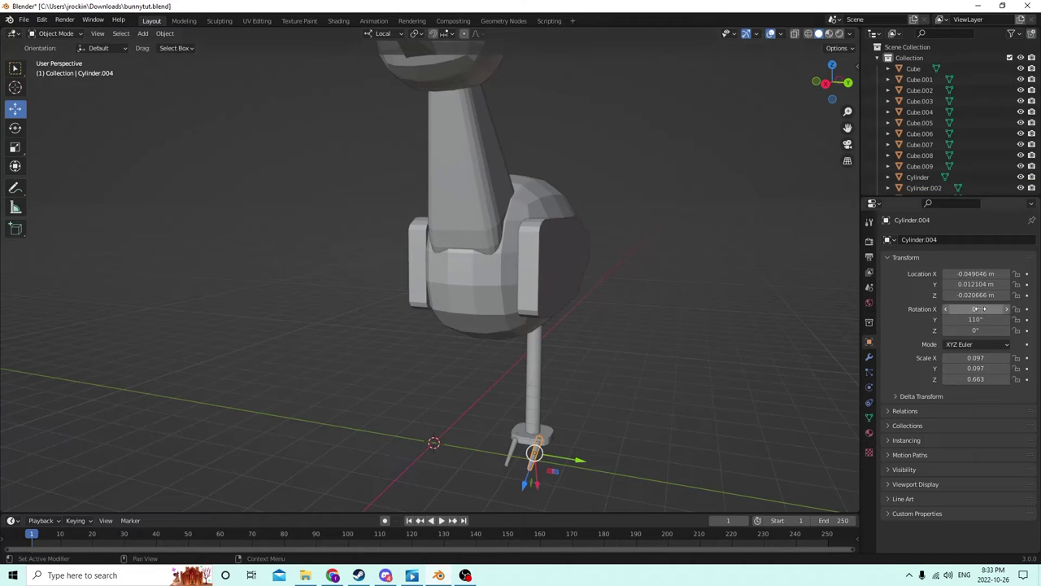
click(968, 330)
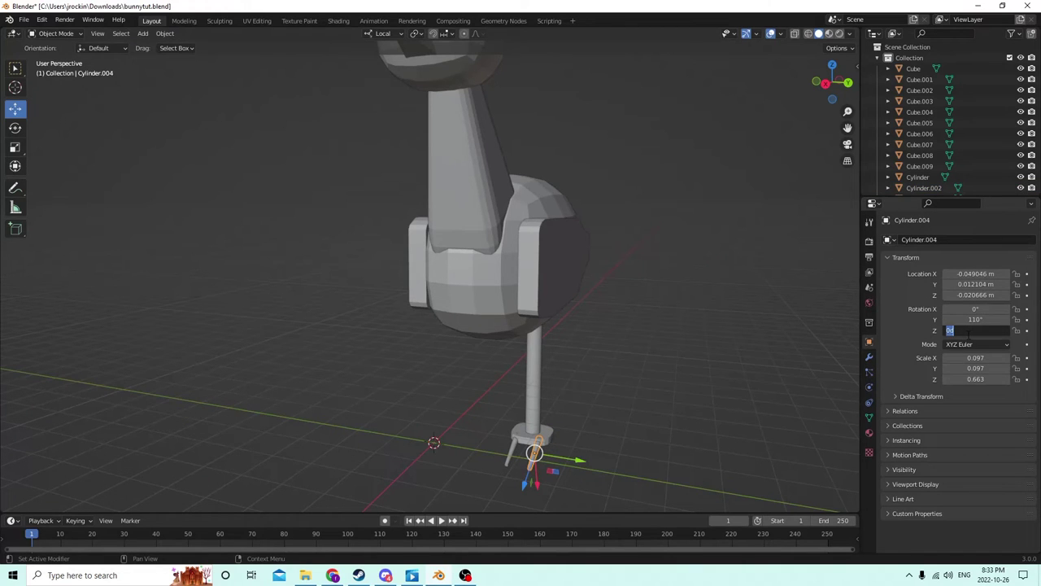
text(15)
key(Return)
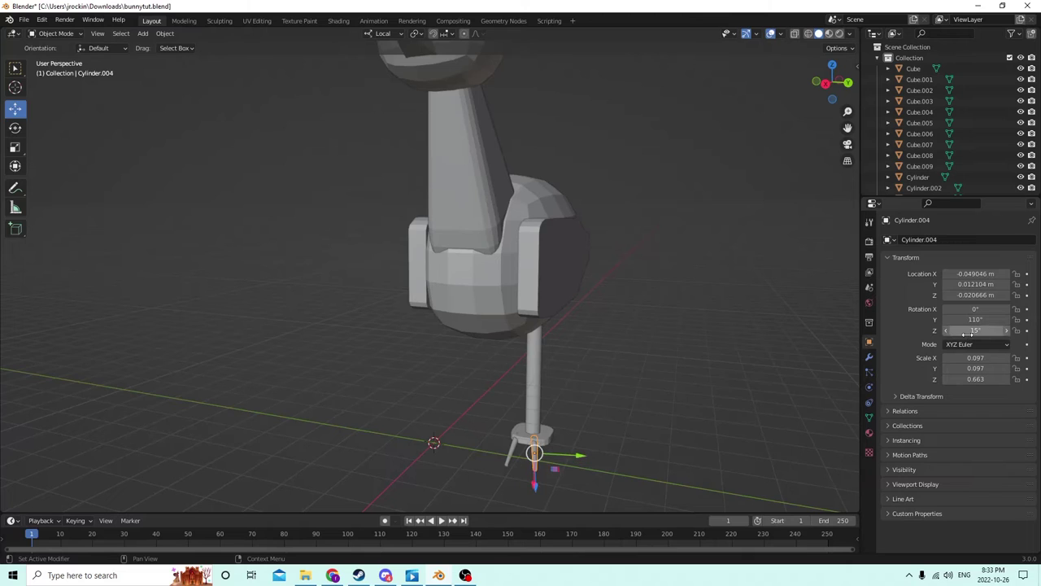
click(508, 456)
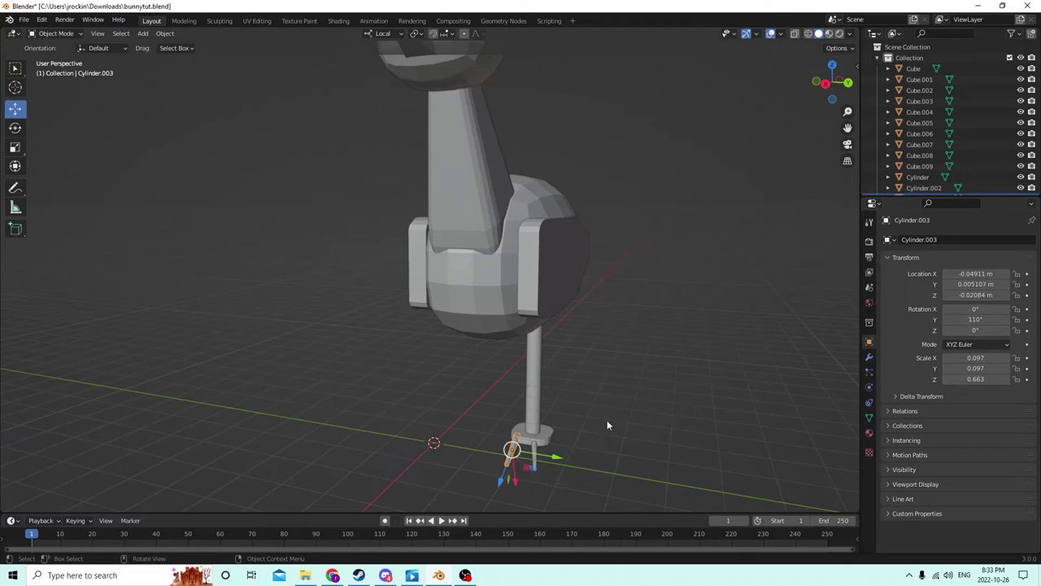
click(972, 330)
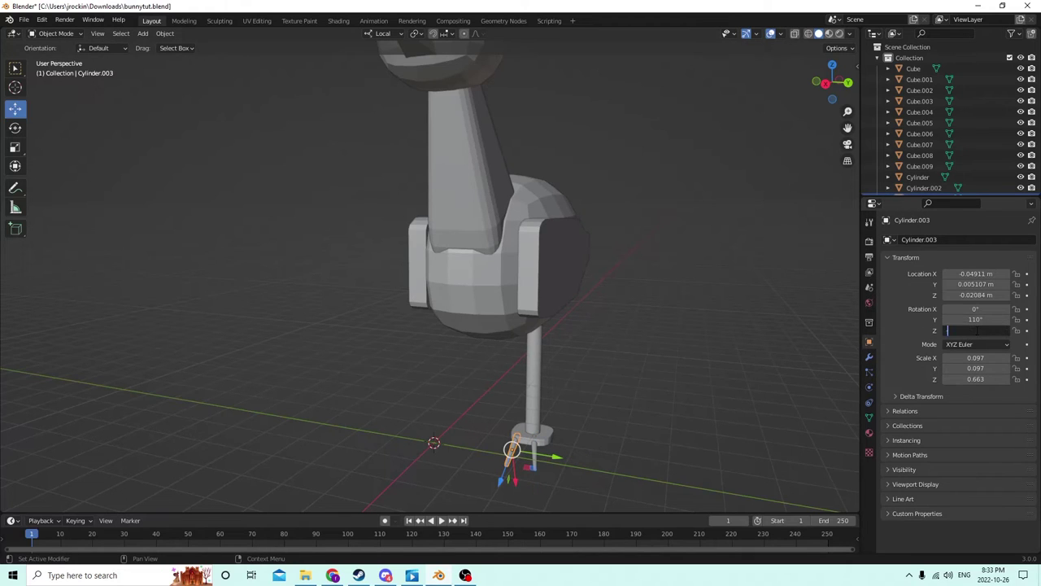
text(-15)
key(Return)
Step: Select the three toes, foot base and vertical Cylinder pole, and join them with Ctrl+J
middle_drag(719, 249, 528, 402)
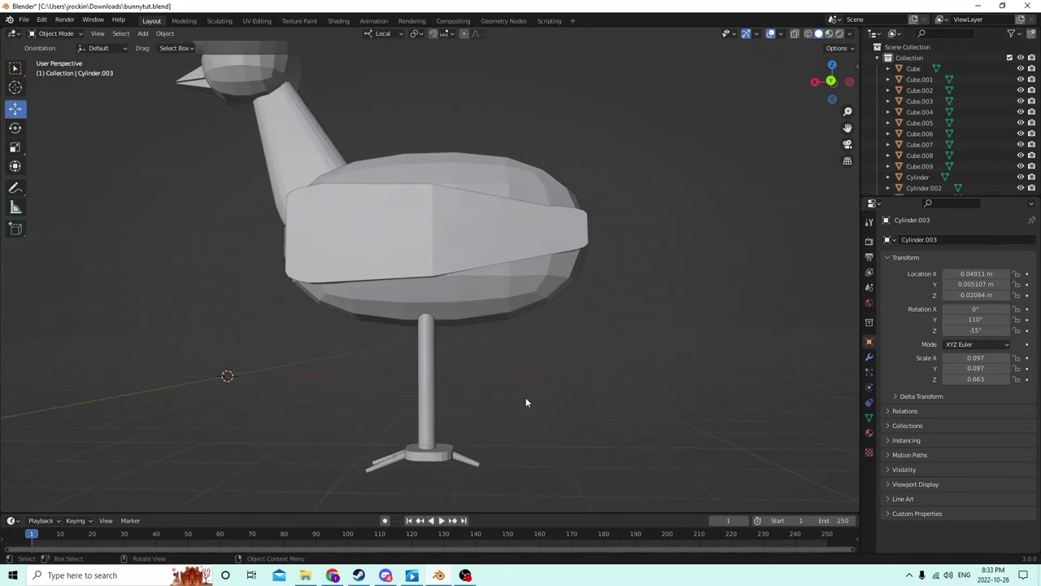
middle_drag(461, 455, 479, 480)
key(Tab)
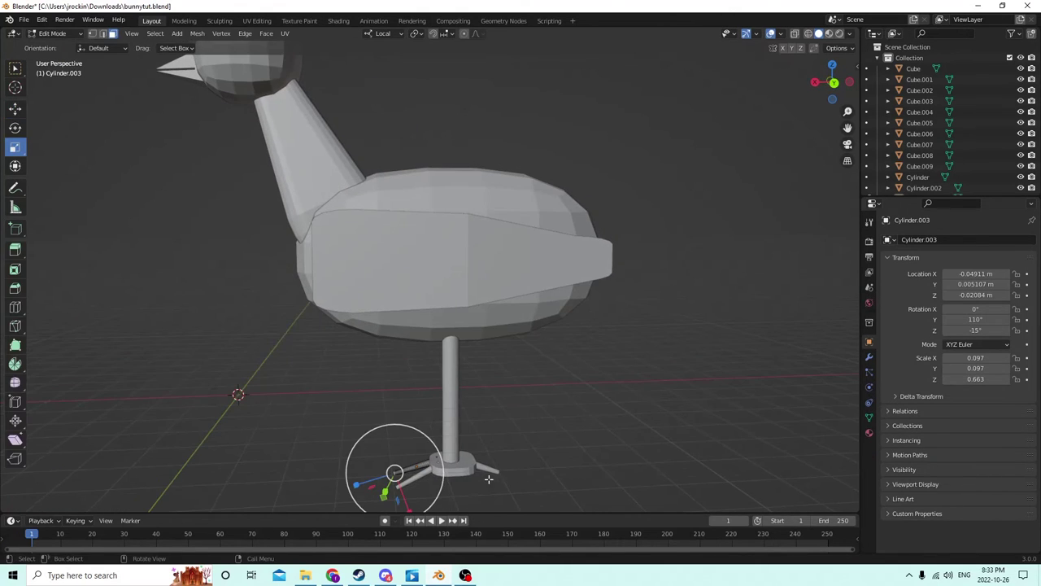
key(alt+a)
key(Tab)
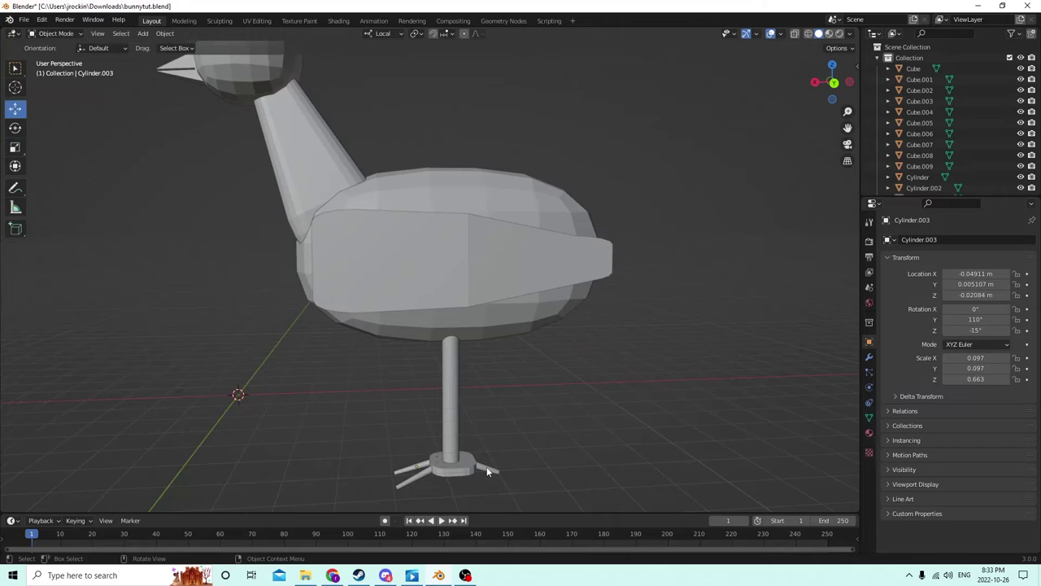
click(486, 470)
shift+click(406, 478)
shift+click(439, 470)
shift+click(445, 467)
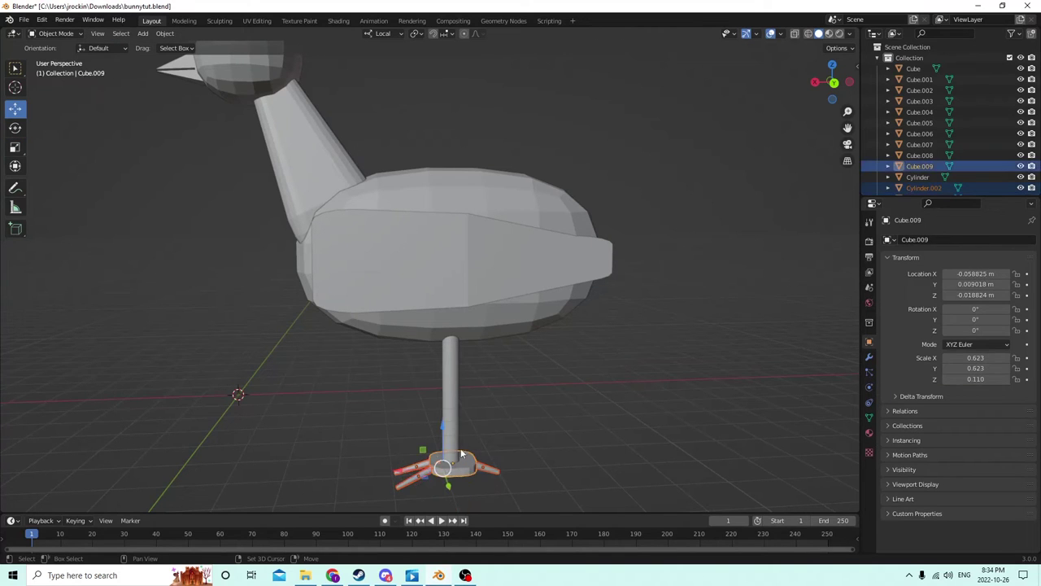
shift+click(450, 407)
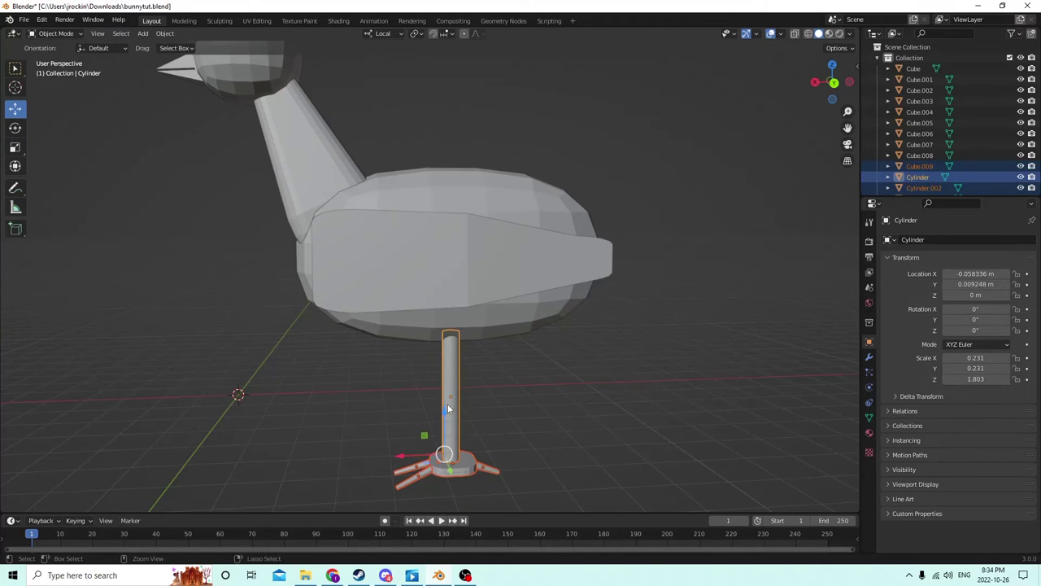
key(ctrl+j)
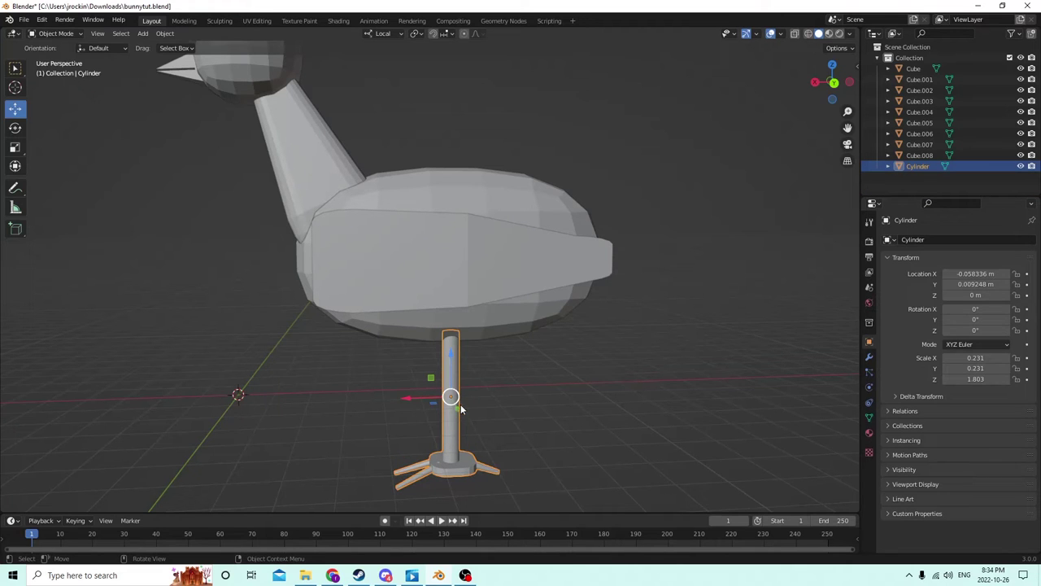
middle_drag(454, 412, 618, 362)
Step: Duplicate the leg in place and negate its Location Y to -0.009248 m
key(shift+d)
right_click(593, 373)
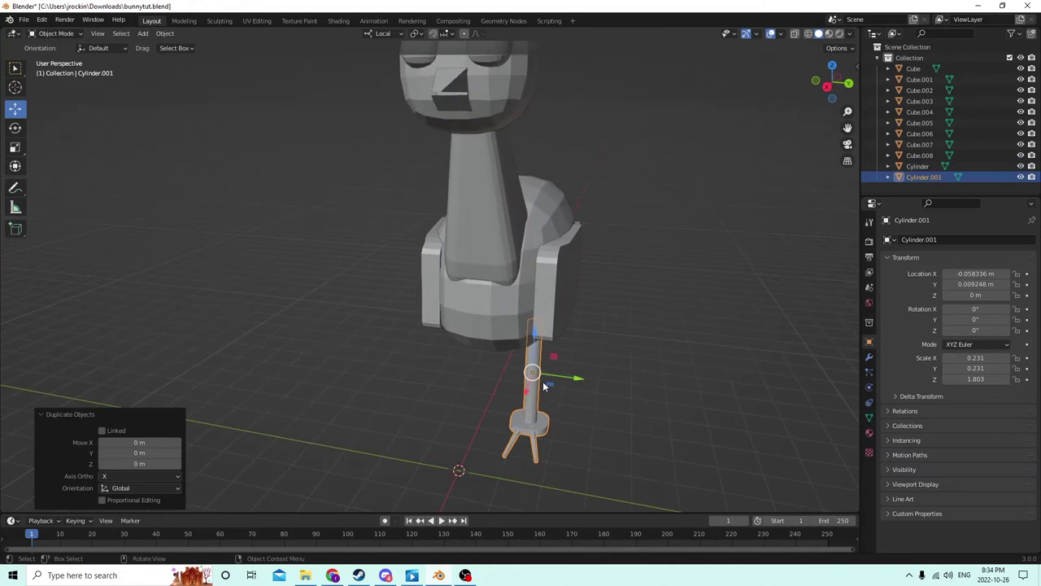
drag(578, 378, 601, 382)
right_click(600, 382)
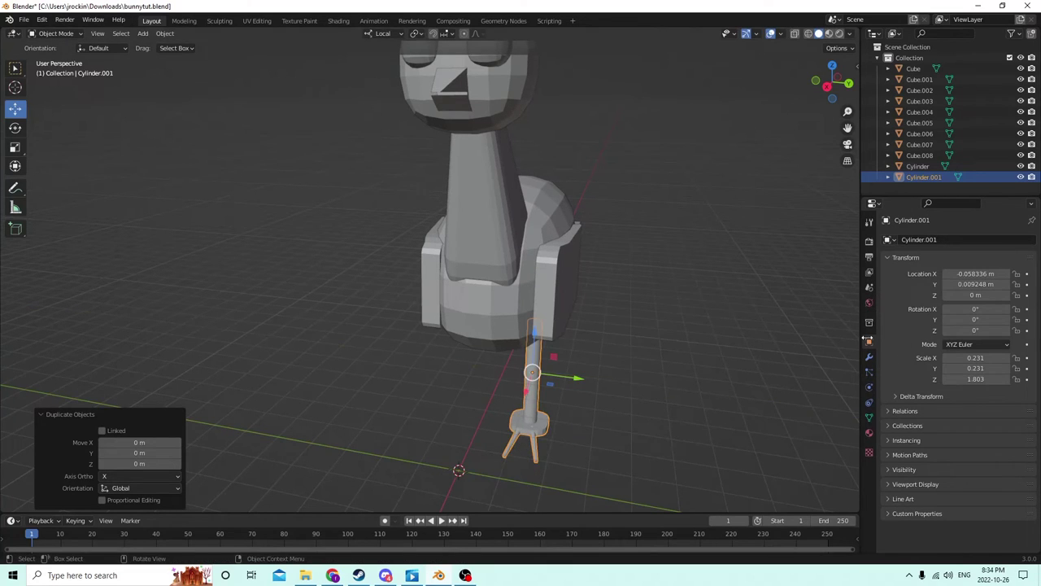
click(963, 284)
key(Home)
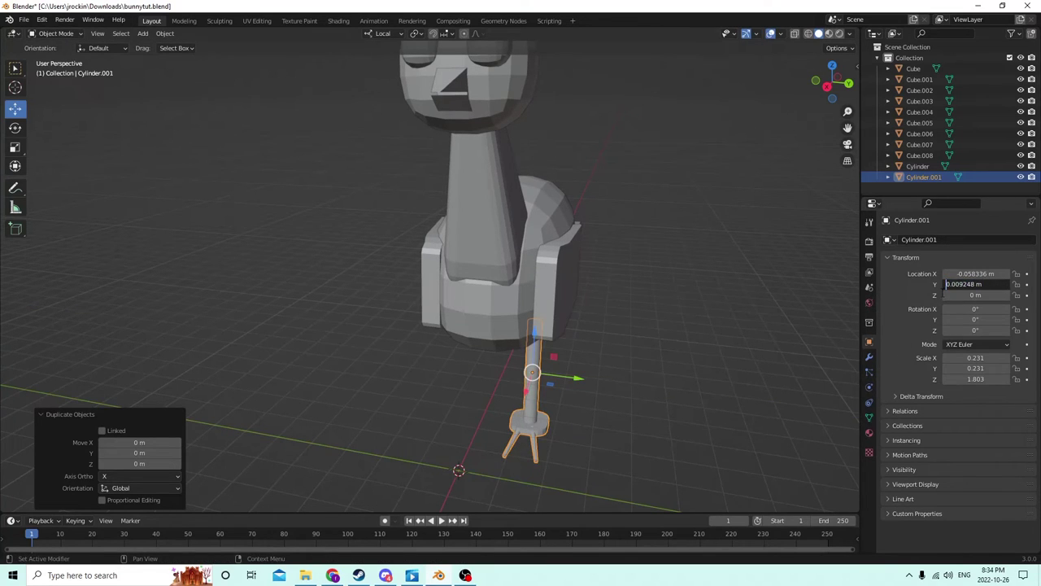
text(-)
key(Return)
Step: Zoom in on the two-legged bird and enter Edit Mode on the leg
middle_drag(774, 296, 702, 314)
middle_drag(639, 326, 573, 369)
scroll(590, 324, up, 5)
key(Tab)
key(Tab)
Step: Add a new cube and slide it along X toward the bird
click(573, 370)
key(shift+a)
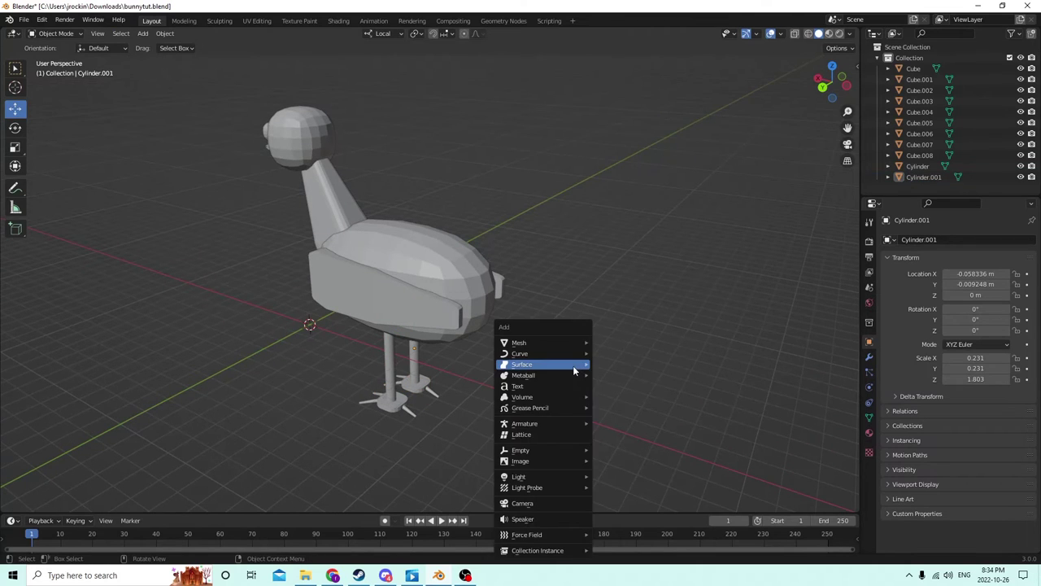
mouse_move(553, 341)
click(605, 358)
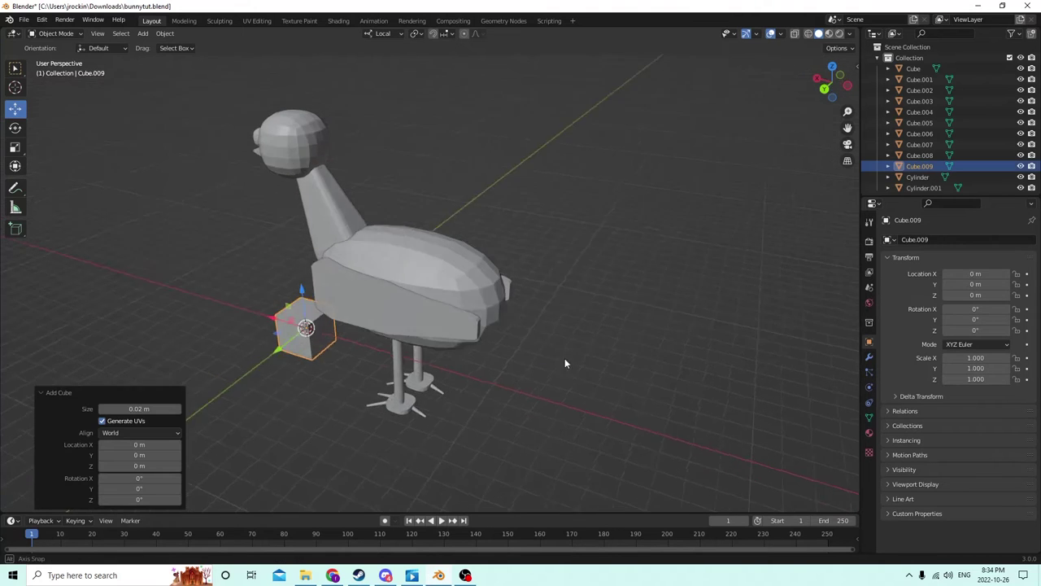
middle_drag(564, 363, 297, 364)
drag(258, 359, 600, 362)
scroll(595, 322, up, 3)
middle_drag(595, 322, 598, 309)
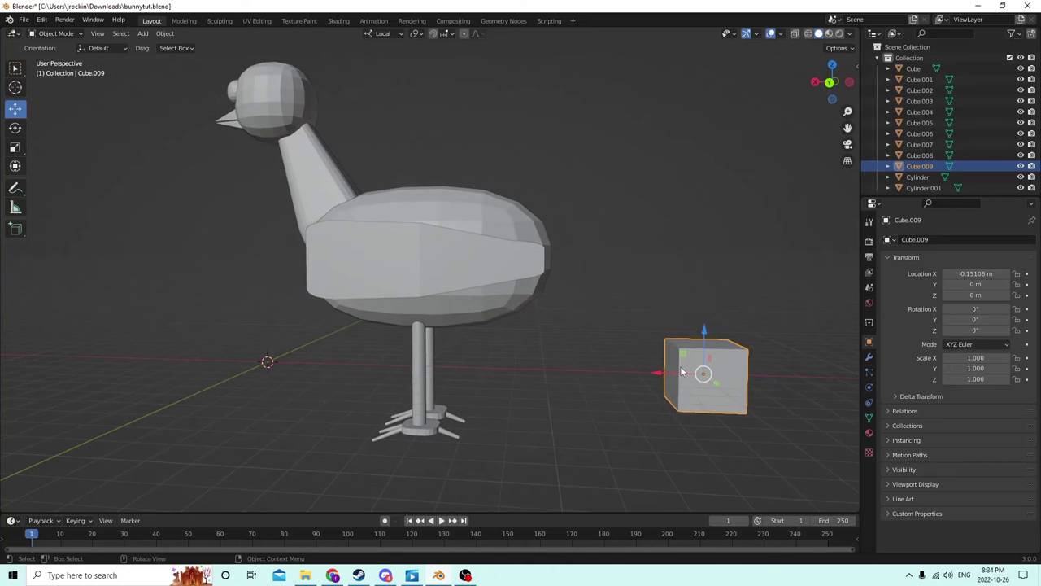
Step: Bevel one vertical edge of the cube in Edit Mode
key(Tab)
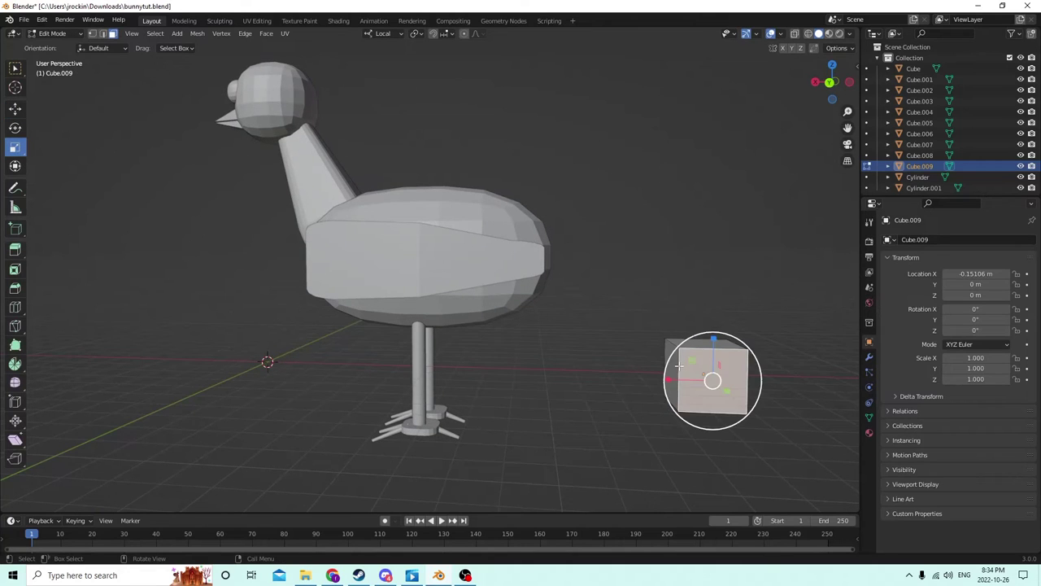
click(104, 35)
click(678, 387)
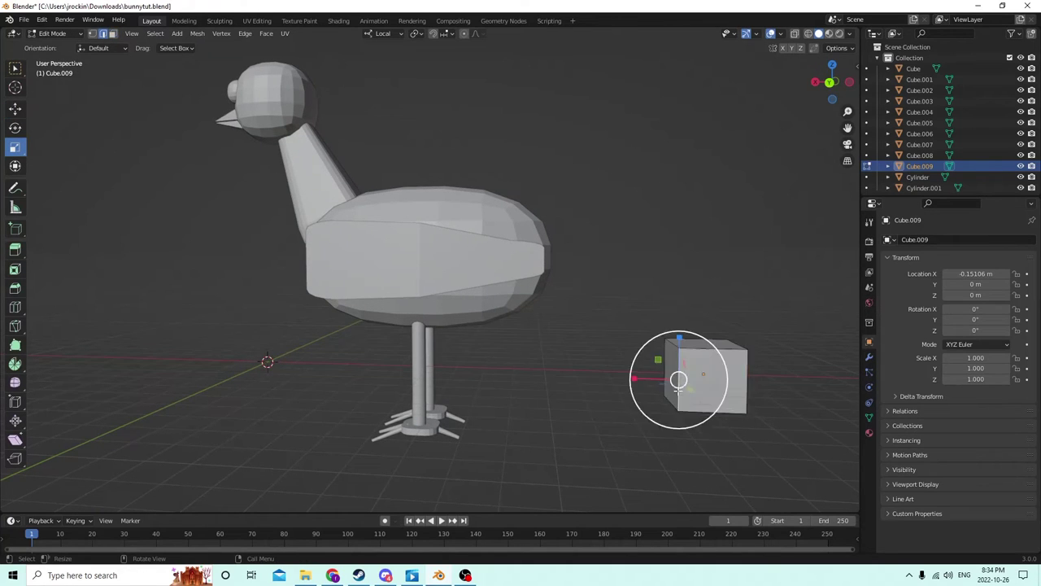
middle_drag(661, 361, 510, 380)
key(ctrl+b)
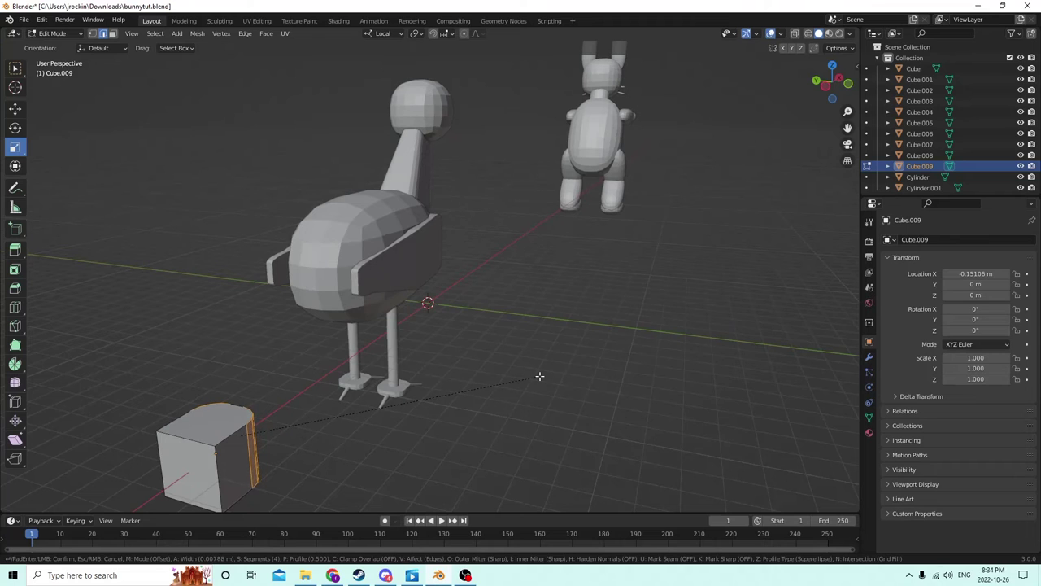
click(540, 376)
middle_drag(539, 376, 737, 344)
key(Tab)
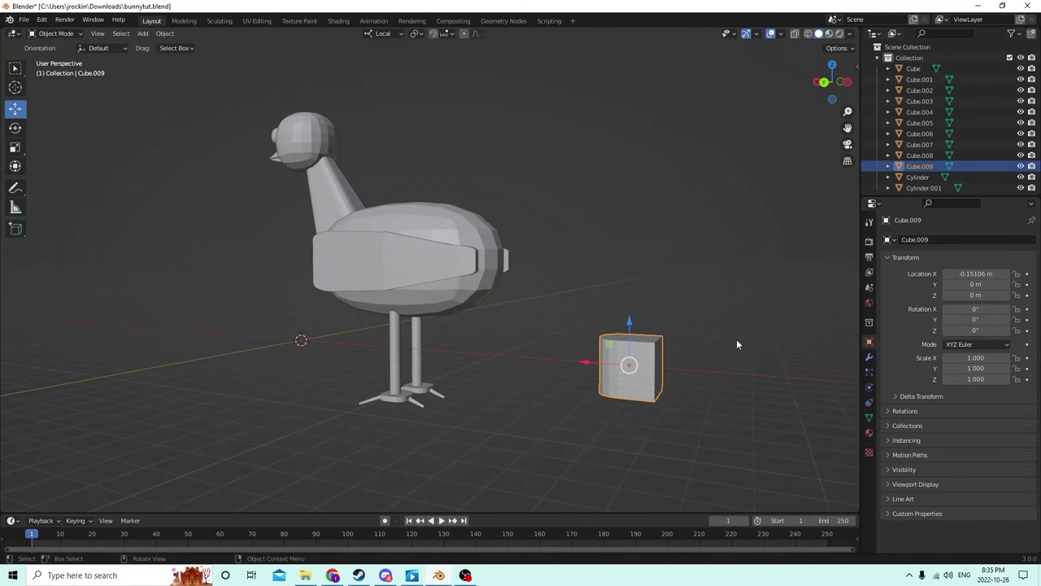
Step: Scale the cube into a flat piece, about 1.533 × 1.000 × 0.192
click(14, 147)
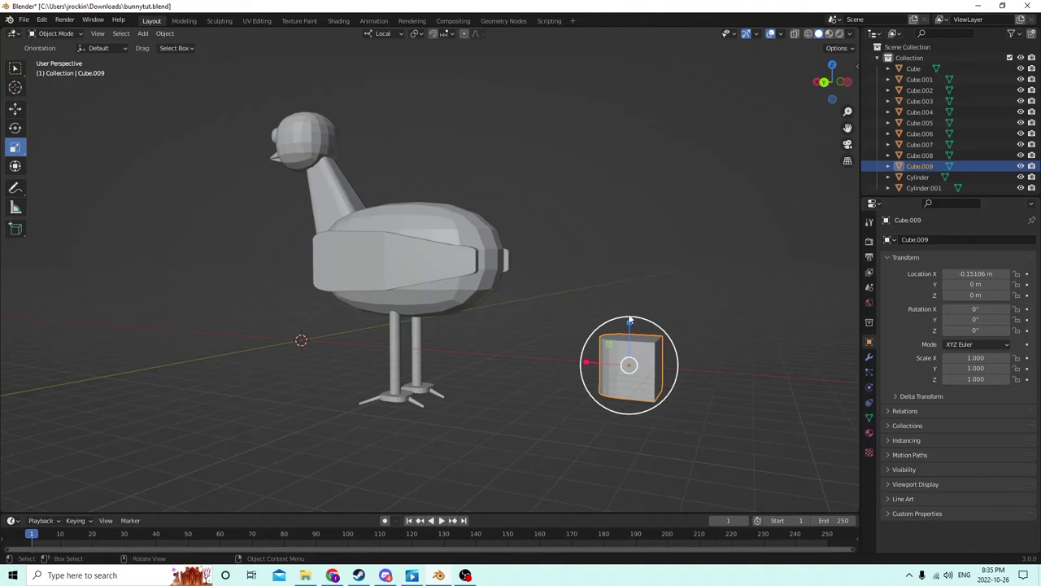
drag(629, 320, 619, 345)
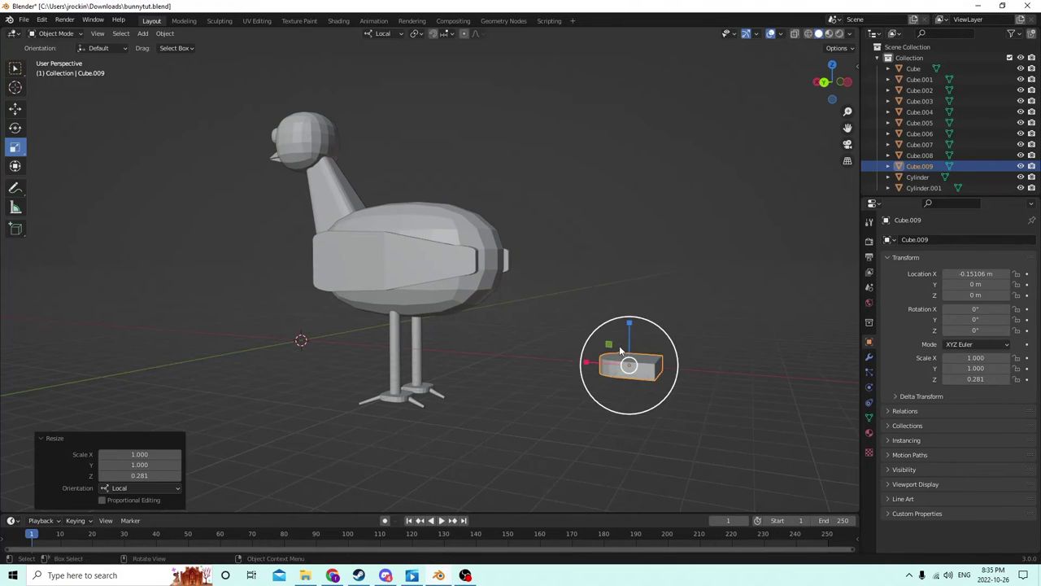
middle_drag(619, 344, 548, 415)
drag(535, 425, 516, 417)
middle_drag(515, 417, 618, 358)
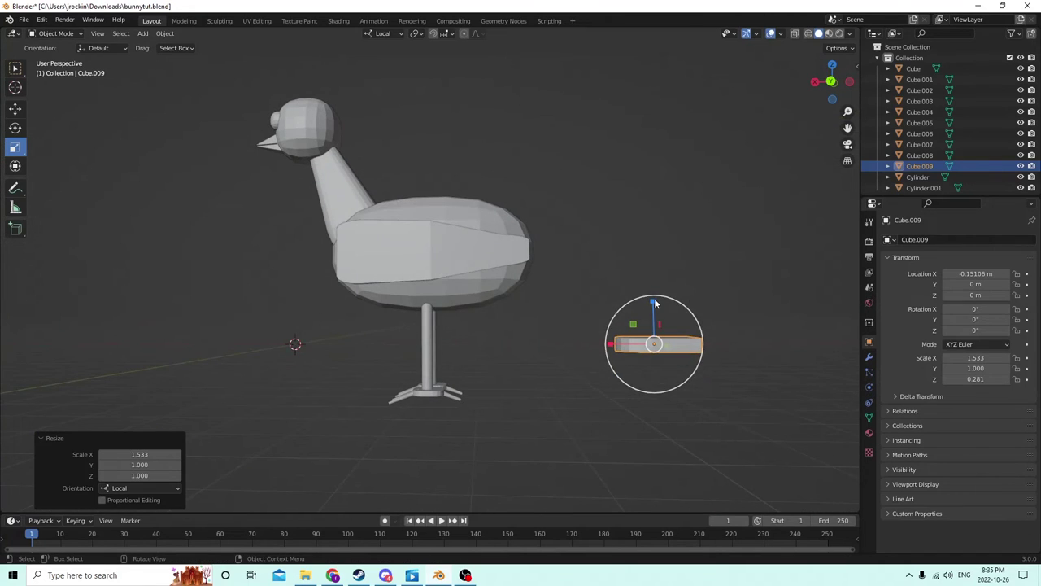
drag(654, 303, 655, 319)
middle_drag(543, 279, 478, 293)
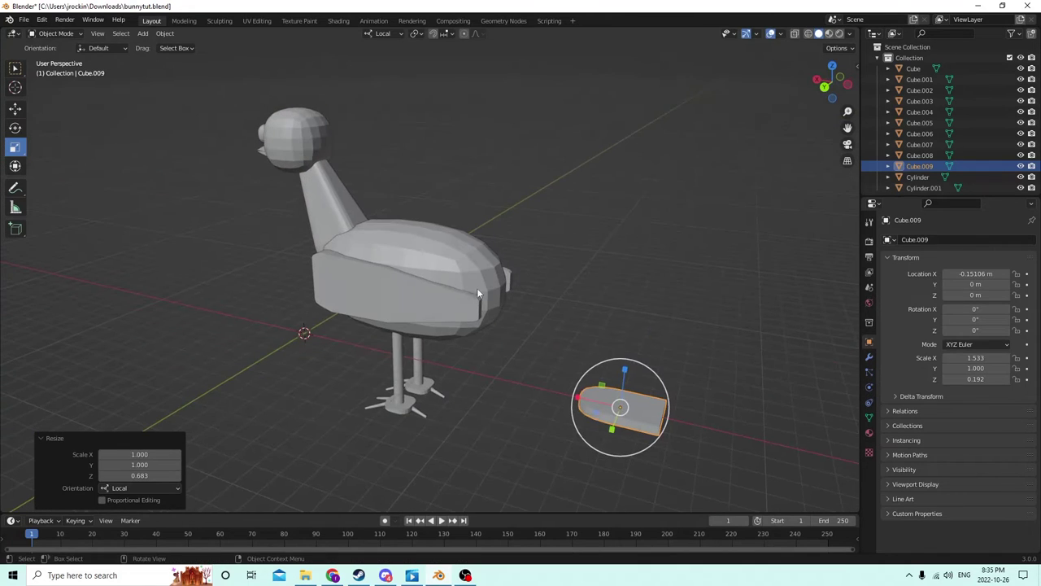
Step: Move the flat piece up and into the back of the bird's body
click(14, 108)
middle_drag(75, 135, 525, 262)
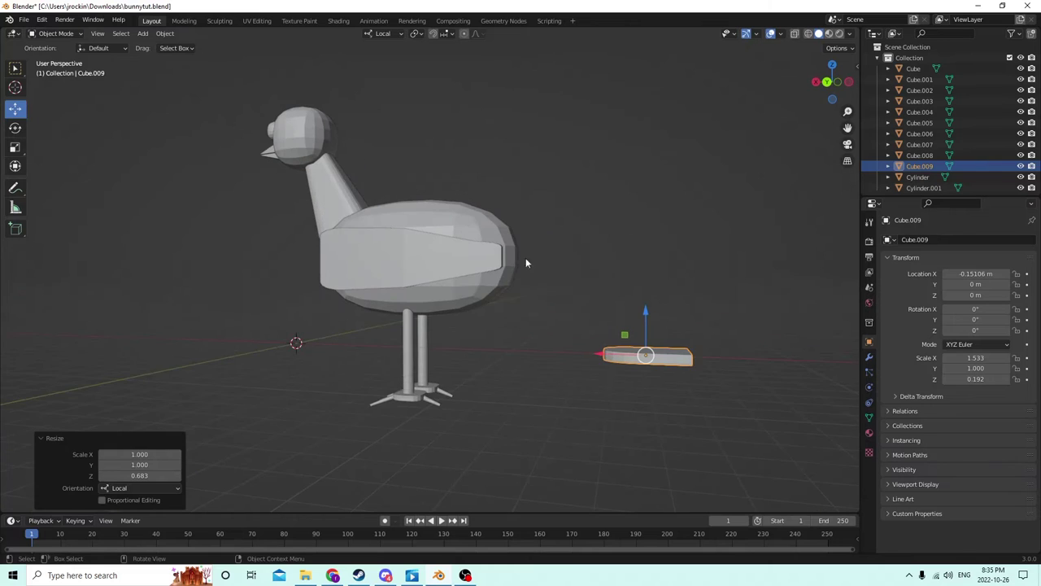
drag(641, 313, 640, 184)
middle_drag(641, 185, 602, 302)
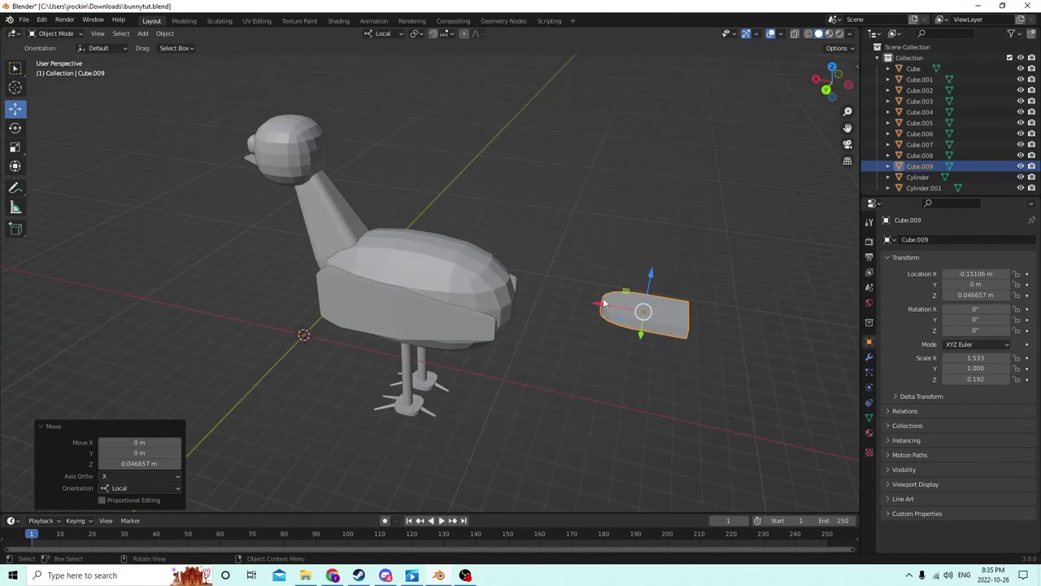
drag(602, 302, 480, 297)
middle_drag(480, 297, 534, 249)
mouse_move(527, 250)
mouse_down()
mouse_move(521, 219)
mouse_move(527, 253)
mouse_up()
middle_drag(527, 253, 491, 279)
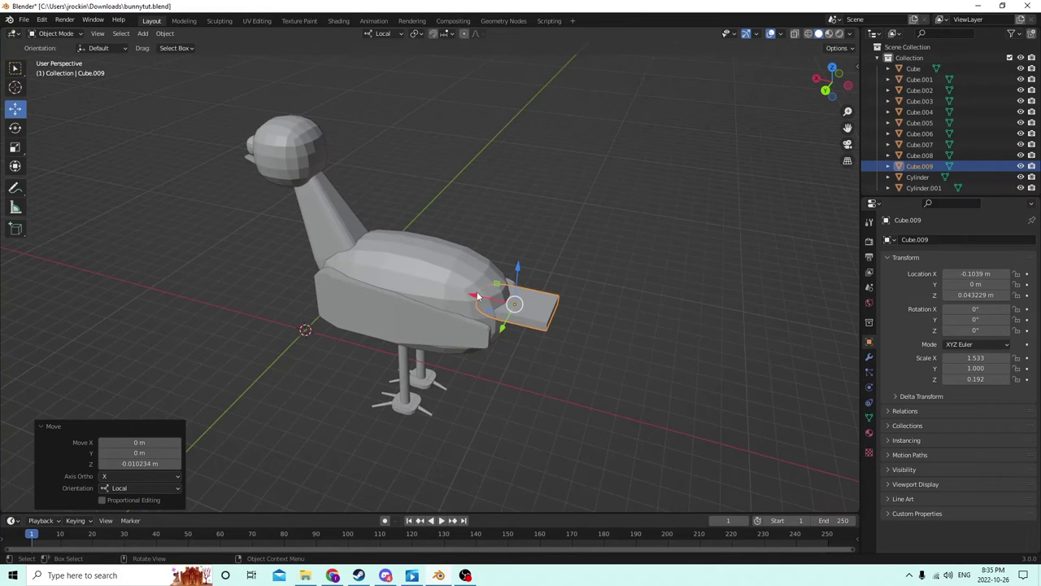
drag(479, 298, 475, 298)
middle_drag(476, 298, 616, 307)
Step: Undo an accidental duplicate of the tail piece
click(646, 333)
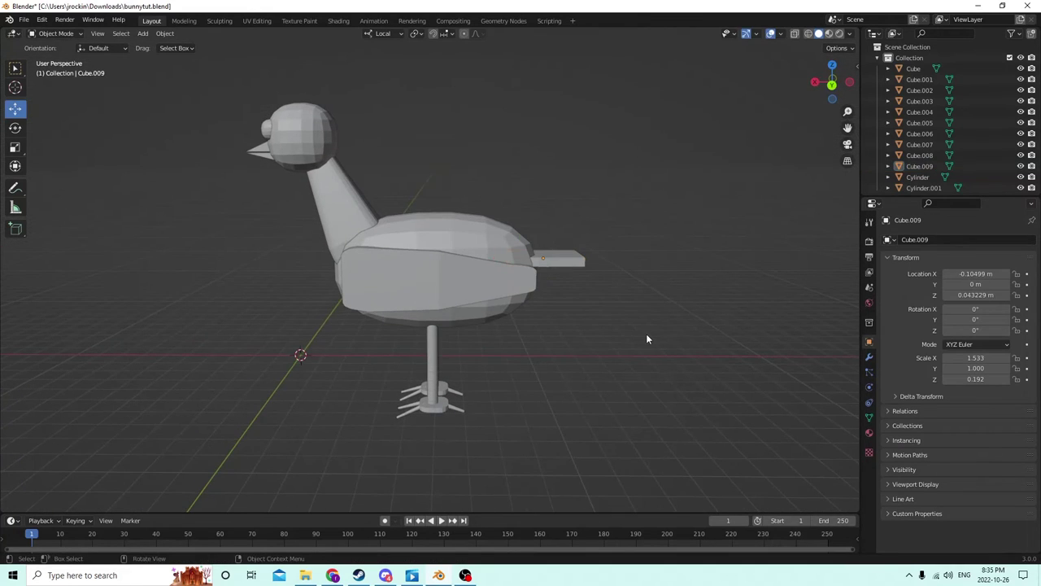
key(shift+d)
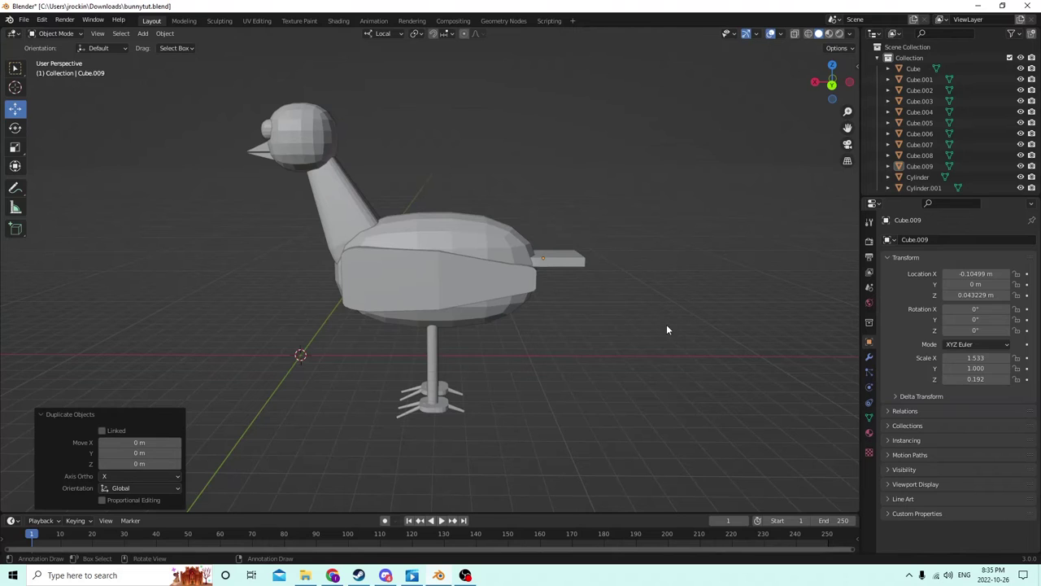
click(42, 20)
click(69, 32)
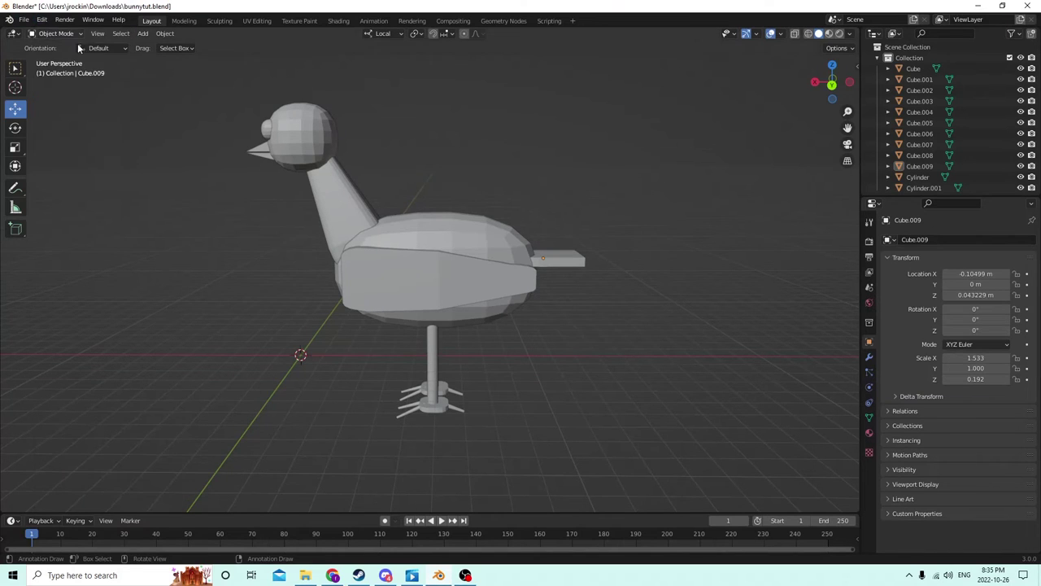
Step: Add another cube and move it along X and Z to the tail's end
key(shift+a)
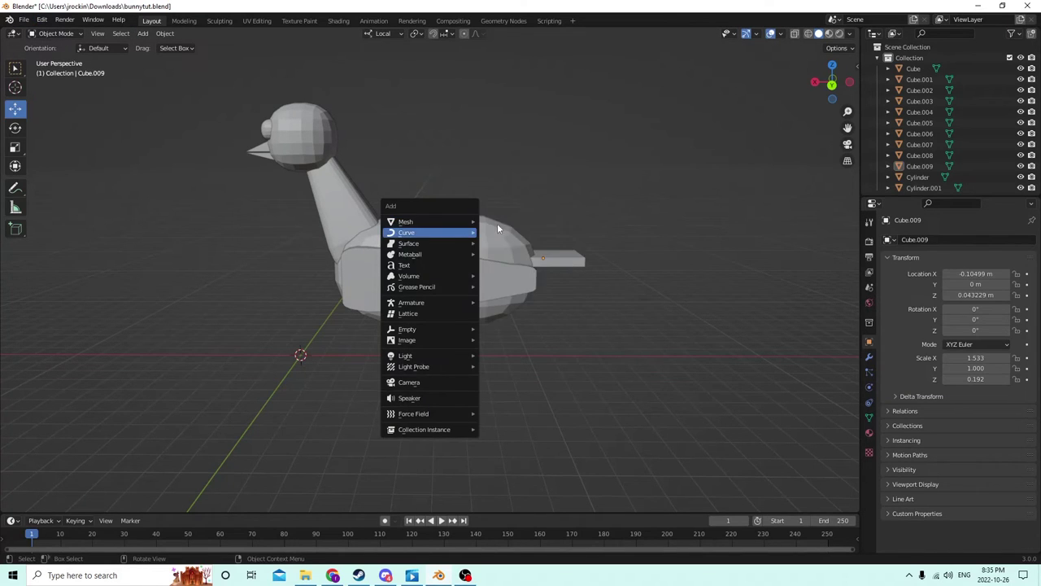
mouse_move(407, 221)
click(553, 234)
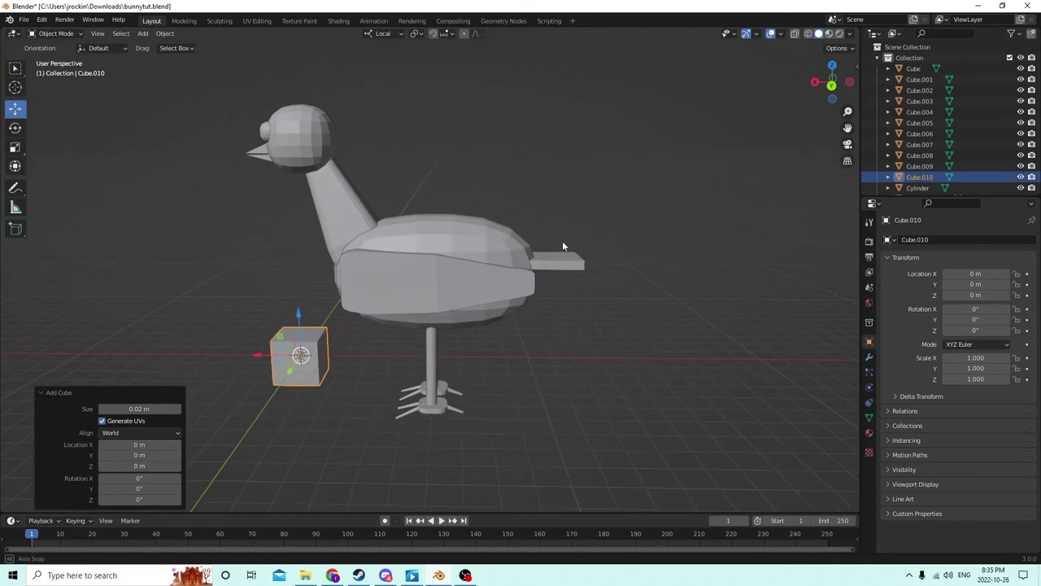
key(g)
key(x)
key(x)
click(573, 299)
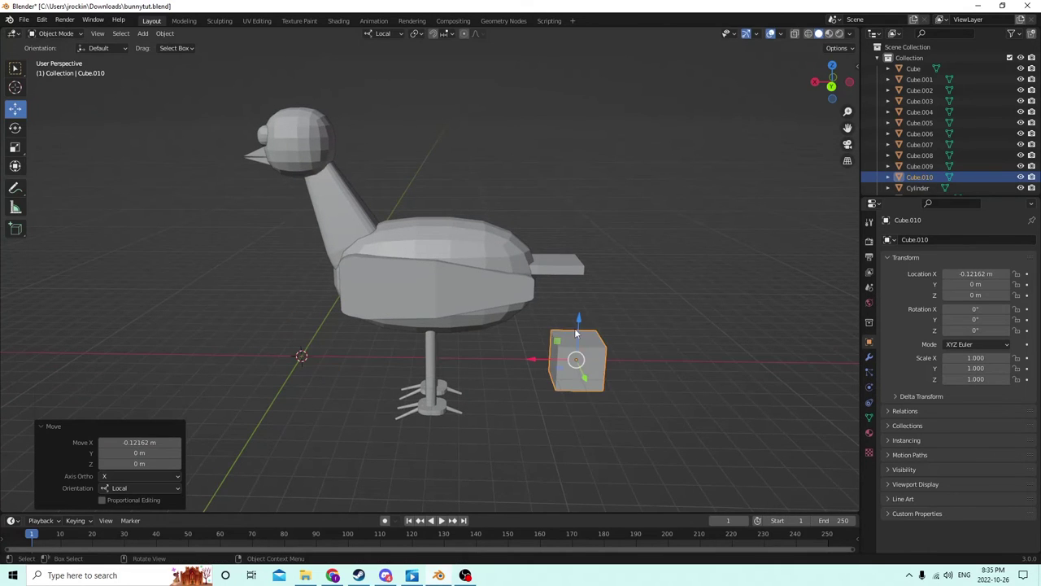
key(g)
key(z)
key(z)
click(589, 231)
key(g)
key(x)
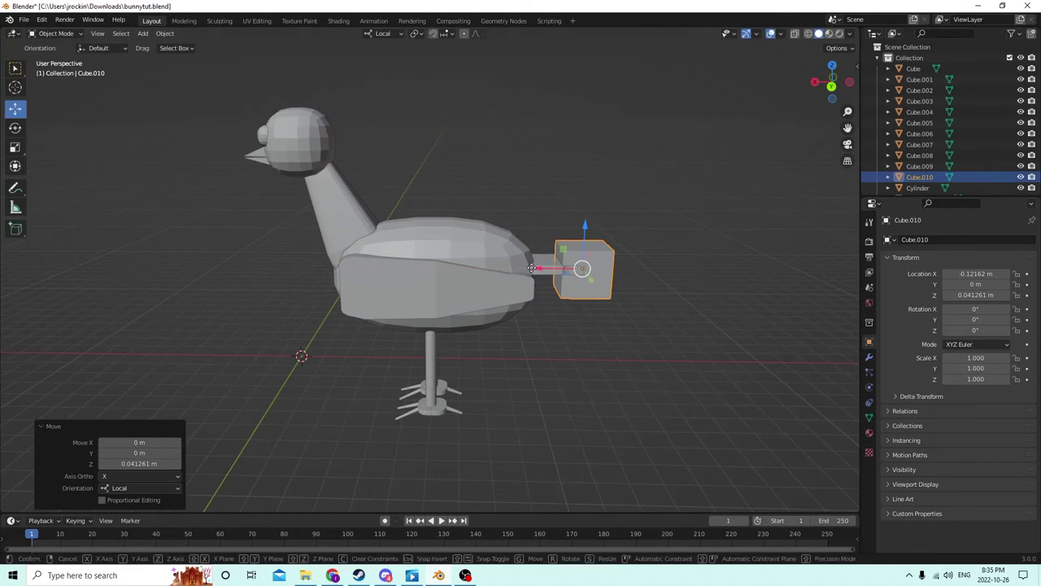
click(544, 279)
Step: Thin the cube along Y into an upright plate, Y scale -0.051
middle_drag(488, 264, 396, 279)
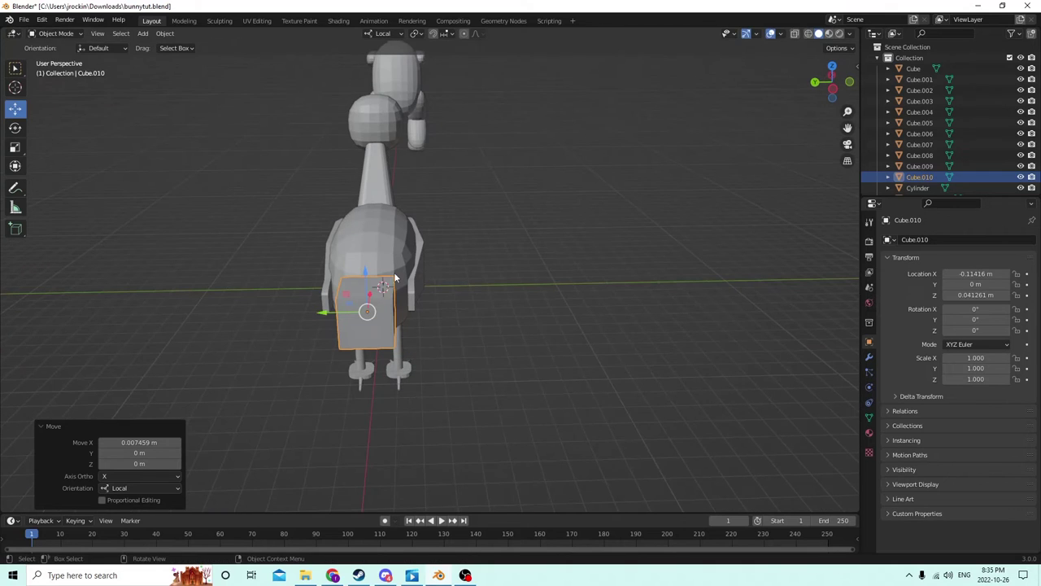
click(21, 150)
drag(322, 316, 369, 315)
mouse_move(403, 305)
middle_down()
mouse_move(449, 300)
mouse_move(404, 319)
middle_up()
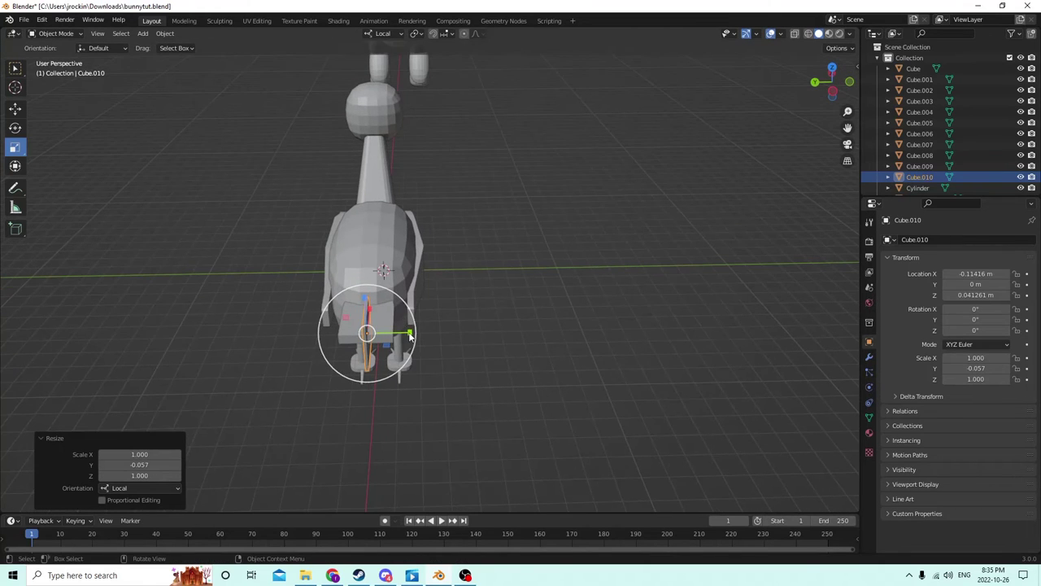
drag(409, 332, 399, 331)
middle_drag(399, 332, 602, 338)
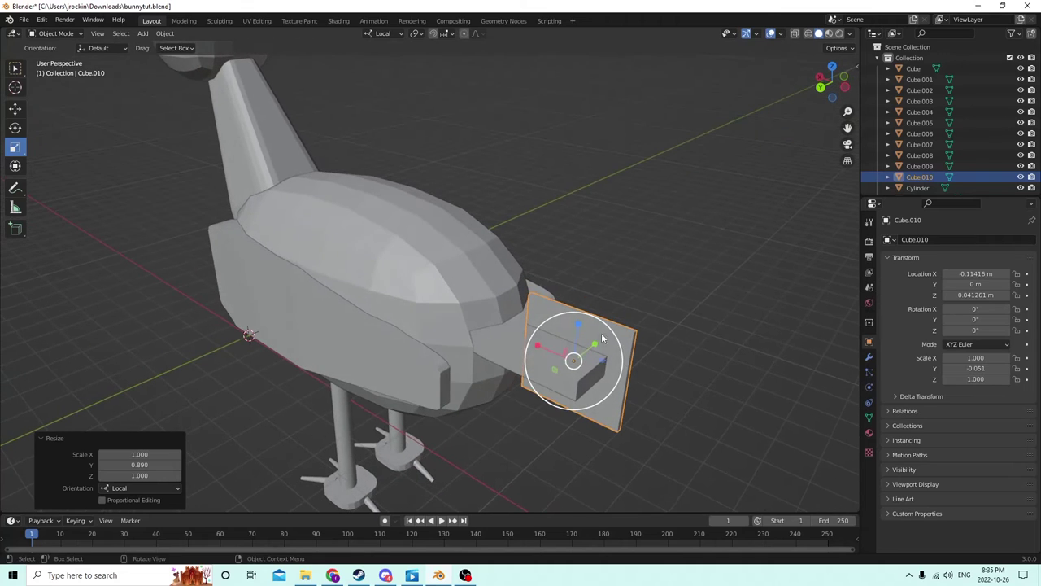
Step: Nudge the fin slightly along X and select the flat tail piece
click(14, 107)
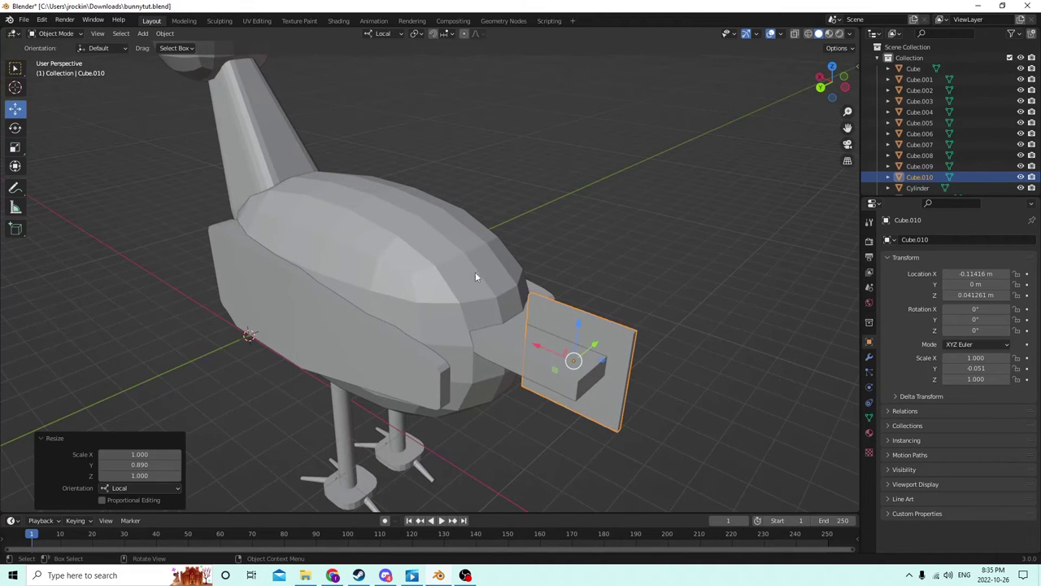
middle_drag(475, 272, 625, 357)
drag(571, 377, 563, 375)
middle_drag(563, 375, 480, 332)
click(456, 354)
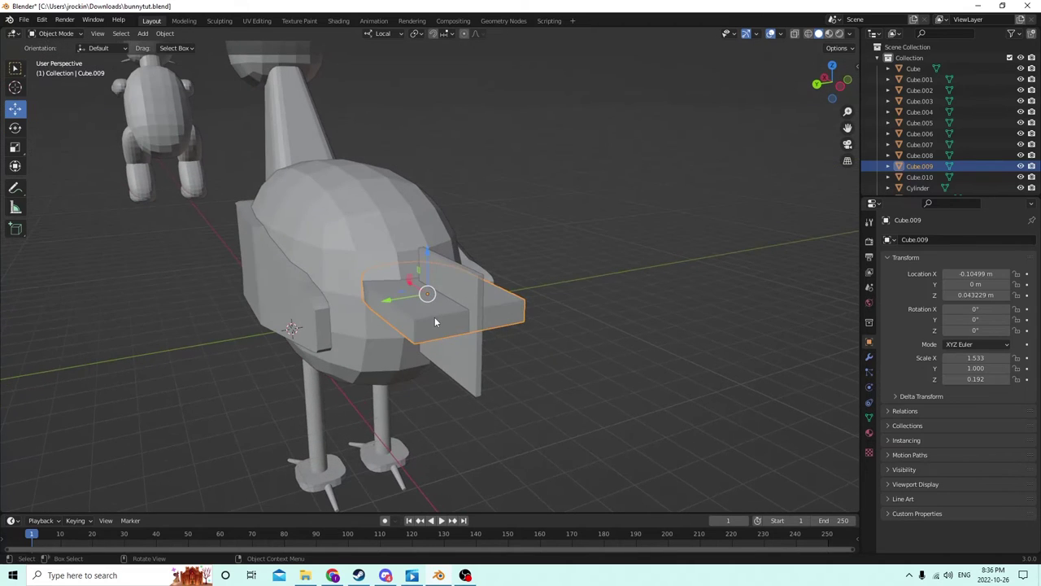
Step: Scale the tail plate's outer end face to about half its height in Edit Mode
click(478, 332)
click(498, 318)
key(Tab)
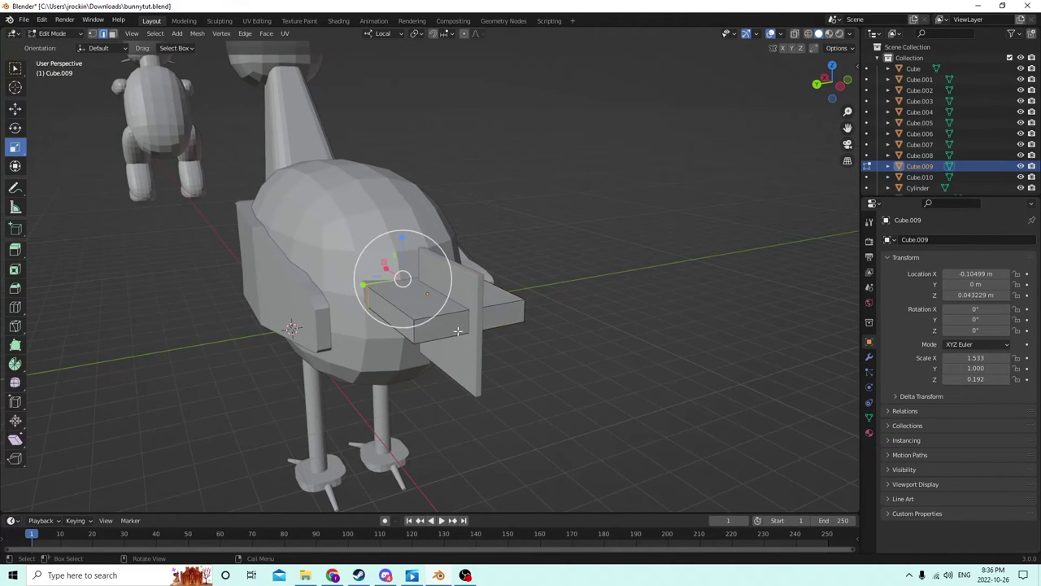
click(468, 330)
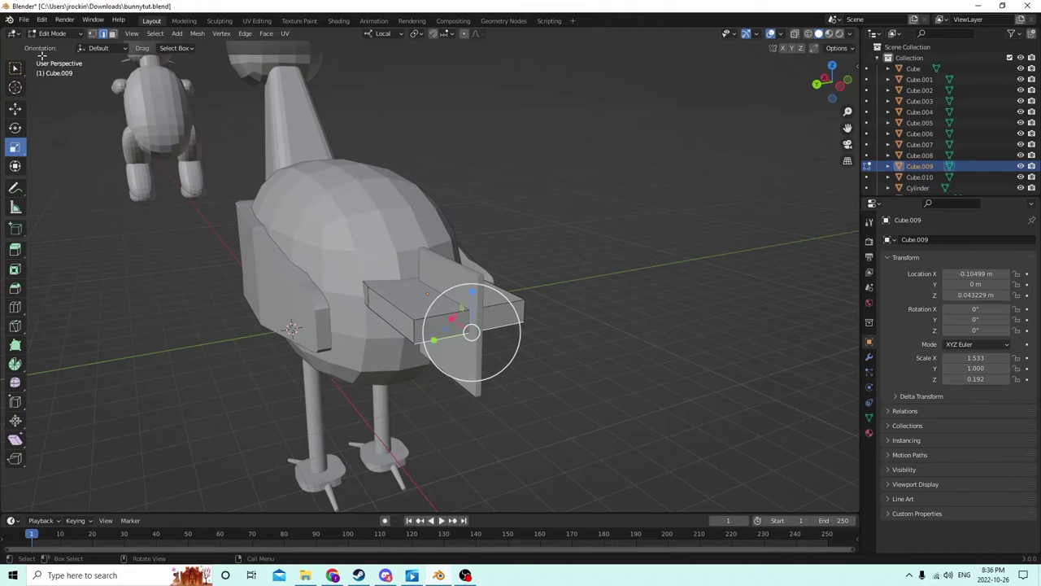
click(113, 33)
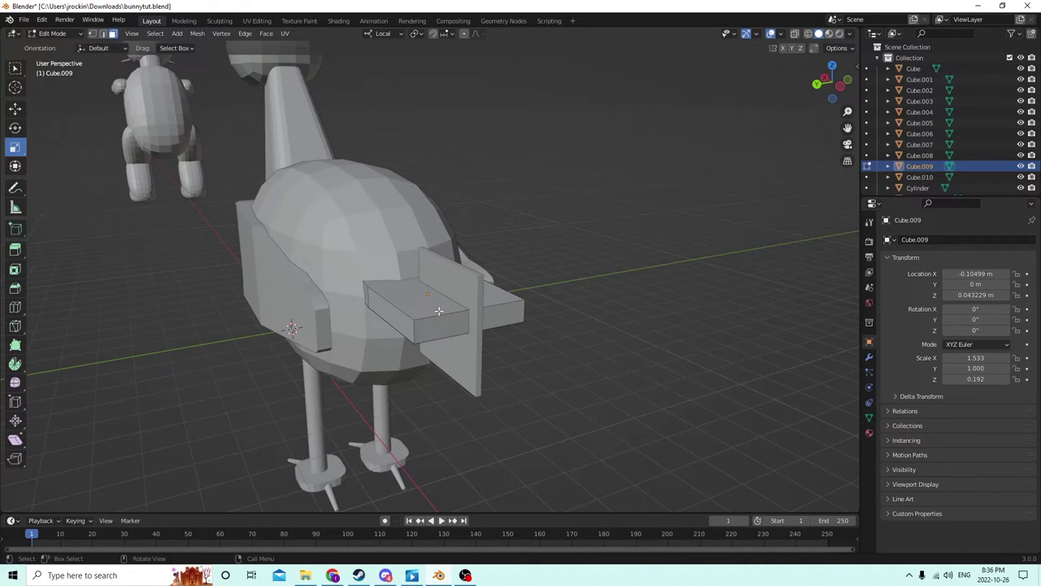
click(492, 295)
drag(472, 281, 473, 313)
click(682, 321)
middle_drag(683, 322, 774, 322)
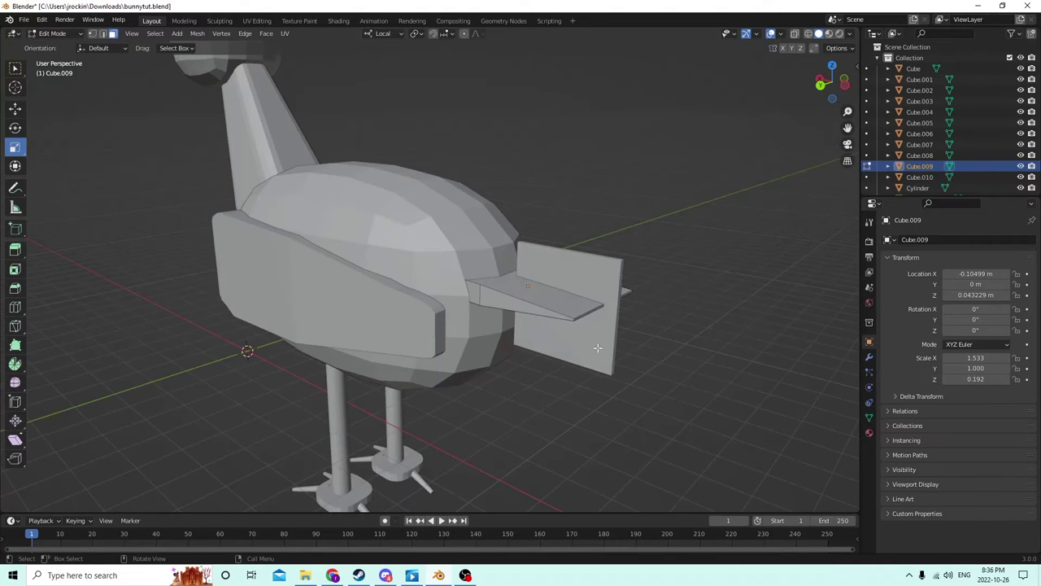
key(Tab)
click(569, 348)
Step: Duplicate the vertical plate three times, sliding each copy slightly sideways along Y
middle_drag(569, 347, 511, 333)
key(shift+d)
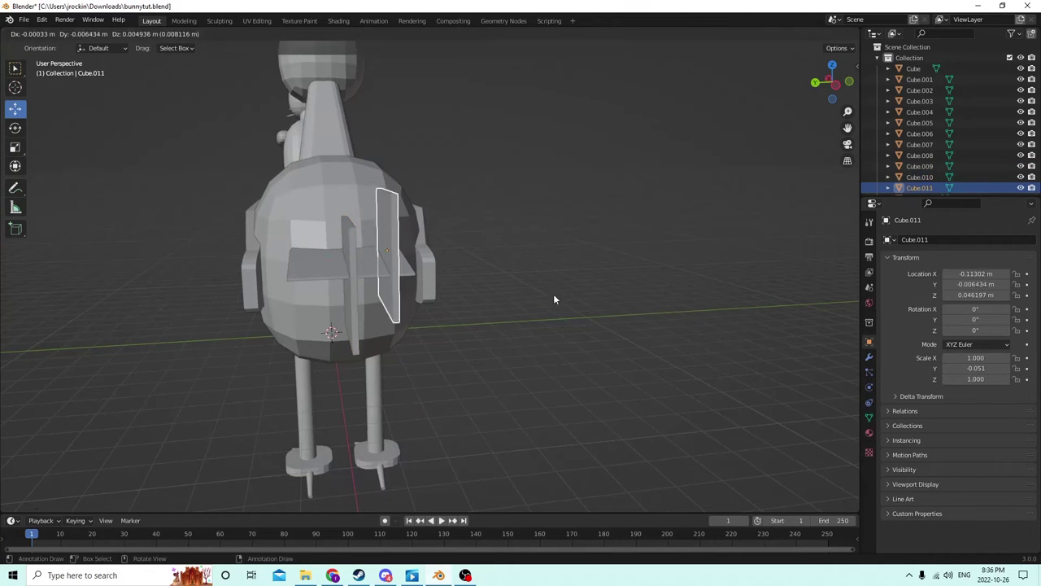
right_click(553, 294)
middle_drag(553, 294, 522, 337)
drag(400, 329, 411, 328)
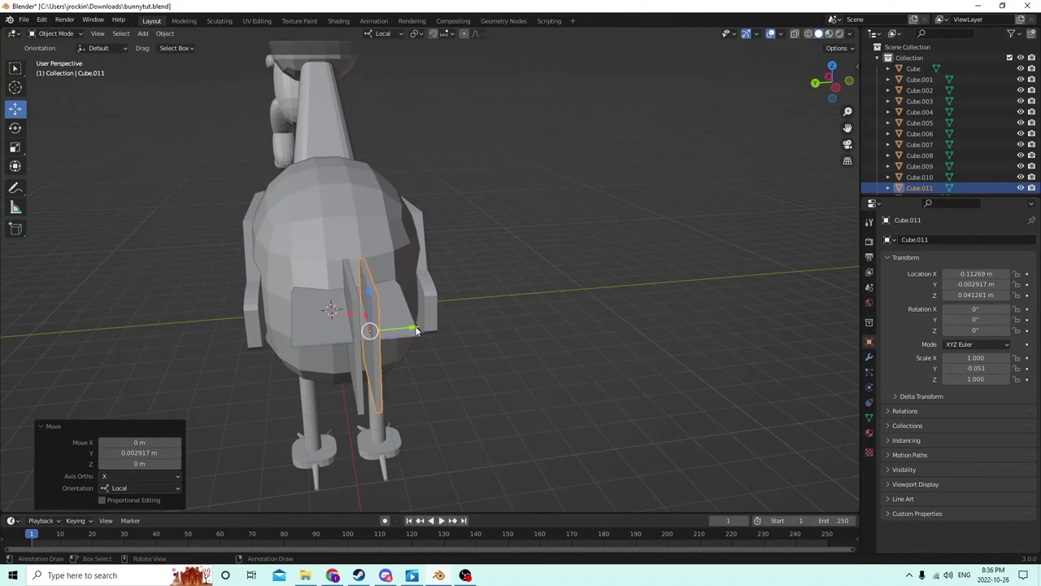
middle_drag(412, 328, 405, 332)
key(shift+d)
right_click(411, 327)
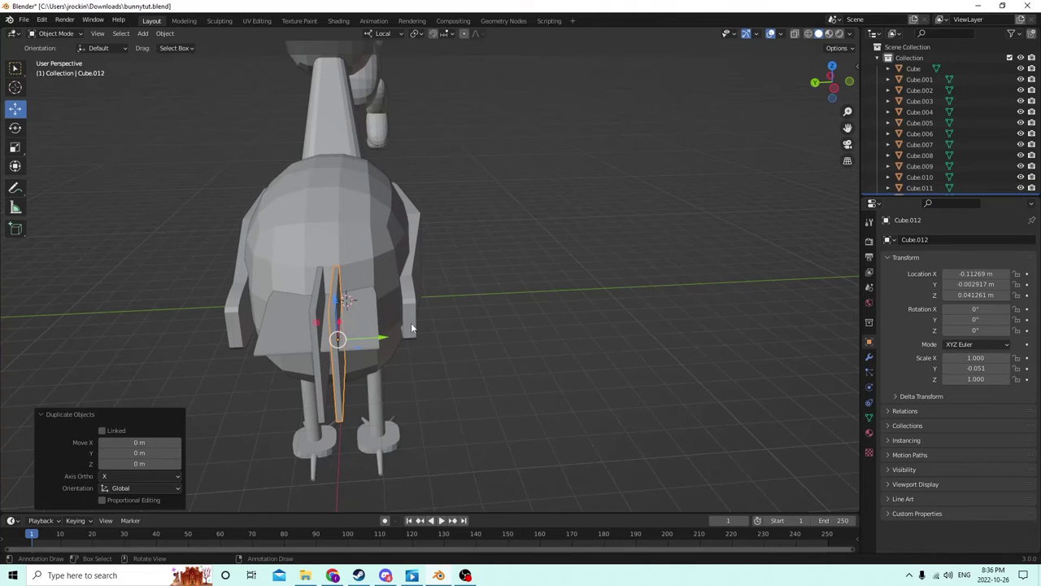
drag(376, 339, 398, 338)
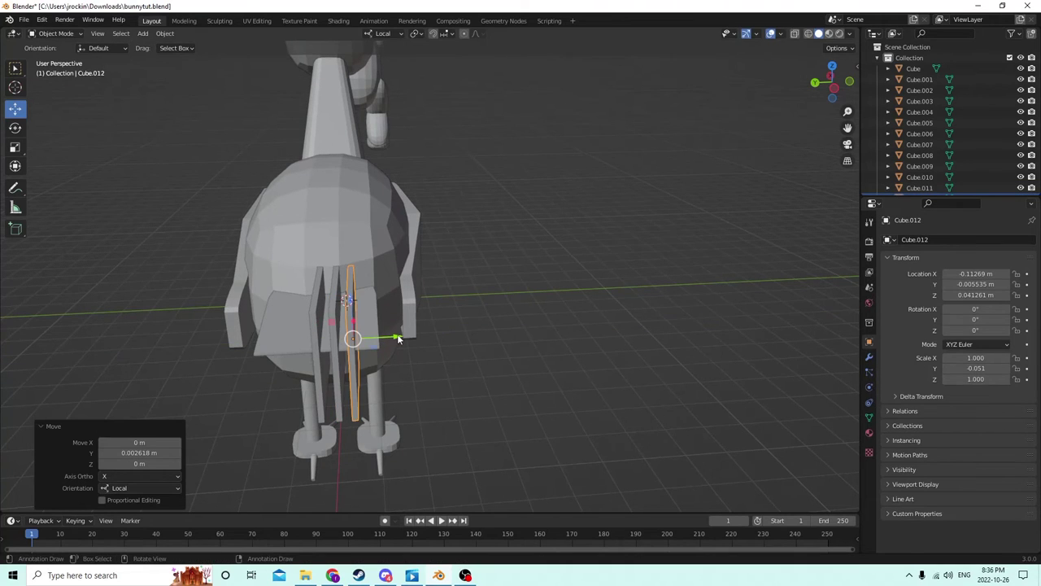
key(shift+d)
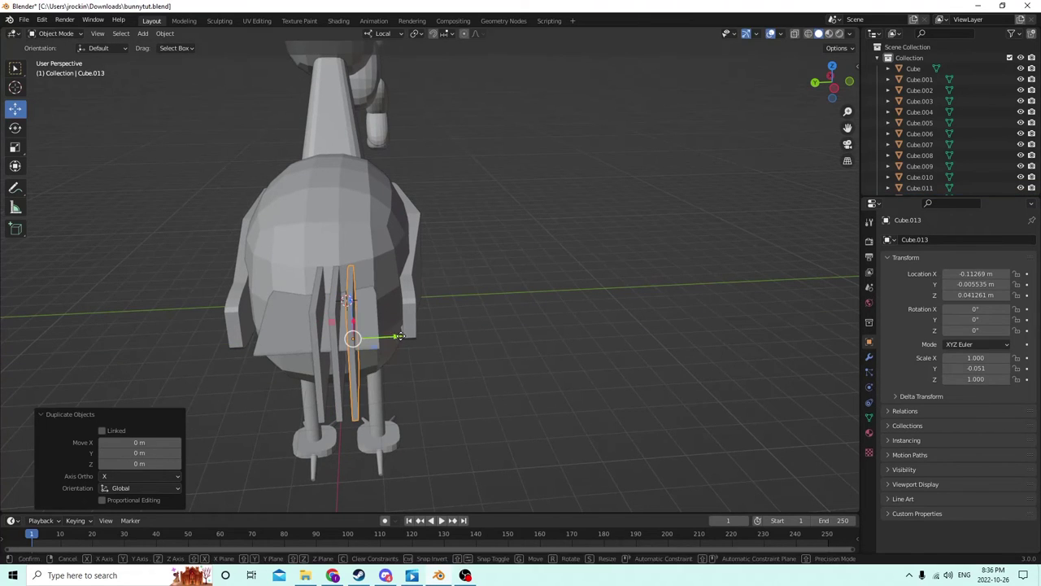
key(y)
key(y)
right_click(411, 336)
Step: Add three more copies from the original plate on its other side, spaced evenly
click(316, 330)
middle_drag(316, 330, 282, 330)
key(shift+d)
right_click(305, 319)
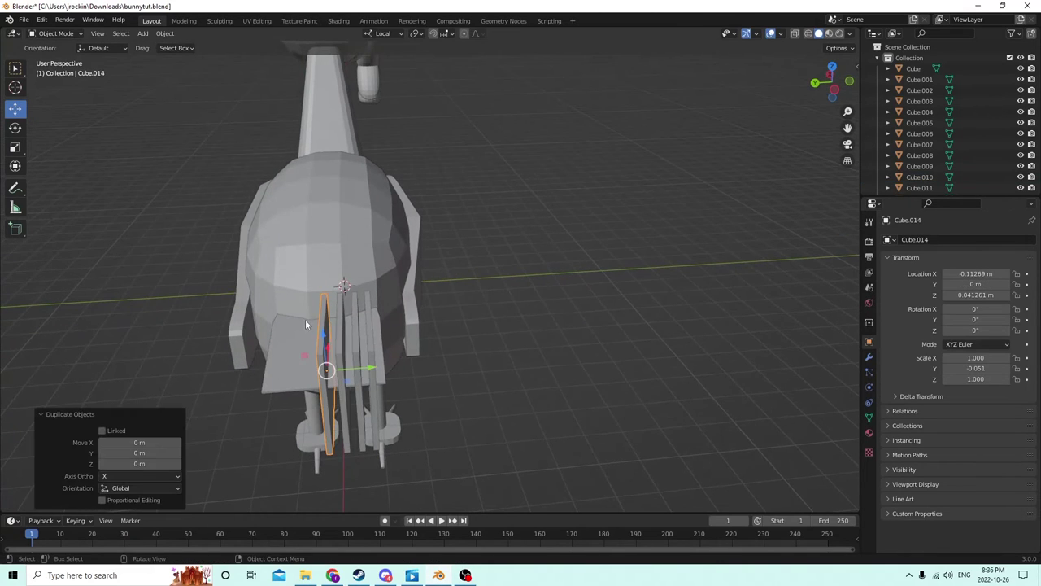
drag(370, 370, 348, 368)
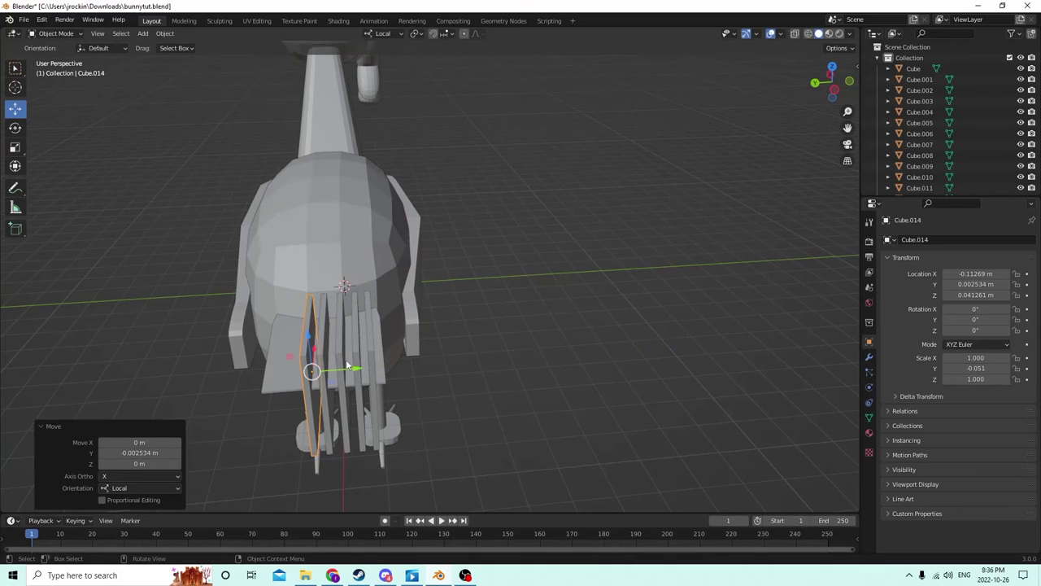
key(shift+d)
key(y)
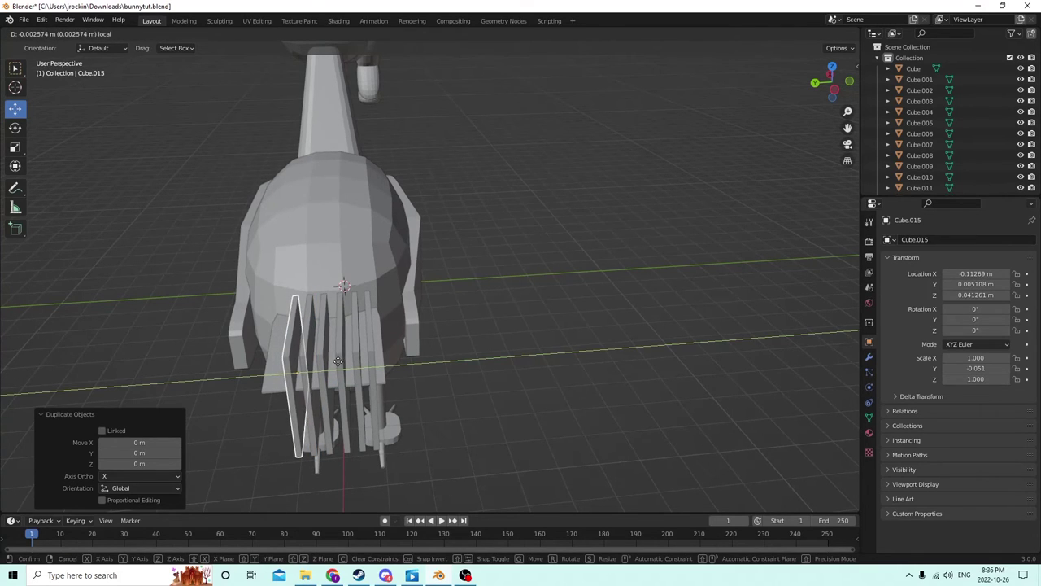
click(340, 367)
drag(343, 372, 334, 370)
key(shift+d)
key(Escape)
middle_drag(334, 370, 341, 344)
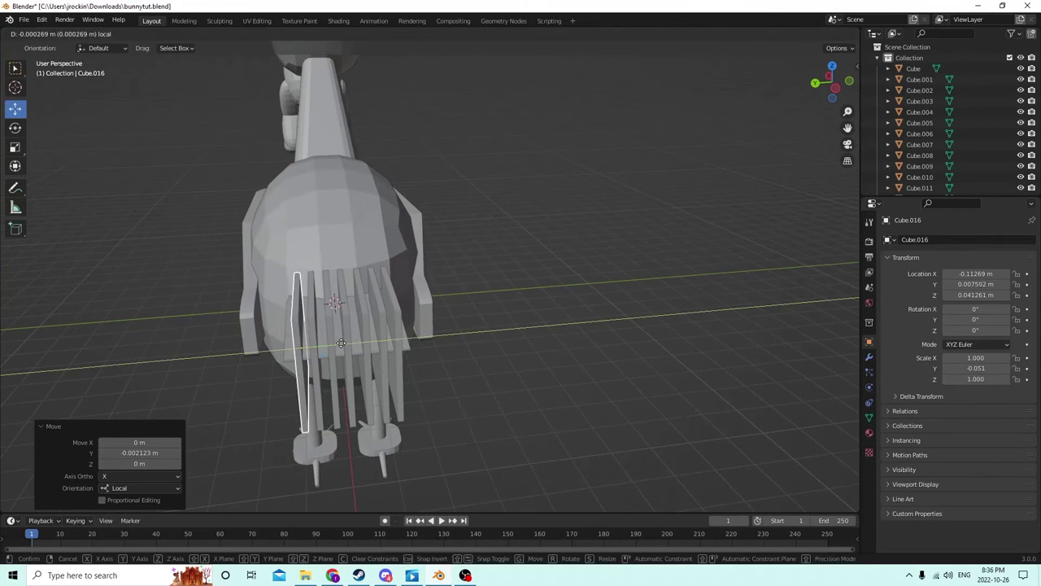
drag(341, 344, 340, 342)
middle_drag(340, 343, 506, 353)
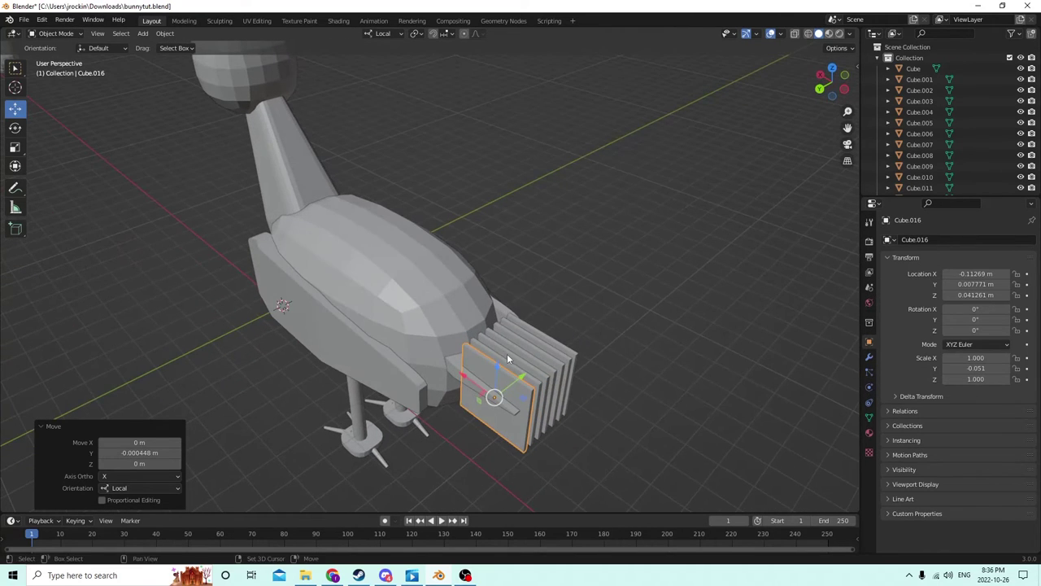
Step: Select all fin plates, then the tail, and apply Bool Tool Difference
shift+click(504, 358)
shift+click(522, 351)
shift+click(525, 346)
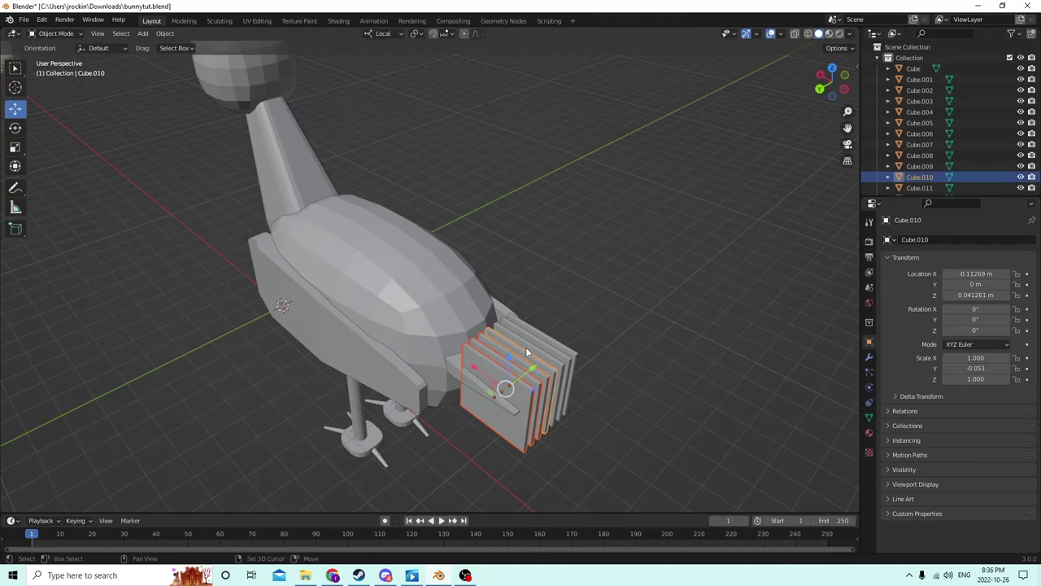
shift+click(529, 343)
shift+click(535, 339)
shift+click(543, 335)
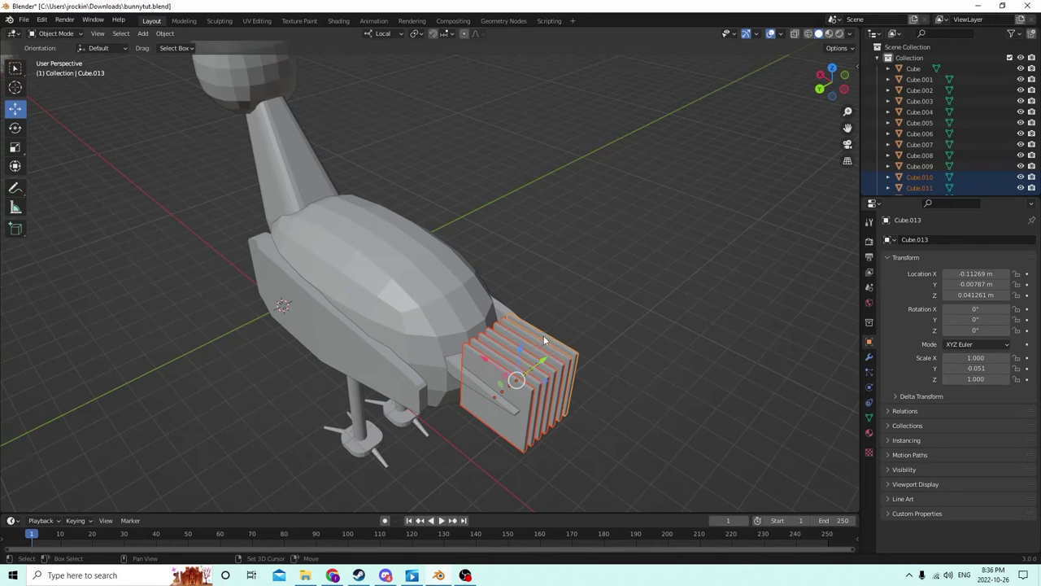
shift+click(455, 361)
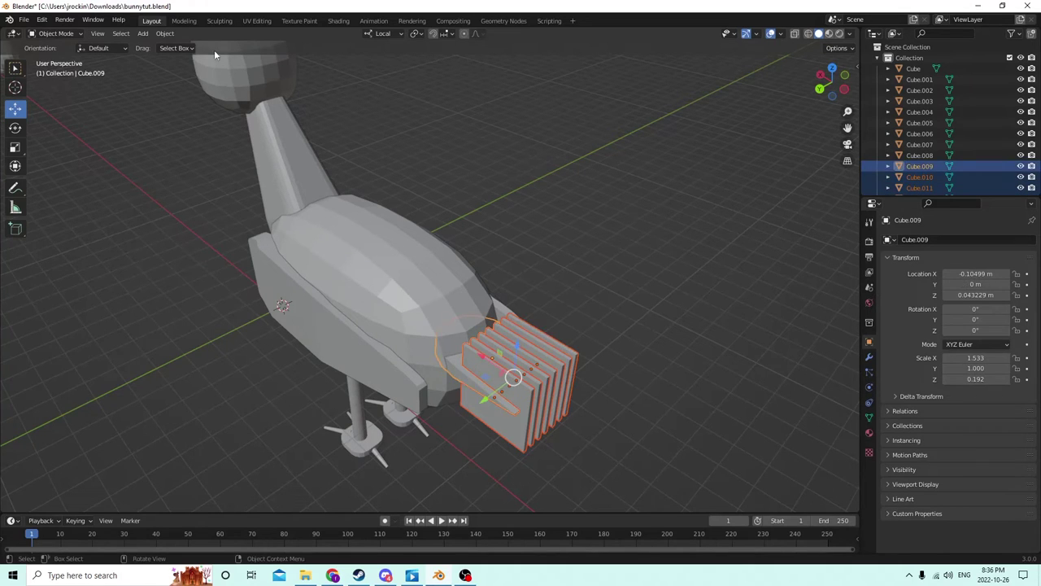
click(166, 34)
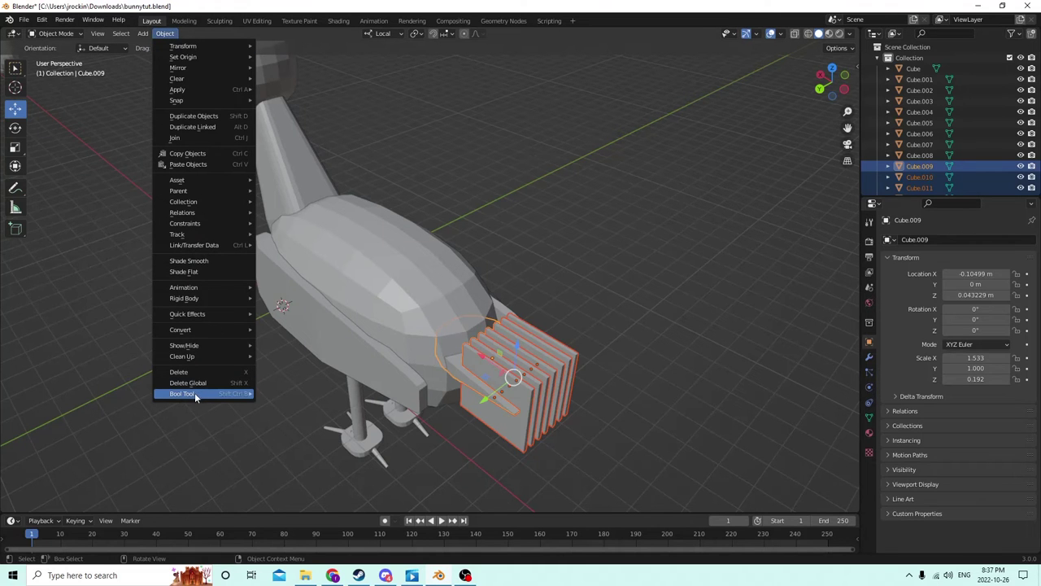
mouse_move(195, 394)
click(269, 404)
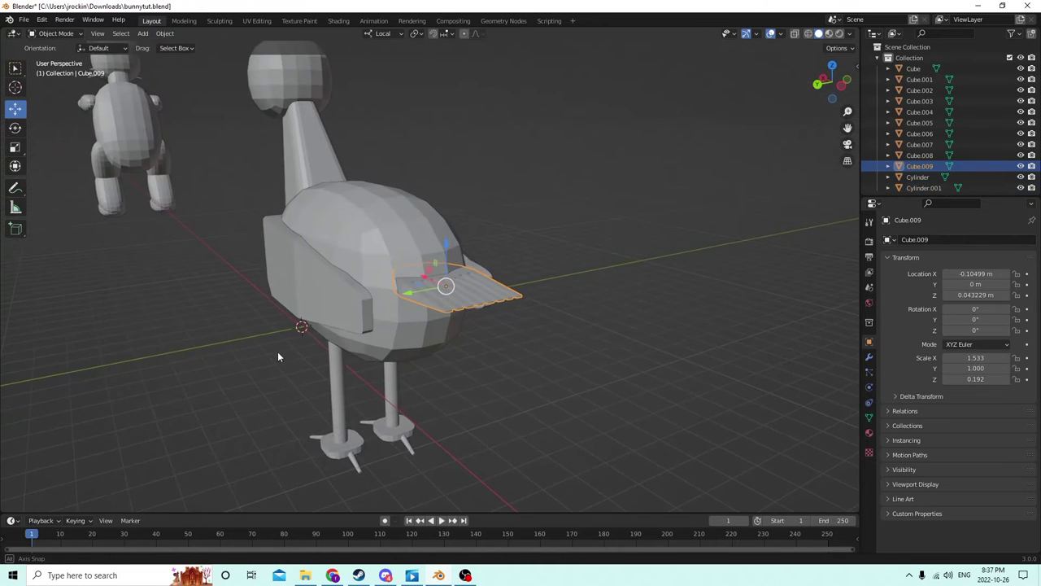
click(277, 357)
middle_drag(671, 246, 604, 291)
Step: Select the slotted tail and scale it to 0.552 along Y
key(Tab)
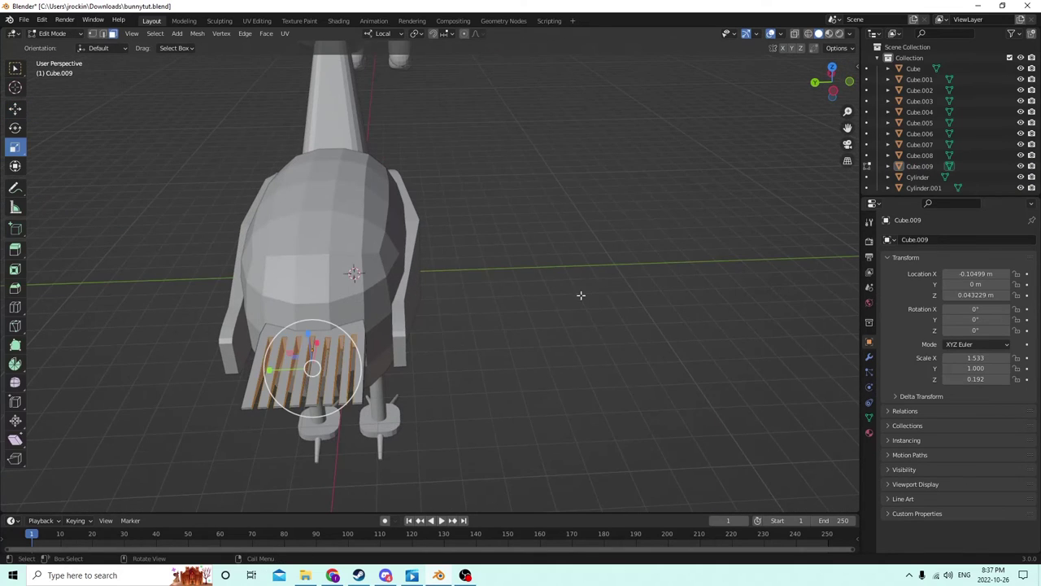
key(Tab)
click(318, 359)
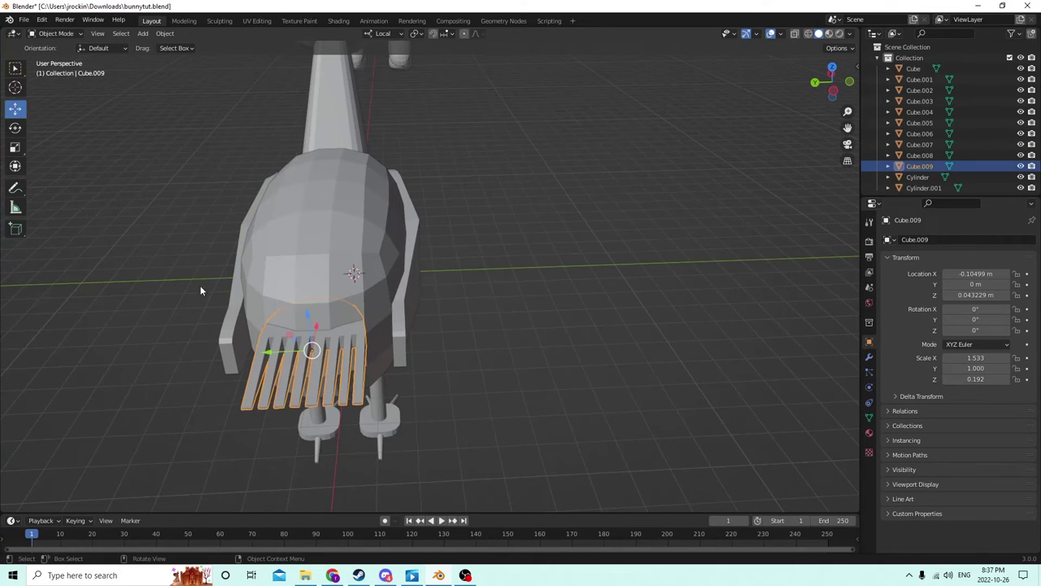
click(14, 145)
middle_drag(49, 179, 158, 225)
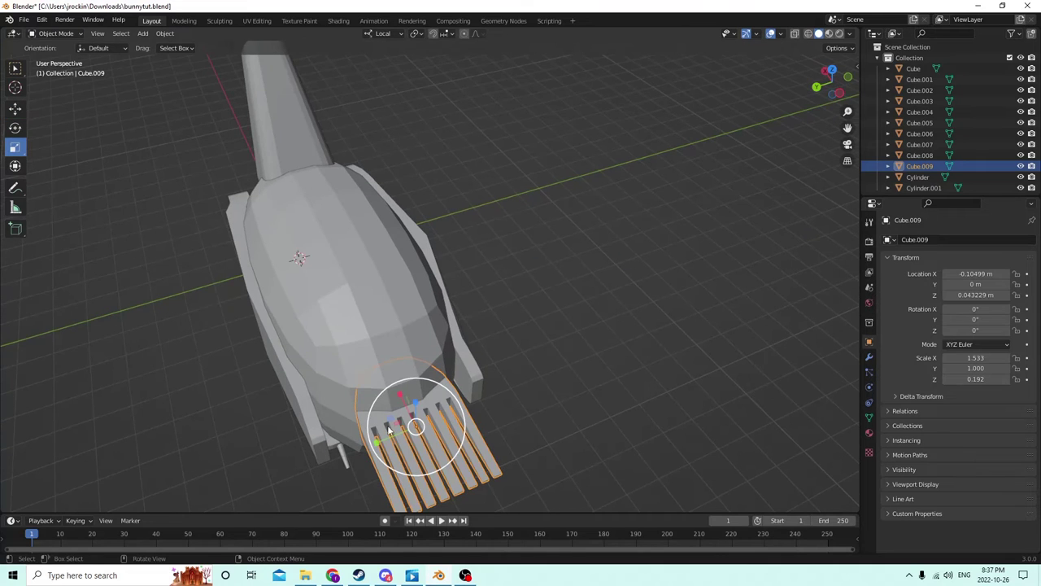
drag(374, 442, 398, 429)
middle_drag(399, 430, 444, 387)
Step: Set the tail's rotation to -25° on Y, leaving Z rotation at 0°
middle_drag(612, 362, 813, 353)
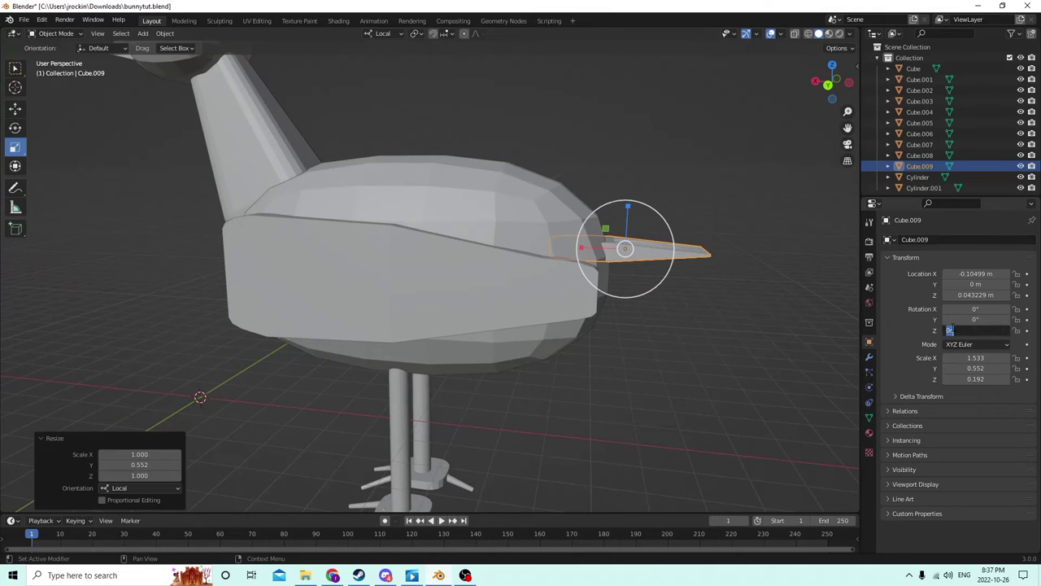
text(5)
key(Return)
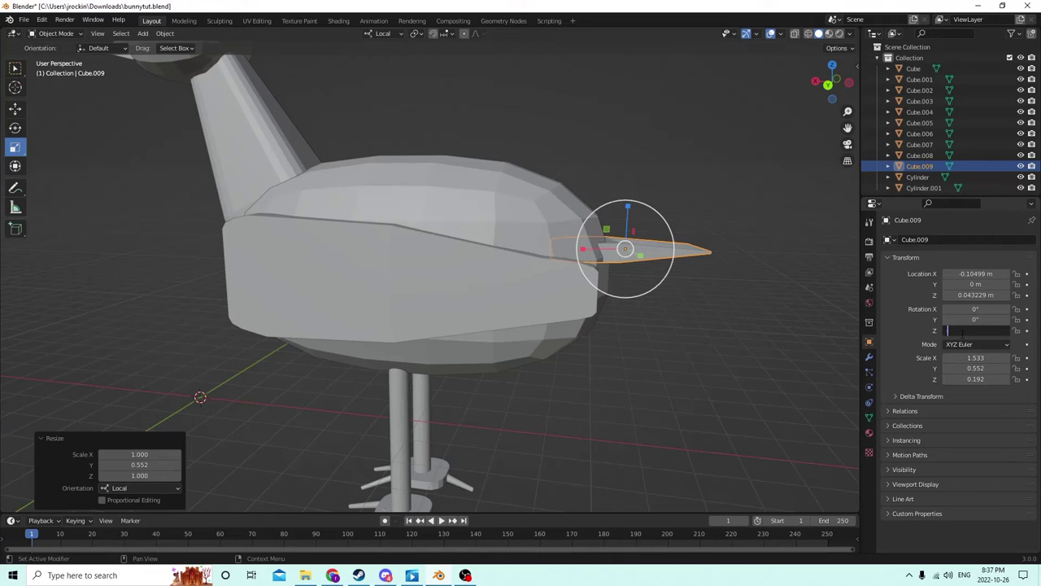
text(25)
key(Return)
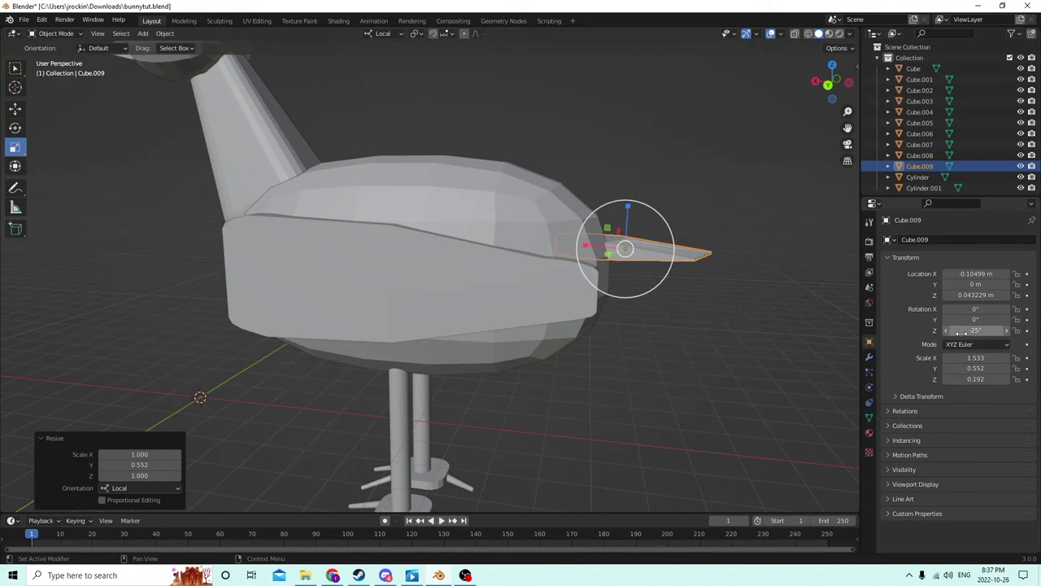
text(0)
key(Return)
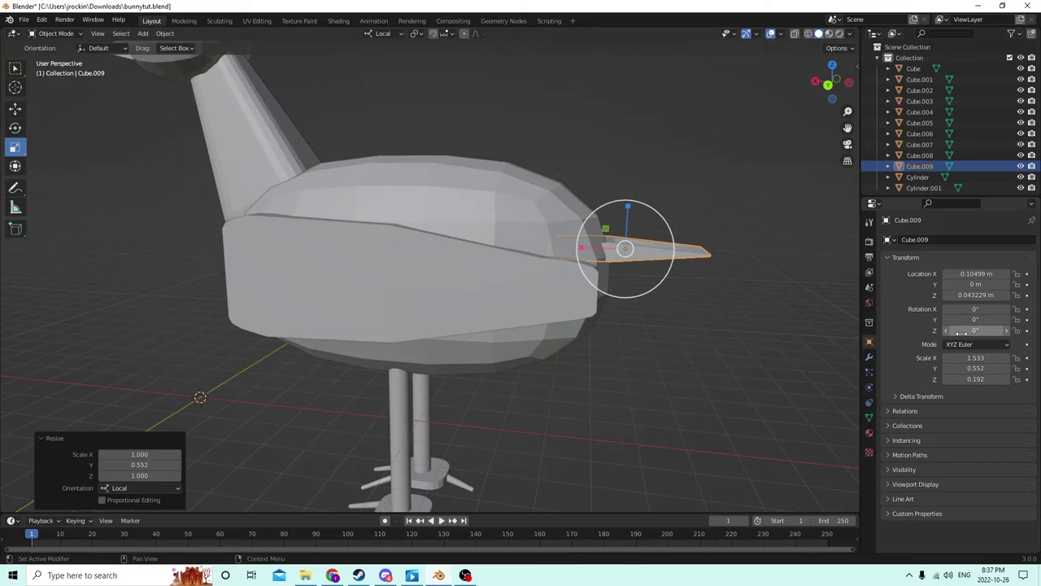
click(979, 317)
text(15)
key(Return)
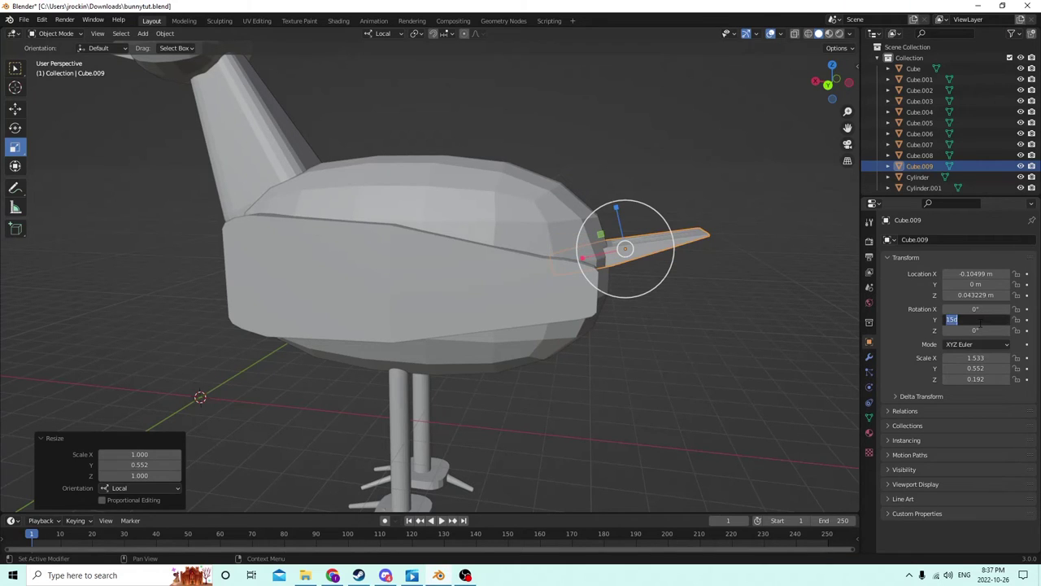
text(5)
key(Return)
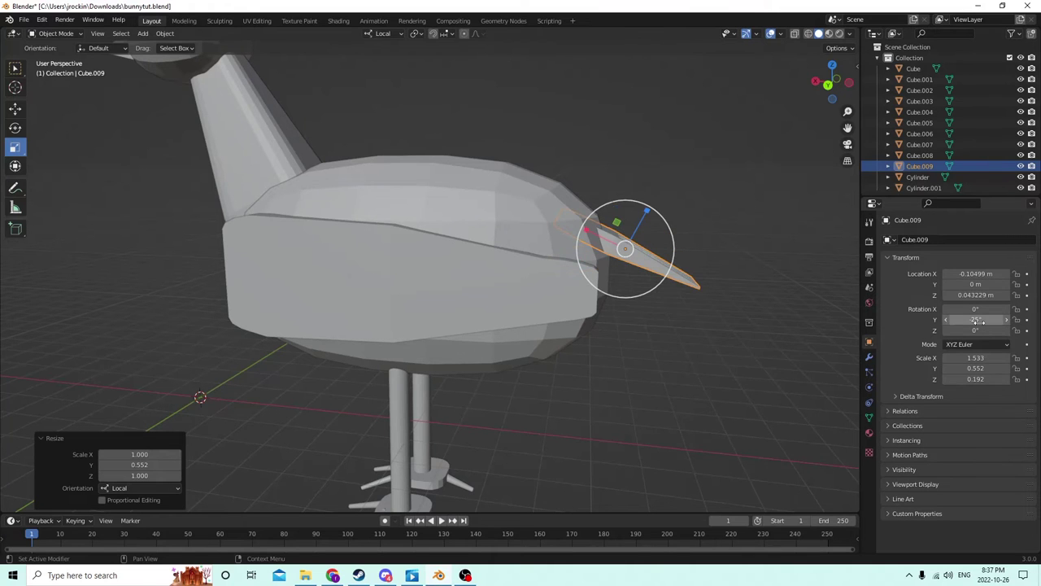
Step: Flatten the tail by 0.715 along Z and raise it slightly against the bird's rear
middle_drag(781, 301, 452, 158)
drag(621, 214, 613, 221)
middle_drag(613, 222, 445, 202)
click(15, 108)
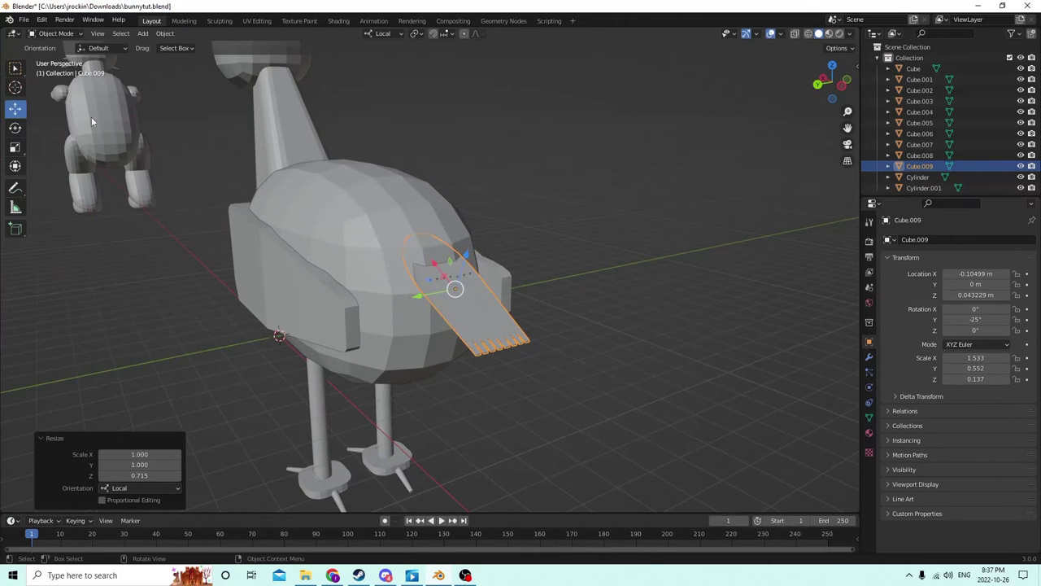
middle_drag(91, 116, 354, 149)
drag(663, 221, 668, 213)
click(582, 225)
middle_drag(582, 225, 353, 214)
click(498, 219)
Step: Select the bird's tail, both wings and both legs
middle_drag(456, 263, 598, 289)
click(524, 279)
click(416, 300)
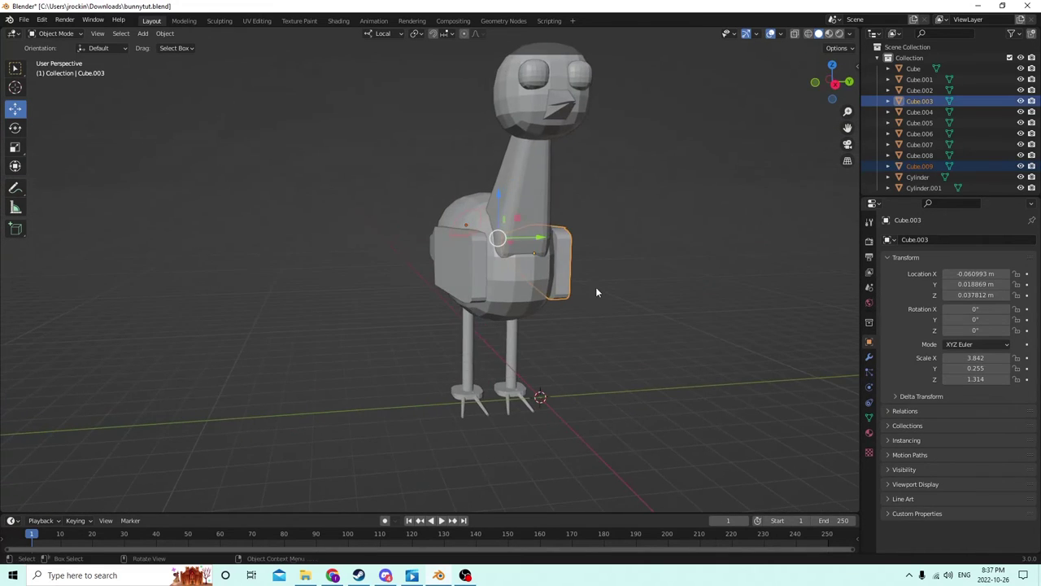
shift+click(454, 247)
shift+click(473, 365)
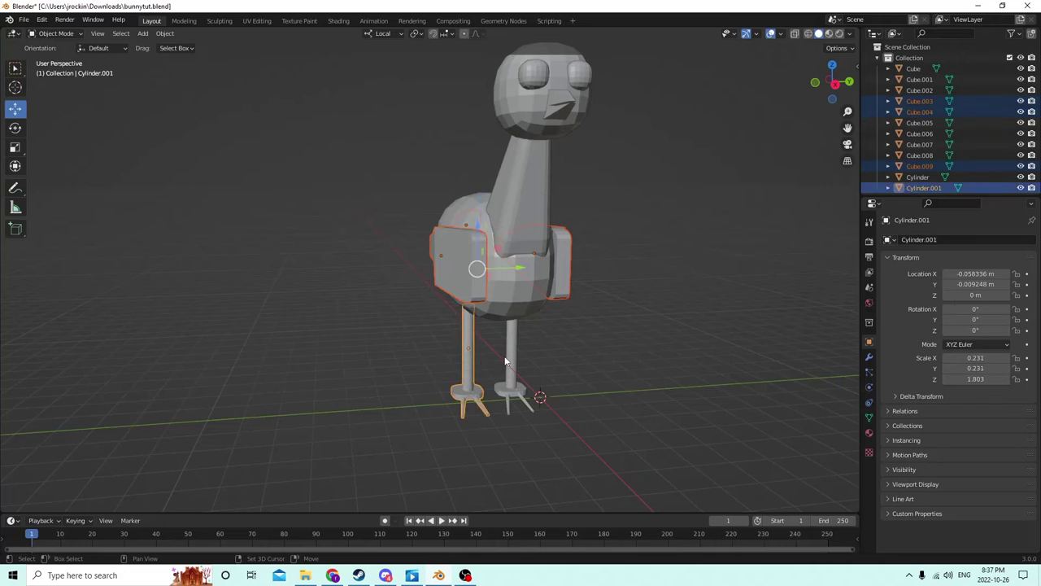
shift+click(500, 310)
Step: Add the neck, beak, both eyes and head to the selection, with the body active
shift+click(534, 165)
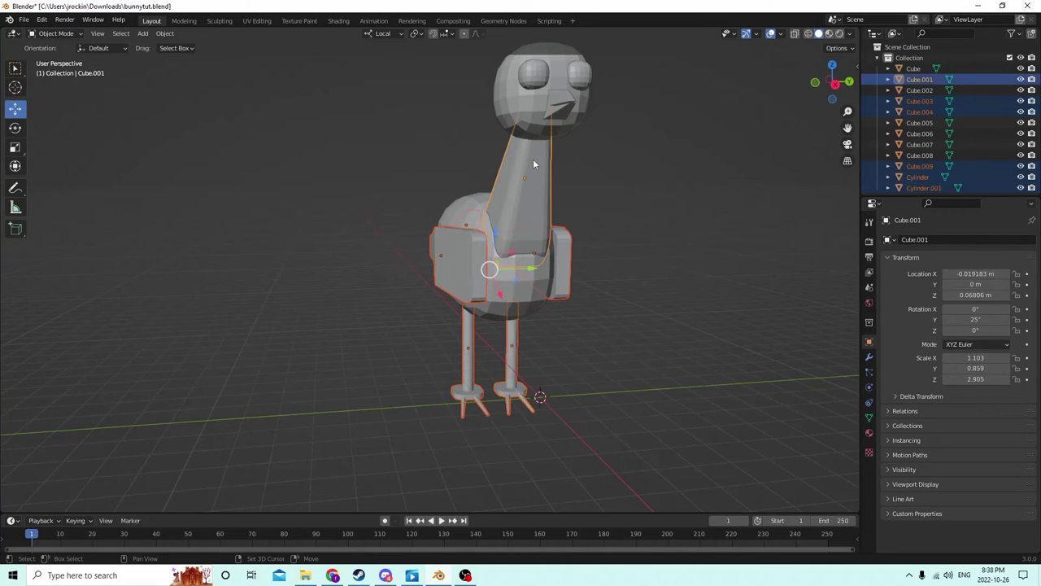
shift+click(558, 104)
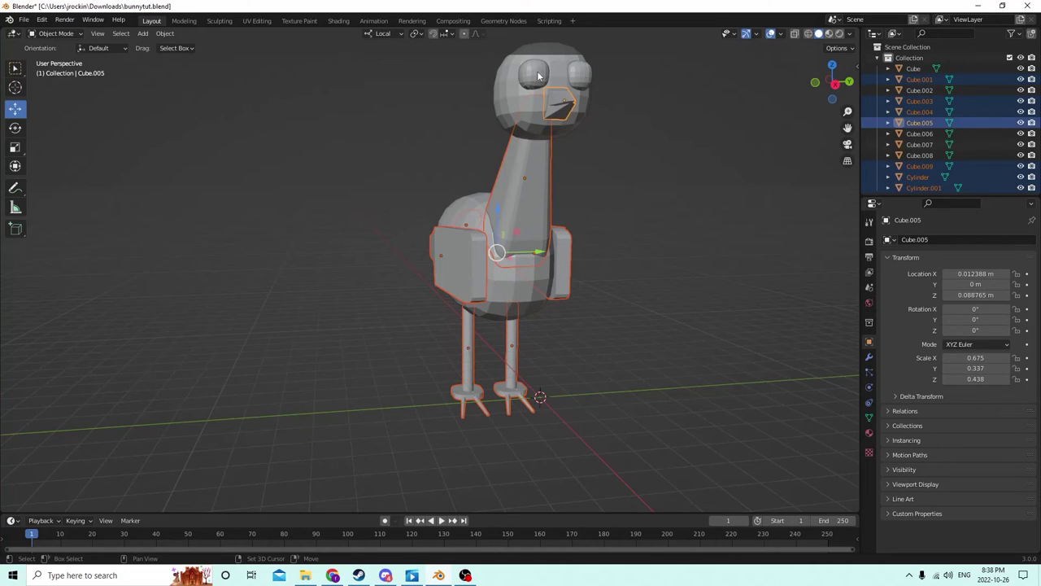
shift+click(532, 73)
shift+click(580, 77)
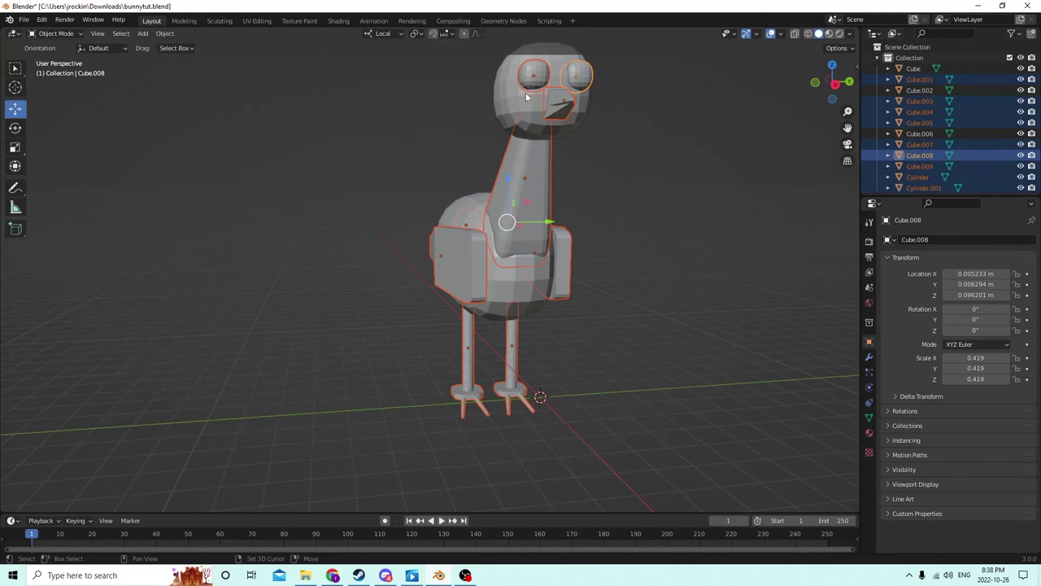
shift+click(526, 97)
middle_drag(526, 97, 533, 156)
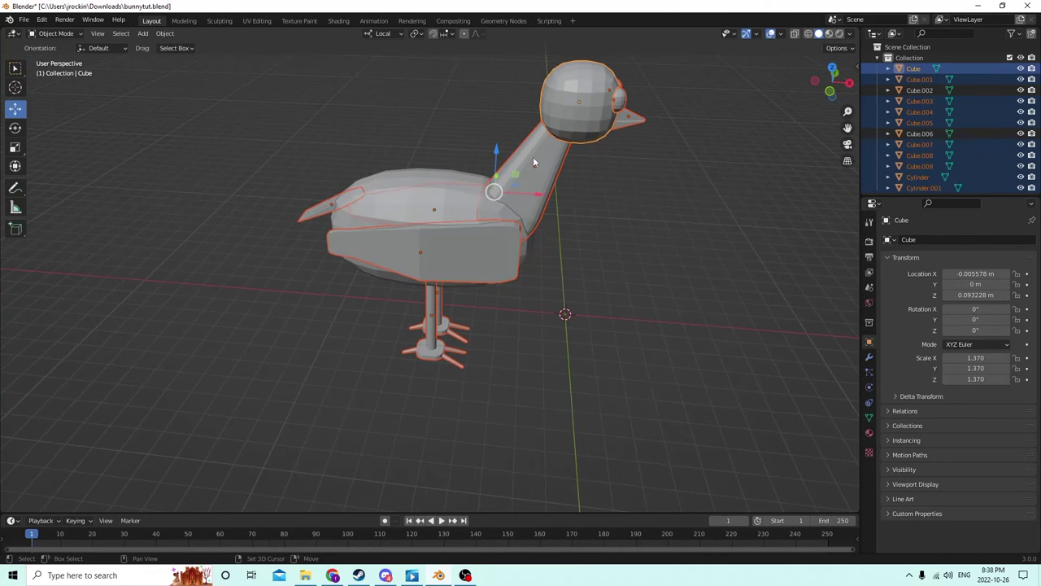
shift+click(444, 196)
Step: Join the selected parts into one bird object, Cube.002, and enter Edit Mode
key(ctrl+j)
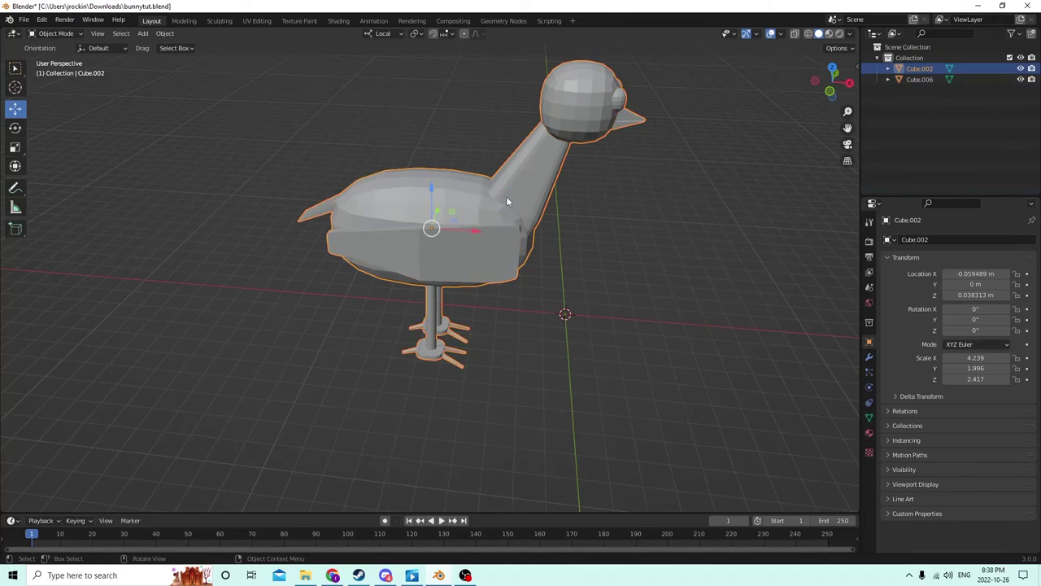
middle_drag(506, 196, 762, 301)
key(Tab)
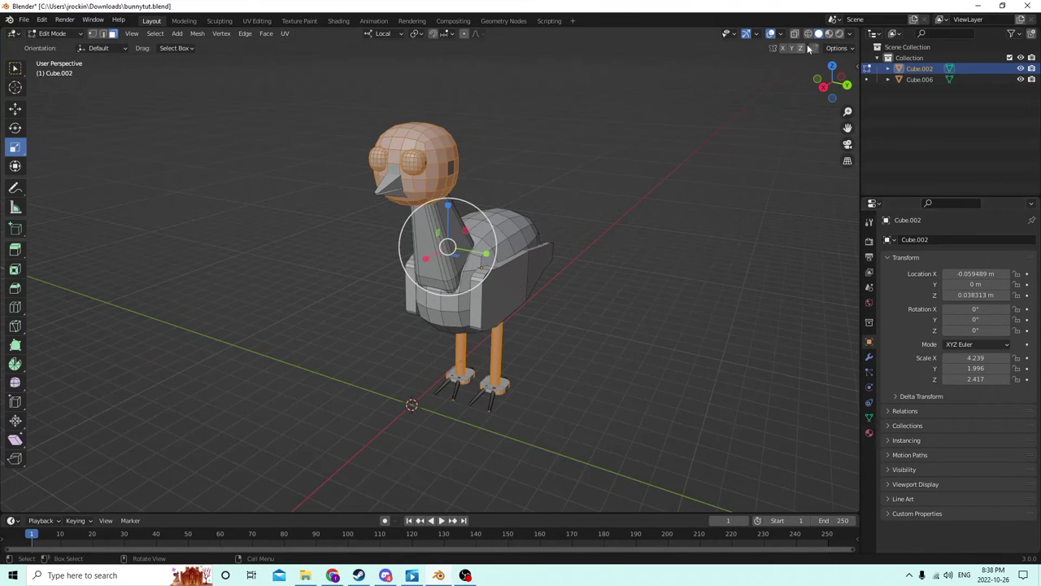
Step: Create a new orange Material.005 for the bird, shown in Material Preview
click(828, 34)
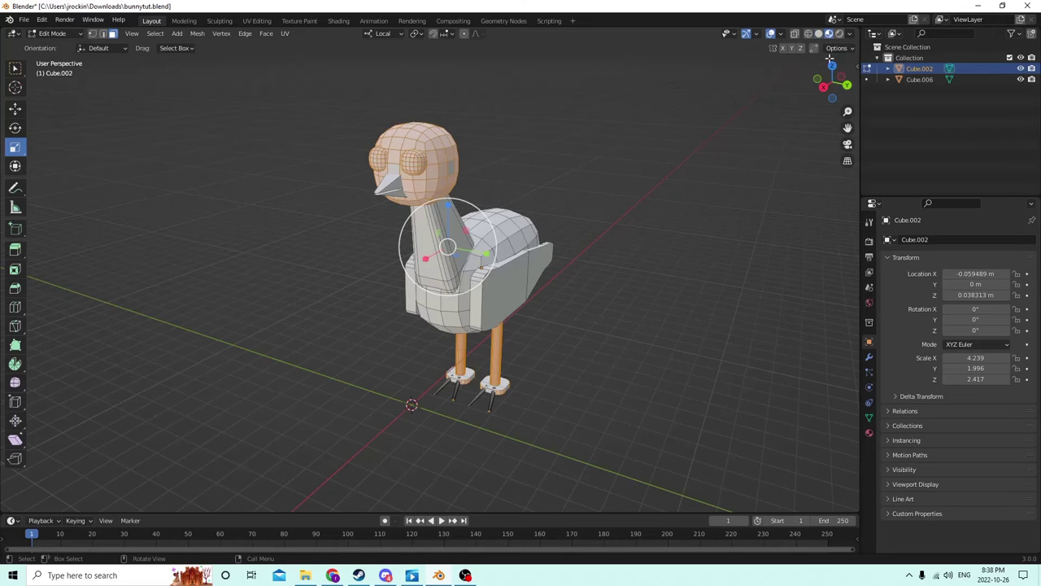
click(868, 433)
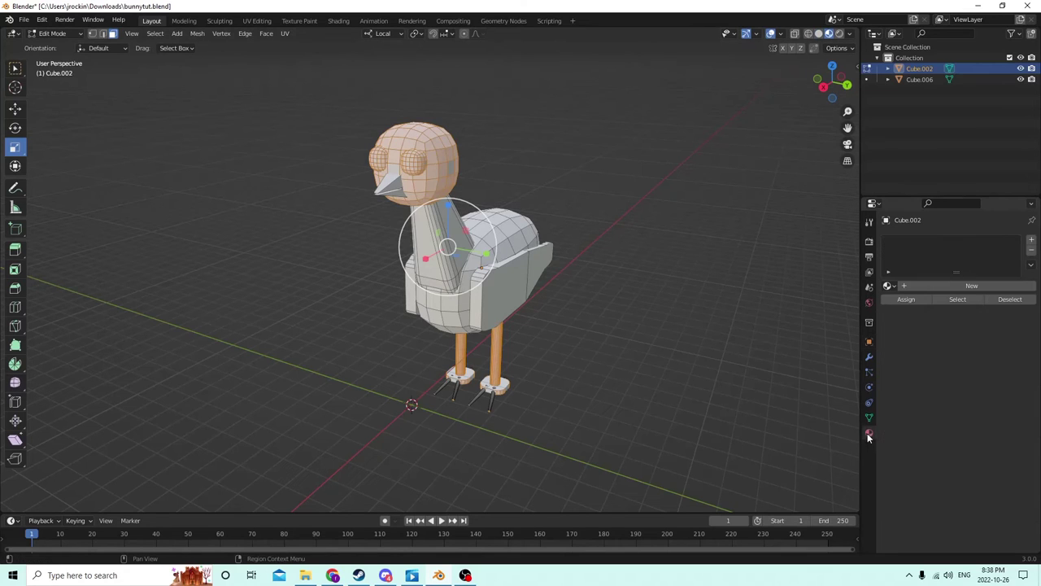
click(968, 286)
click(965, 416)
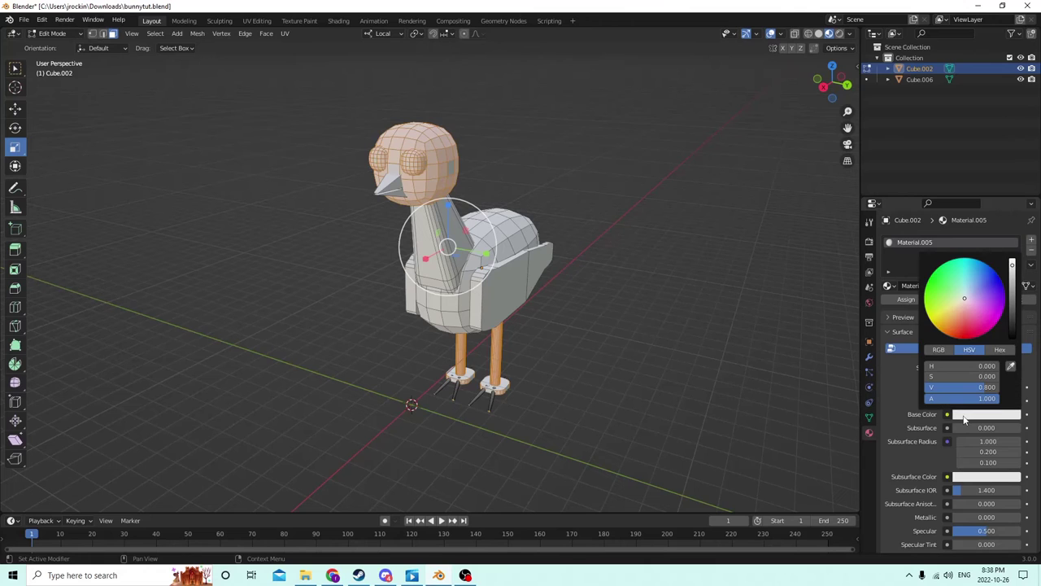
mouse_move(964, 297)
mouse_down()
mouse_move(945, 319)
mouse_move(956, 327)
mouse_up()
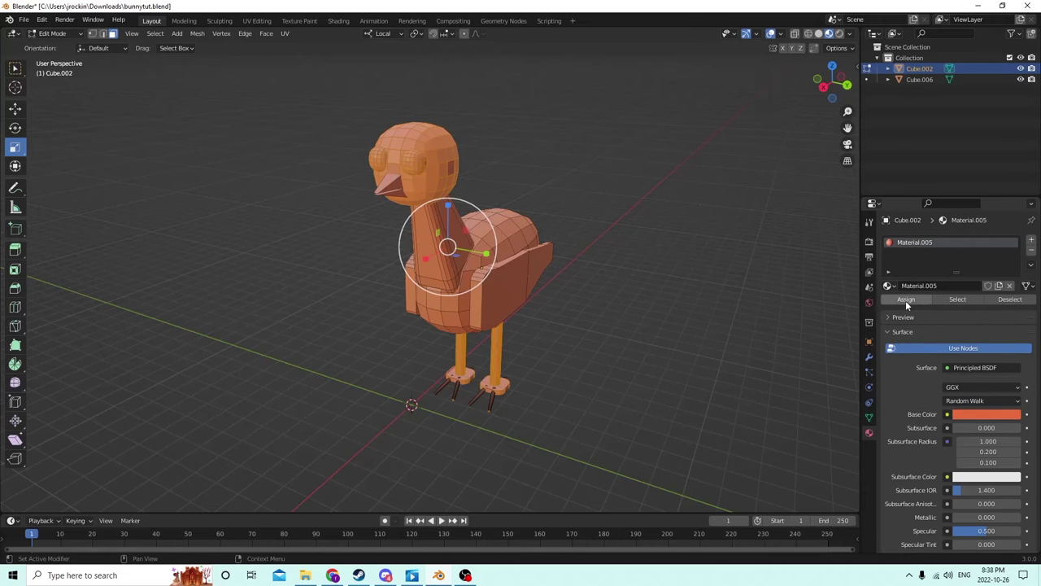
middle_drag(672, 337, 584, 331)
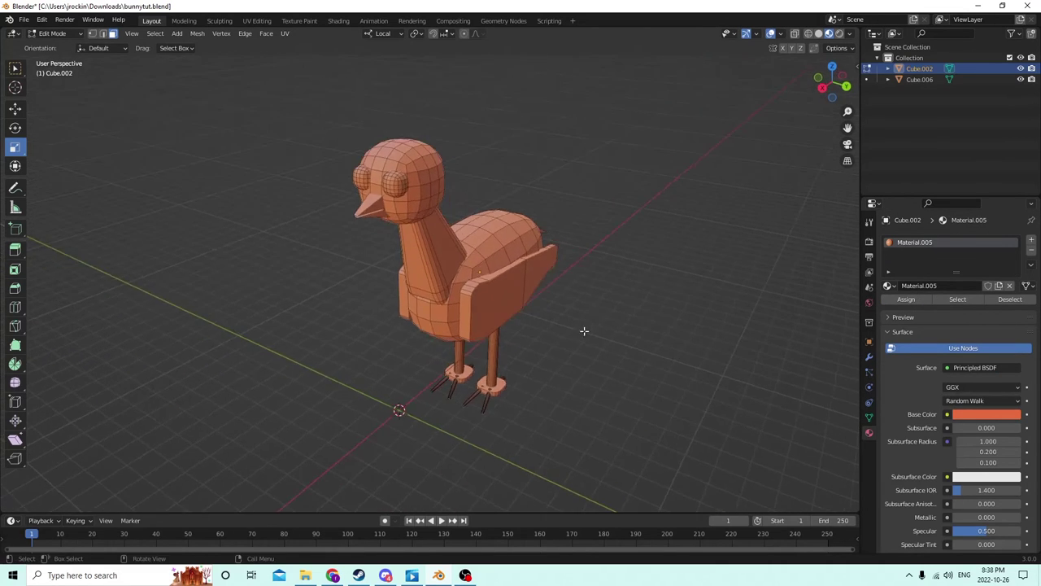
middle_drag(458, 196, 368, 212)
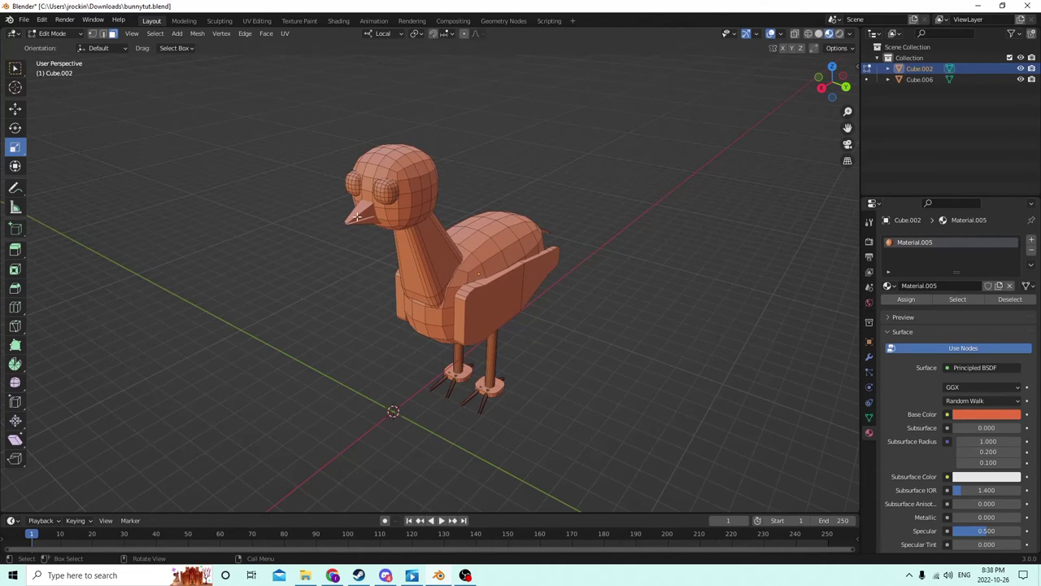
key(l)
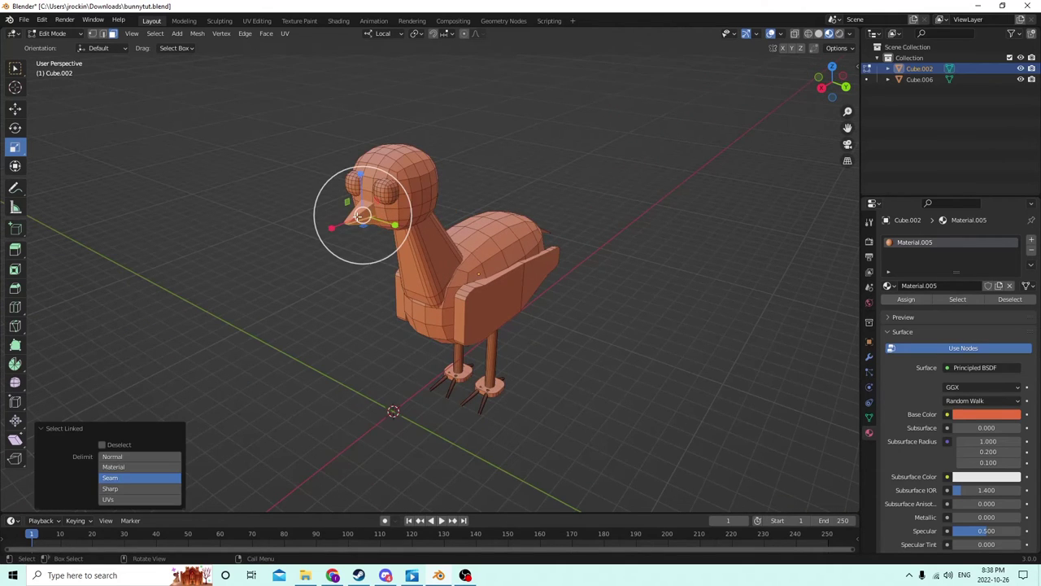
Step: Add a second material slot with a new bright yellow Material.006 for the beak
click(1032, 241)
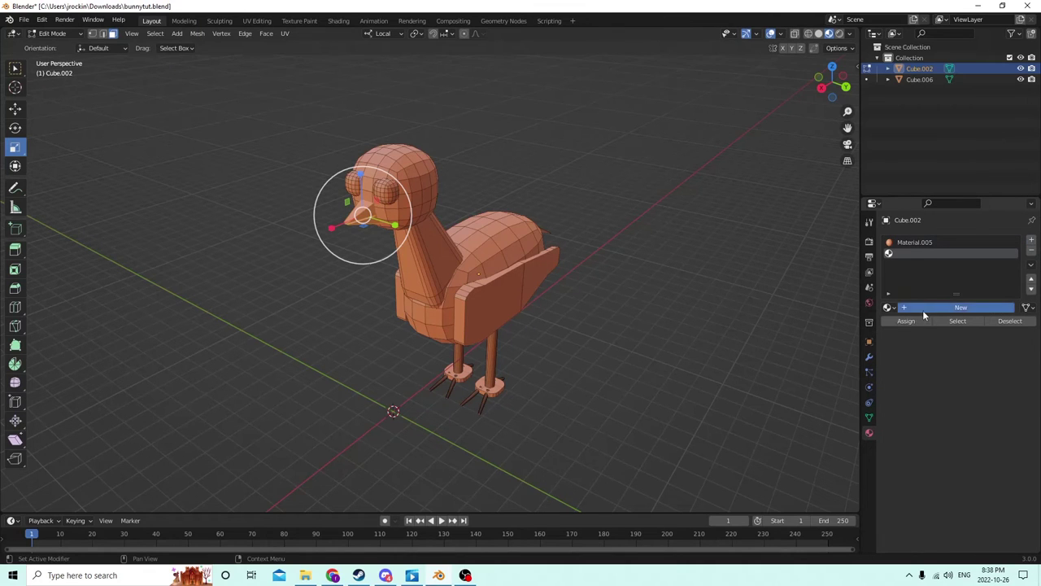
click(923, 310)
click(970, 440)
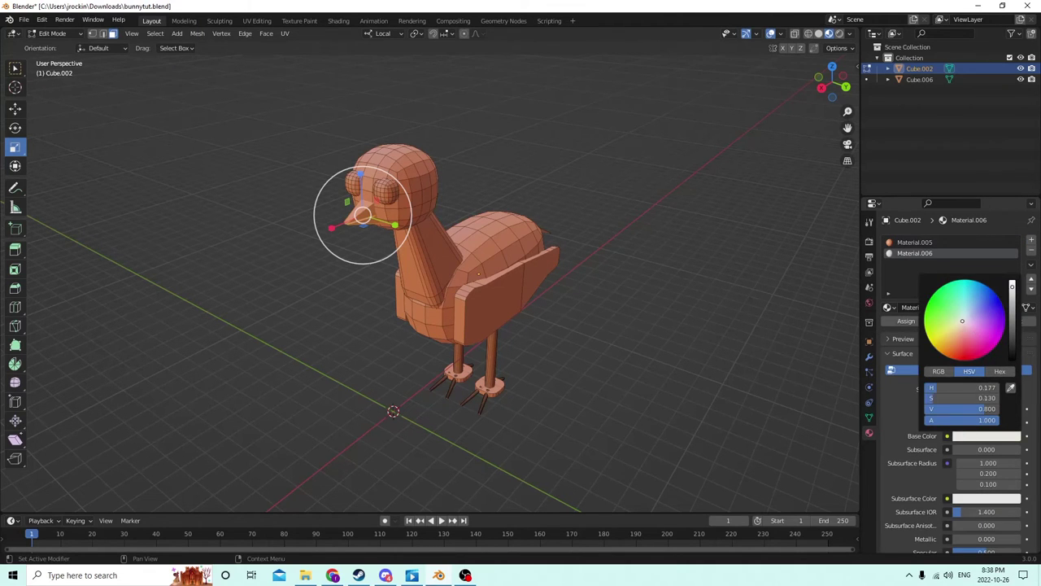
drag(963, 398, 994, 398)
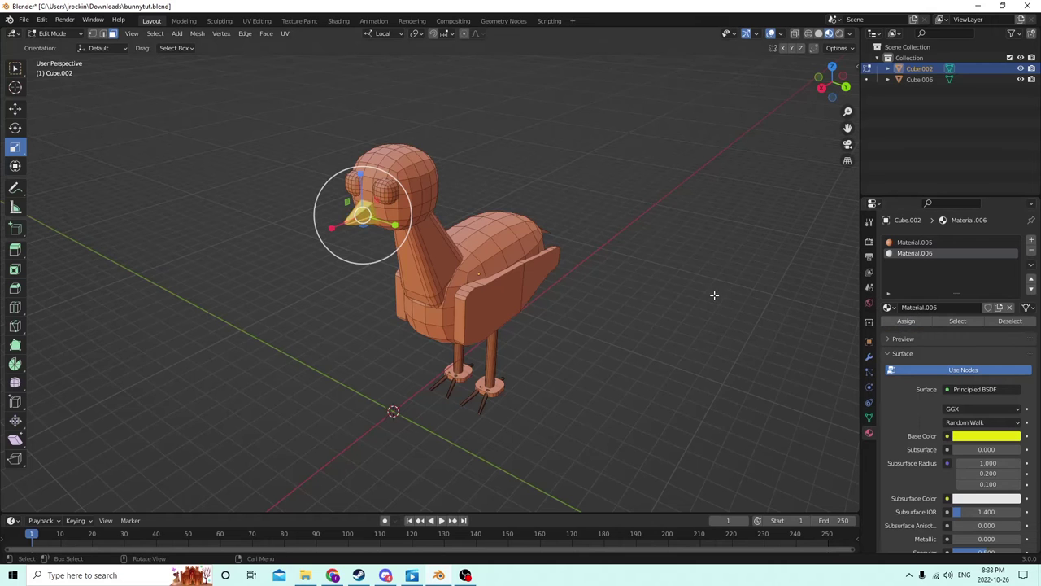
Step: Select both eyes and assign them a new white Material.007 in a third slot
key(alt+a)
middle_drag(711, 290, 748, 284)
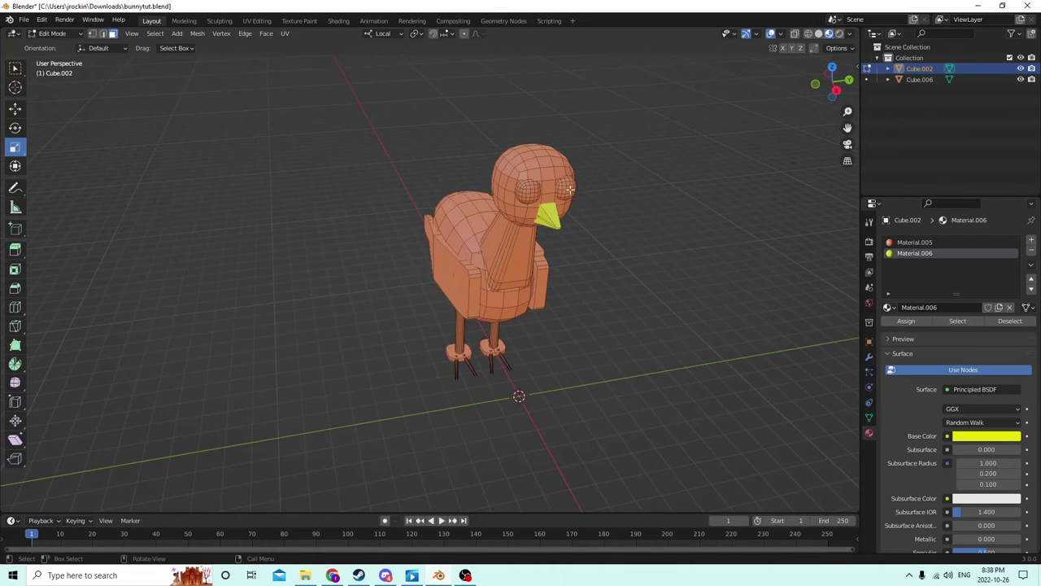
key(l)
key(shift+l)
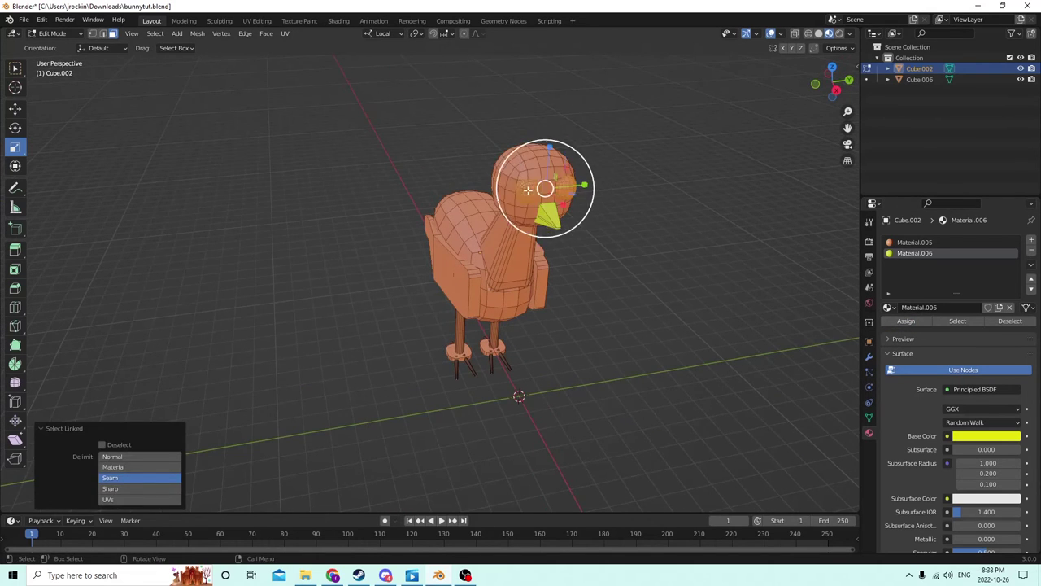
middle_drag(684, 204, 780, 222)
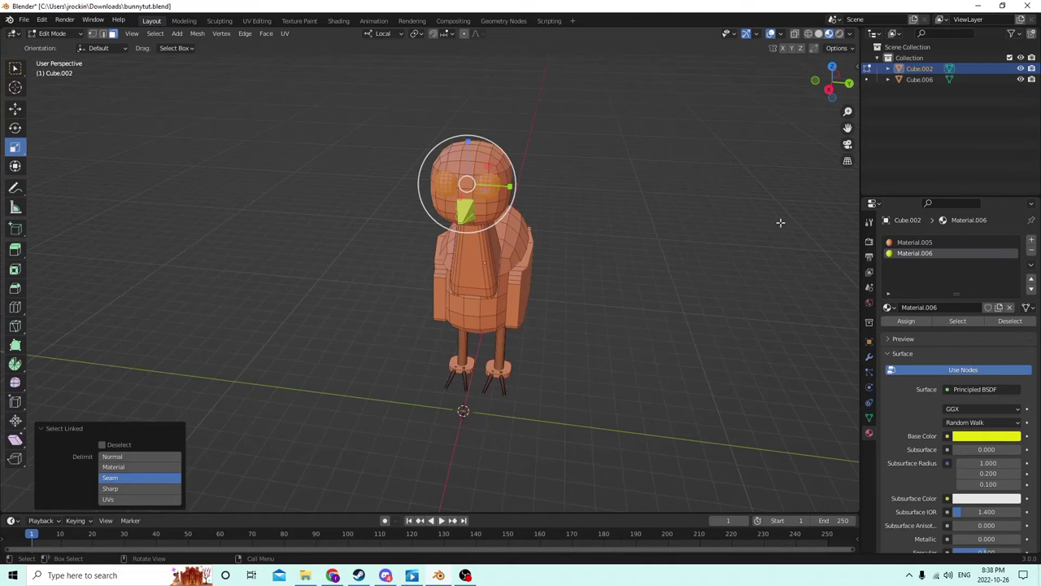
click(1033, 242)
click(948, 307)
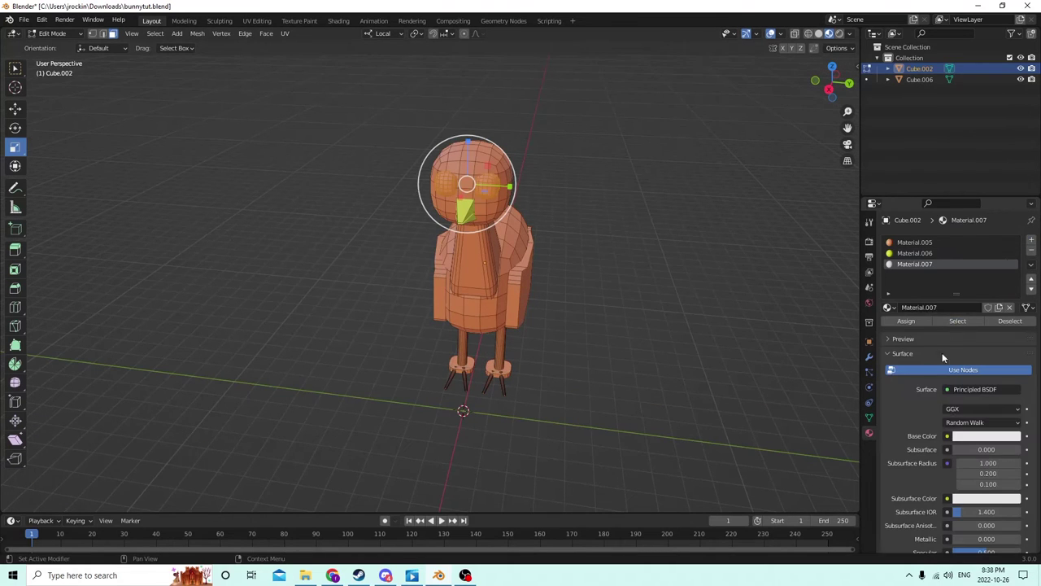
click(898, 320)
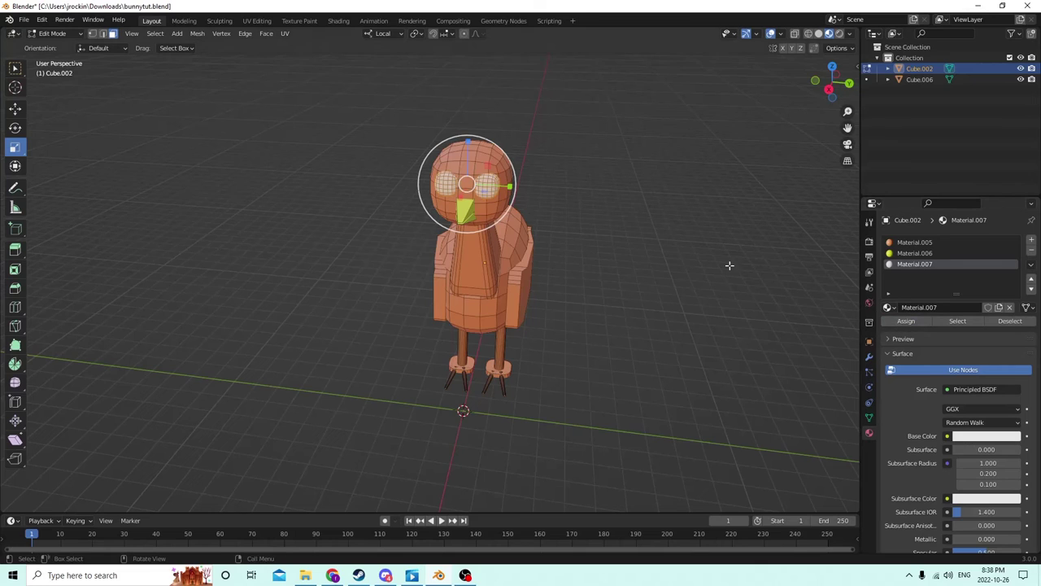
key(Tab)
middle_drag(691, 244, 572, 296)
key(Tab)
key(Tab)
key(Tab)
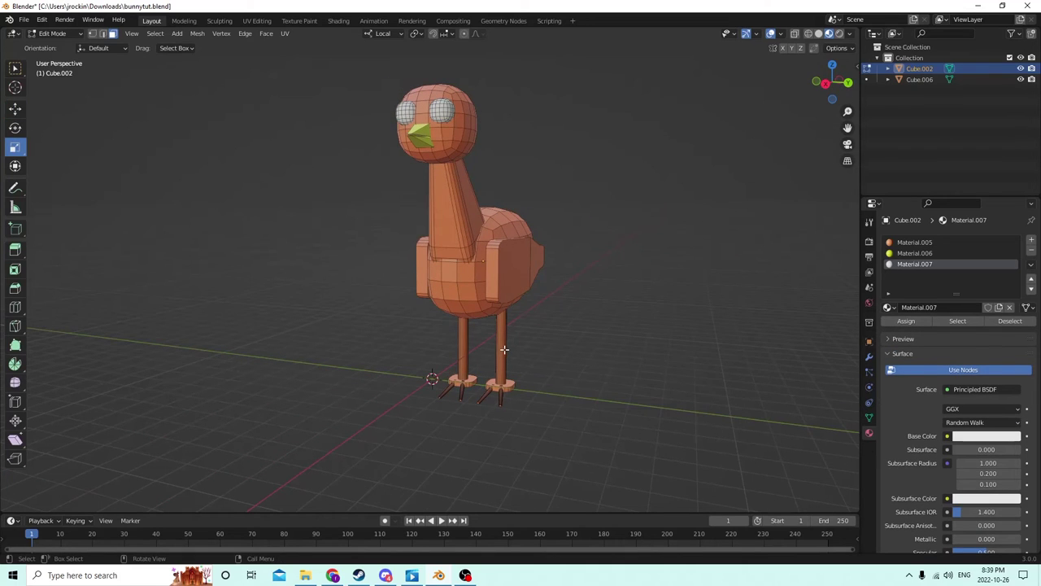
Step: Select the legs and feet, shrink a foot slightly, and assign yellow Material.006
key(l)
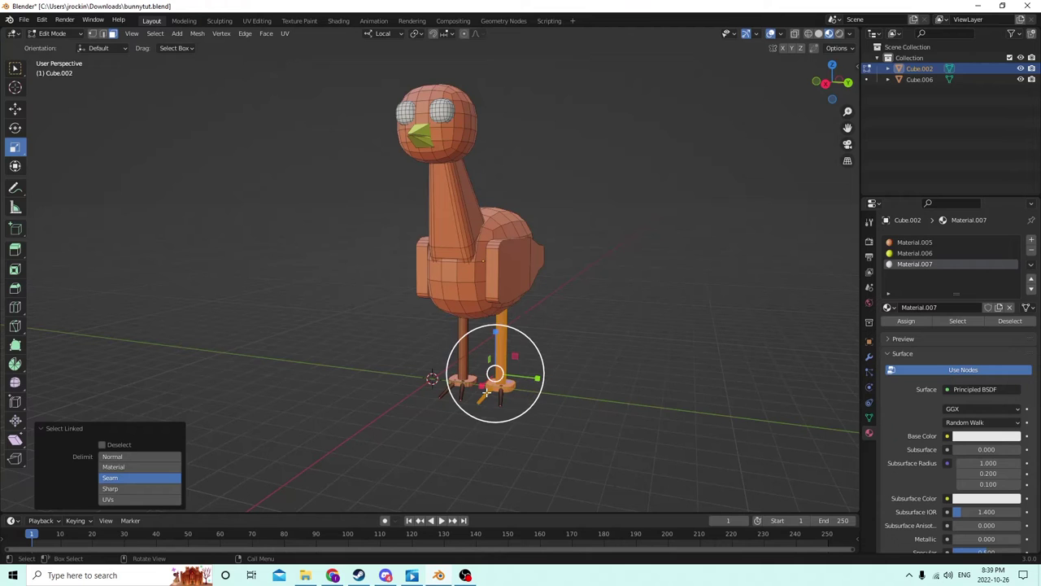
middle_drag(485, 394, 456, 403)
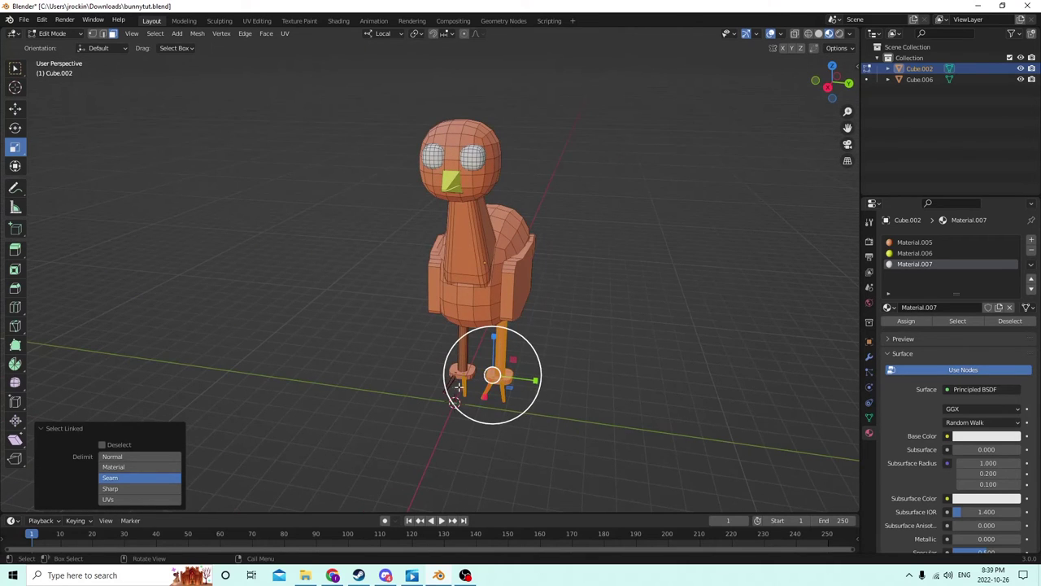
middle_drag(467, 366, 569, 359)
drag(422, 362, 428, 366)
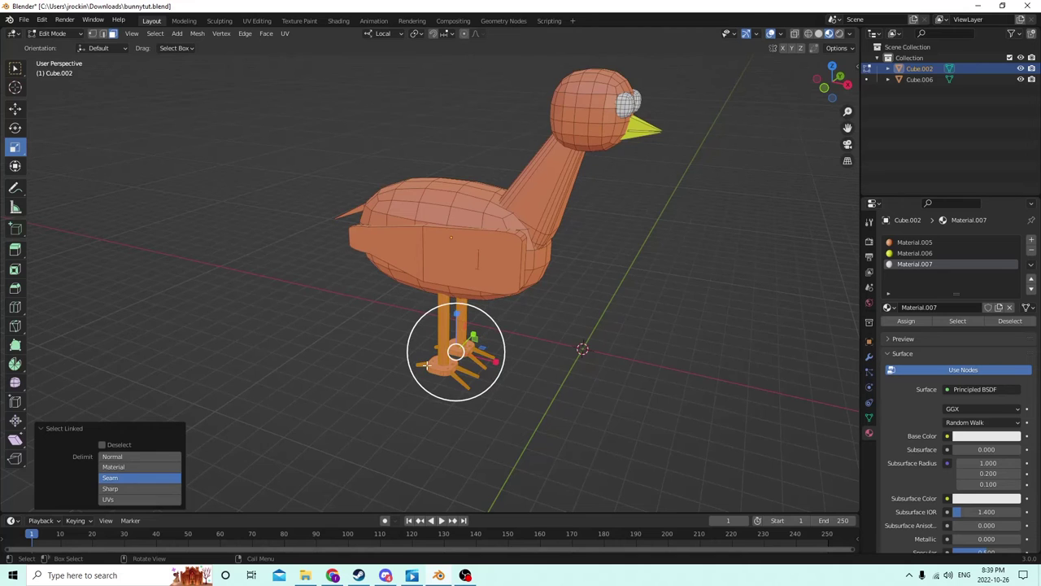
click(928, 253)
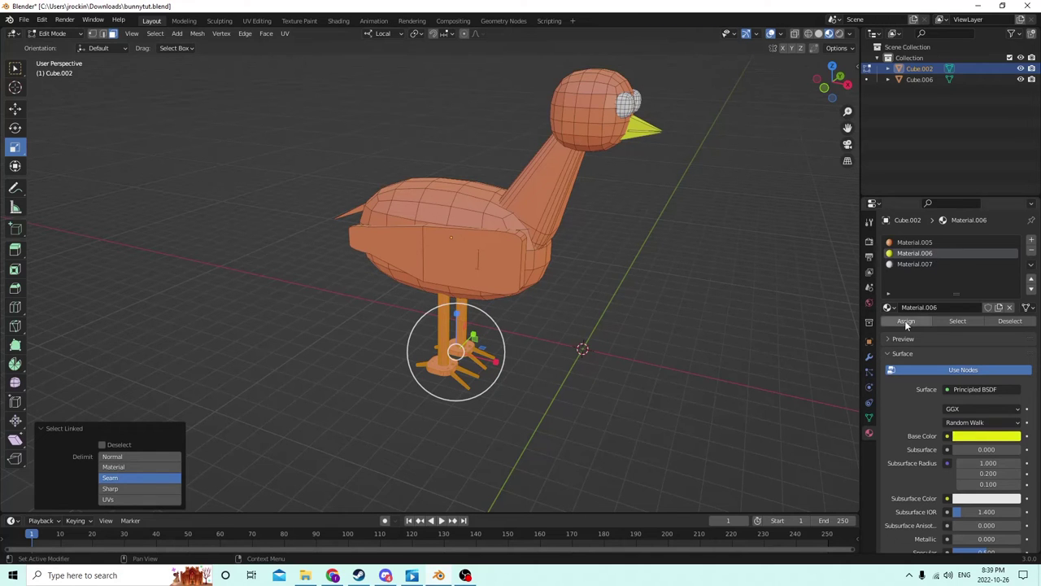
click(907, 322)
middle_drag(716, 297, 654, 284)
key(Tab)
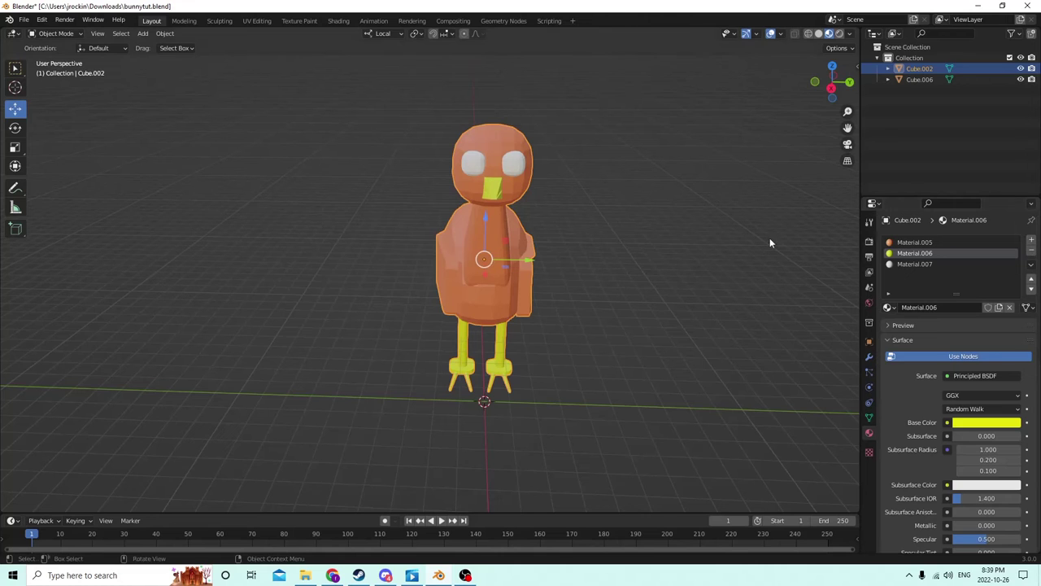
Step: In Edit Mode, select the bird's left and right eyes
key(Tab)
middle_drag(616, 267, 662, 268)
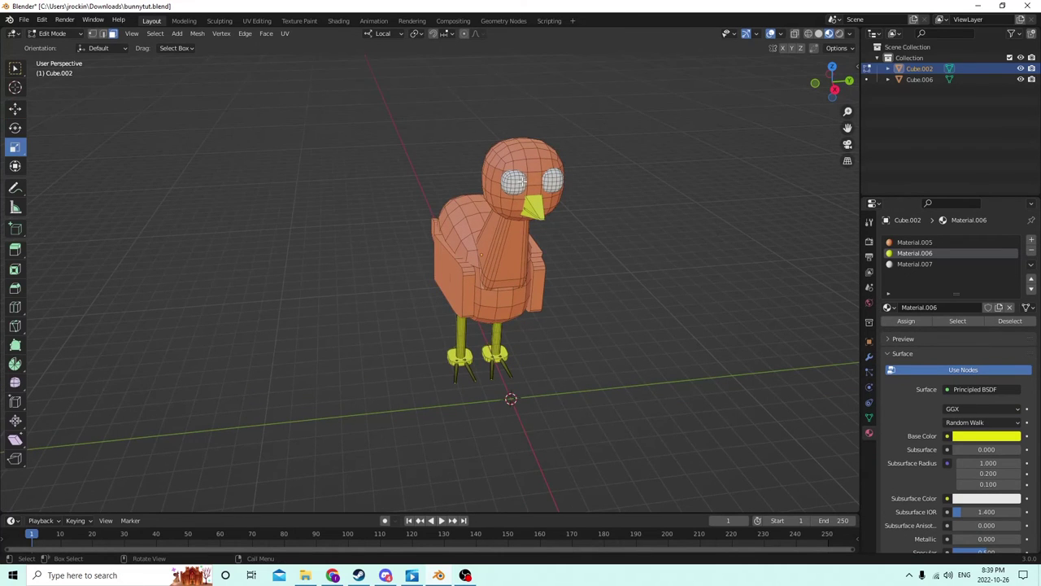
scroll(522, 182, up, 2)
mouse_move(522, 182)
middle_down()
mouse_move(506, 197)
mouse_move(510, 181)
middle_up()
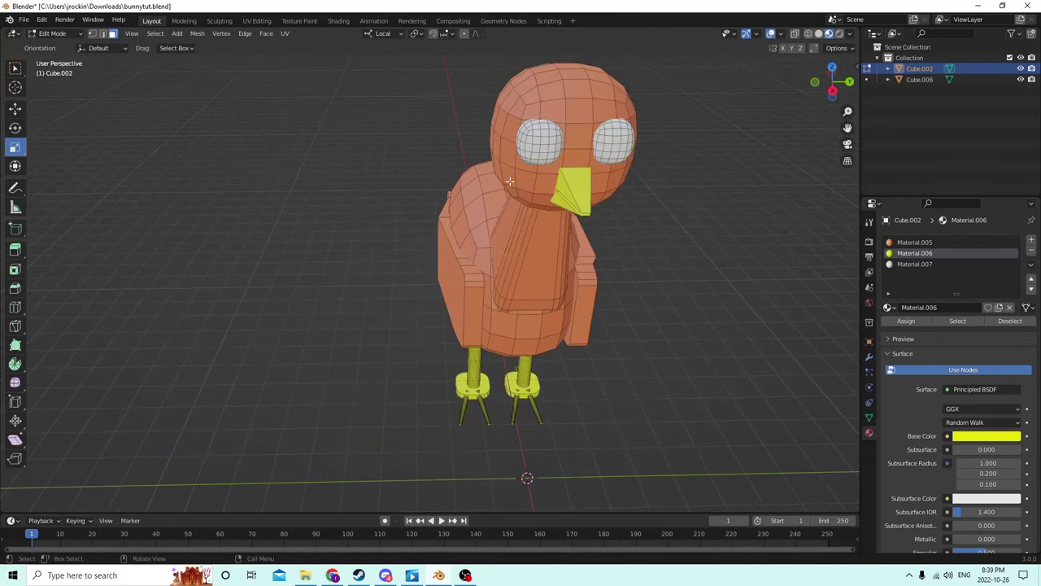
key(l)
middle_drag(545, 151, 547, 145)
key(l)
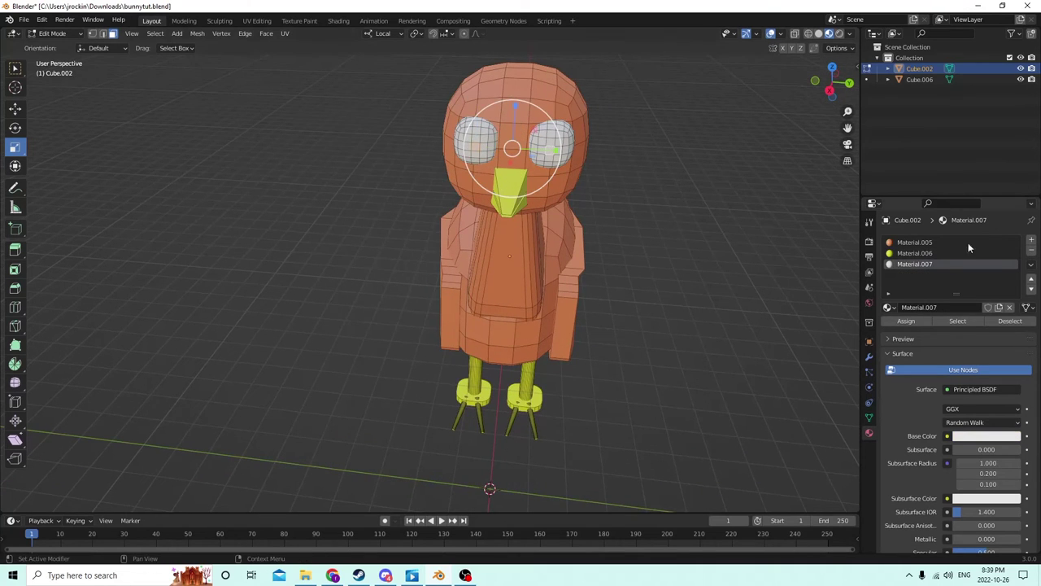
Step: Add a fourth slot with new Material.008, base colour darkened to about 0.011
click(1029, 241)
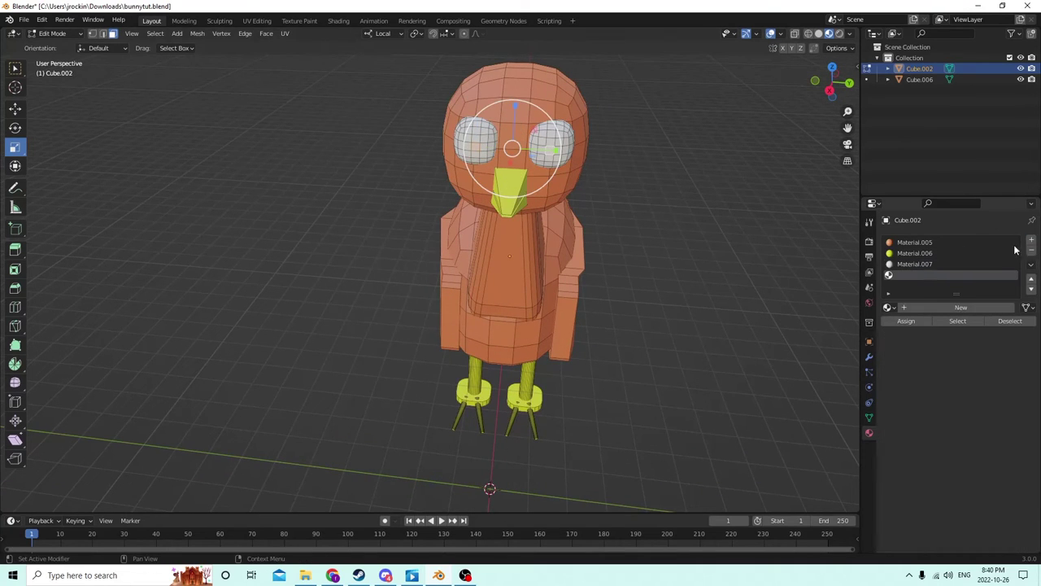
click(948, 308)
click(988, 436)
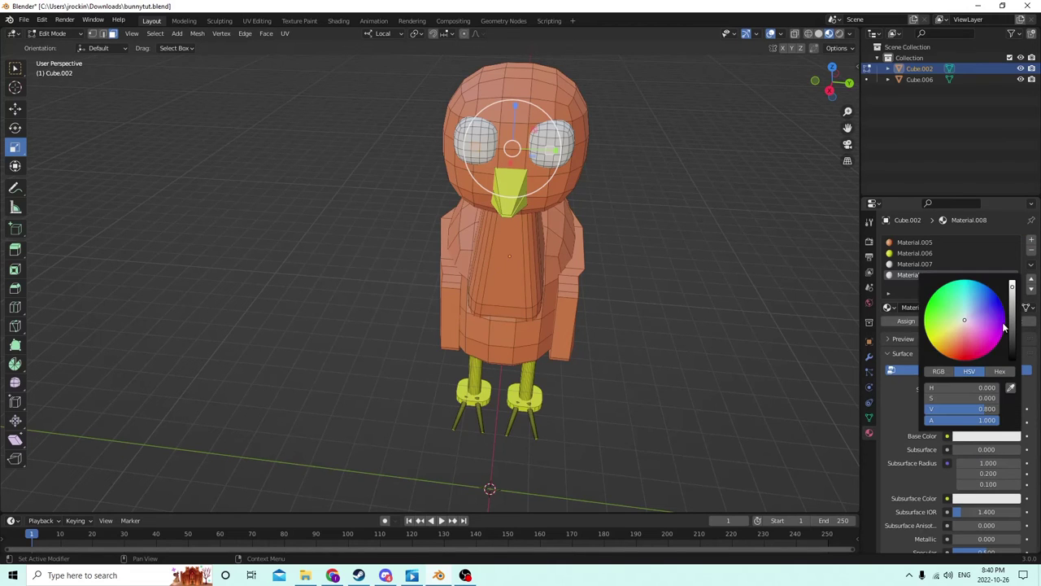
drag(1014, 289, 1013, 353)
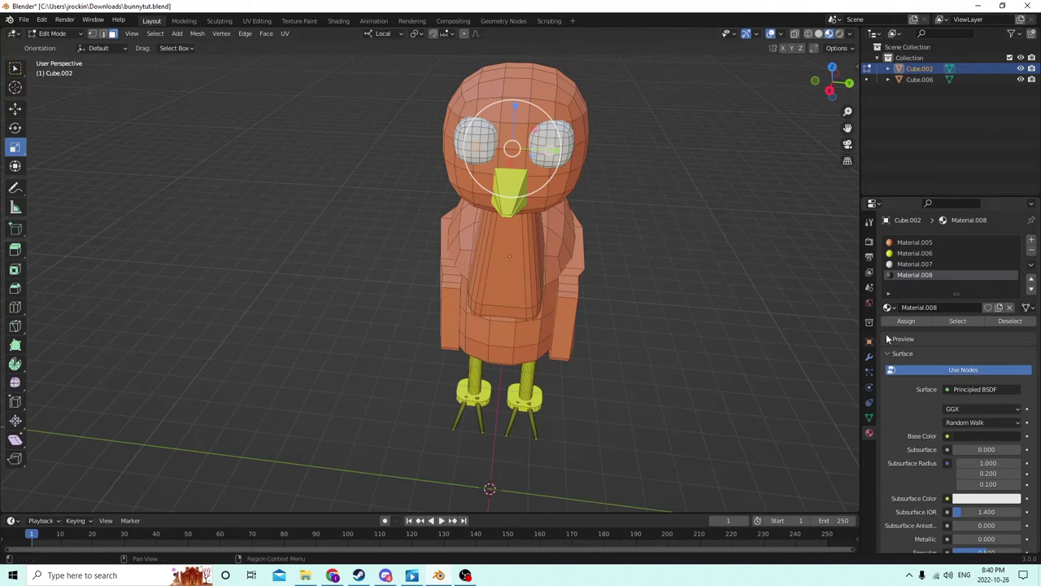
scroll(685, 290, down, 3)
middle_drag(685, 291, 442, 305)
key(Tab)
Step: Duplicate the bird as Cube.001 and move the copy 0.435 m along X
key(shift+d)
key(Escape)
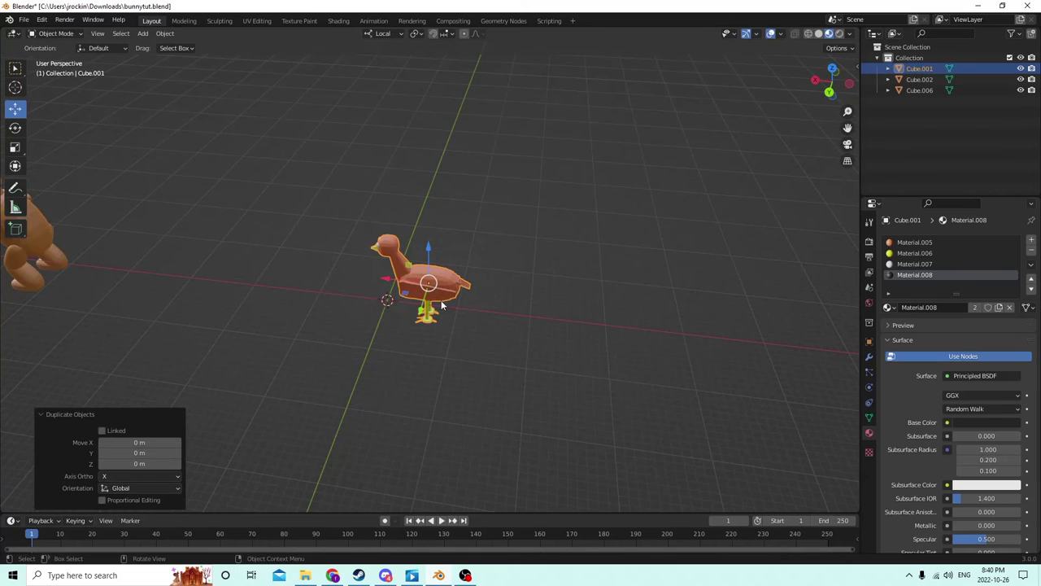
key(g)
key(x)
key(x)
click(106, 195)
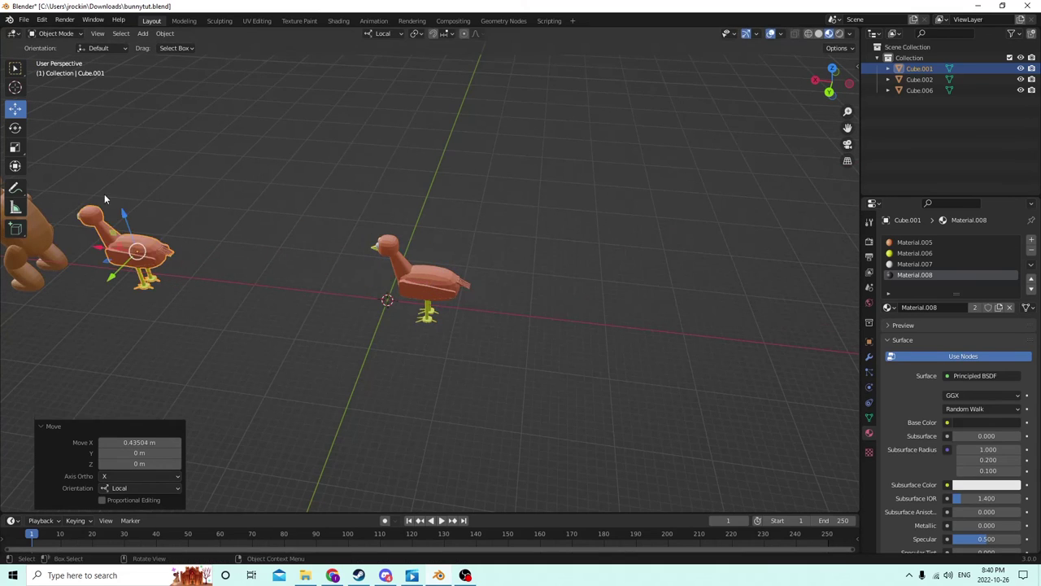
middle_drag(105, 195, 527, 295)
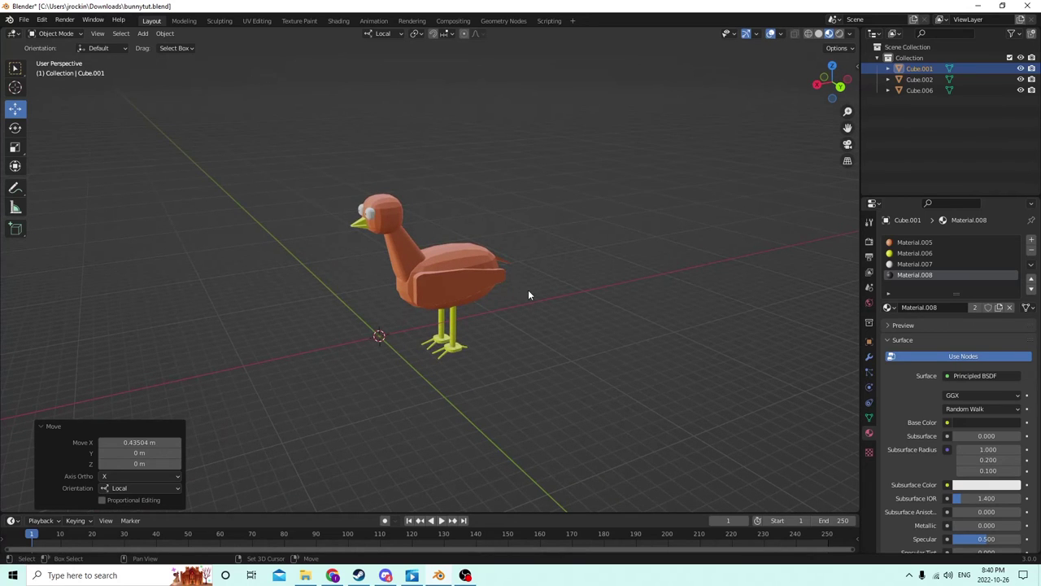
Step: Add a 0.02 m cube and raise it on Z to sit under the beak
key(shift+a)
mouse_move(529, 291)
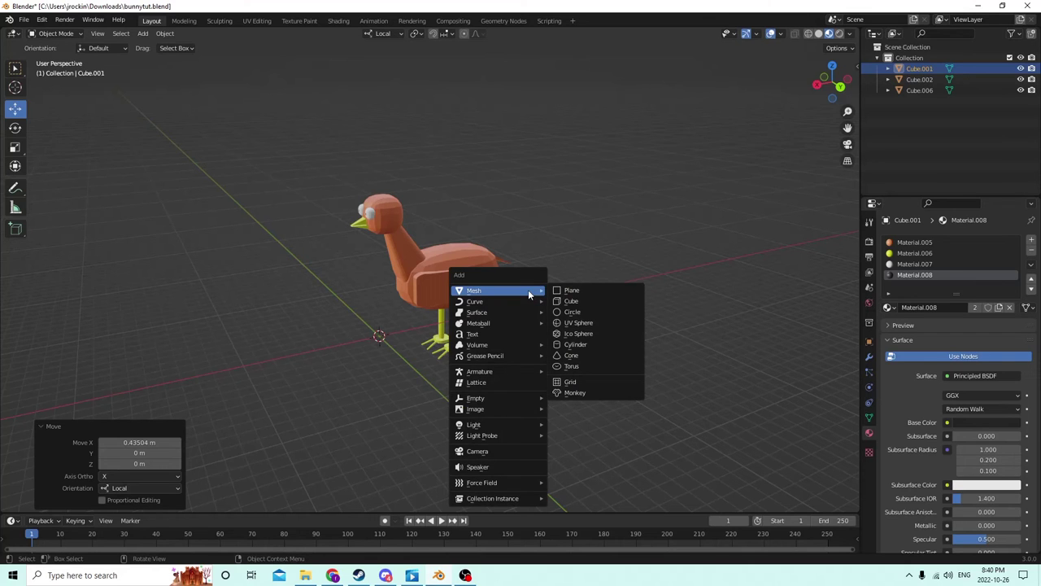
click(571, 301)
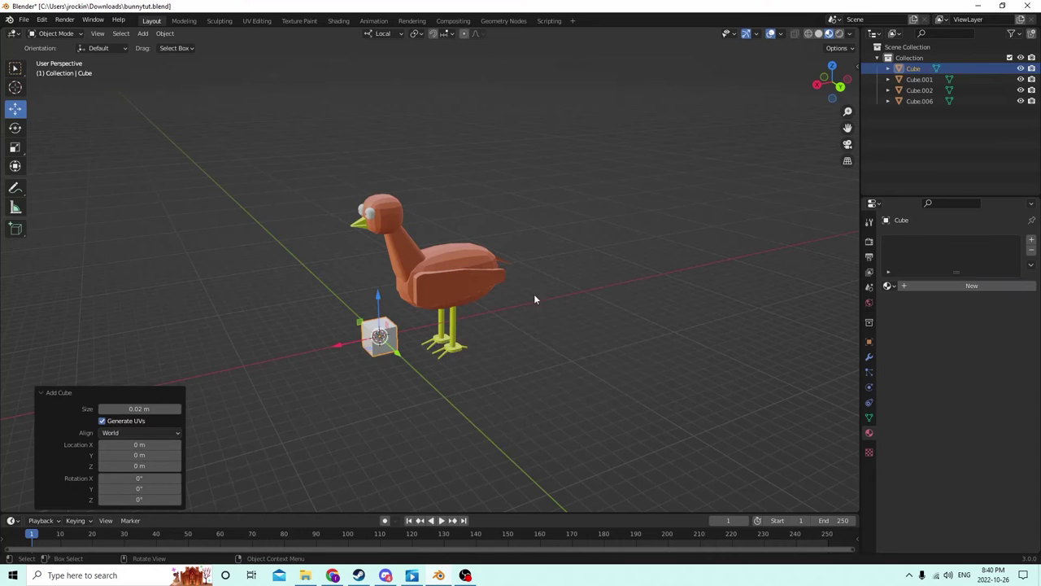
mouse_move(535, 298)
middle_down()
mouse_move(584, 299)
mouse_move(529, 284)
middle_up()
scroll(585, 296, up, 3)
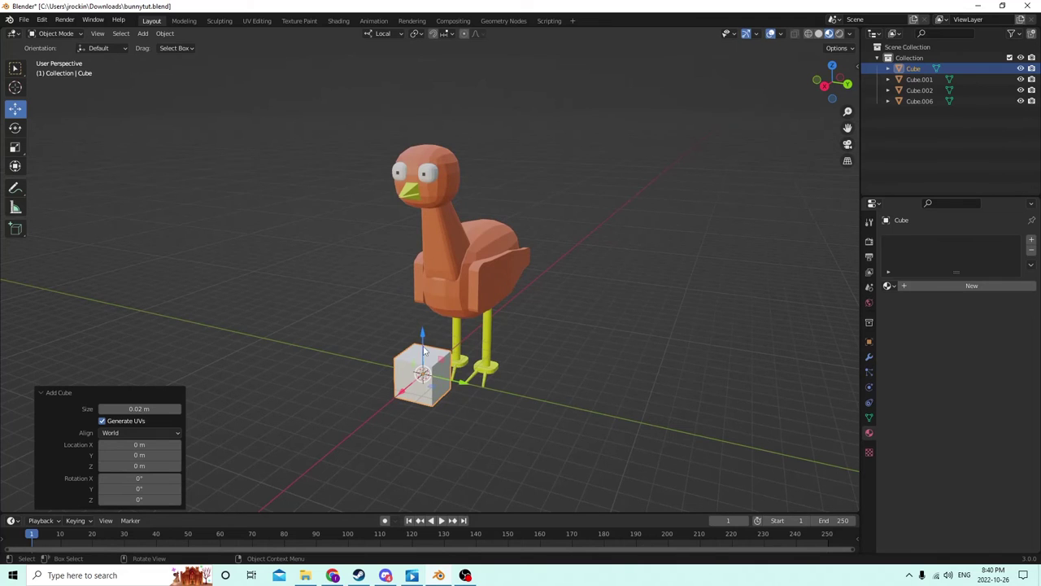
key(g)
key(z)
key(z)
click(401, 195)
Step: Duplicate that cube as Cube.003 and raise it 0.039663 m on Z onto the head
middle_drag(402, 195, 358, 204)
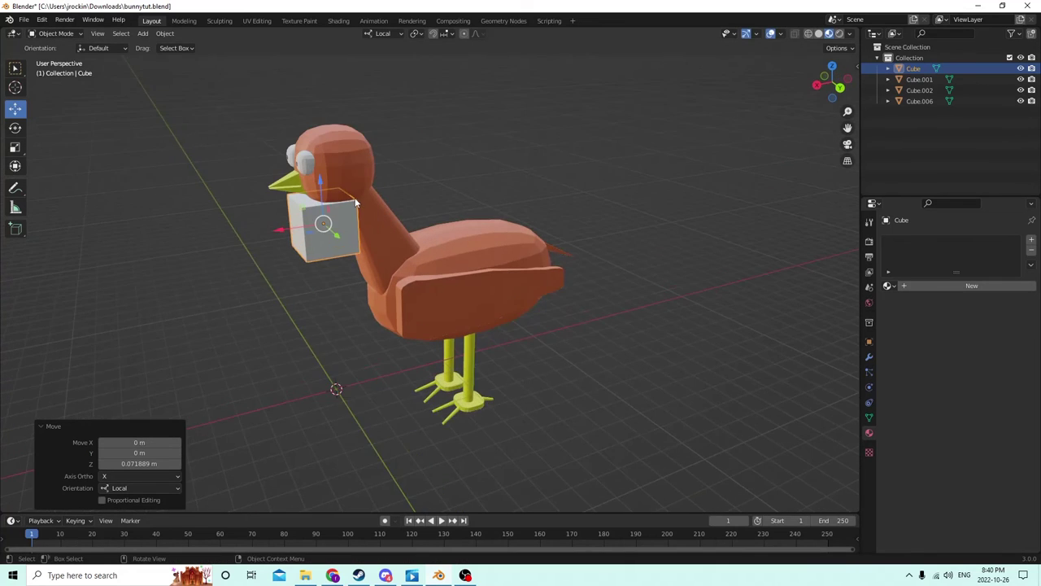
scroll(317, 208, up, 2)
middle_drag(268, 208, 292, 215)
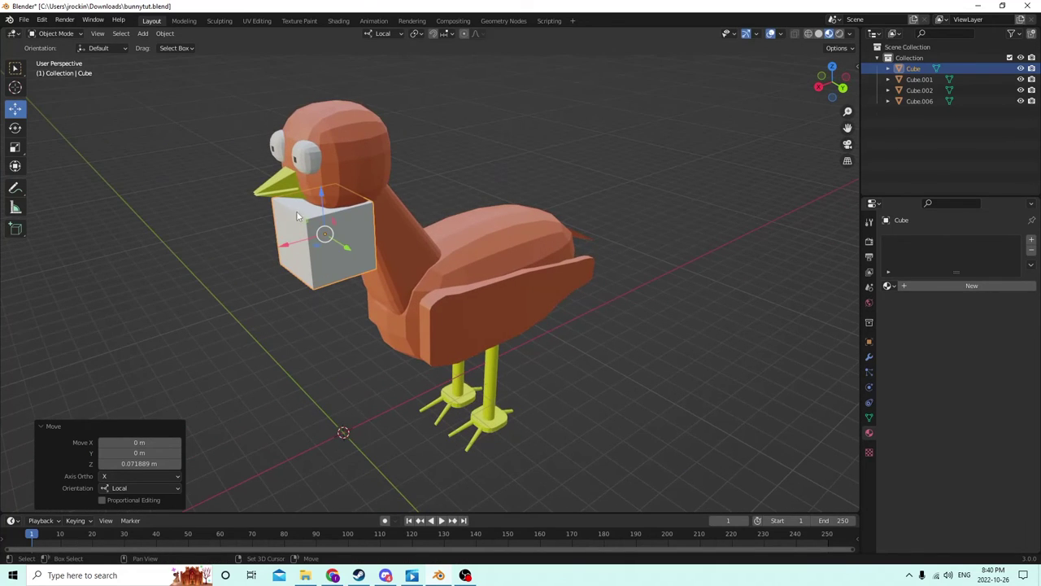
key(shift+d)
right_click(349, 188)
key(g)
key(z)
key(z)
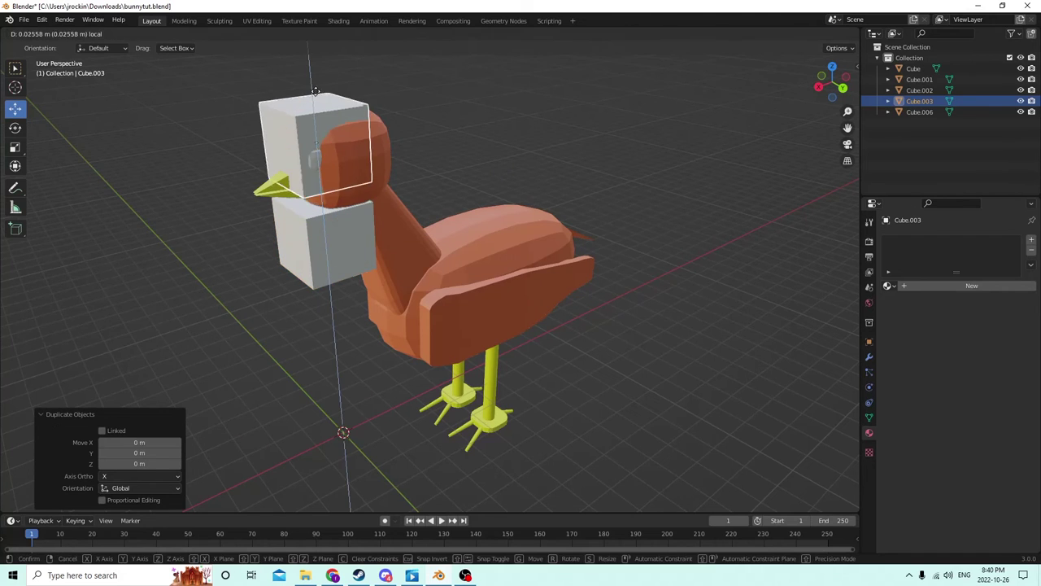
click(333, 553)
middle_drag(532, 260, 555, 291)
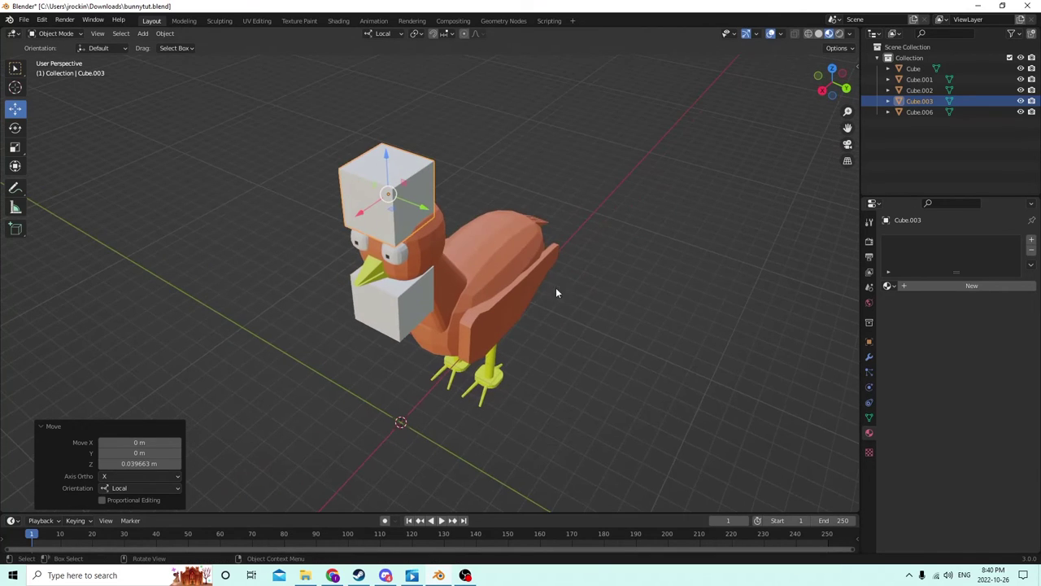
Step: Select only the head cube and nudge it slightly along X
shift+click(375, 308)
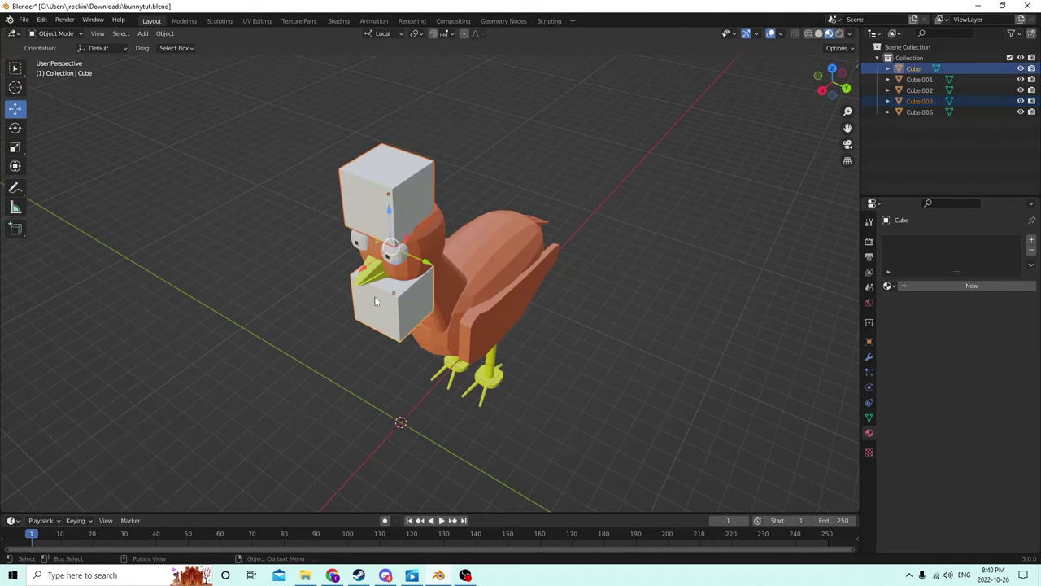
middle_drag(375, 307, 312, 171)
click(310, 131)
middle_drag(310, 130, 449, 161)
key(g)
key(x)
key(x)
click(307, 117)
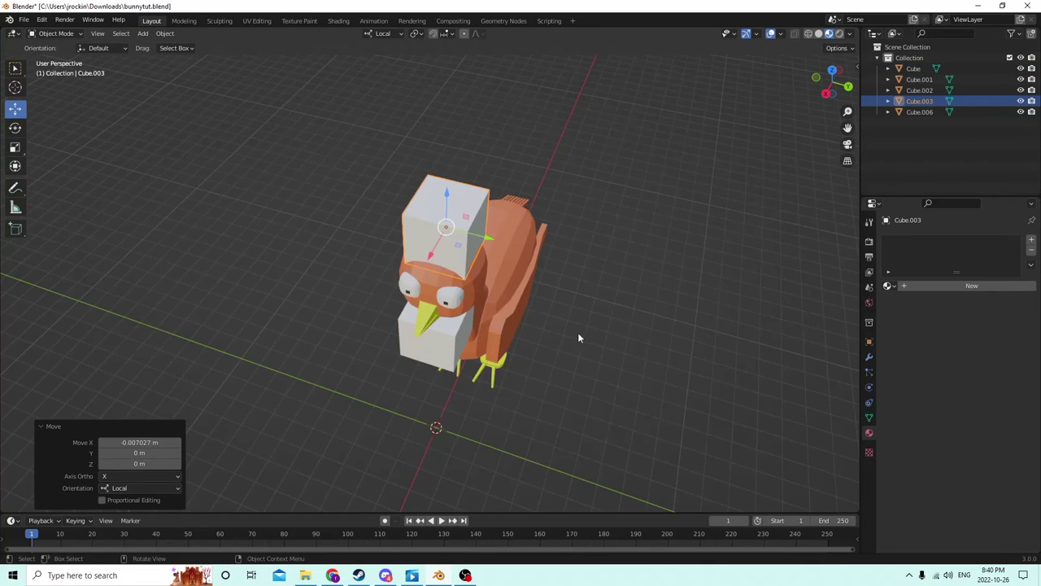
Step: Flatten the head cube along Y with the Scale tool
click(19, 147)
middle_drag(253, 170, 454, 192)
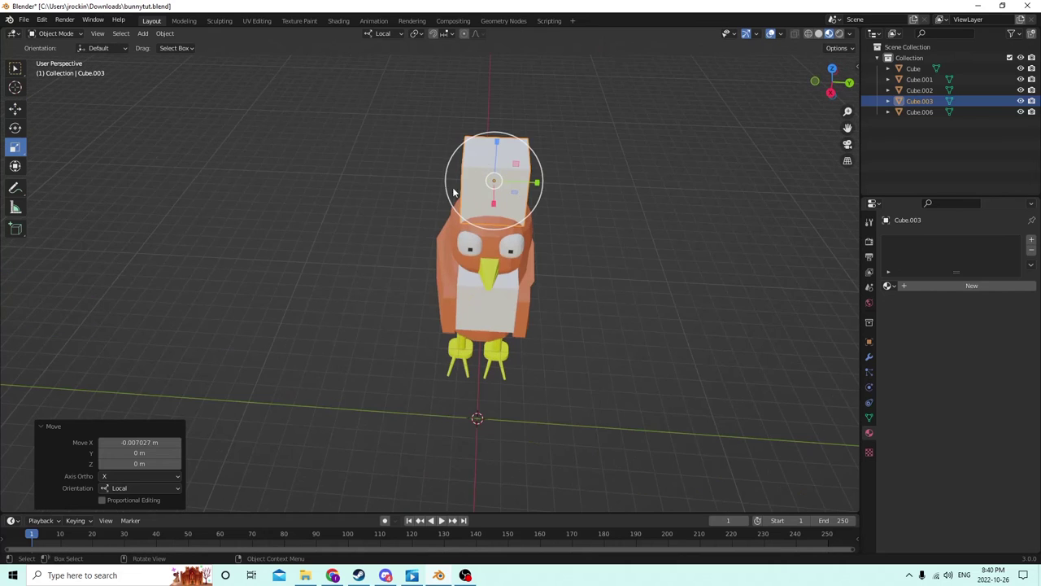
drag(537, 184, 502, 174)
middle_drag(503, 174, 372, 190)
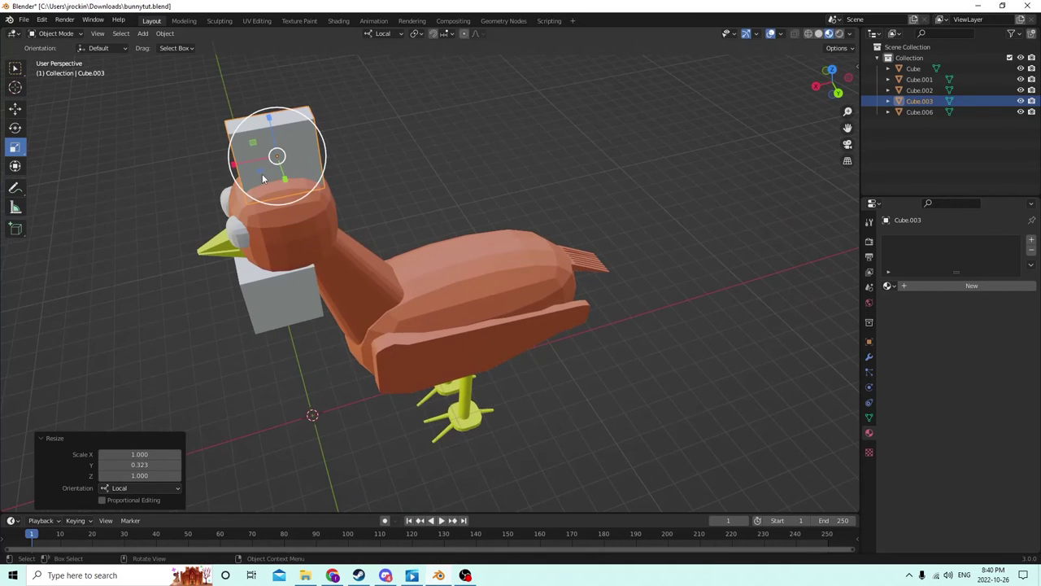
Step: In Edit Mode, add three loop cuts across the head cube
key(Tab)
key(ctrl+r)
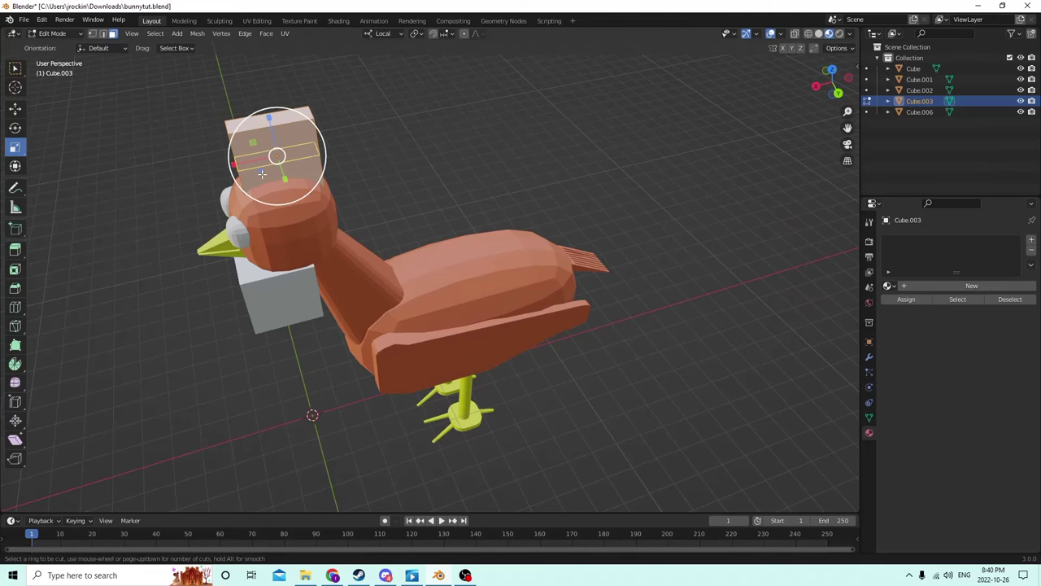
scroll(252, 130, up, 2)
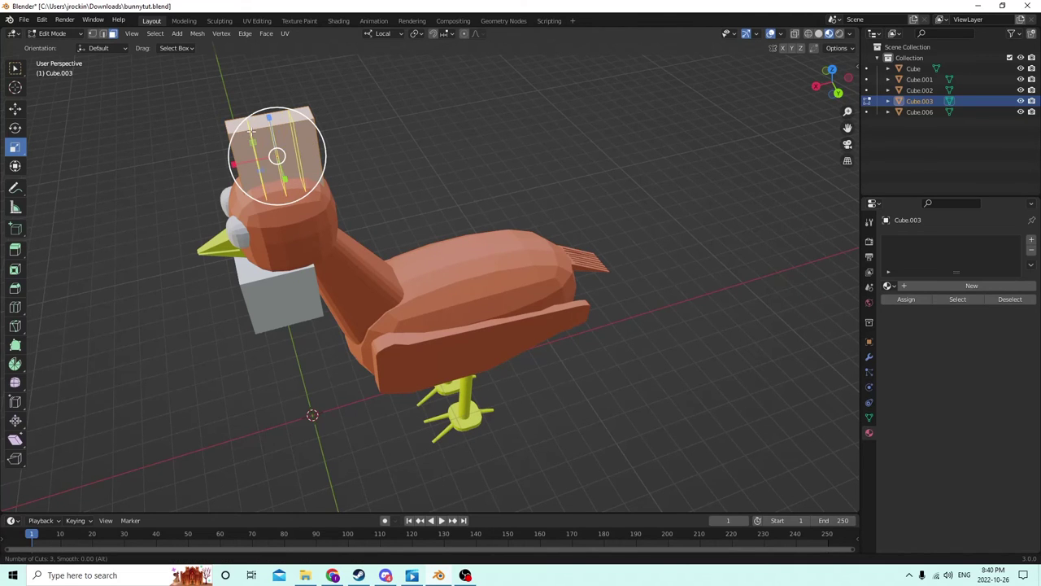
click(252, 130)
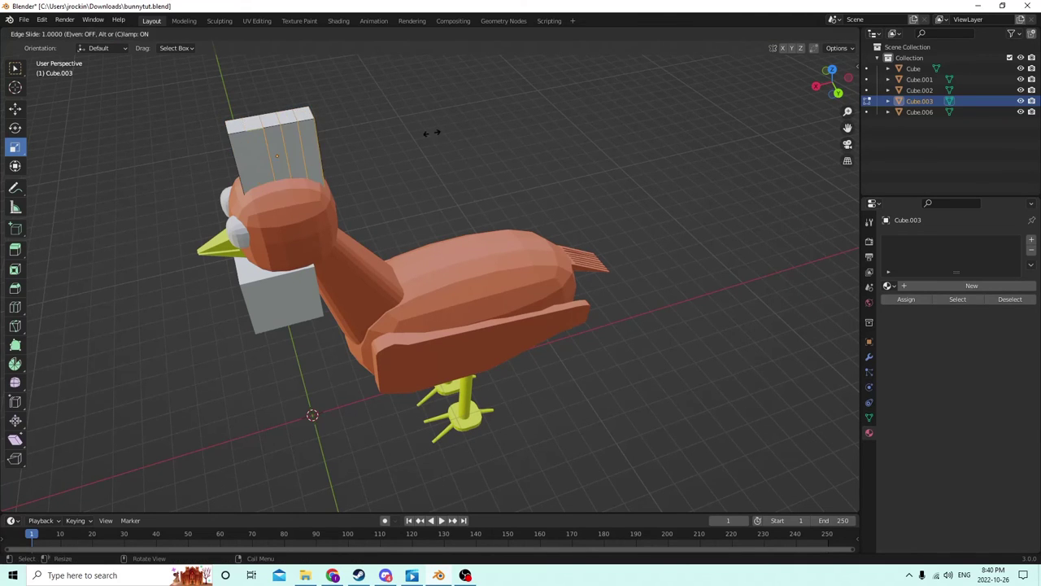
click(265, 145)
Step: Thin the comb to 0.579 on Y and center it 0.001965 m along X
mouse_move(437, 127)
middle_down()
mouse_move(472, 105)
mouse_move(391, 108)
mouse_move(446, 116)
middle_up()
middle_drag(432, 122, 529, 213)
drag(527, 213, 511, 212)
middle_drag(511, 212, 404, 176)
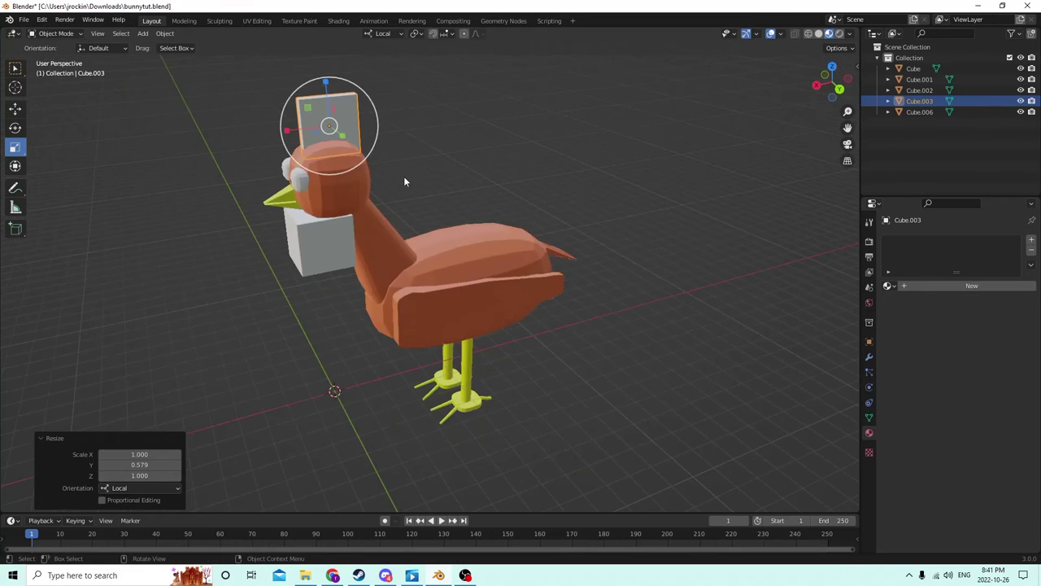
click(15, 108)
middle_drag(166, 122, 241, 159)
drag(307, 182, 299, 173)
middle_drag(298, 173, 122, 163)
Step: Select the cube under the beak and scale it narrower and thinner
click(457, 198)
click(17, 147)
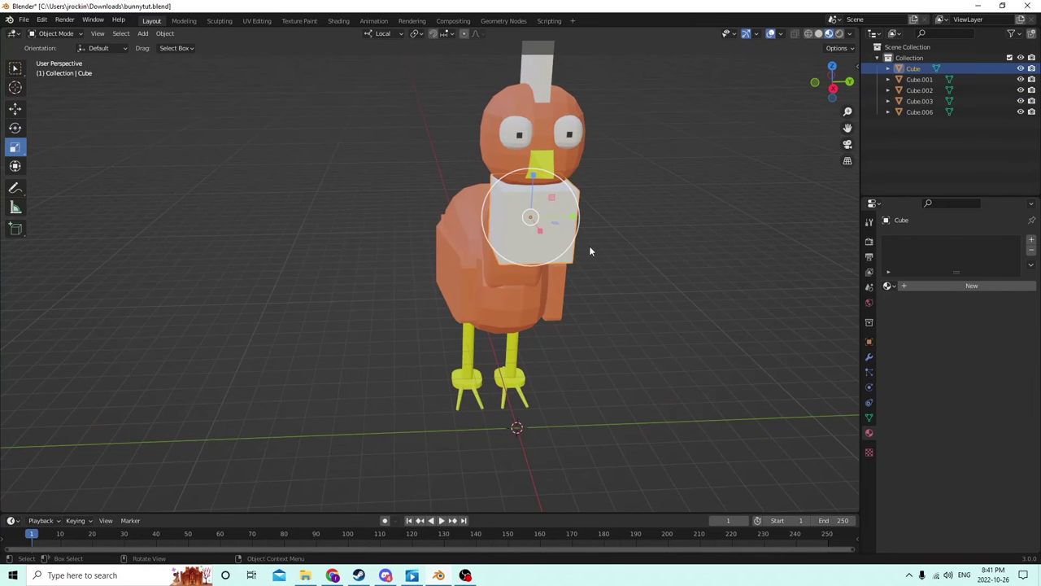
drag(571, 216, 530, 216)
middle_drag(531, 217, 249, 220)
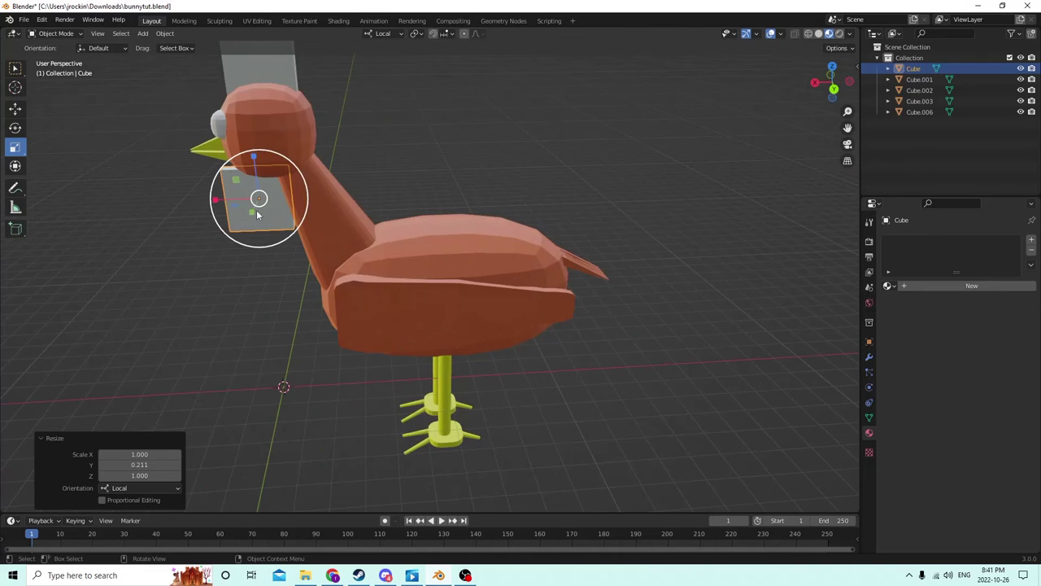
drag(217, 200, 261, 203)
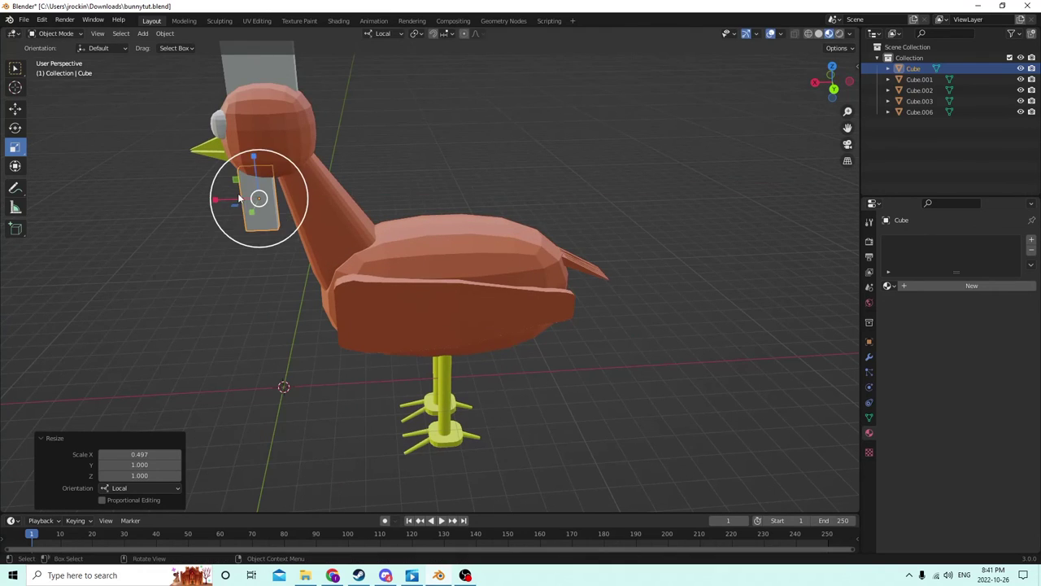
middle_drag(260, 202, 332, 117)
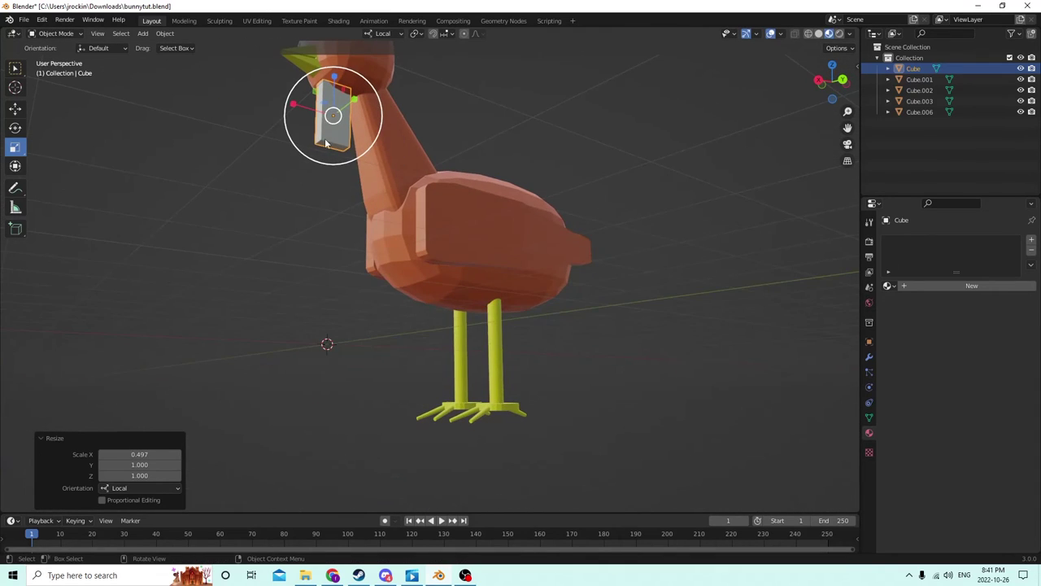
middle_drag(333, 152, 371, 123)
Step: In face select mode, shrink the wattle's selected face
key(Tab)
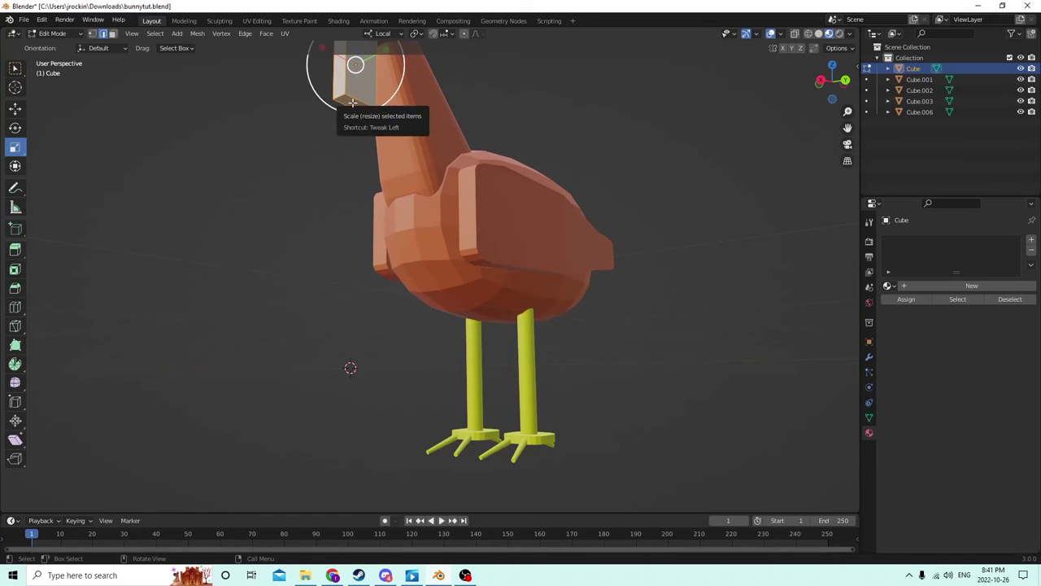
click(112, 34)
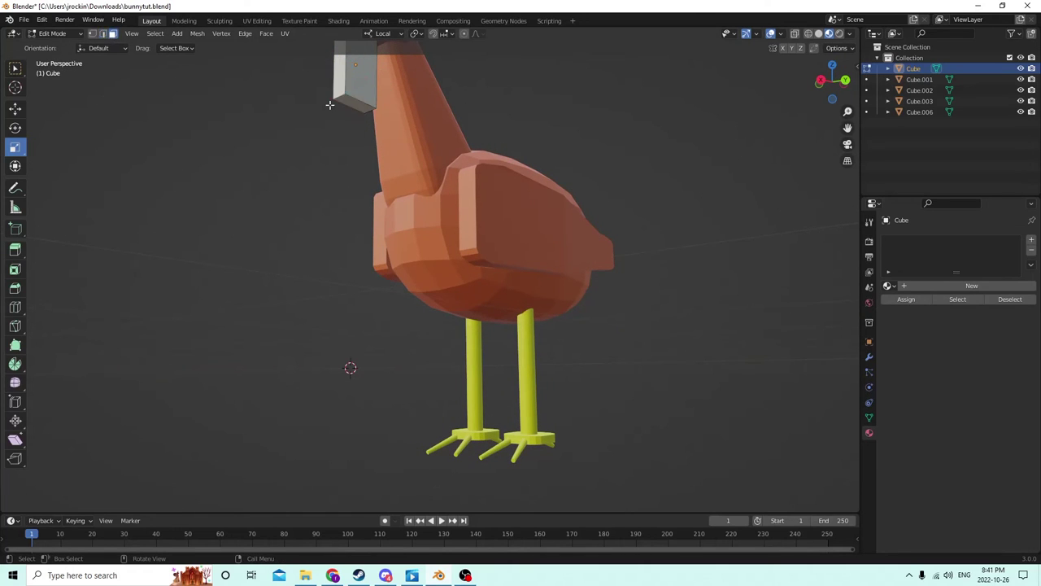
middle_drag(382, 195, 453, 200)
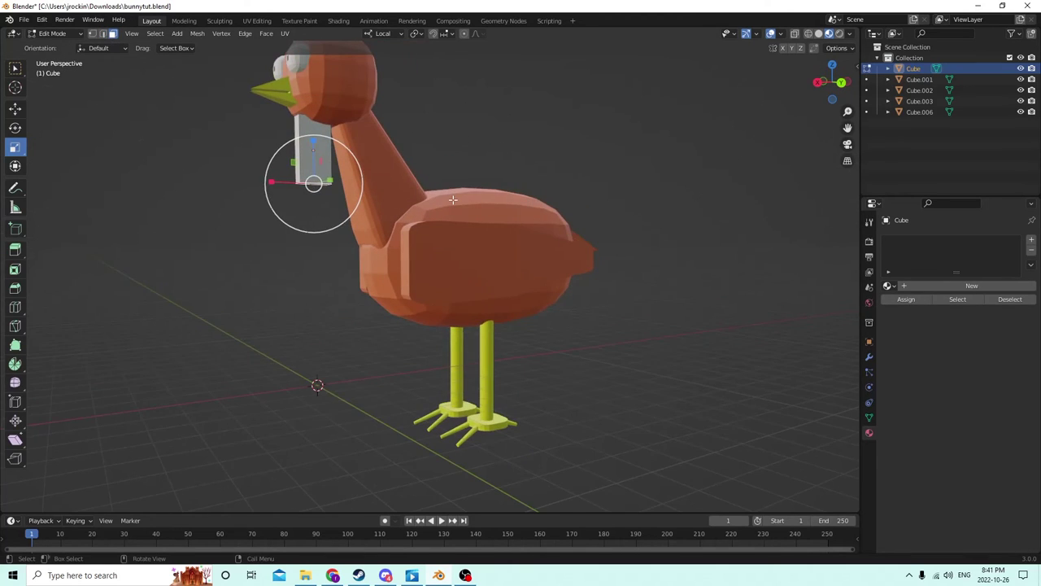
key(s)
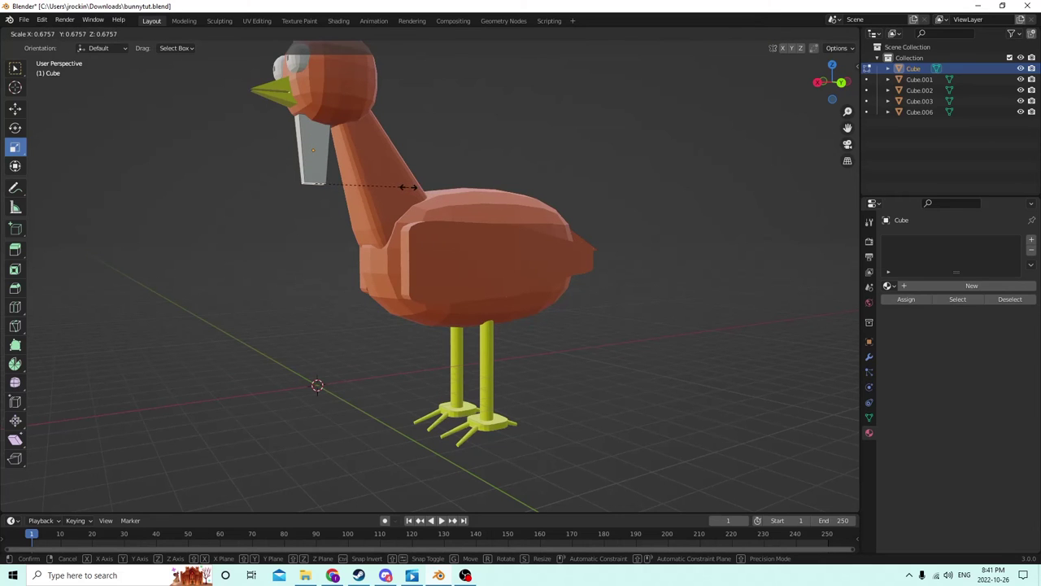
click(400, 188)
mouse_move(403, 188)
middle_down()
mouse_move(443, 190)
mouse_move(398, 192)
middle_up()
key(Tab)
Step: Shorten the wattle by scaling it along its local Z axis
key(s)
key(z)
key(z)
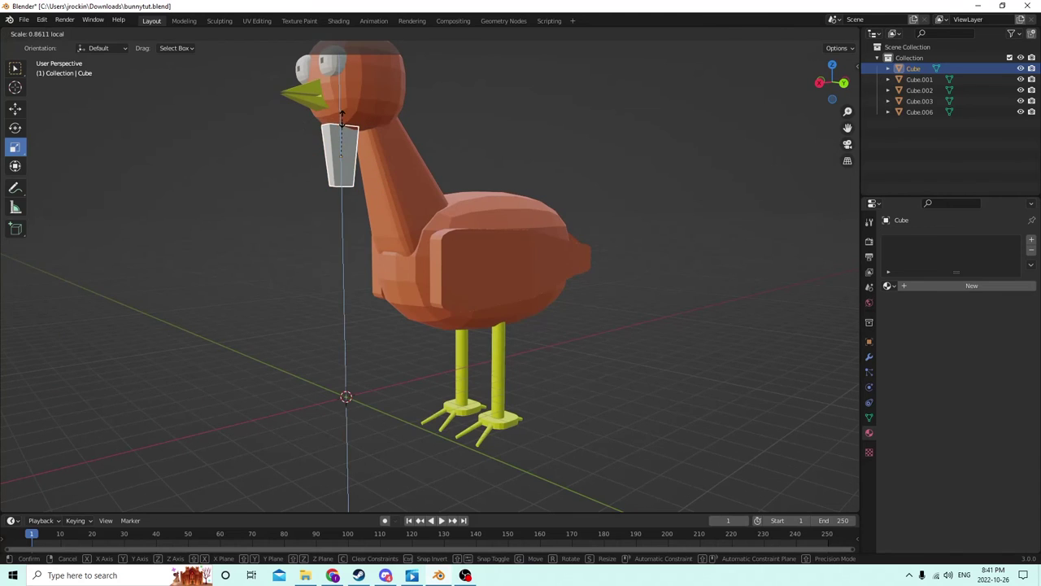
click(342, 114)
middle_drag(342, 114, 309, 122)
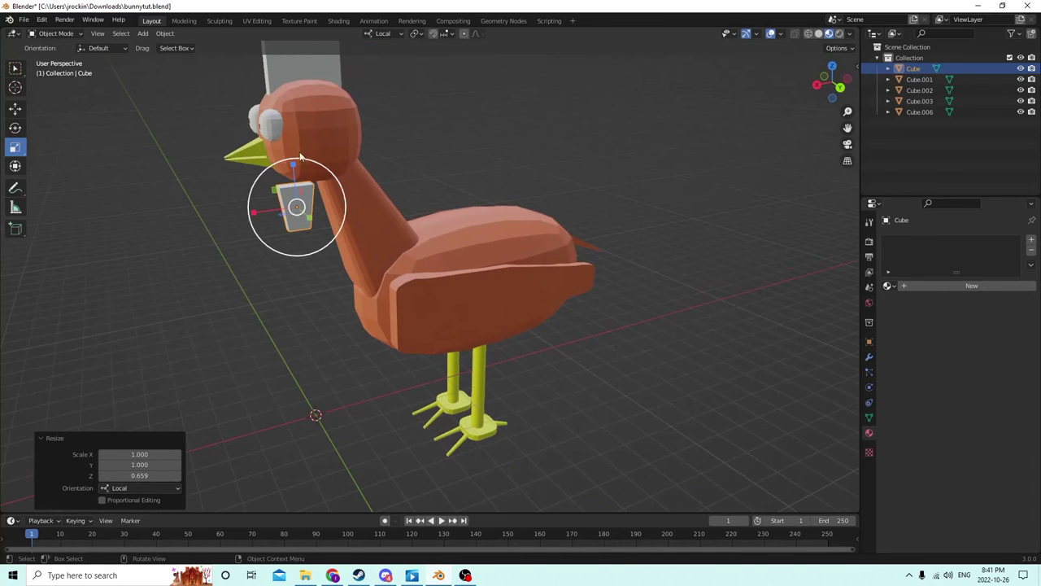
click(13, 108)
middle_drag(294, 172, 367, 132)
Step: Bevel the wattle's bottom edge by 0.00239 m with 4 segments
key(Tab)
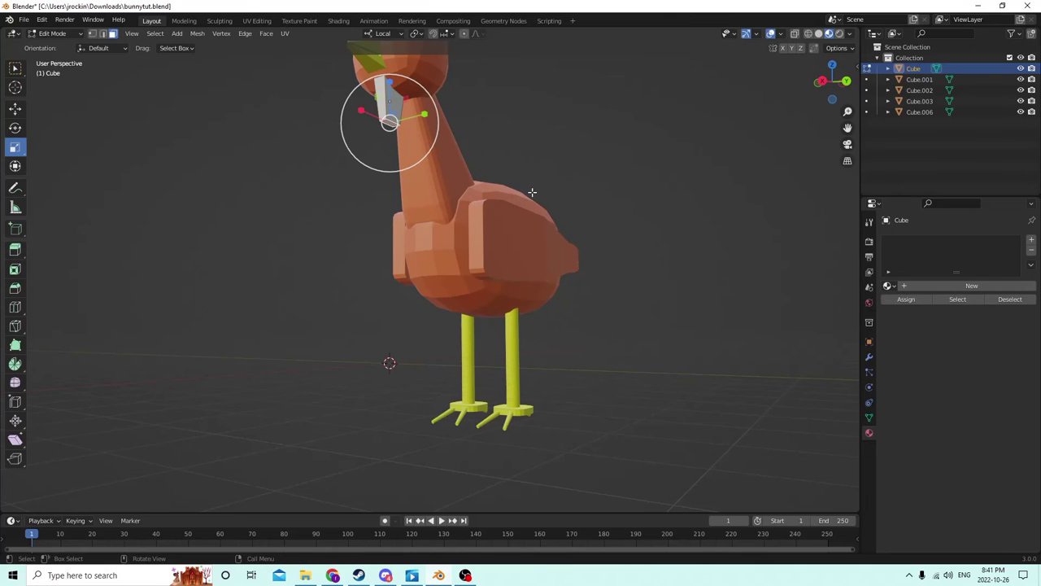
key(ctrl+z)
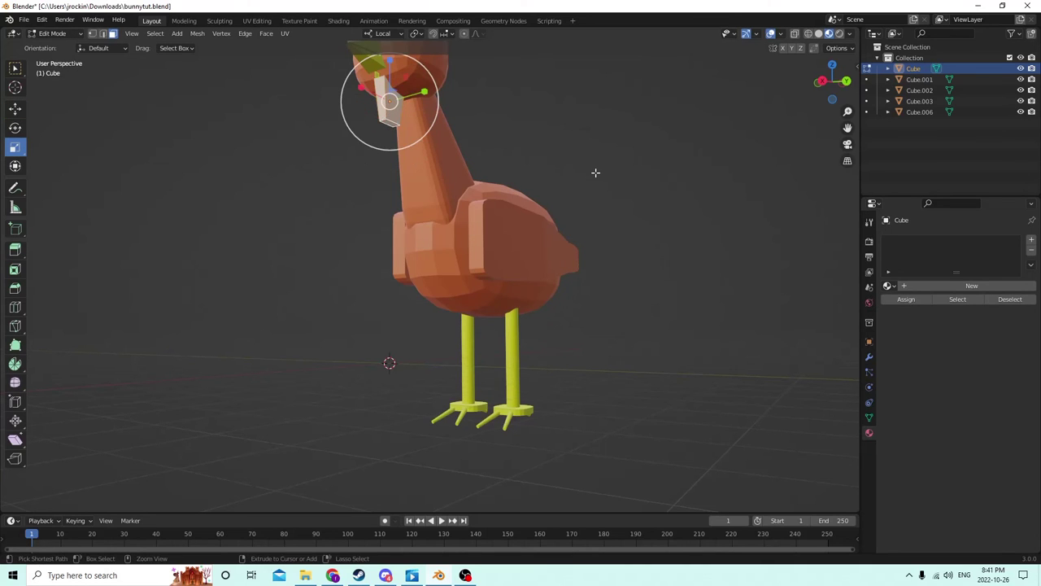
key(ctrl+b)
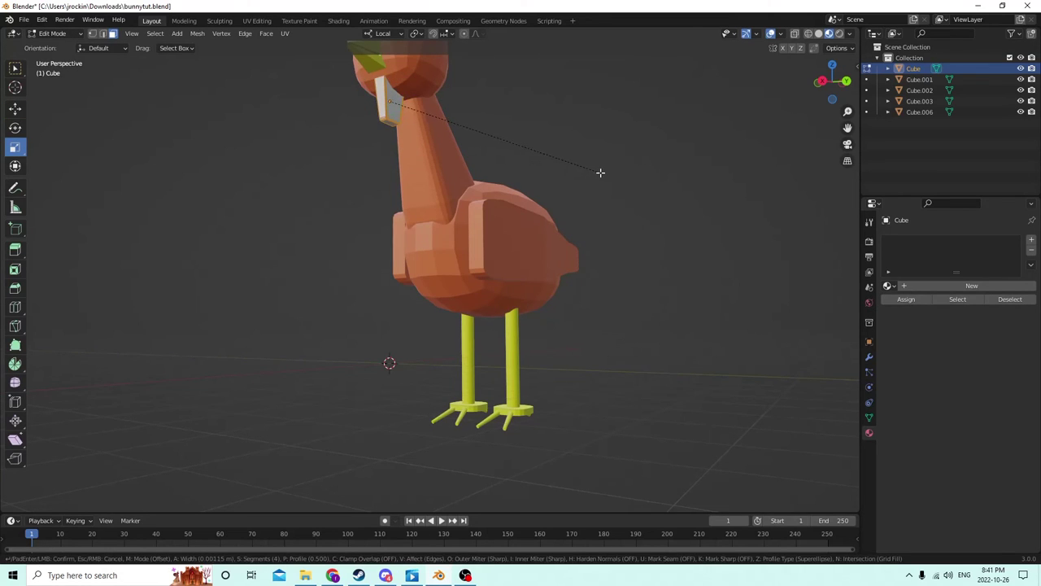
click(602, 173)
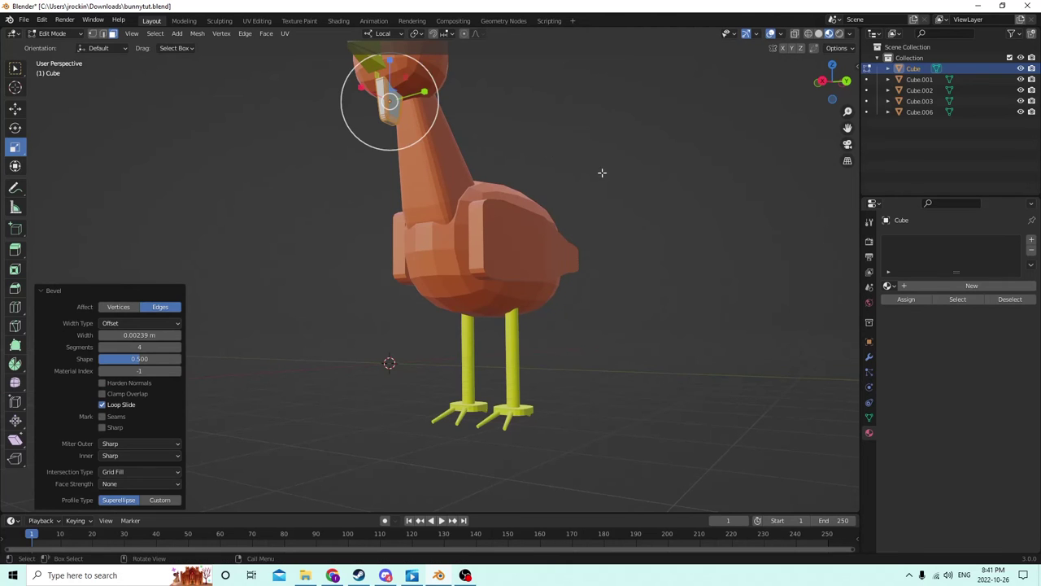
middle_drag(600, 170, 594, 219)
key(Tab)
middle_drag(488, 144, 277, 136)
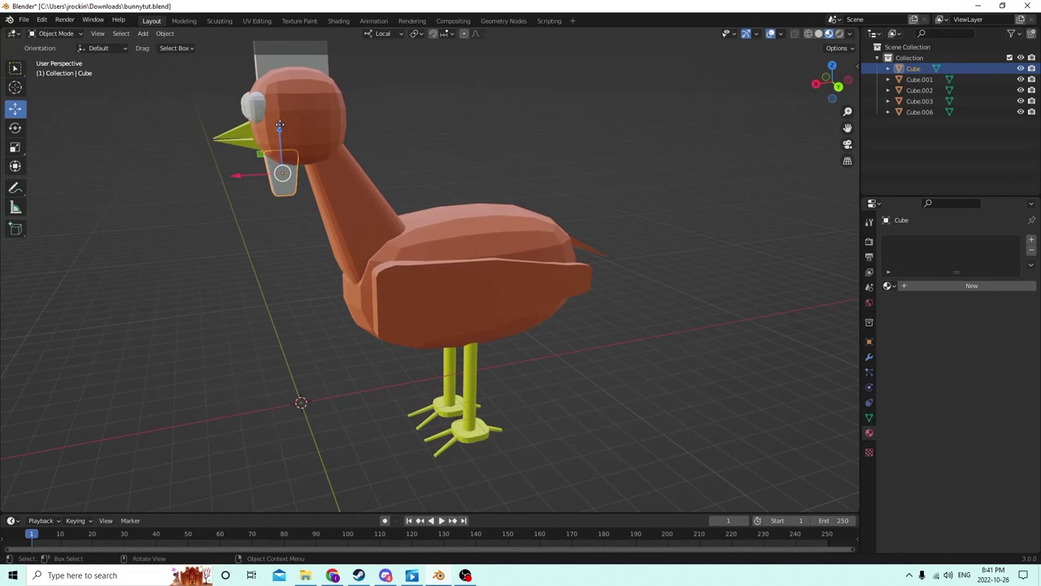
Step: Nudge the wattle slightly up and sideways toward the beak
drag(278, 130, 280, 125)
middle_drag(280, 122, 270, 152)
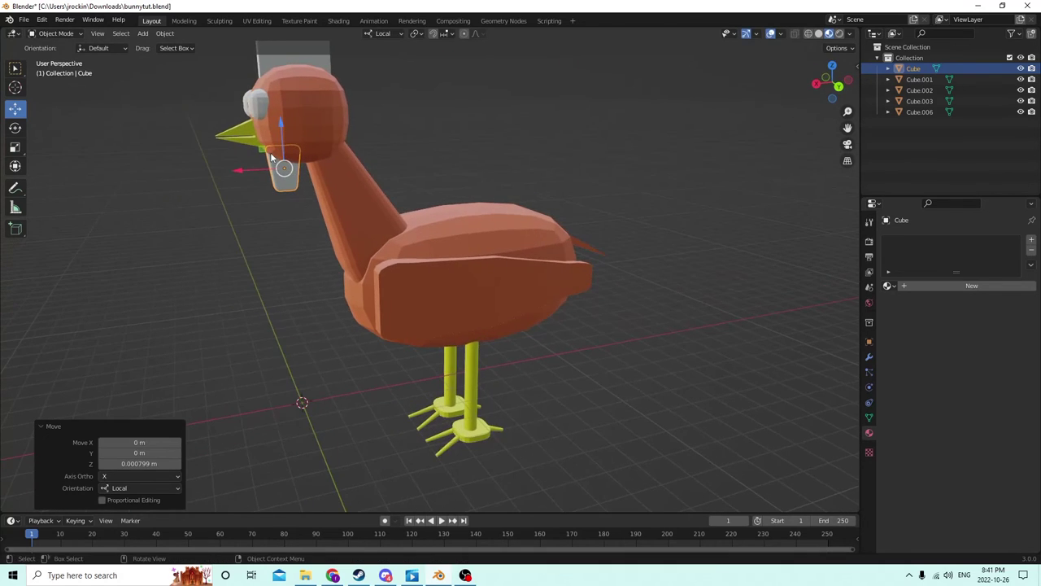
drag(235, 171, 242, 170)
middle_drag(242, 170, 376, 203)
Step: Select the grey plank on the head, shift it slightly sideways and enter Edit Mode
click(376, 203)
drag(371, 194, 367, 195)
middle_drag(367, 195, 306, 179)
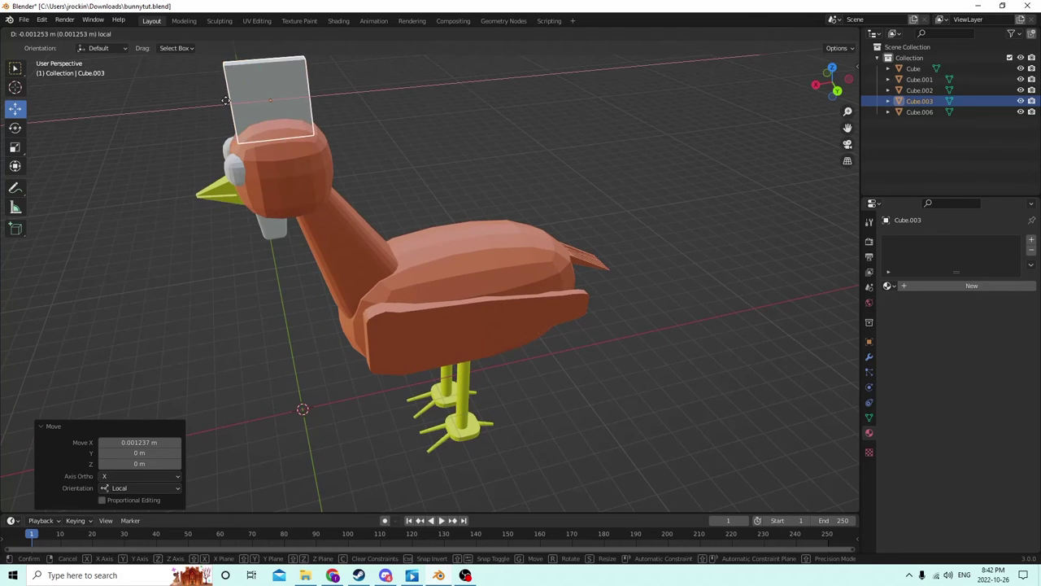
middle_drag(219, 105, 280, 153)
key(Tab)
click(305, 225)
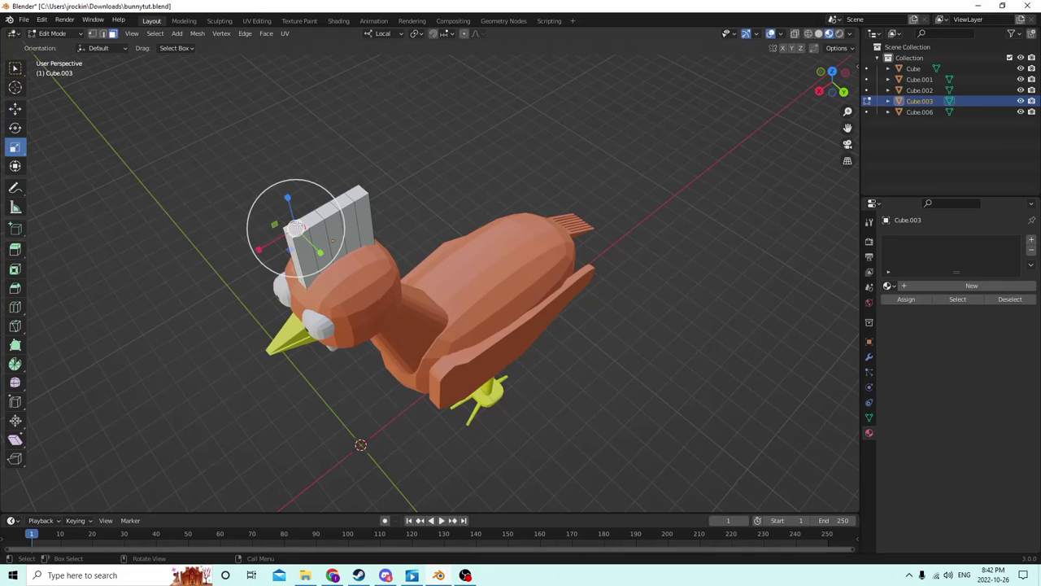
middle_drag(301, 226, 285, 225)
Step: In edge select mode, lower the plank's top edge
click(102, 34)
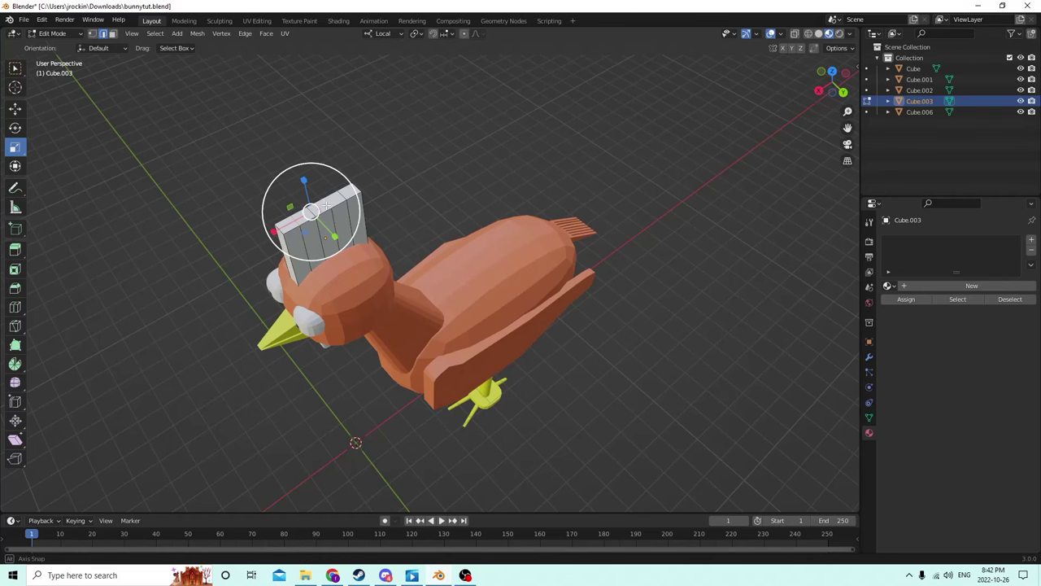
middle_drag(326, 206, 396, 92)
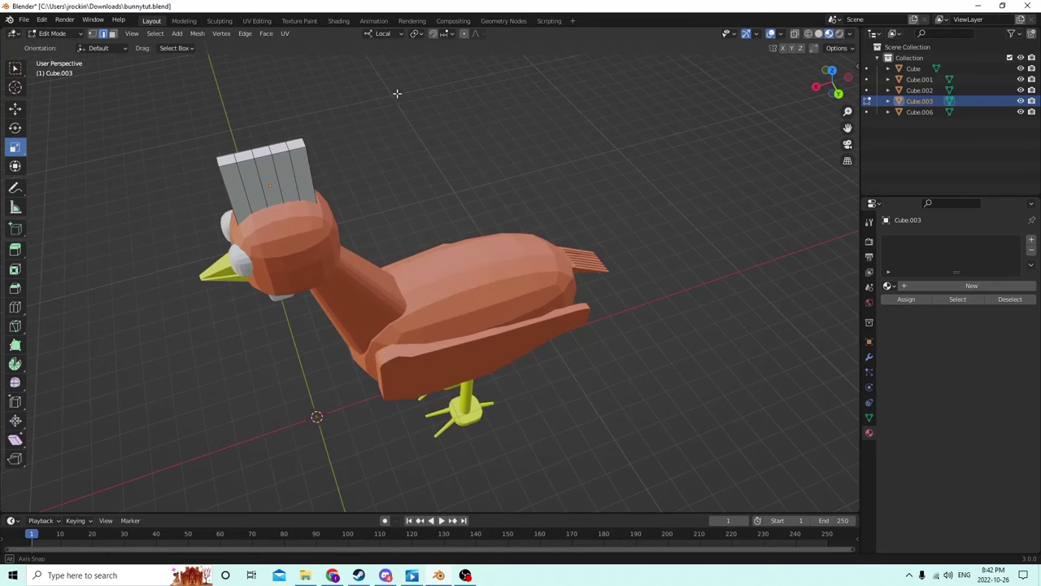
click(288, 145)
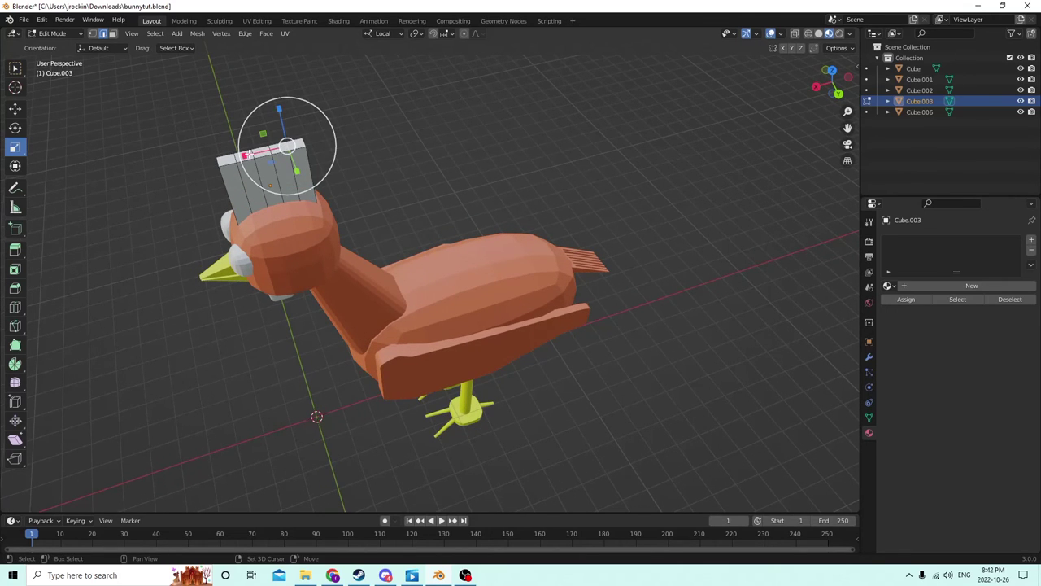
middle_drag(244, 153, 236, 121)
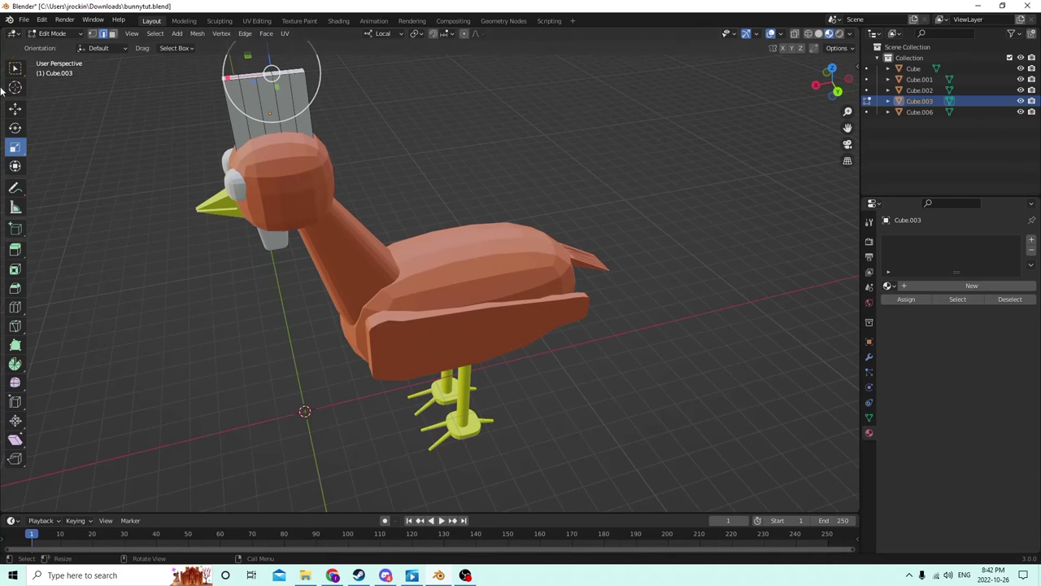
click(14, 109)
middle_drag(33, 114, 158, 130)
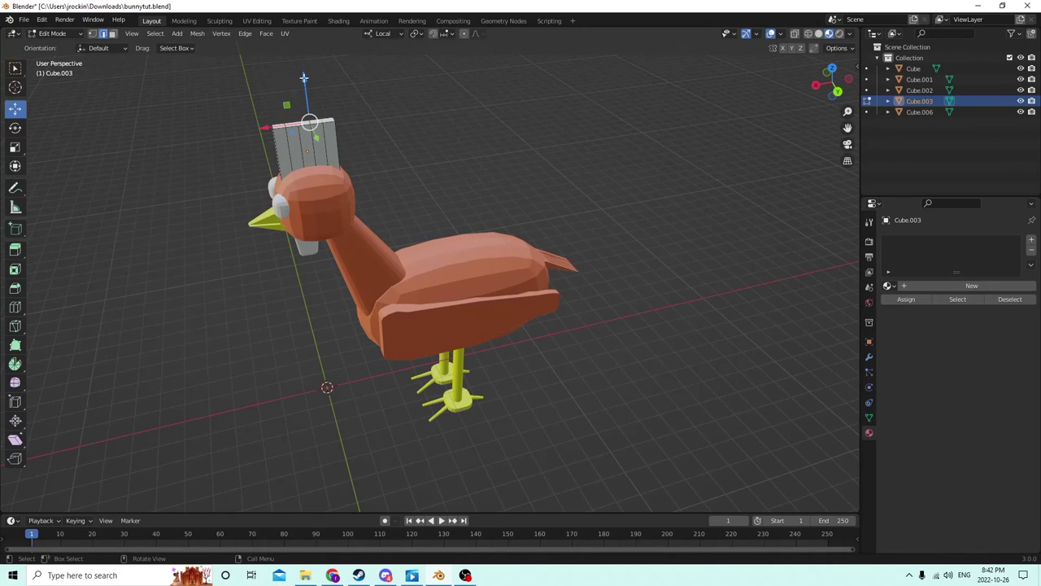
drag(303, 78, 296, 99)
middle_drag(296, 99, 297, 119)
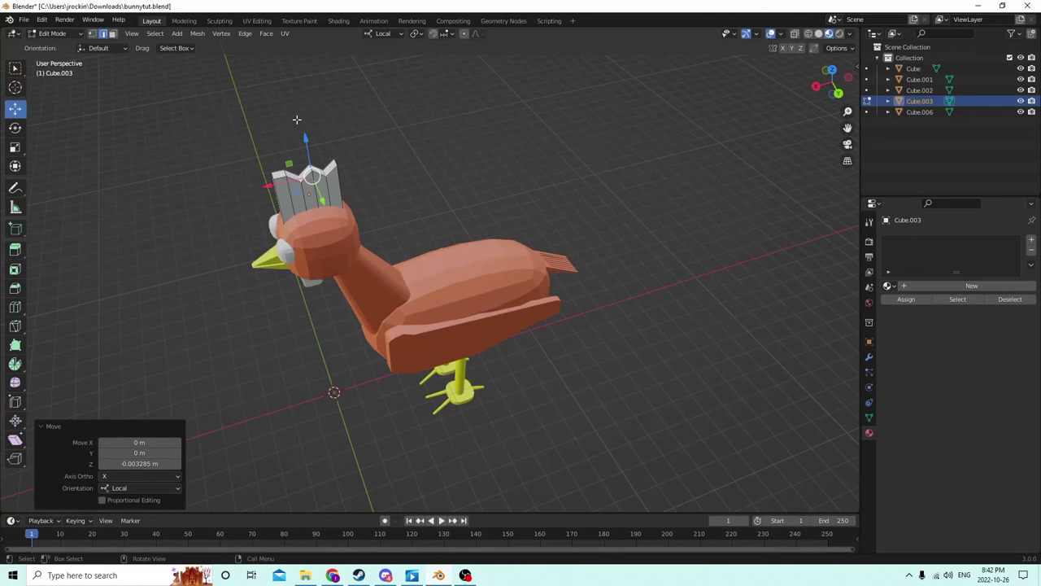
Step: Pull the comb's corner vertices down and raise another top vertex 0.00143 m into a peak
click(273, 175)
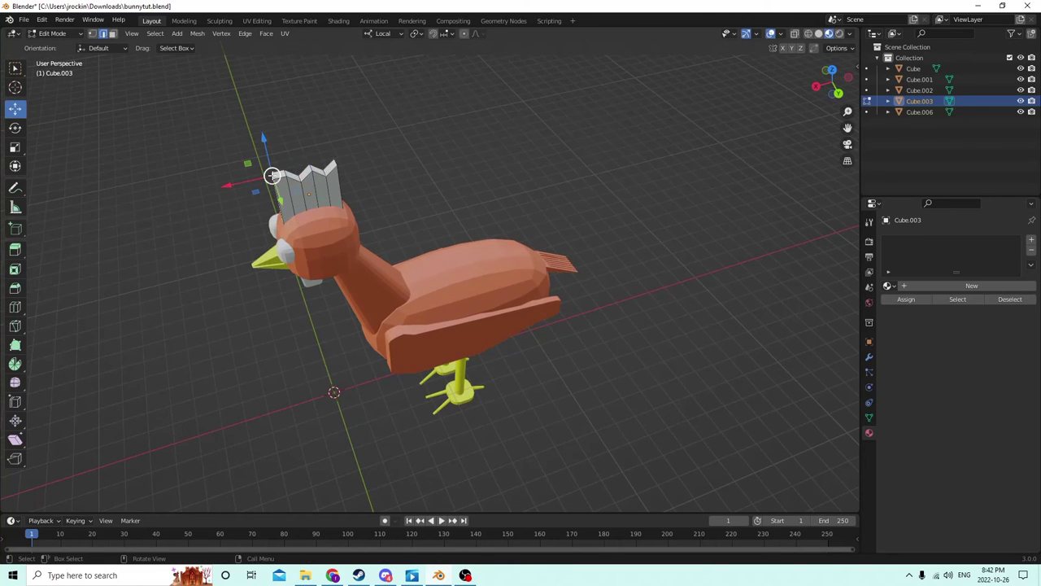
shift+click(334, 163)
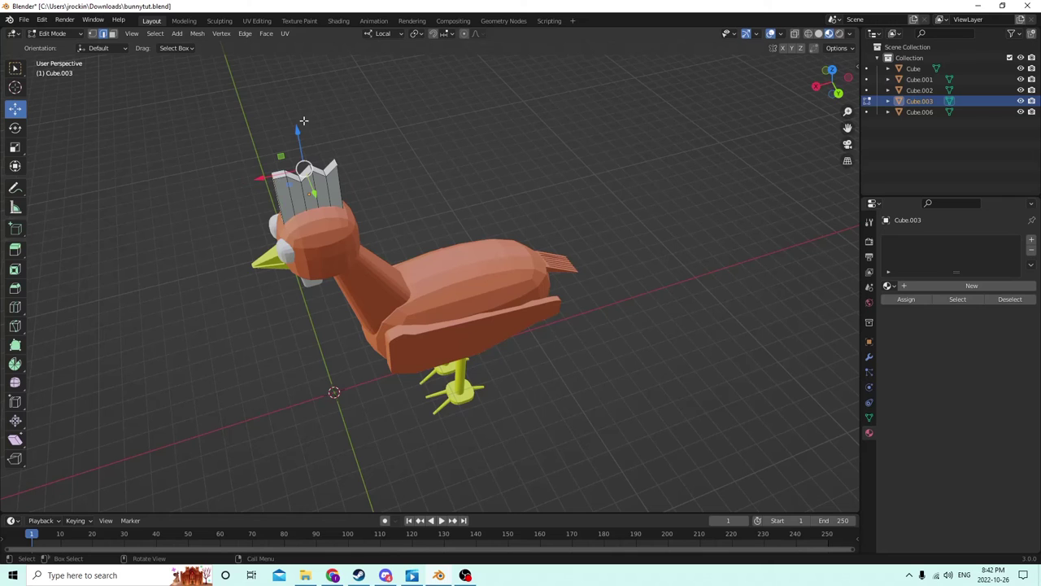
drag(296, 132, 321, 137)
click(325, 170)
mouse_move(321, 137)
middle_down()
mouse_move(276, 141)
mouse_move(324, 143)
middle_up()
scroll(321, 145, up, 5)
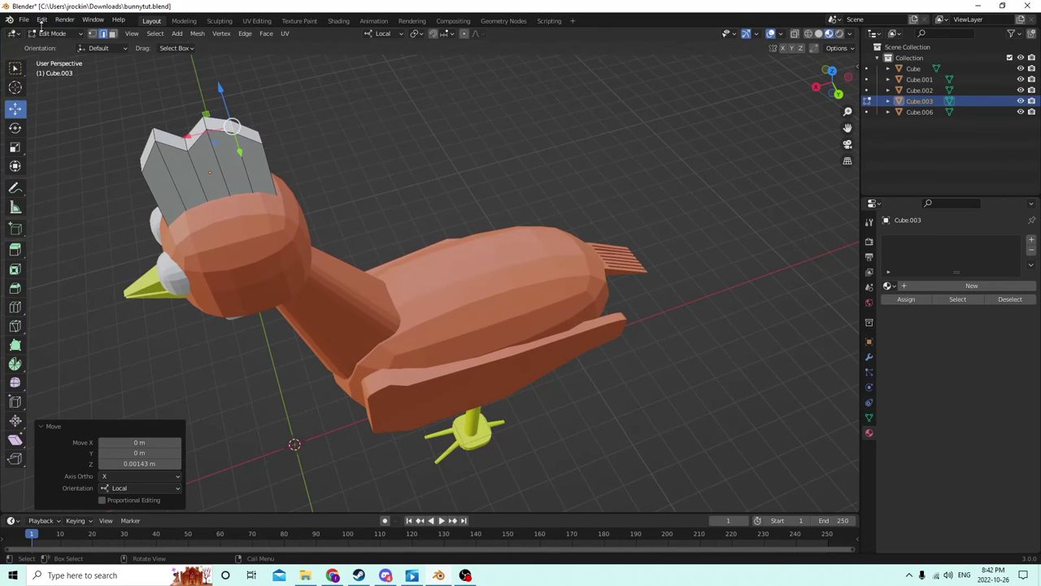
scroll(296, 124, down, 4)
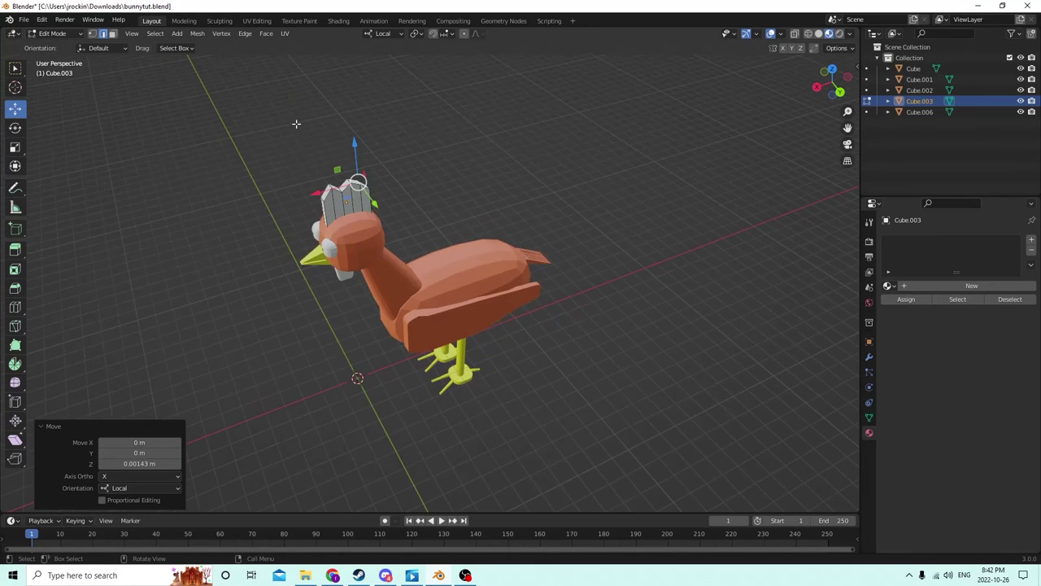
click(363, 201)
Step: Delete the jagged comb and add a new cube mesh in its place
key(Tab)
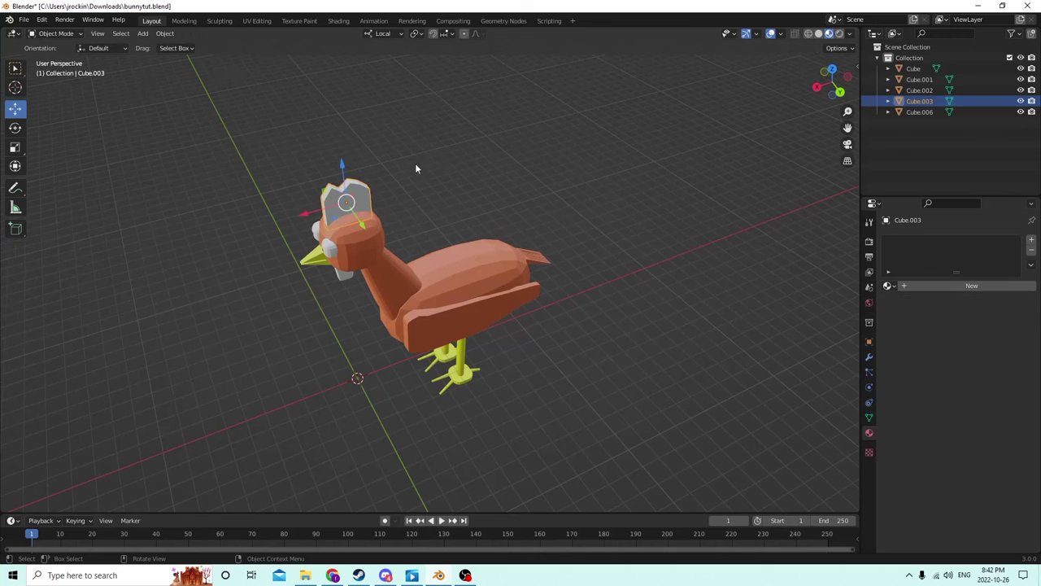
key(Delete)
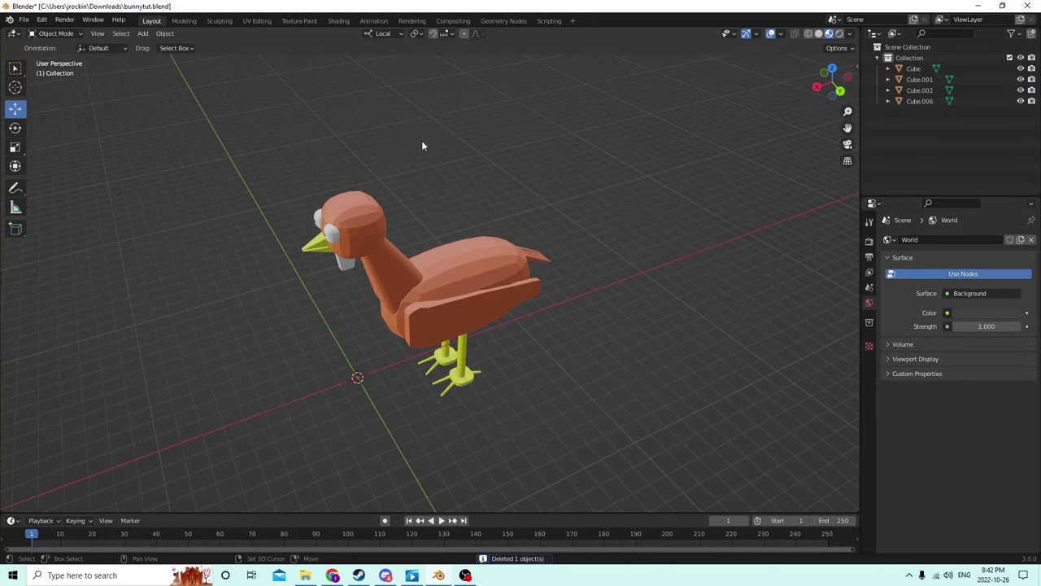
key(shift+a)
mouse_move(421, 144)
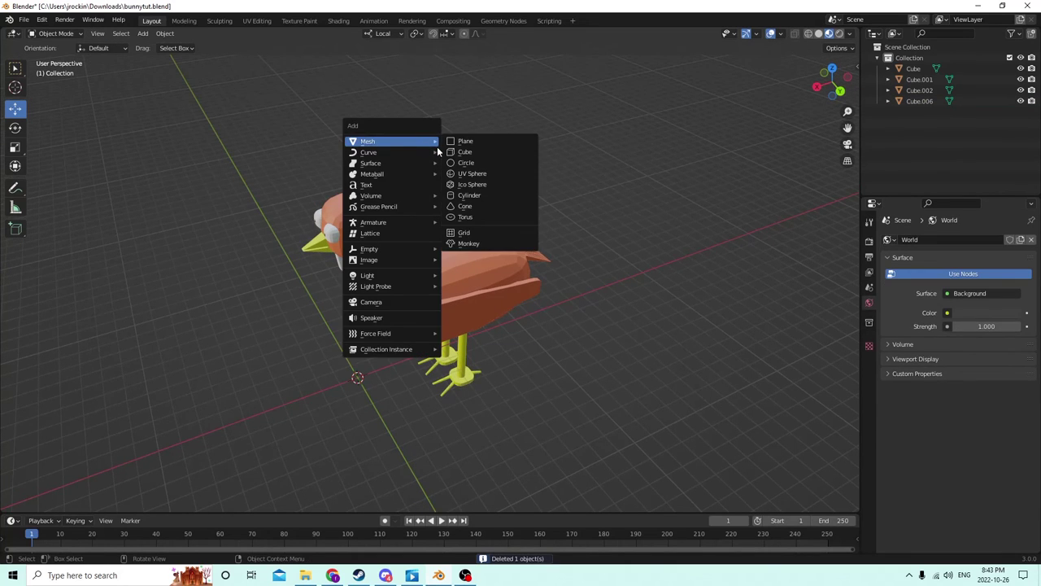
click(464, 151)
Step: Move the new cube up onto the head and triangulate its faces with Ctrl+T
drag(352, 344, 338, 160)
scroll(334, 167, up, 2)
key(Tab)
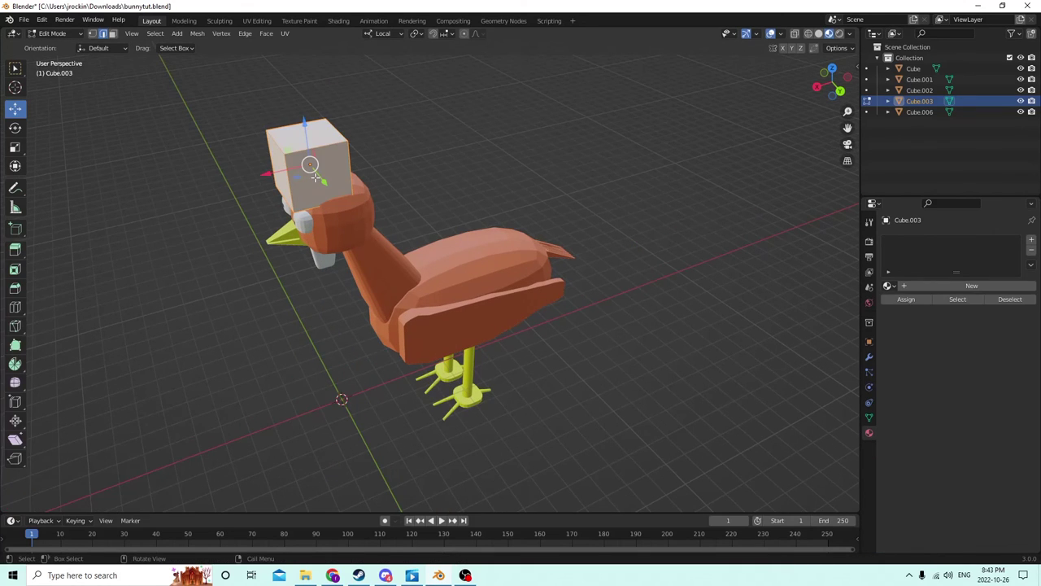
key(ctrl+t)
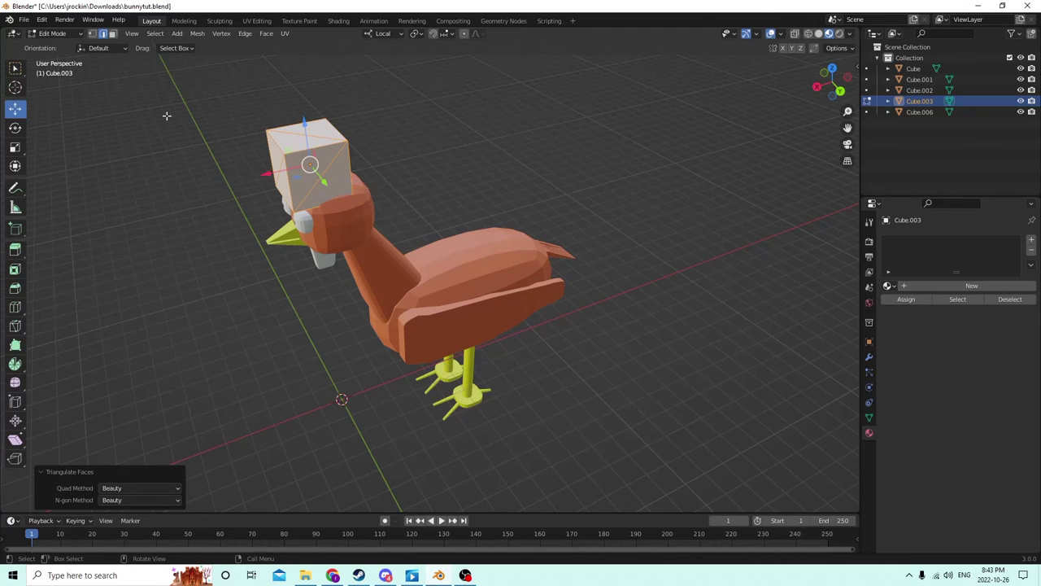
Step: Undo the triangulation of the head cube's faces
click(42, 20)
click(58, 34)
middle_drag(183, 99, 216, 109)
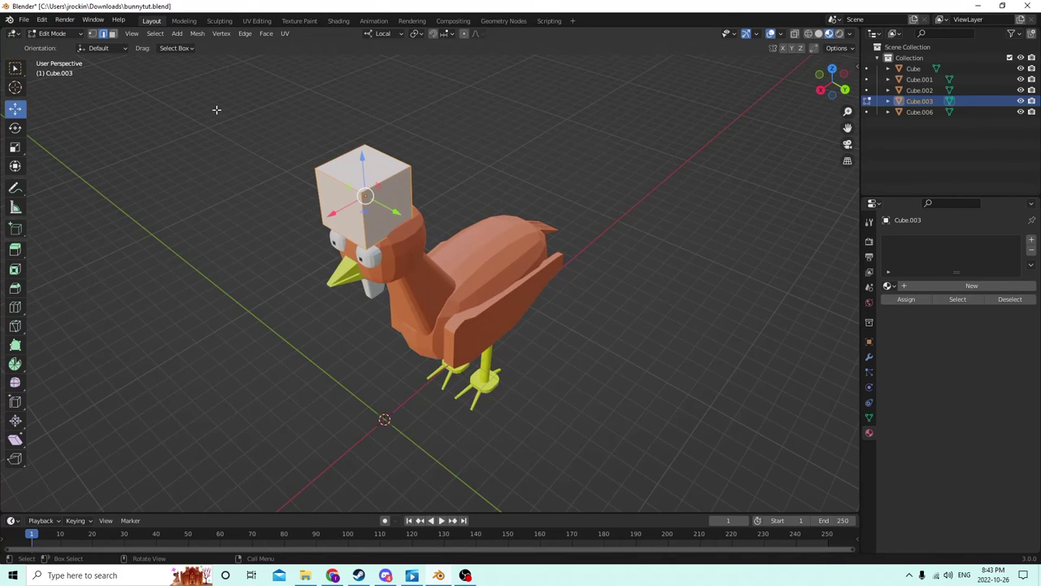
middle_drag(197, 110, 156, 109)
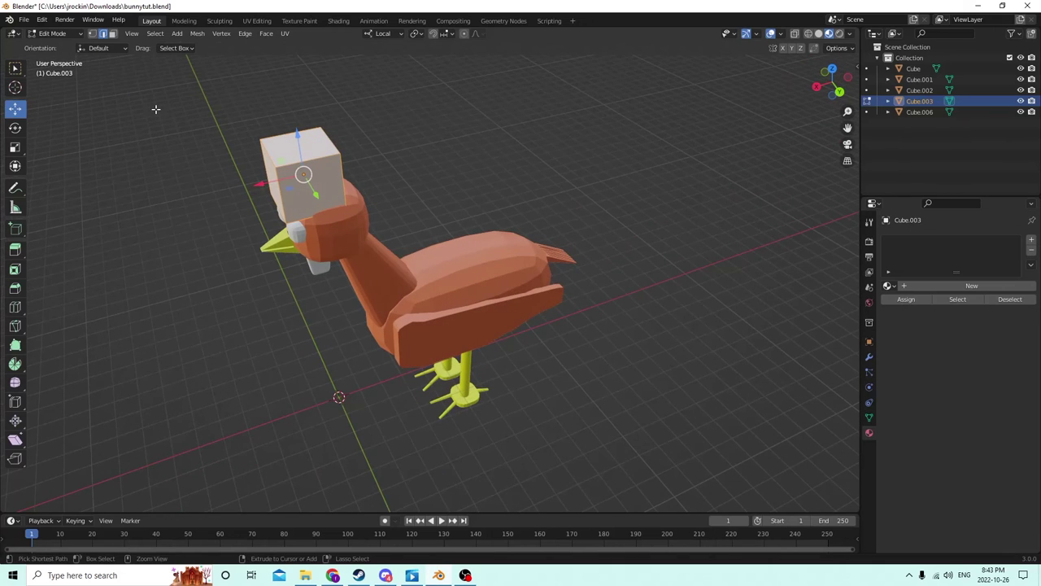
Step: Loop-cut the head cube with 6 evenly spaced cuts, then return to Object Mode
key(ctrl+r)
scroll(303, 174, up, 3)
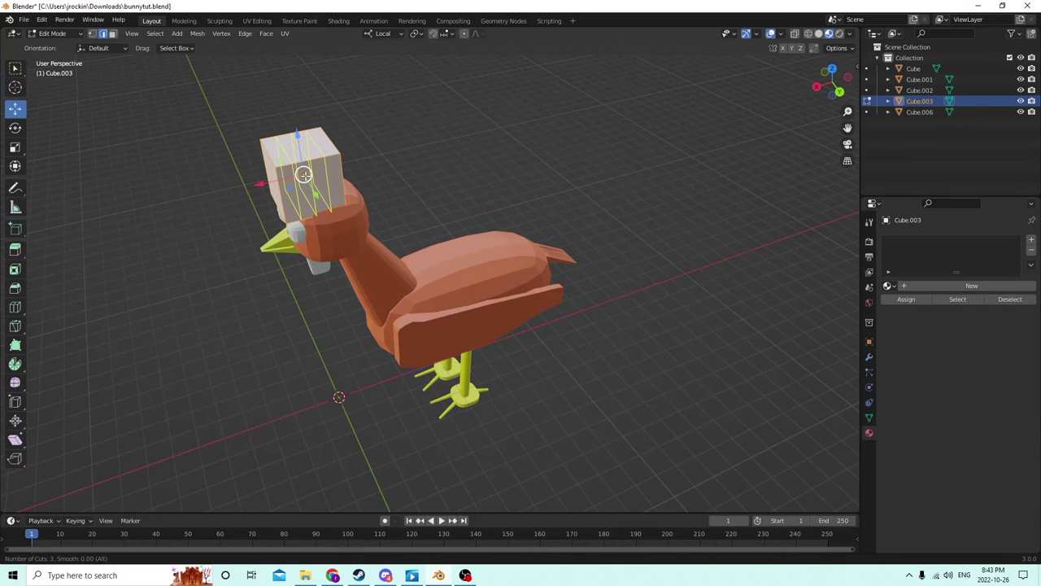
scroll(304, 174, up, 1)
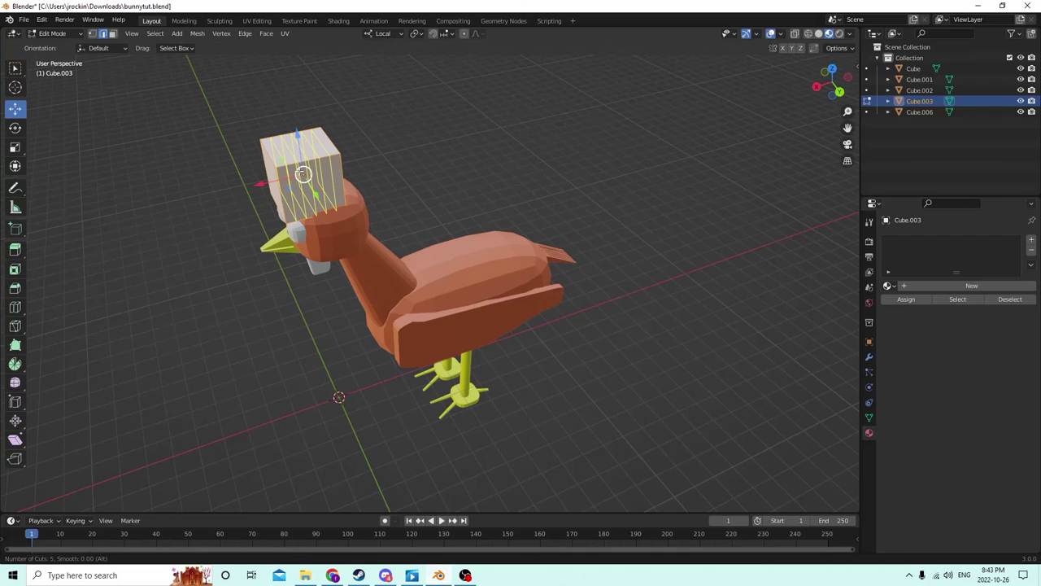
scroll(303, 174, up, 1)
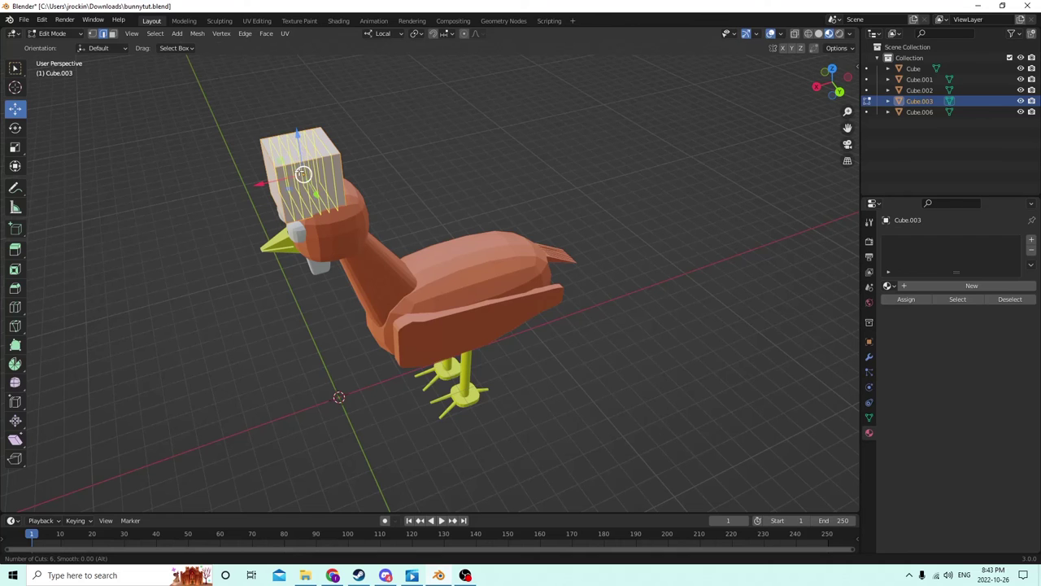
click(303, 174)
right_click(299, 171)
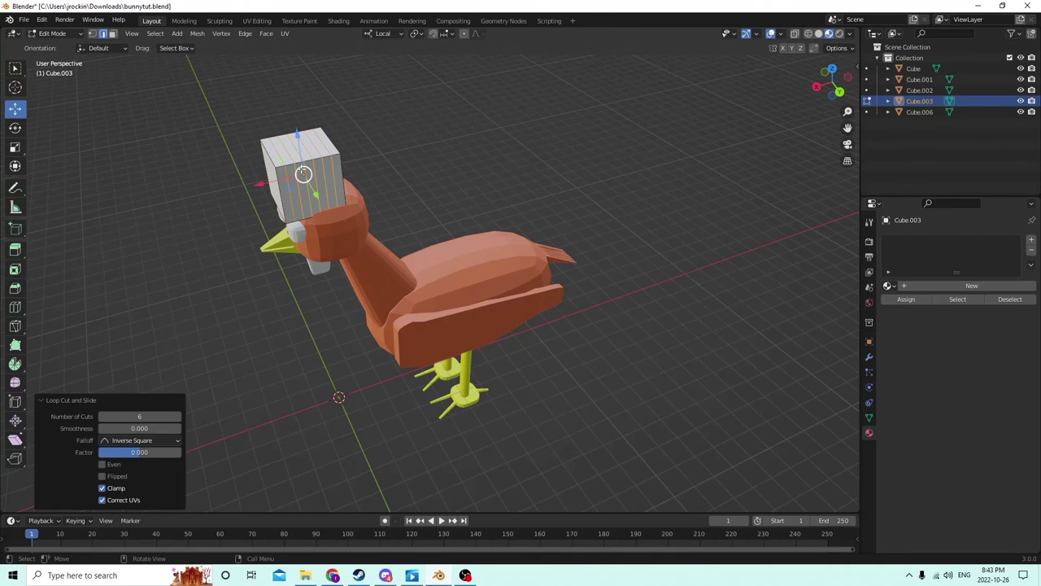
middle_drag(359, 131, 310, 134)
key(Tab)
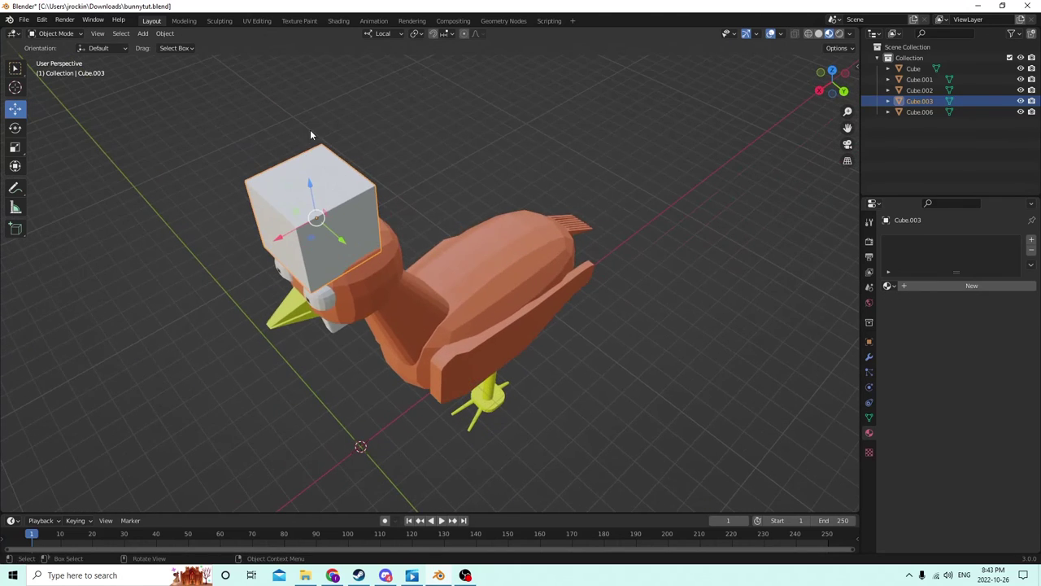
Step: Scale Cube.003 to about 0.16 on one axis, making a thin upright slab
key(Tab)
click(16, 147)
middle_drag(101, 151, 218, 164)
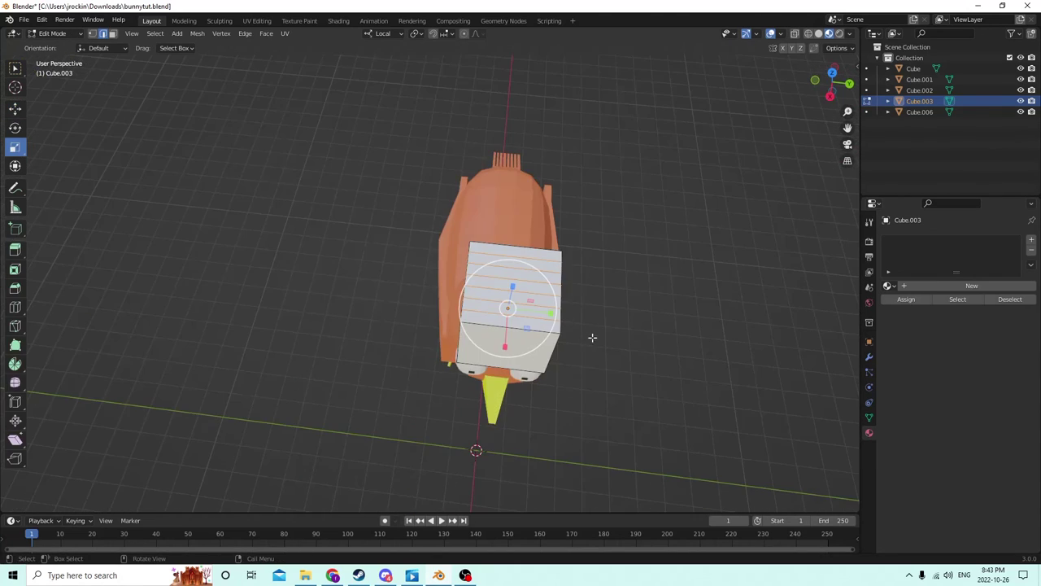
key(Tab)
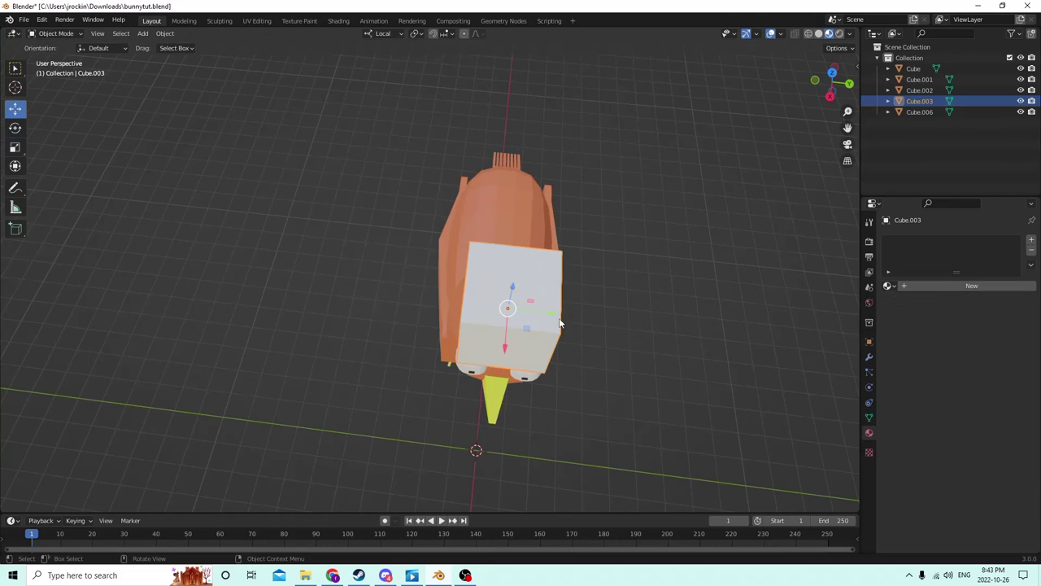
click(15, 146)
drag(551, 317, 512, 302)
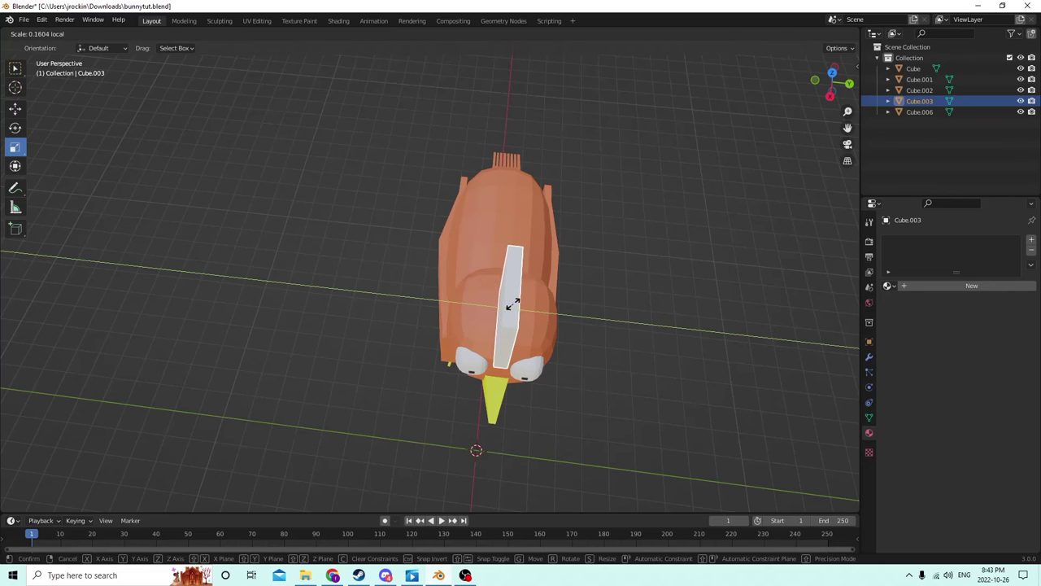
middle_drag(513, 302, 449, 271)
key(Tab)
scroll(394, 241, up, 3)
middle_drag(393, 241, 342, 207)
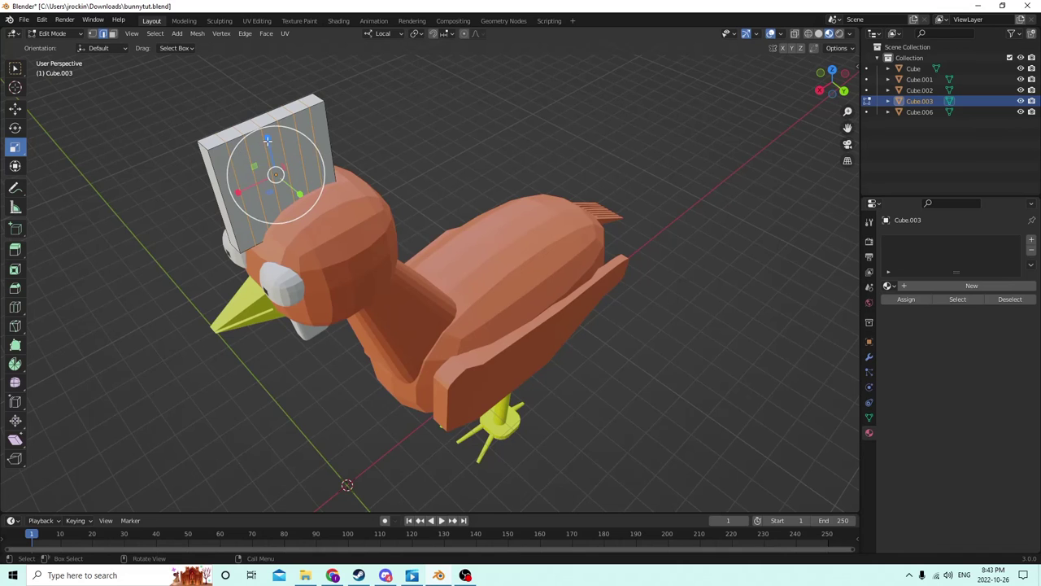
Step: Select alternating top edges of the crest slab and raise them along Z into points
middle_drag(267, 140, 205, 167)
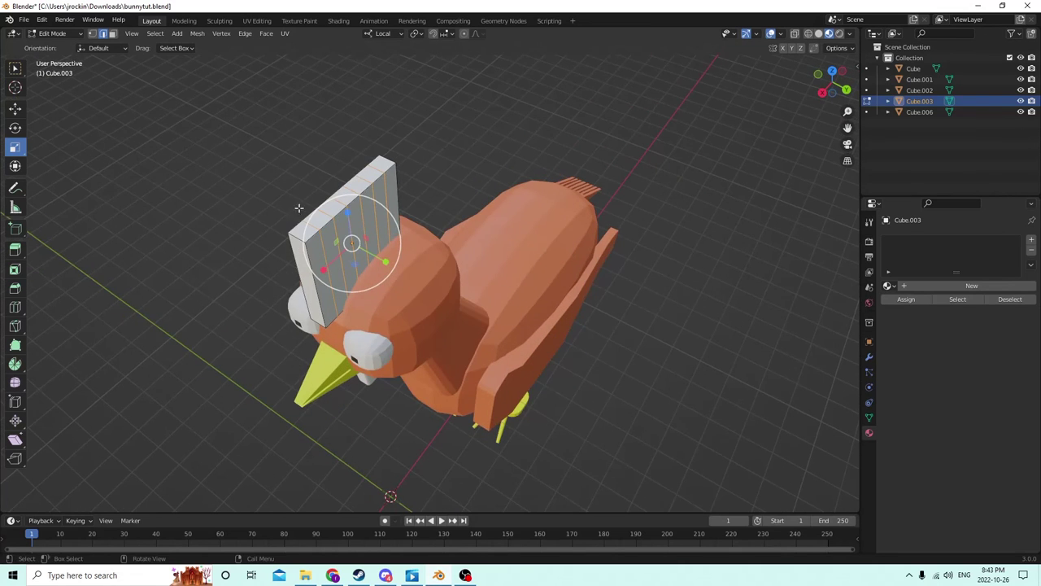
click(299, 208)
click(326, 231)
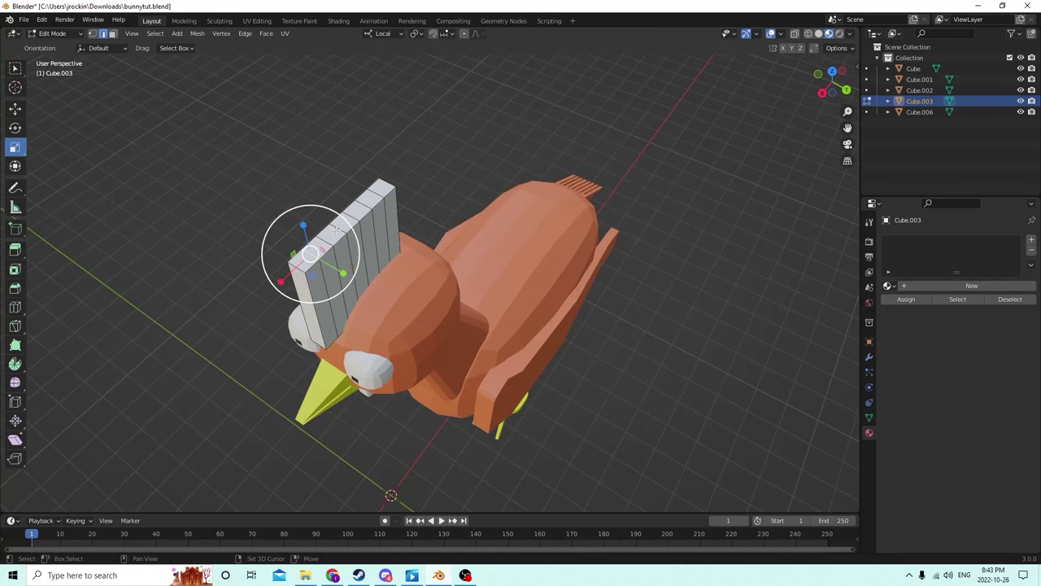
click(359, 211)
middle_drag(365, 205, 326, 197)
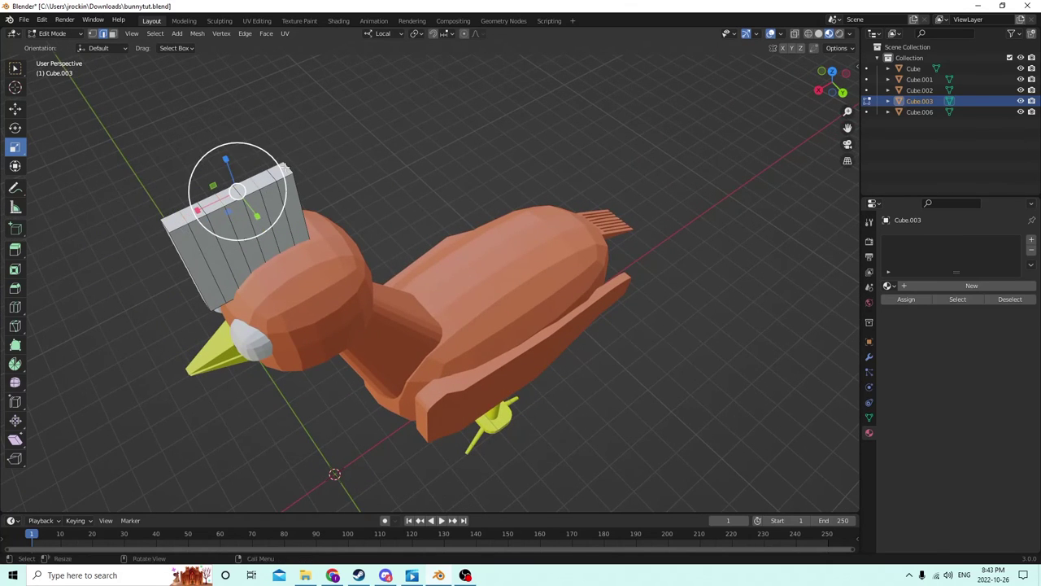
middle_drag(289, 168, 89, 75)
click(16, 111)
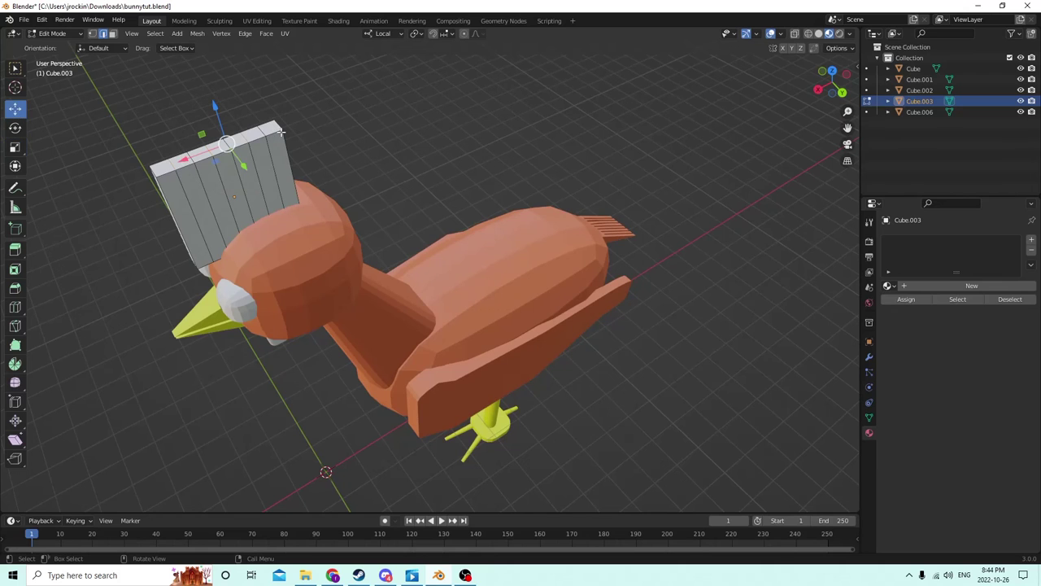
drag(216, 105, 218, 124)
middle_drag(218, 125, 239, 138)
Step: Raise the crest's left top edge to complete the zigzag
key(Tab)
key(Tab)
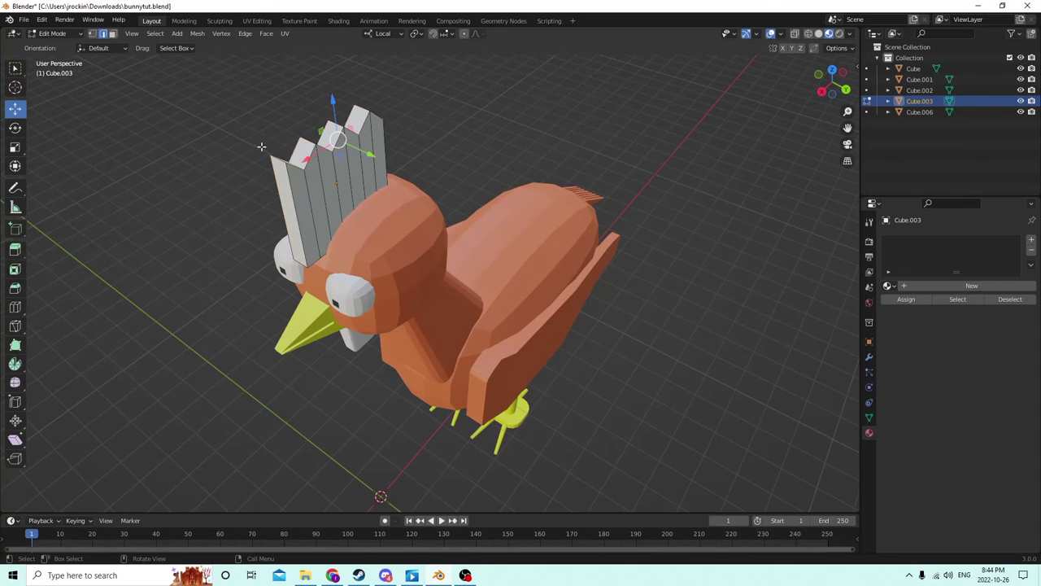
click(285, 154)
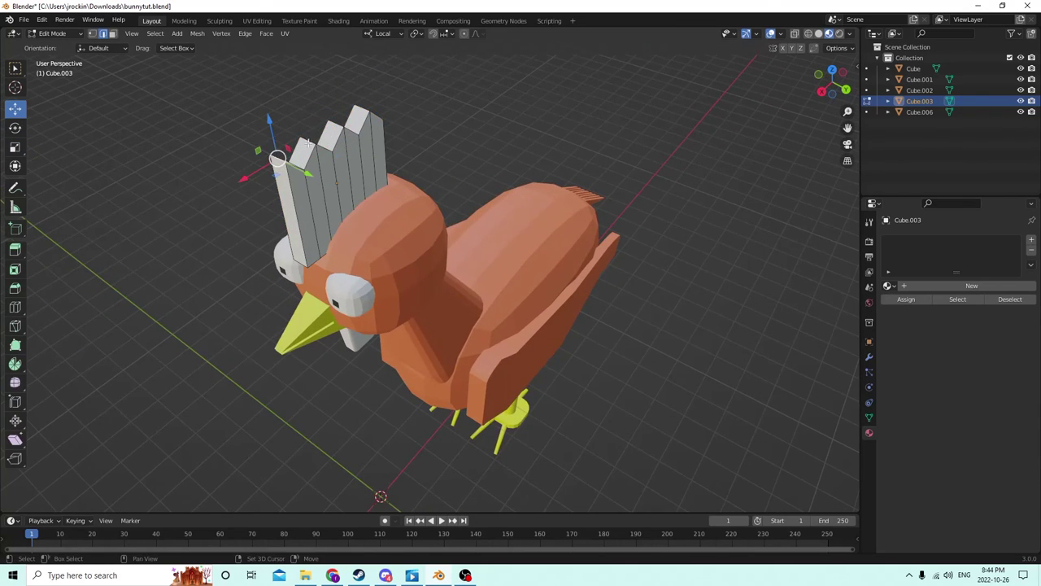
key(g)
click(351, 118)
middle_drag(364, 107, 305, 91)
Step: Bevel the crest's top edges with 4 segments at 0.0015 m width
key(ctrl+b)
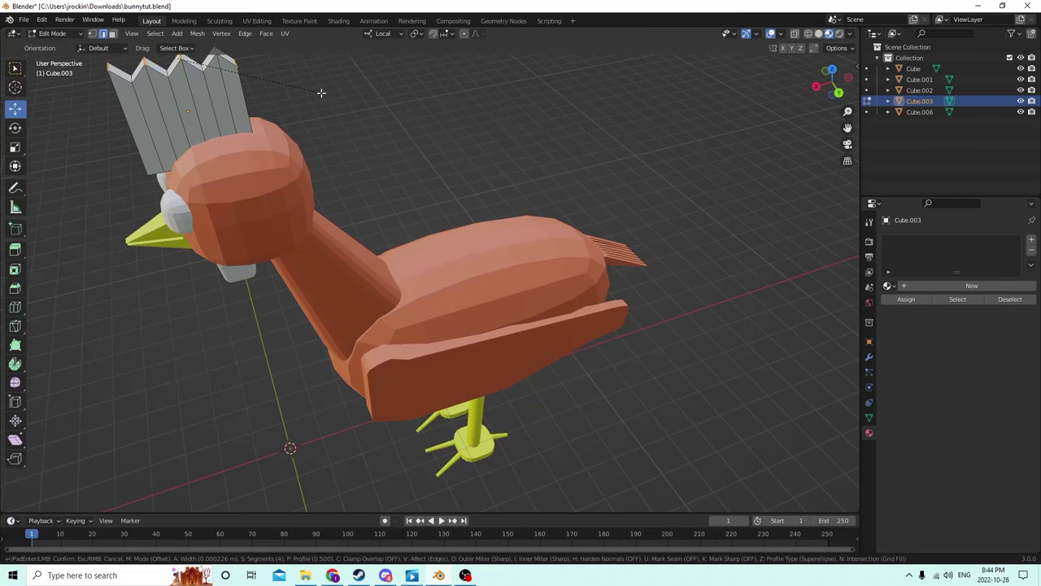
click(328, 92)
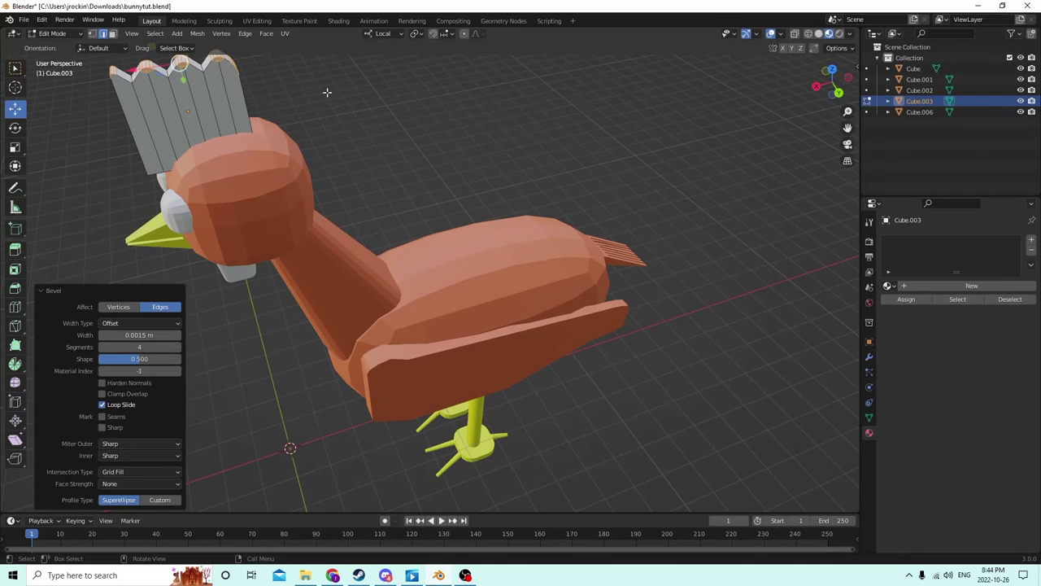
middle_drag(328, 92, 433, 142)
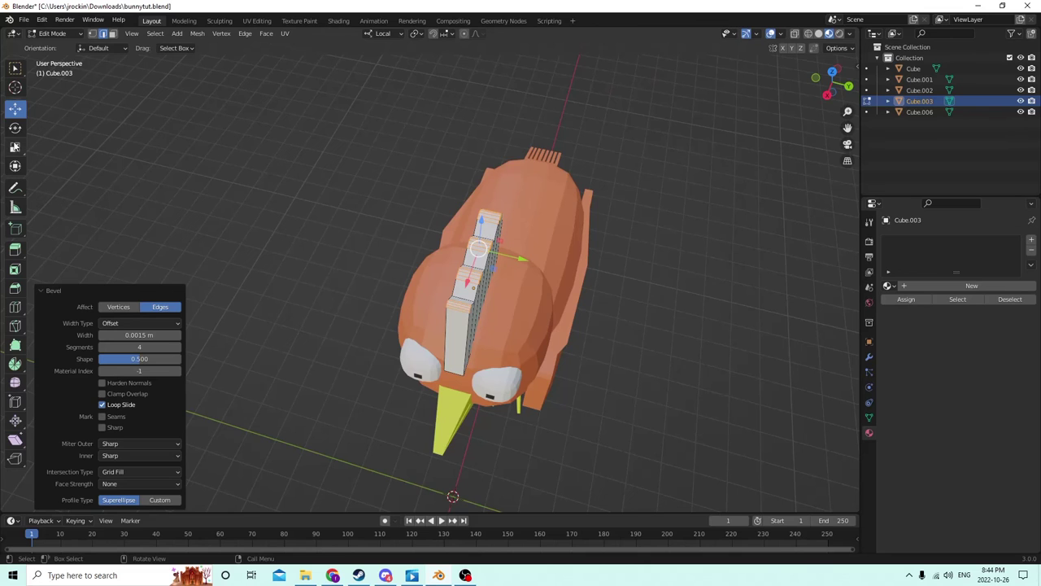
middle_drag(434, 268, 409, 262)
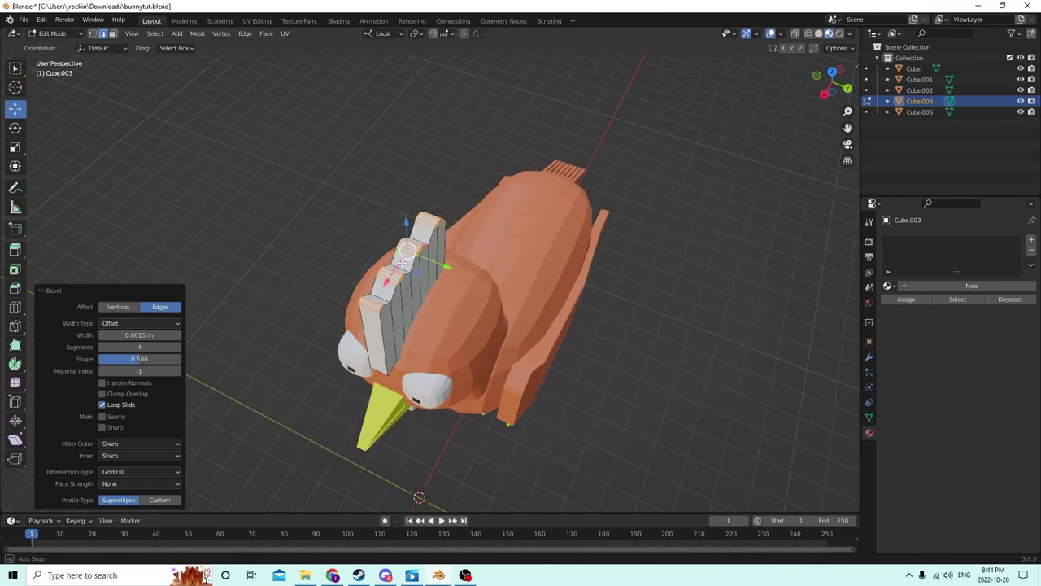
key(ctrl+z)
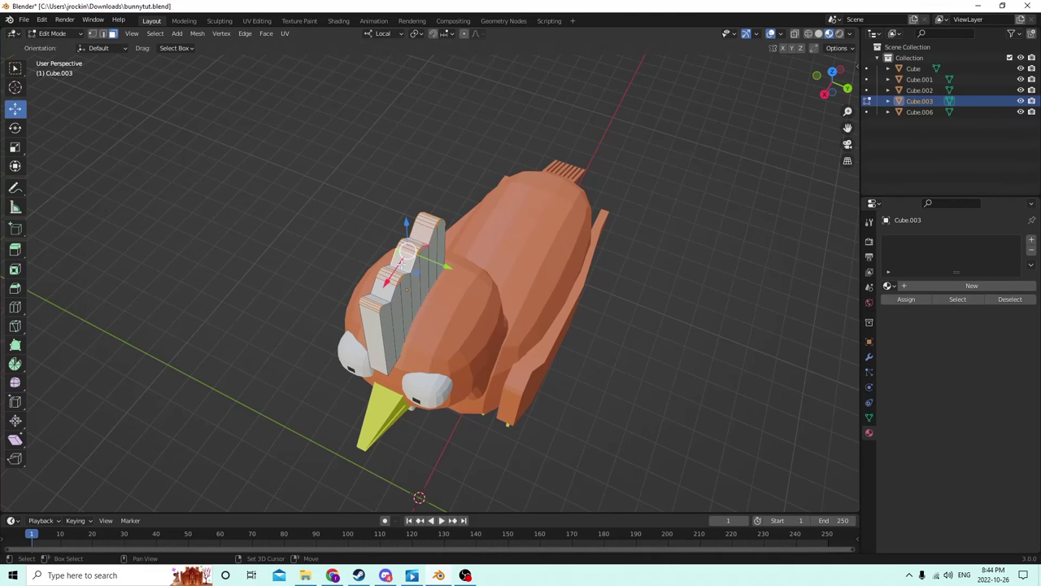
Step: Extend the selection along the crest's top and thin the crest along its depth
ctrl+click(382, 290)
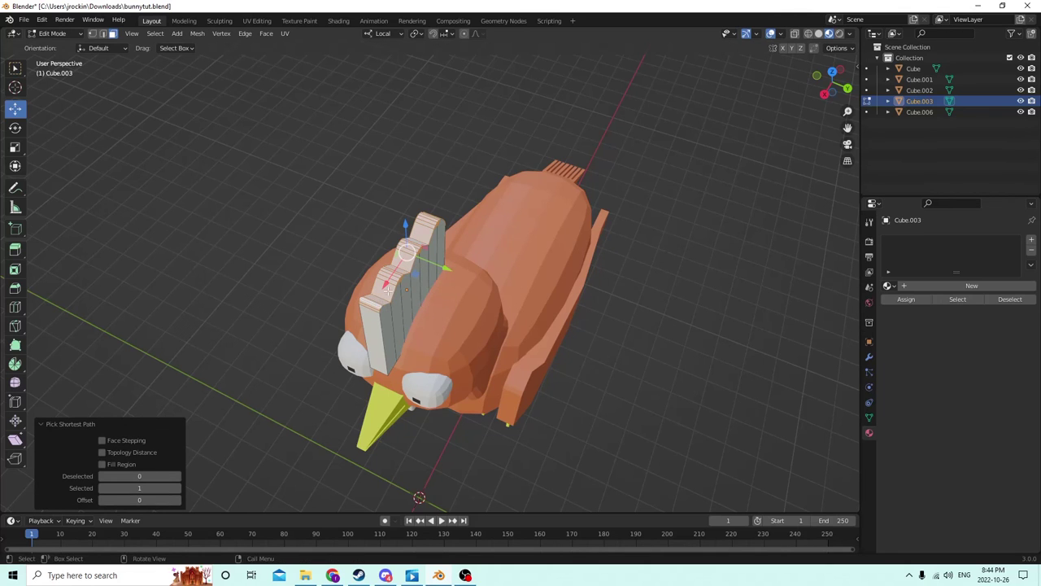
middle_drag(389, 290, 290, 228)
click(15, 147)
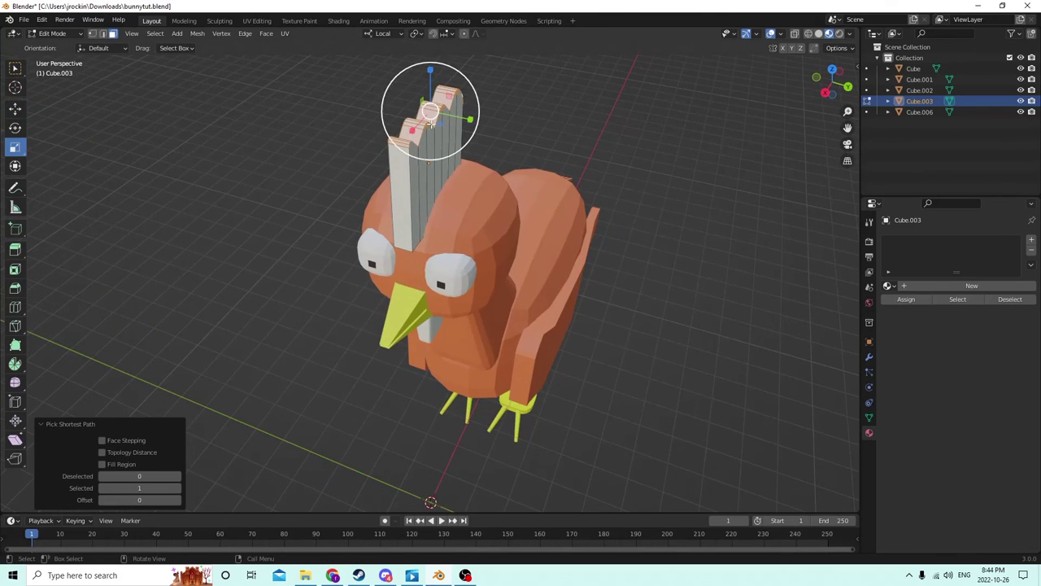
drag(471, 121, 445, 113)
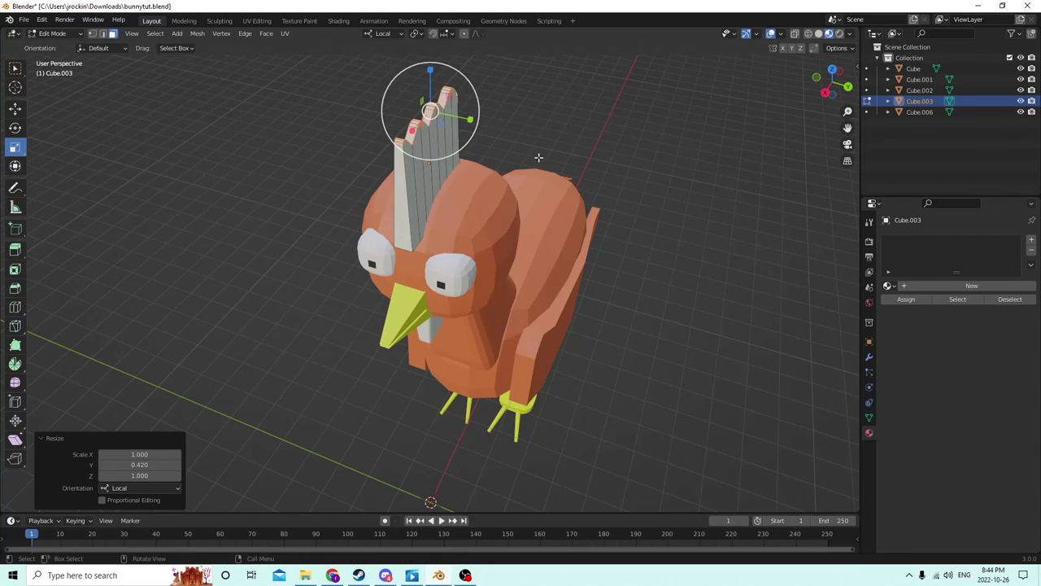
middle_drag(539, 157, 574, 121)
scroll(574, 122, up, 2)
scroll(572, 119, down, 2)
scroll(577, 126, up, 1)
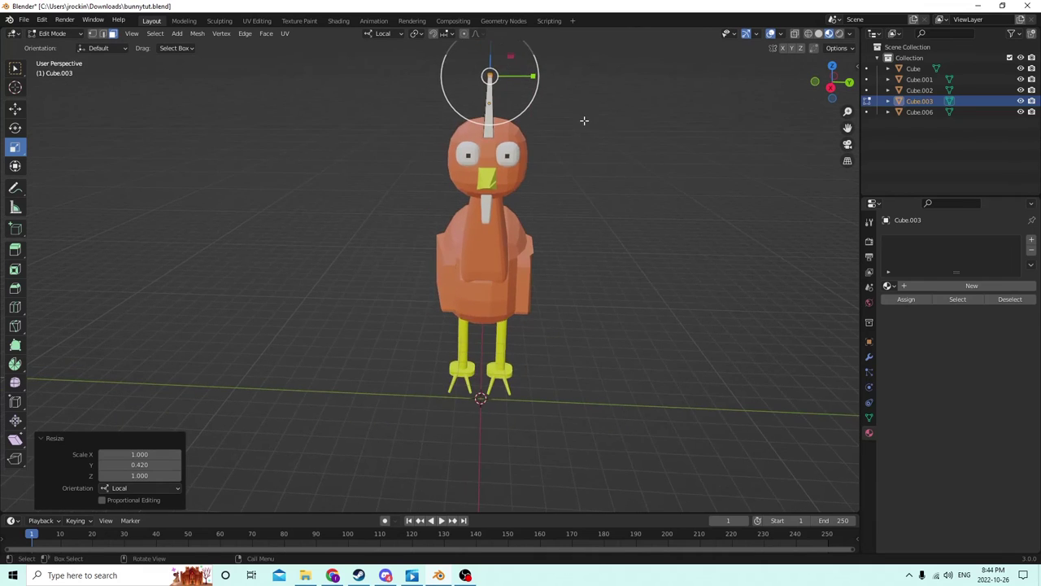
scroll(579, 125, down, 2)
Step: In Object Mode, scale the crest's height to 0.747 and nudge it into place
key(Tab)
middle_drag(546, 113, 502, 75)
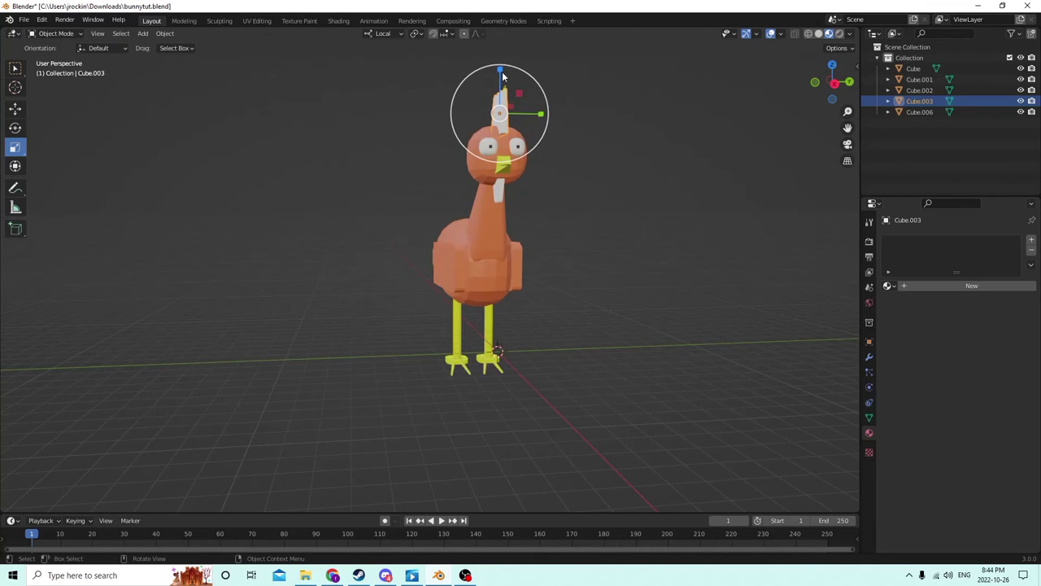
drag(502, 75, 500, 89)
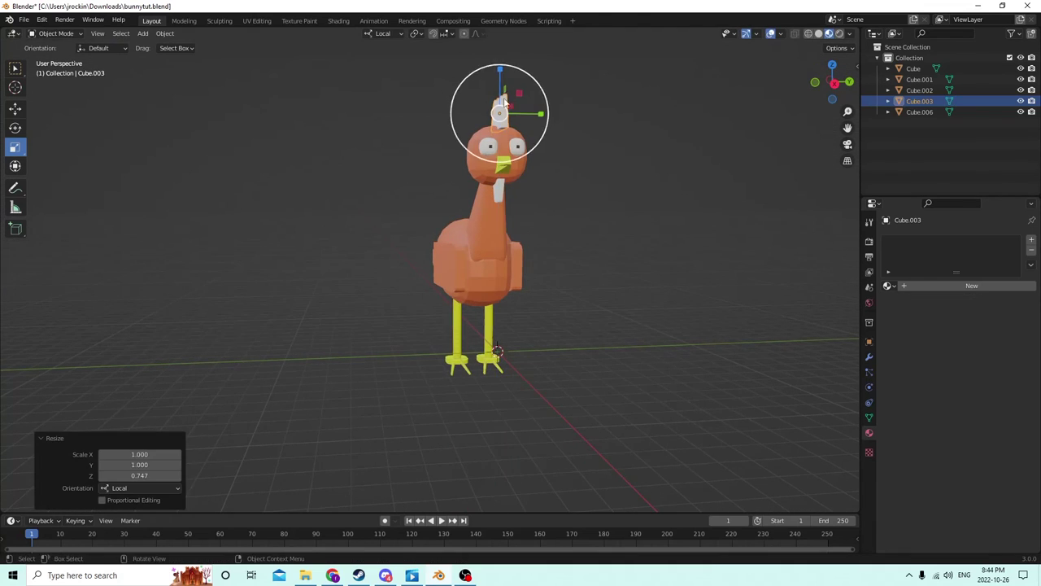
middle_drag(501, 90, 369, 126)
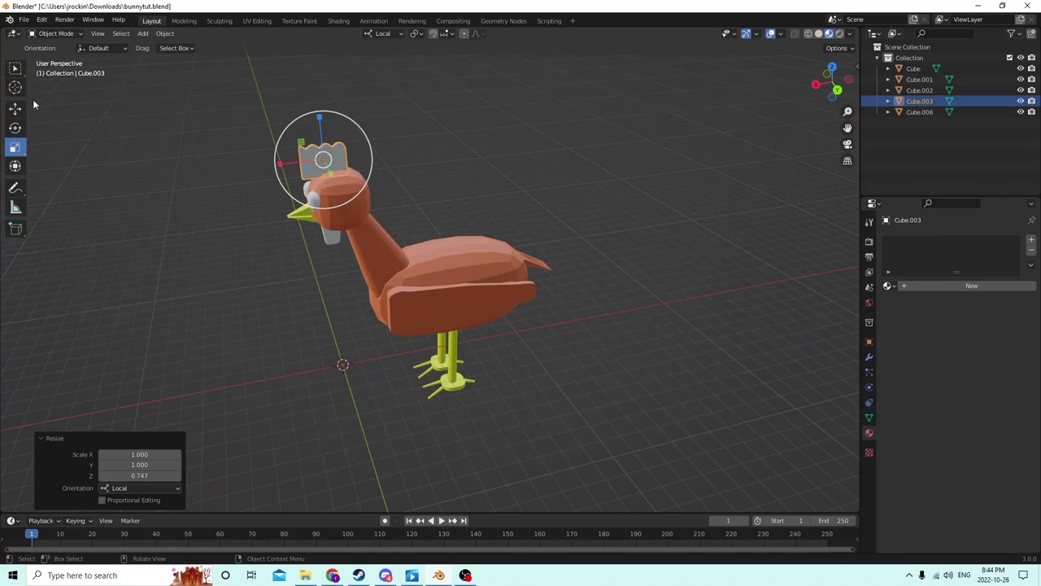
click(14, 110)
drag(283, 163, 286, 163)
middle_drag(286, 162, 318, 159)
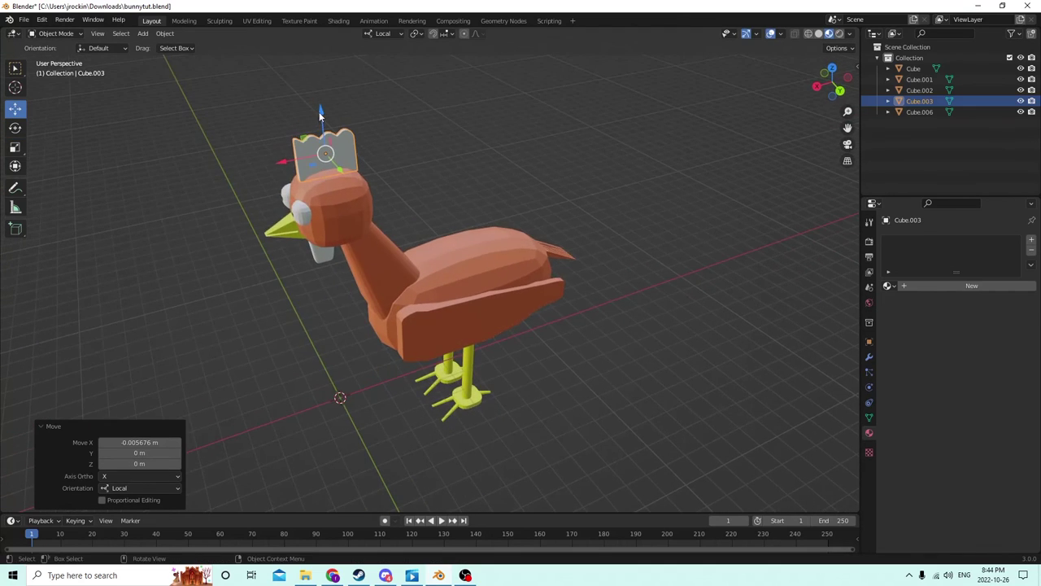
mouse_move(320, 116)
mouse_down()
mouse_move(320, 69)
mouse_move(319, 115)
mouse_up()
middle_drag(320, 114, 445, 121)
scroll(430, 104, down, 4)
Step: Orbit around the bird to inspect the crest from higher and lower views
key(Tab)
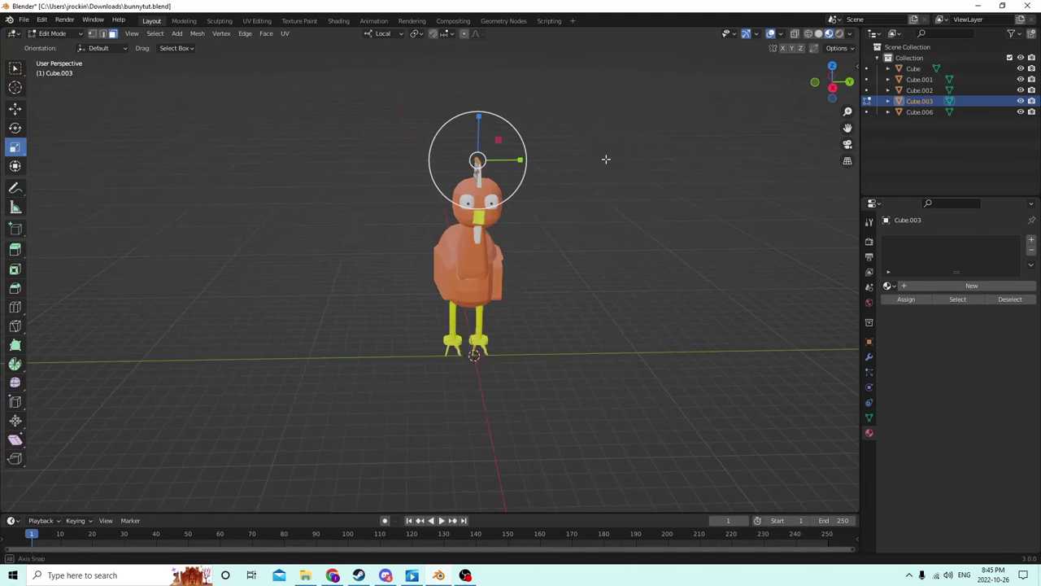
middle_drag(605, 159, 539, 163)
scroll(533, 161, up, 4)
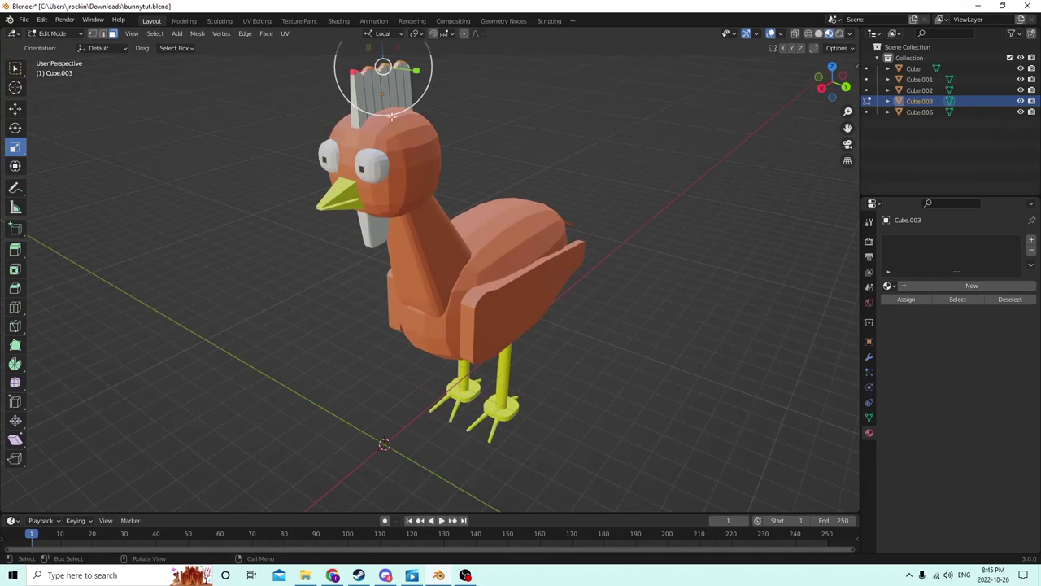
middle_drag(349, 87, 370, 130)
key(Tab)
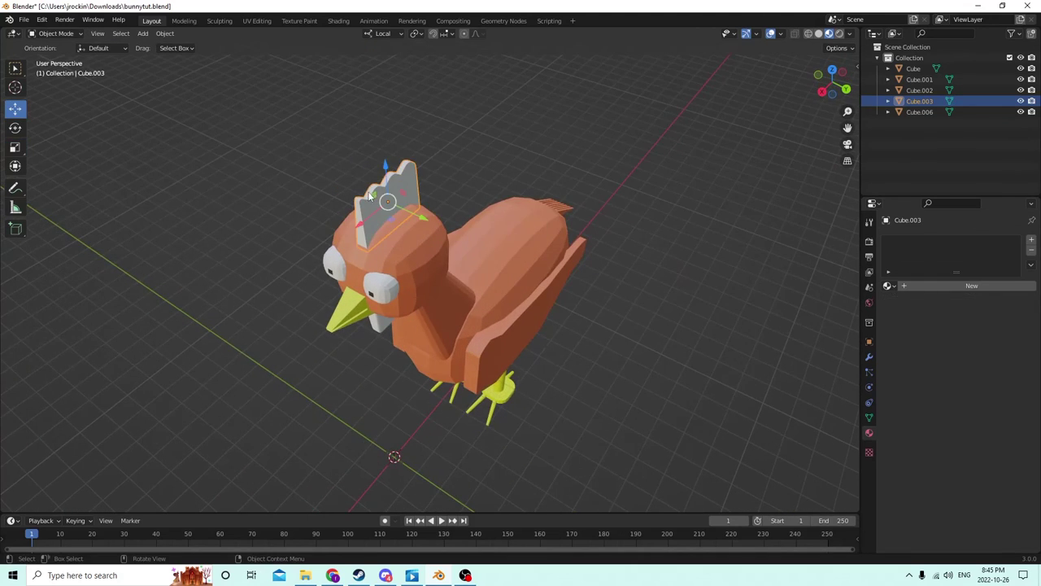
middle_drag(368, 196, 419, 215)
Step: Lower the crest's front-most point by about 0.0033 m, returning to Object Mode
key(Tab)
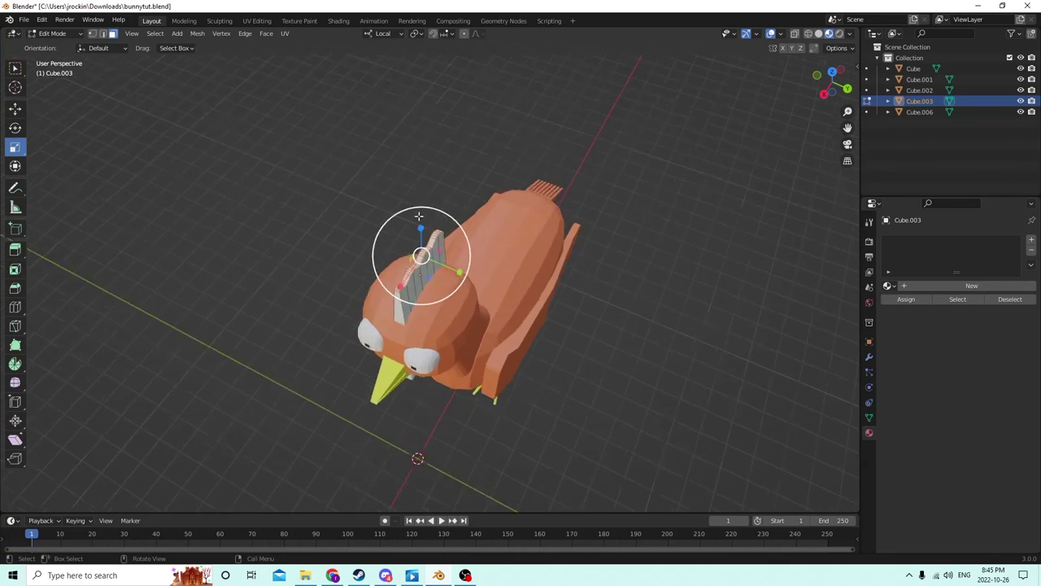
scroll(418, 213, up, 3)
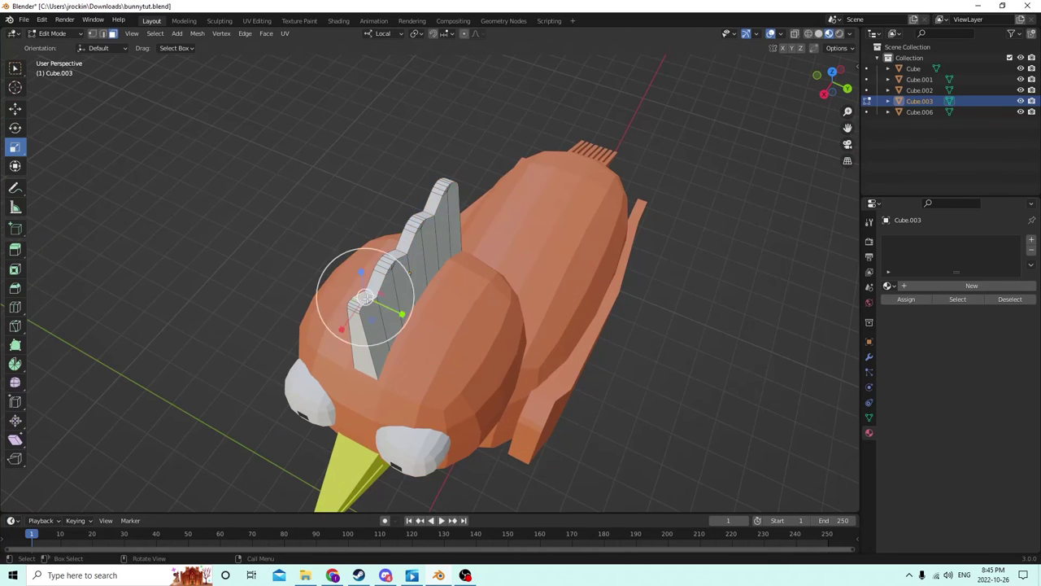
ctrl+click(351, 308)
middle_drag(352, 307, 343, 279)
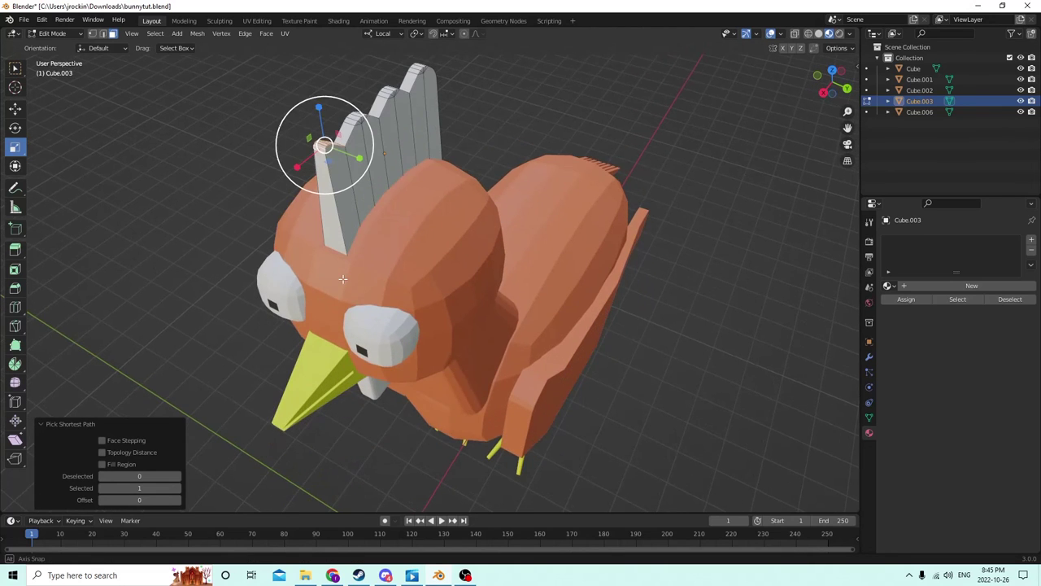
click(15, 110)
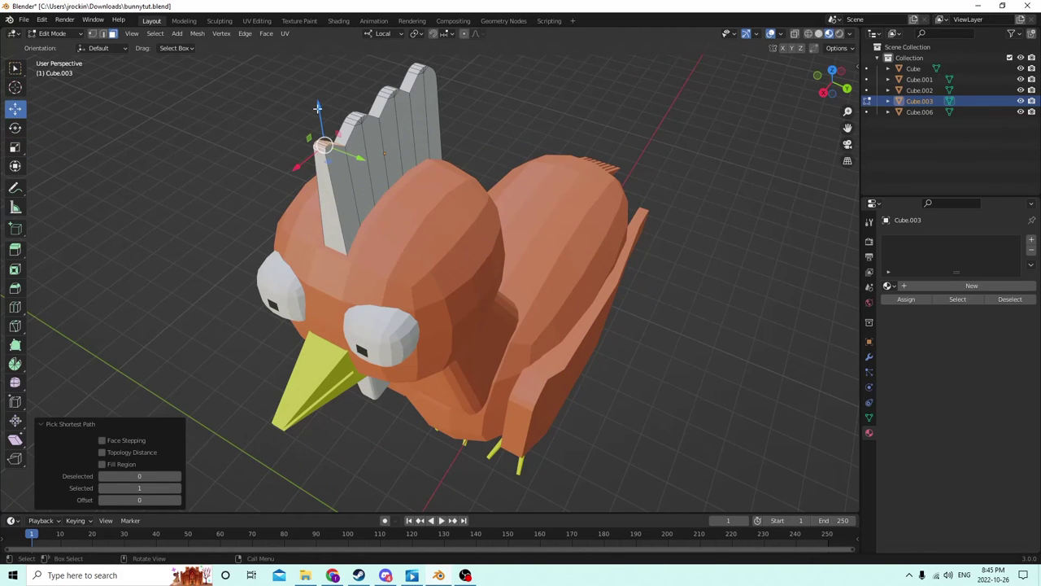
drag(317, 107, 326, 138)
middle_drag(325, 138, 311, 82)
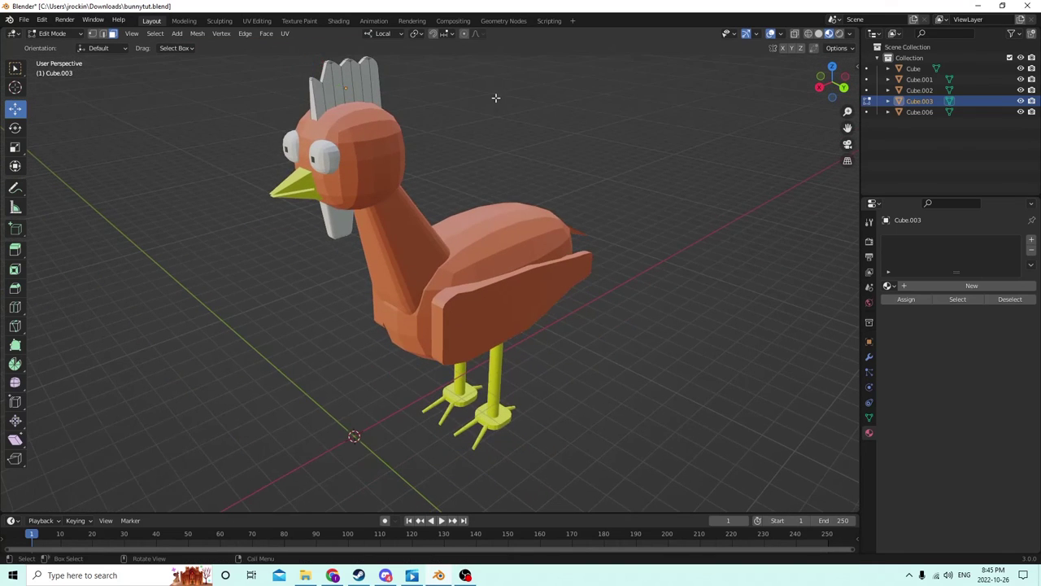
middle_drag(495, 98, 513, 112)
key(Tab)
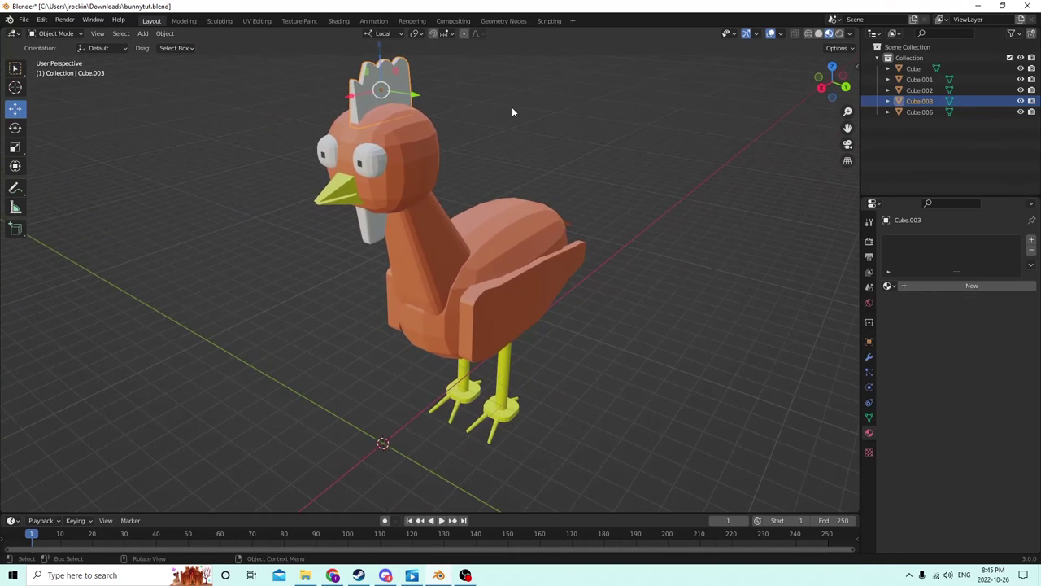
Step: Join the wattle and crest into the bird's body mesh
click(396, 148)
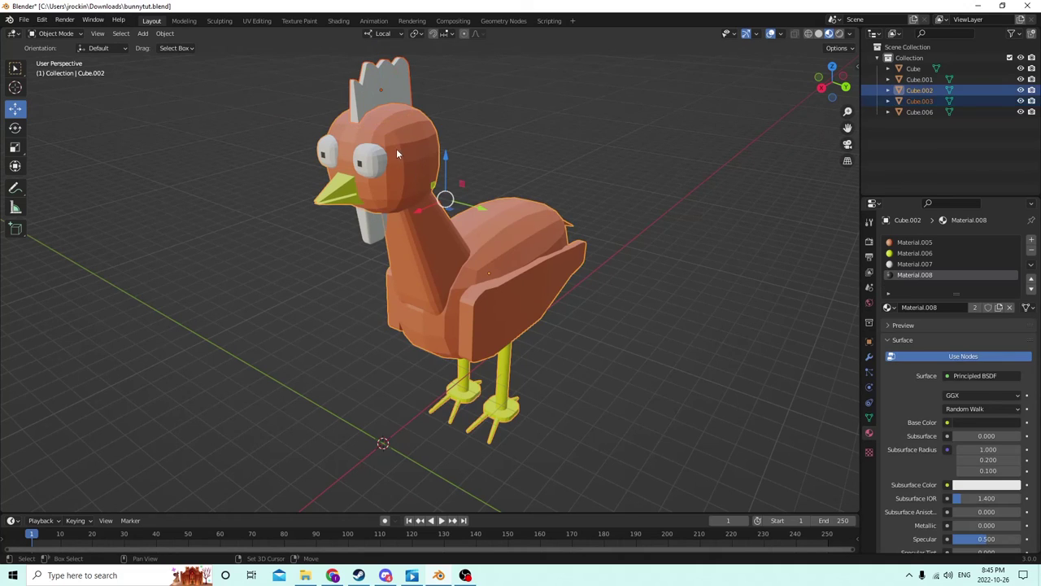
click(376, 219)
click(388, 131)
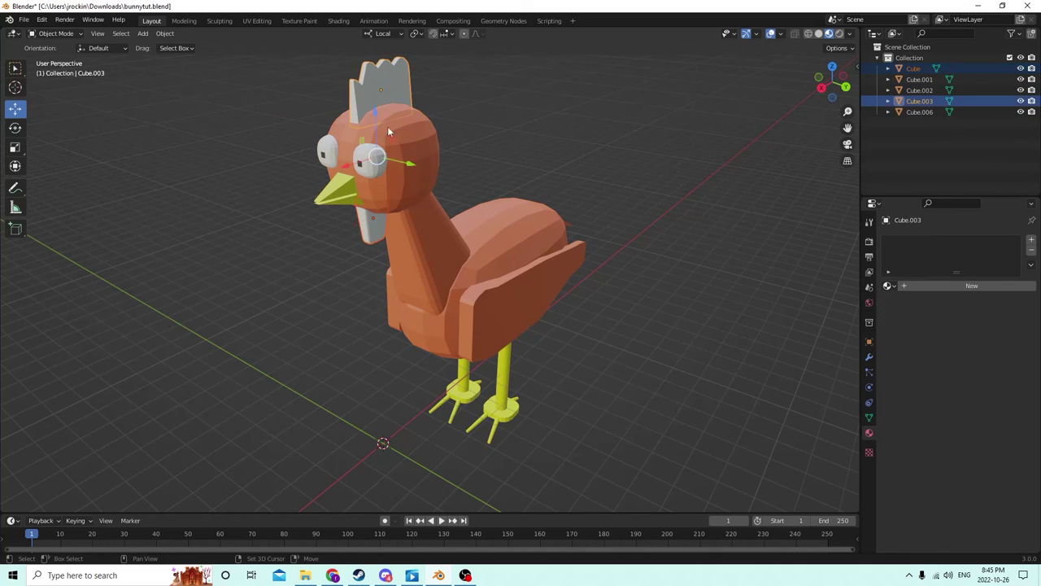
click(398, 155)
key(ctrl+j)
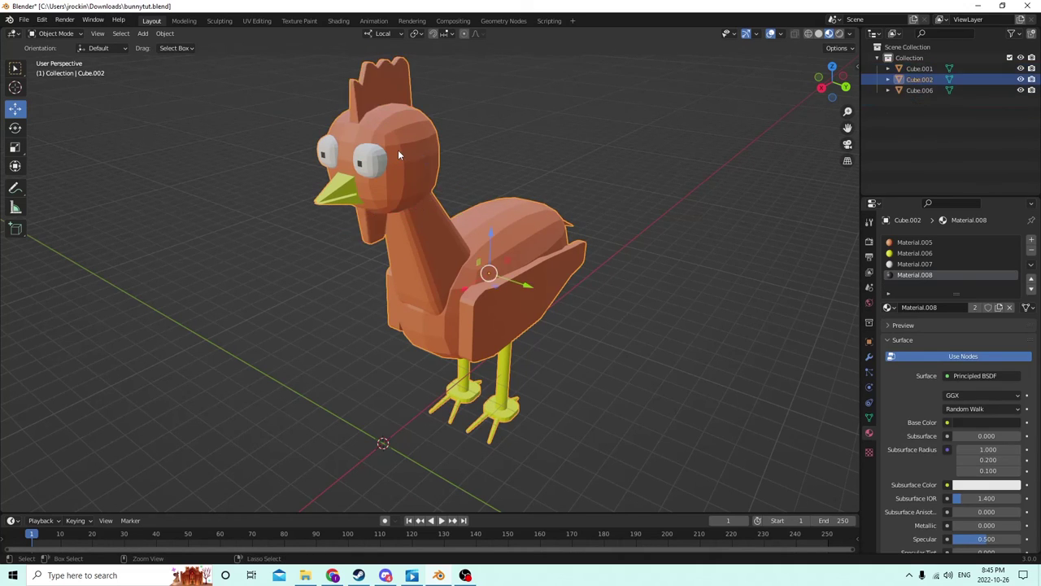
middle_drag(398, 150, 459, 144)
Step: Create a red Material.009 in a new slot and assign it to the comb and wattle
key(Tab)
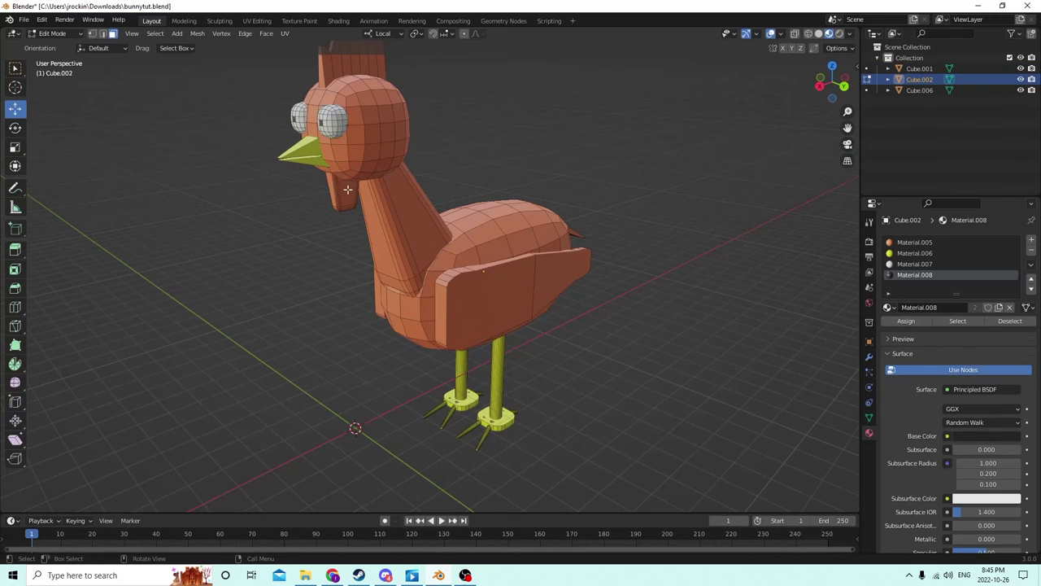
key(l)
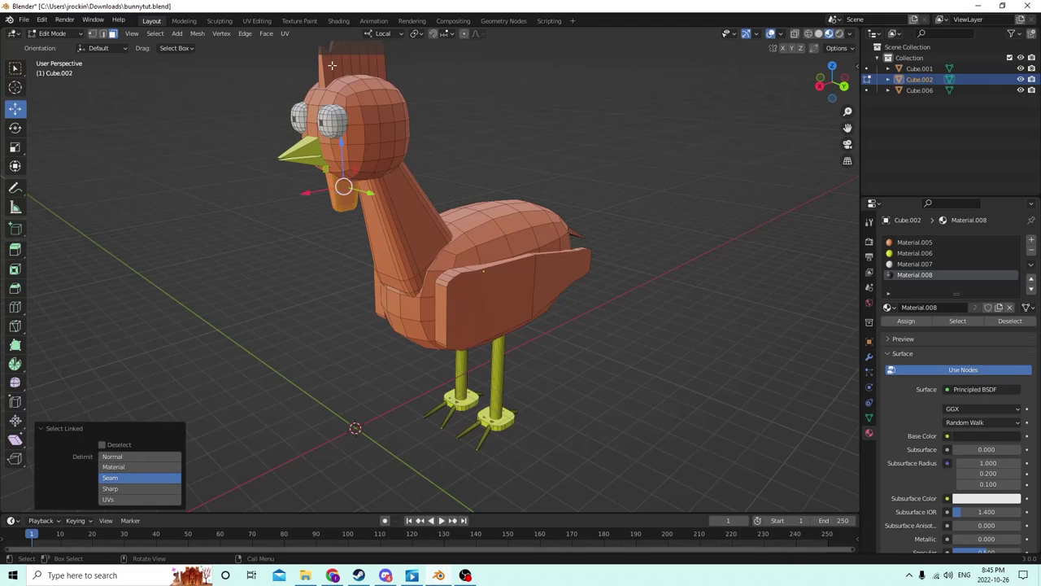
key(l)
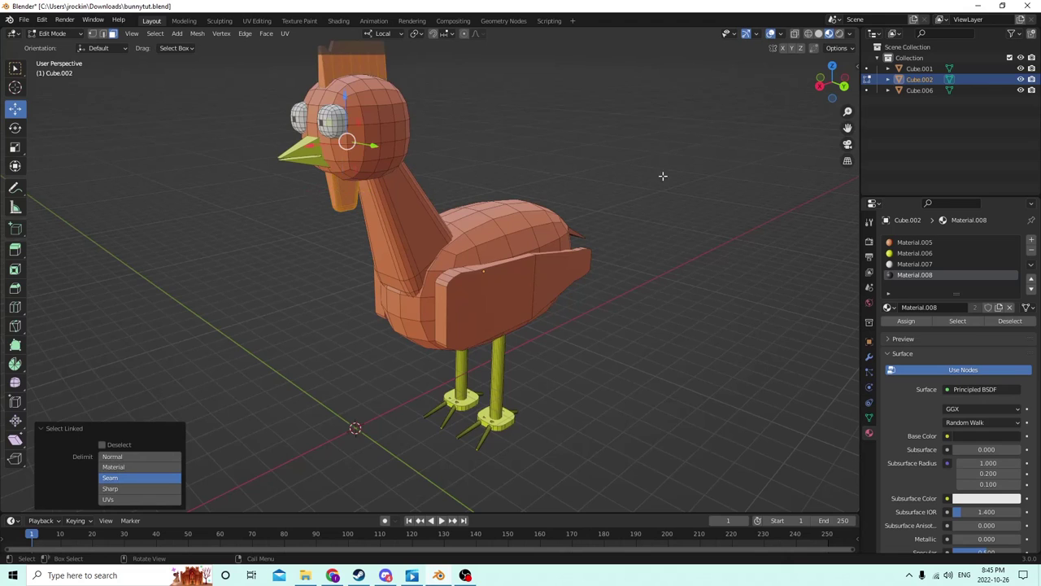
click(1031, 240)
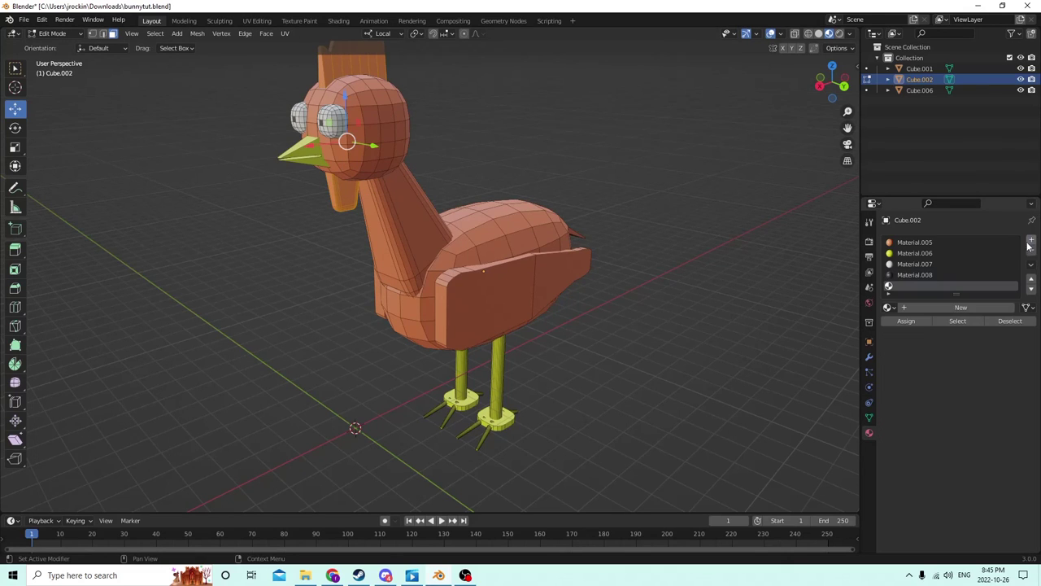
click(922, 306)
click(968, 438)
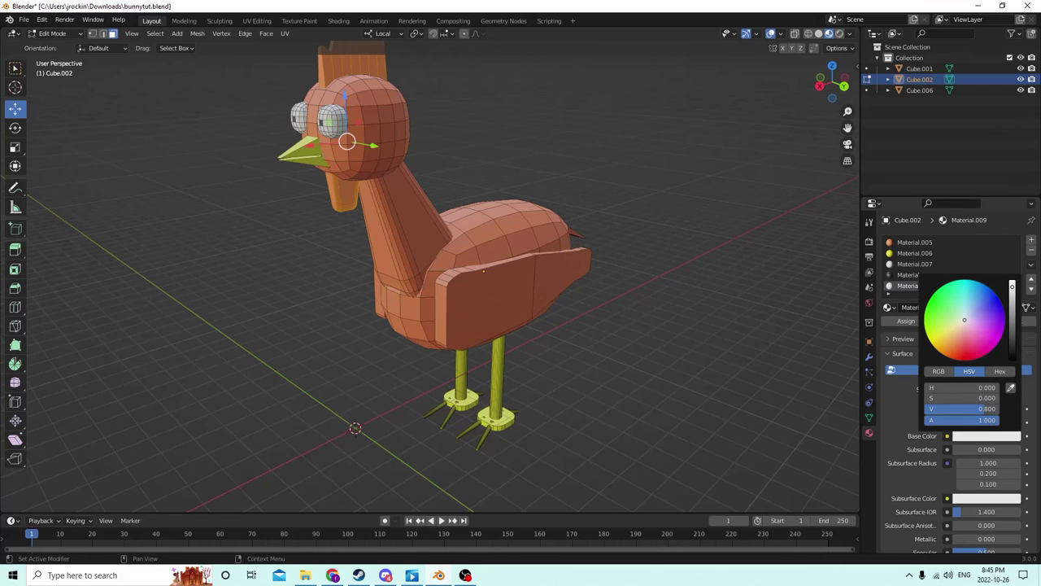
drag(964, 320, 966, 354)
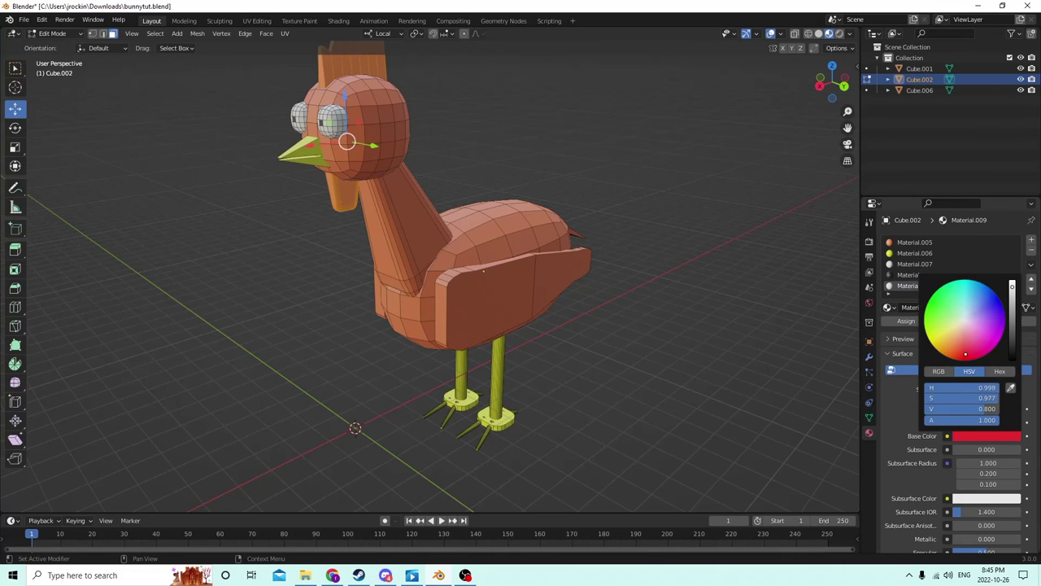
click(902, 320)
middle_drag(735, 332, 631, 315)
key(Tab)
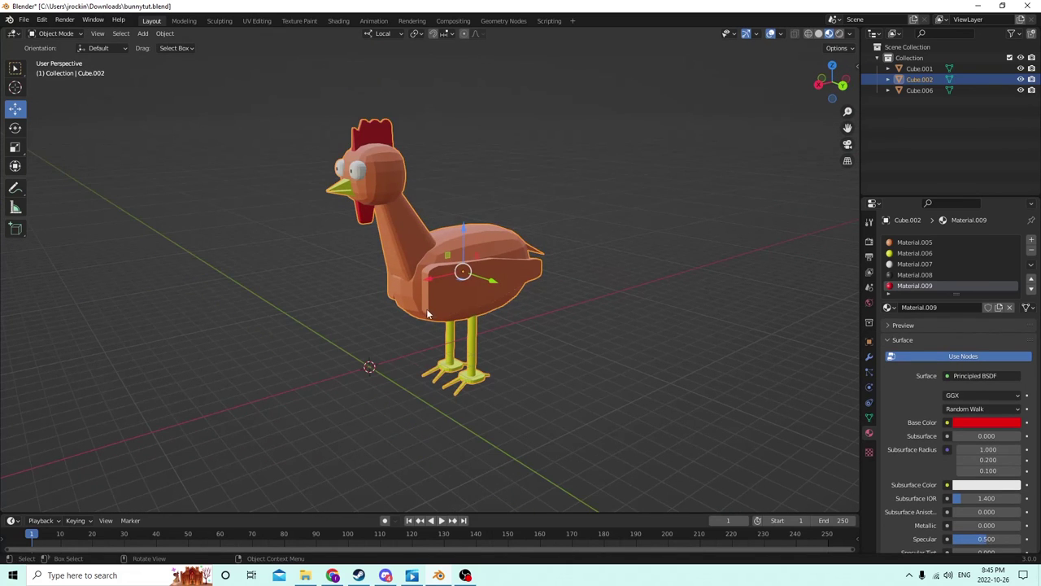
Step: Dismiss the Chrome notification and bring the other bird and bunny into view
scroll(629, 315, down, 6)
mouse_move(396, 349)
middle_down()
mouse_move(371, 353)
mouse_move(382, 358)
middle_up()
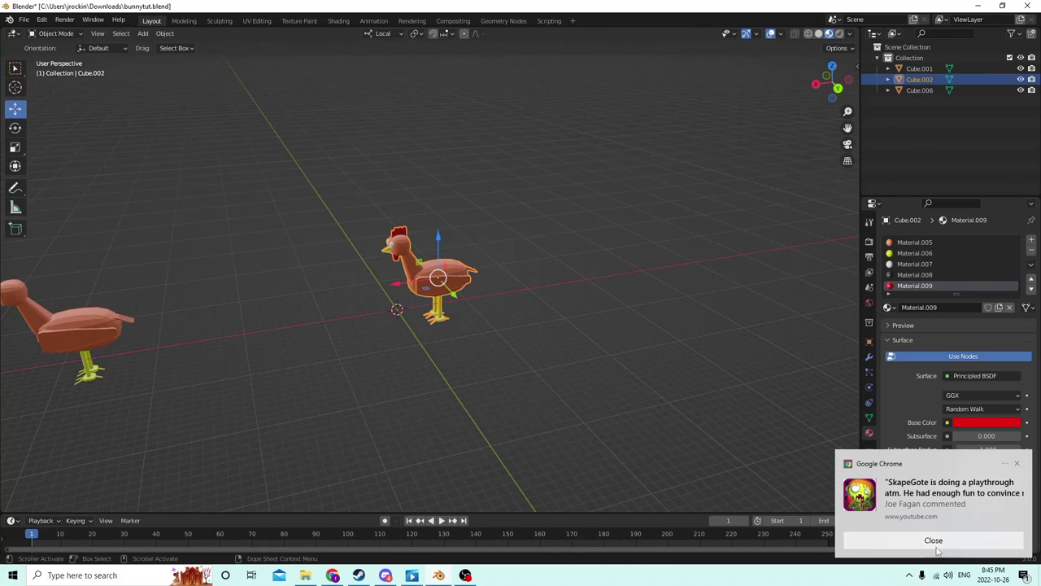
click(942, 538)
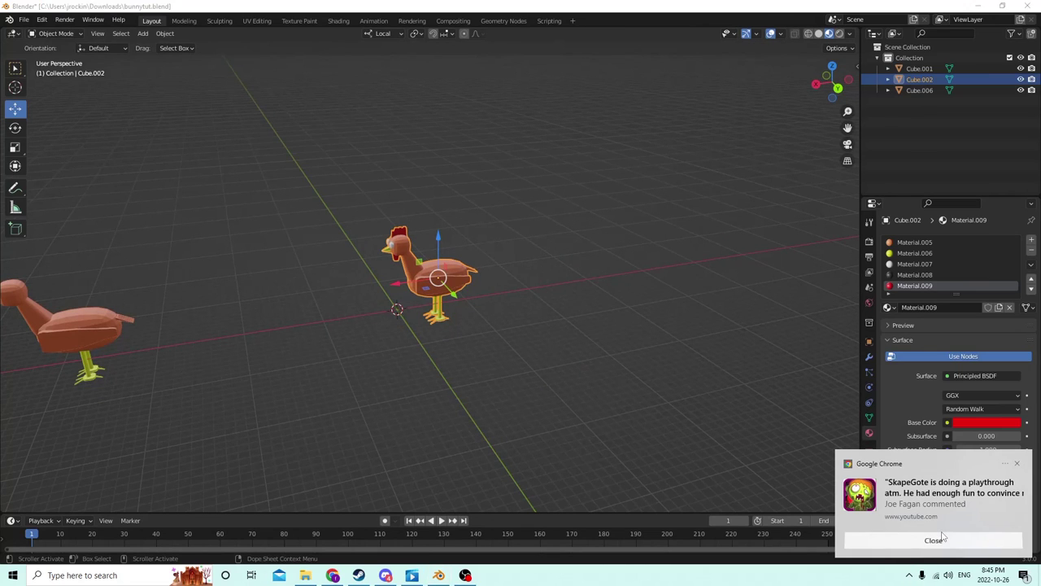
middle_drag(360, 421, 208, 315)
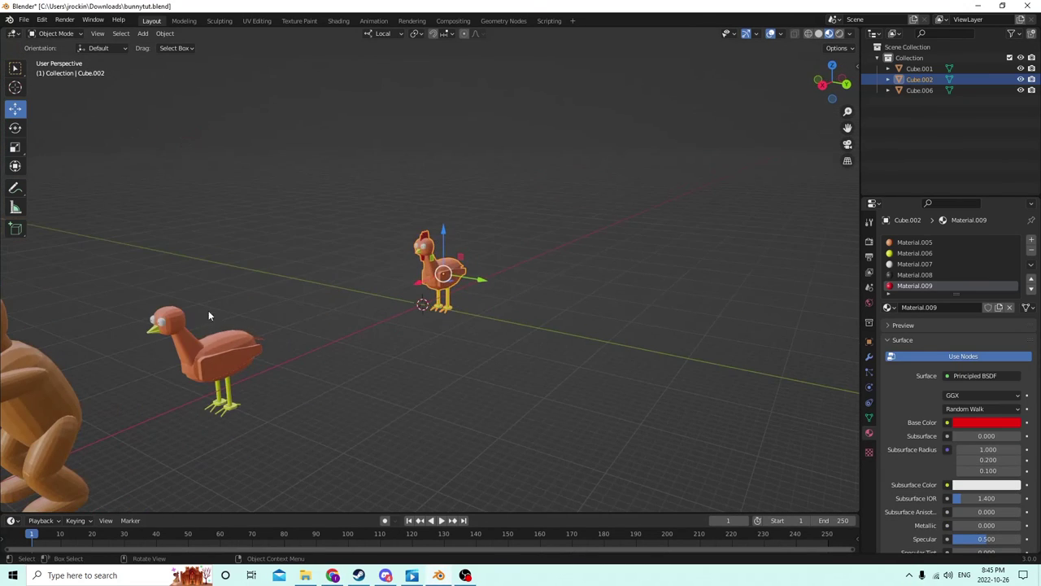
Step: Move the plain second bird (Cube.001) to stand beside the rooster
click(217, 360)
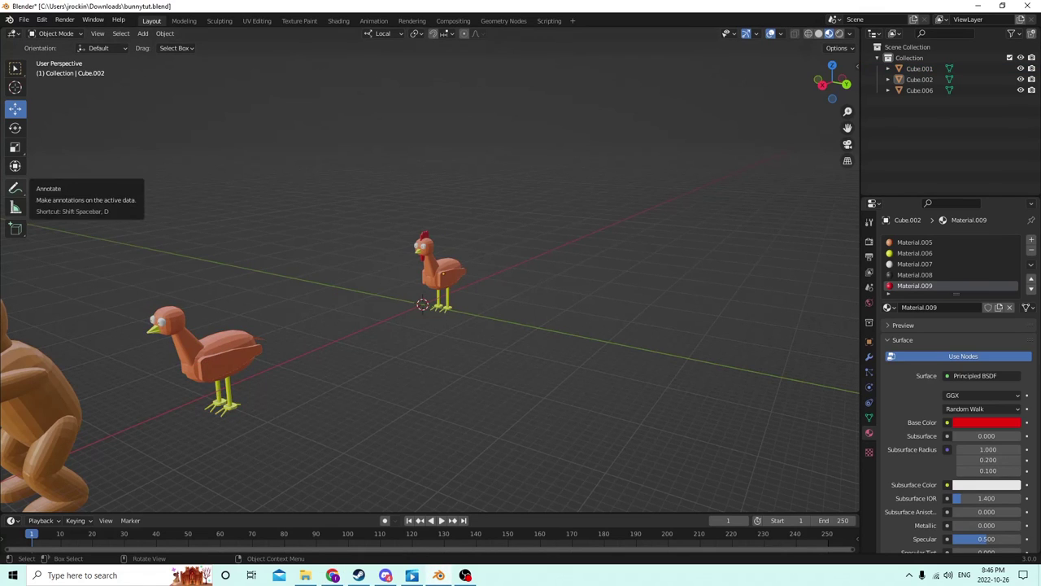
middle_drag(196, 388, 92, 383)
click(223, 374)
drag(68, 379, 305, 323)
drag(66, 388, 399, 286)
middle_drag(398, 286, 485, 298)
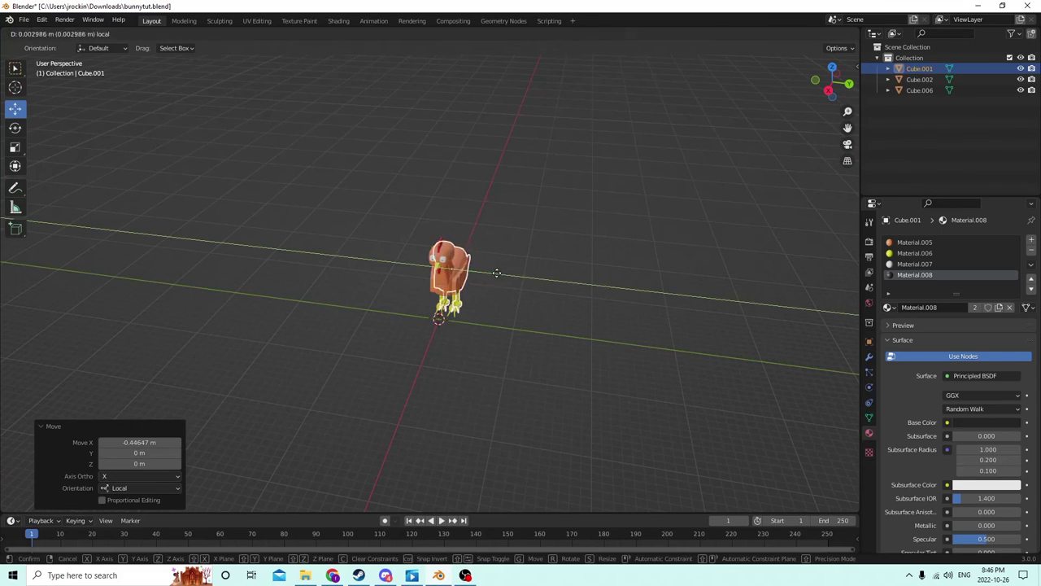
drag(494, 274, 549, 281)
middle_drag(549, 280, 457, 326)
drag(457, 326, 445, 325)
scroll(382, 308, down, 5)
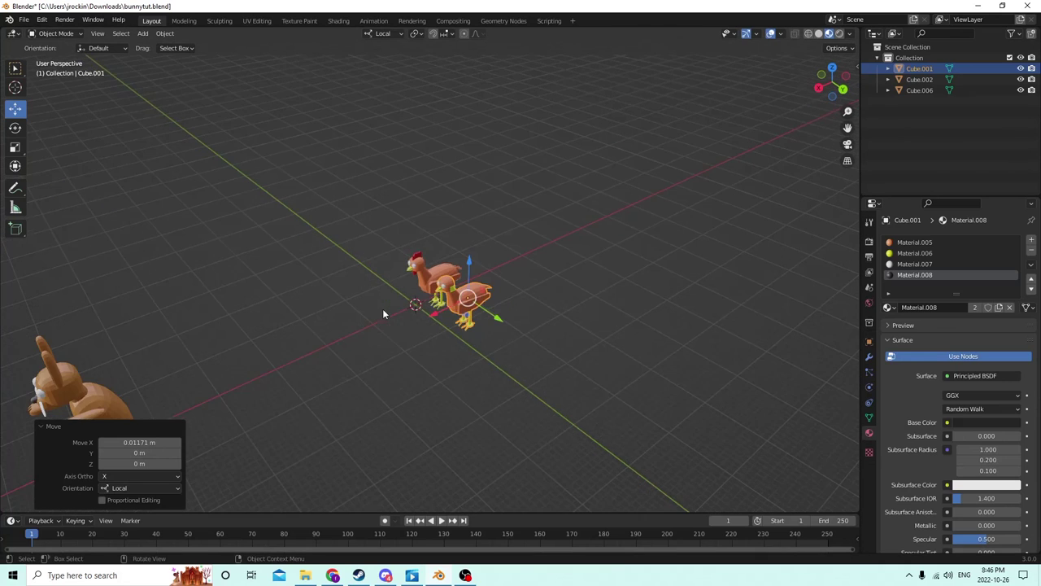
Step: Move the bunny (Cube.006) to stand just right of the two birds
click(89, 370)
middle_drag(89, 370, 24, 286)
drag(15, 304, 383, 209)
middle_drag(382, 209, 261, 243)
middle_drag(439, 210, 550, 216)
drag(549, 216, 564, 220)
mouse_move(564, 220)
middle_down()
mouse_move(541, 199)
mouse_move(552, 198)
mouse_move(551, 218)
middle_up()
drag(552, 218, 674, 245)
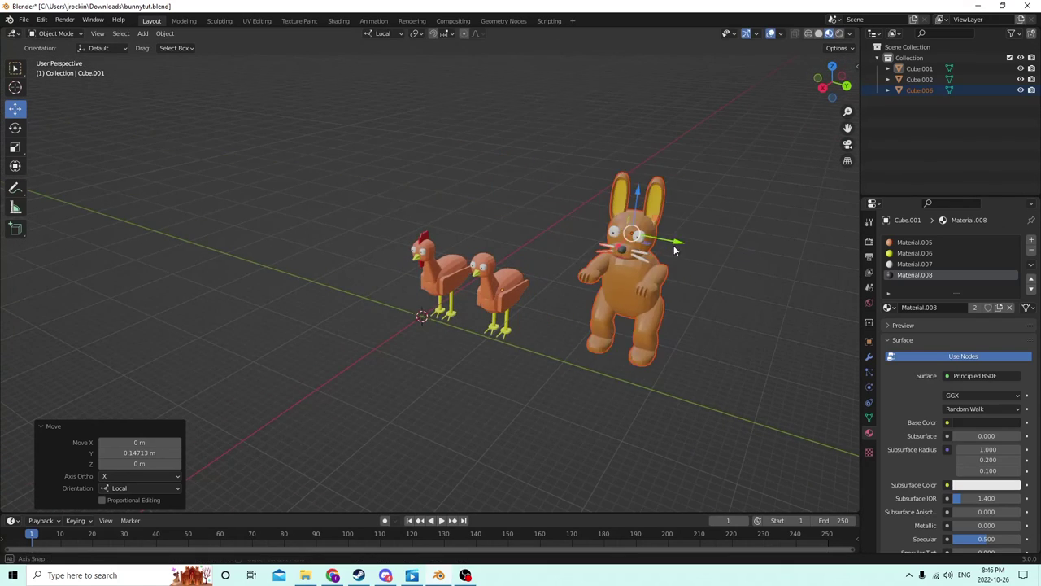
middle_drag(673, 245, 552, 232)
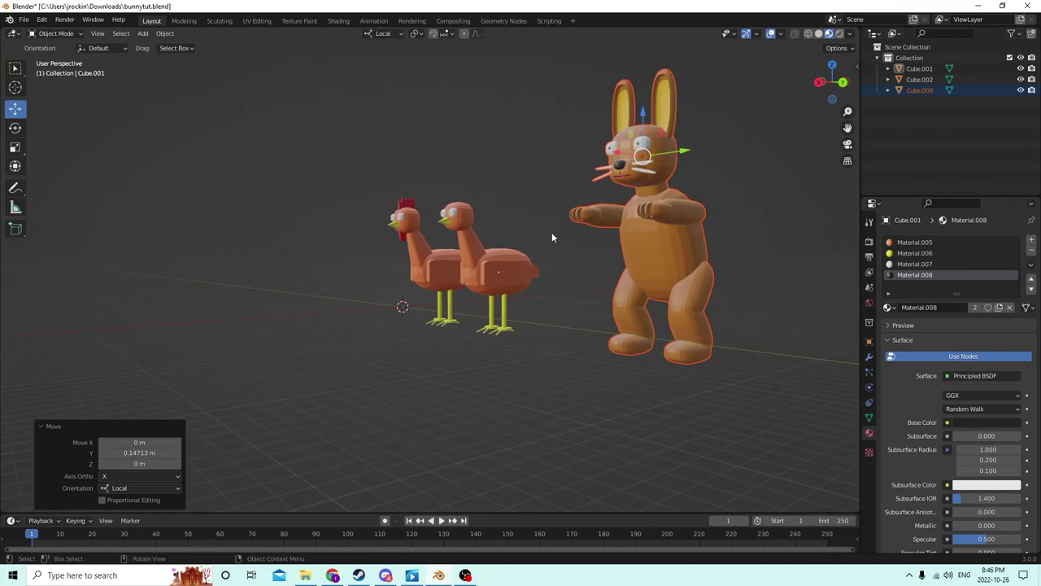
click(554, 291)
mouse_move(554, 291)
middle_down()
mouse_move(621, 319)
mouse_move(557, 297)
mouse_move(509, 310)
mouse_move(509, 283)
mouse_move(555, 312)
mouse_move(619, 318)
mouse_move(551, 306)
middle_up()
scroll(533, 306, up, 2)
scroll(531, 299, up, 4)
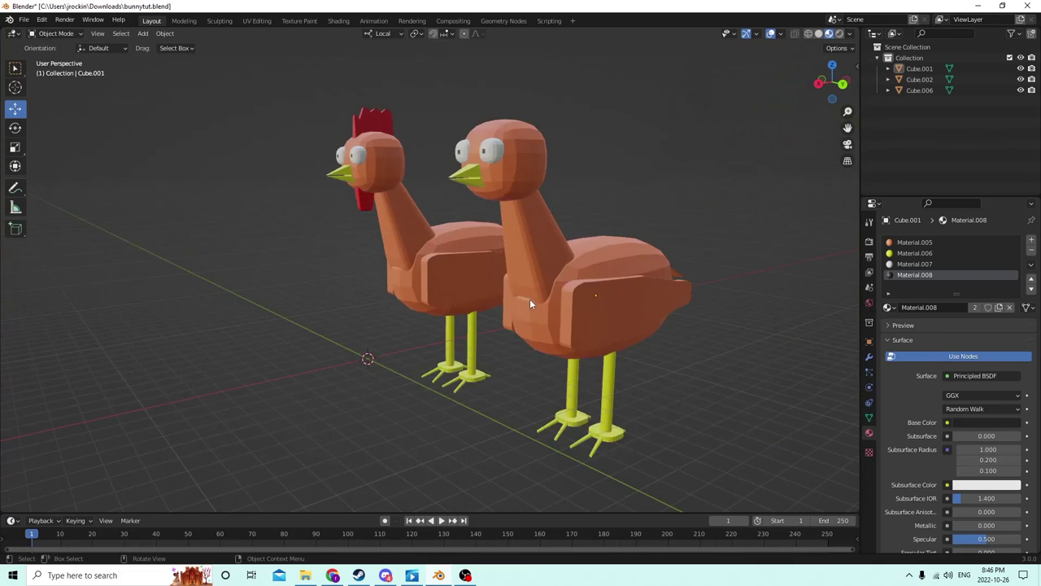
scroll(529, 299, down, 4)
scroll(529, 300, up, 2)
scroll(529, 300, up, 3)
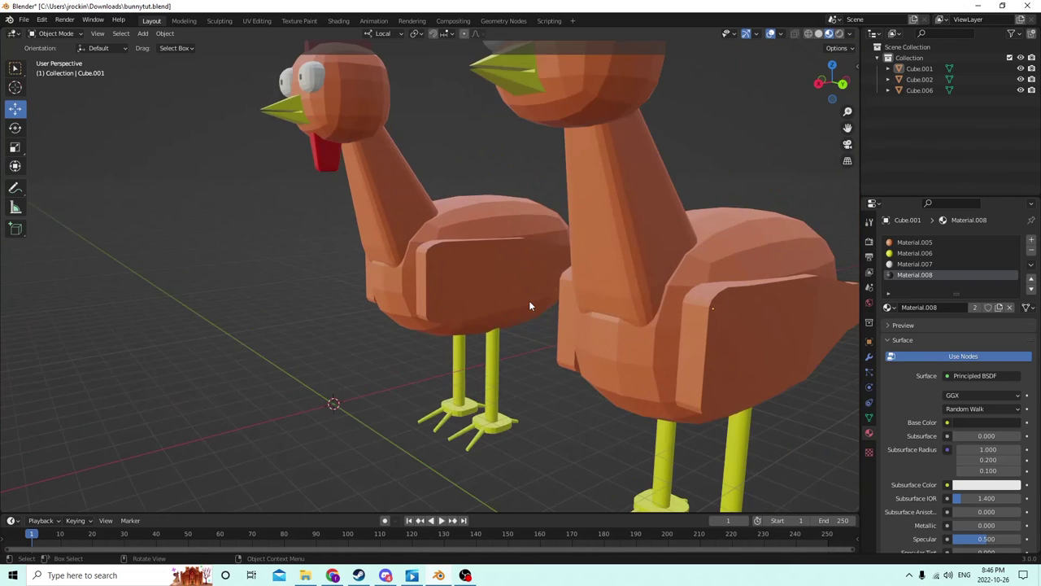
scroll(529, 301, down, 5)
scroll(529, 307, down, 2)
scroll(530, 317, up, 5)
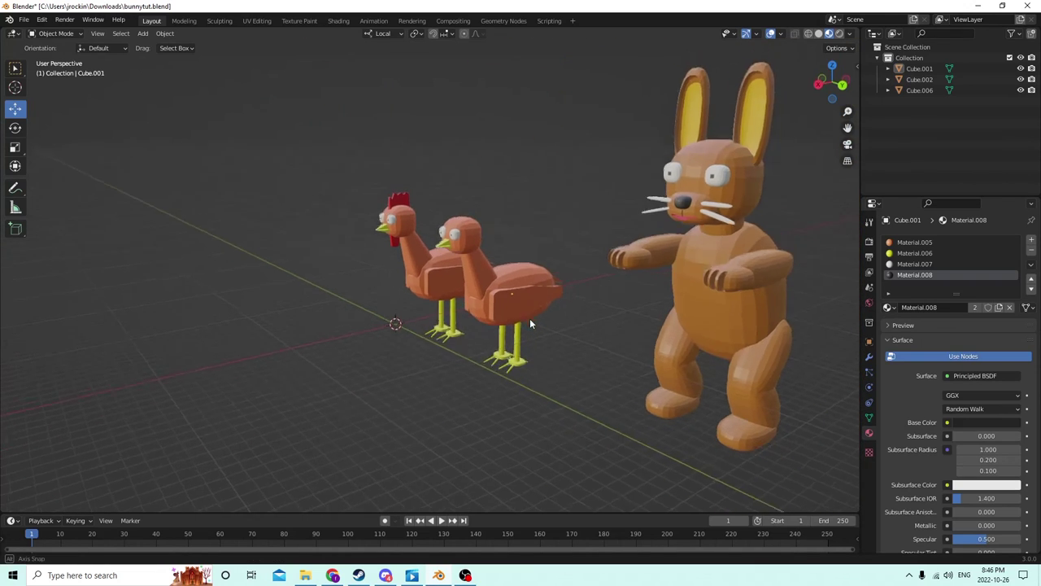
scroll(533, 320, down, 3)
middle_drag(533, 320, 619, 323)
scroll(503, 311, up, 3)
scroll(502, 313, down, 5)
scroll(503, 309, down, 2)
scroll(597, 316, up, 2)
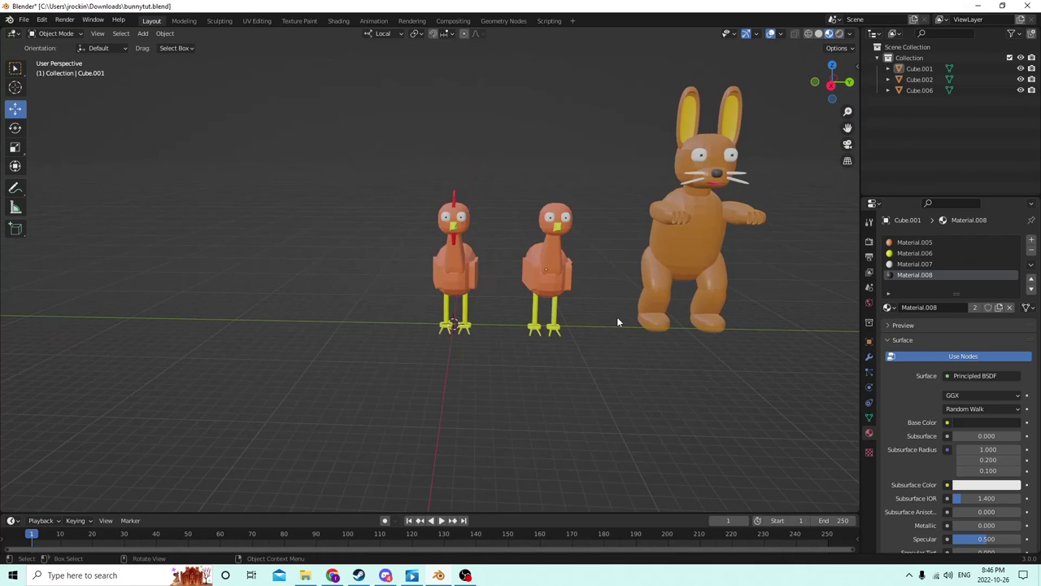